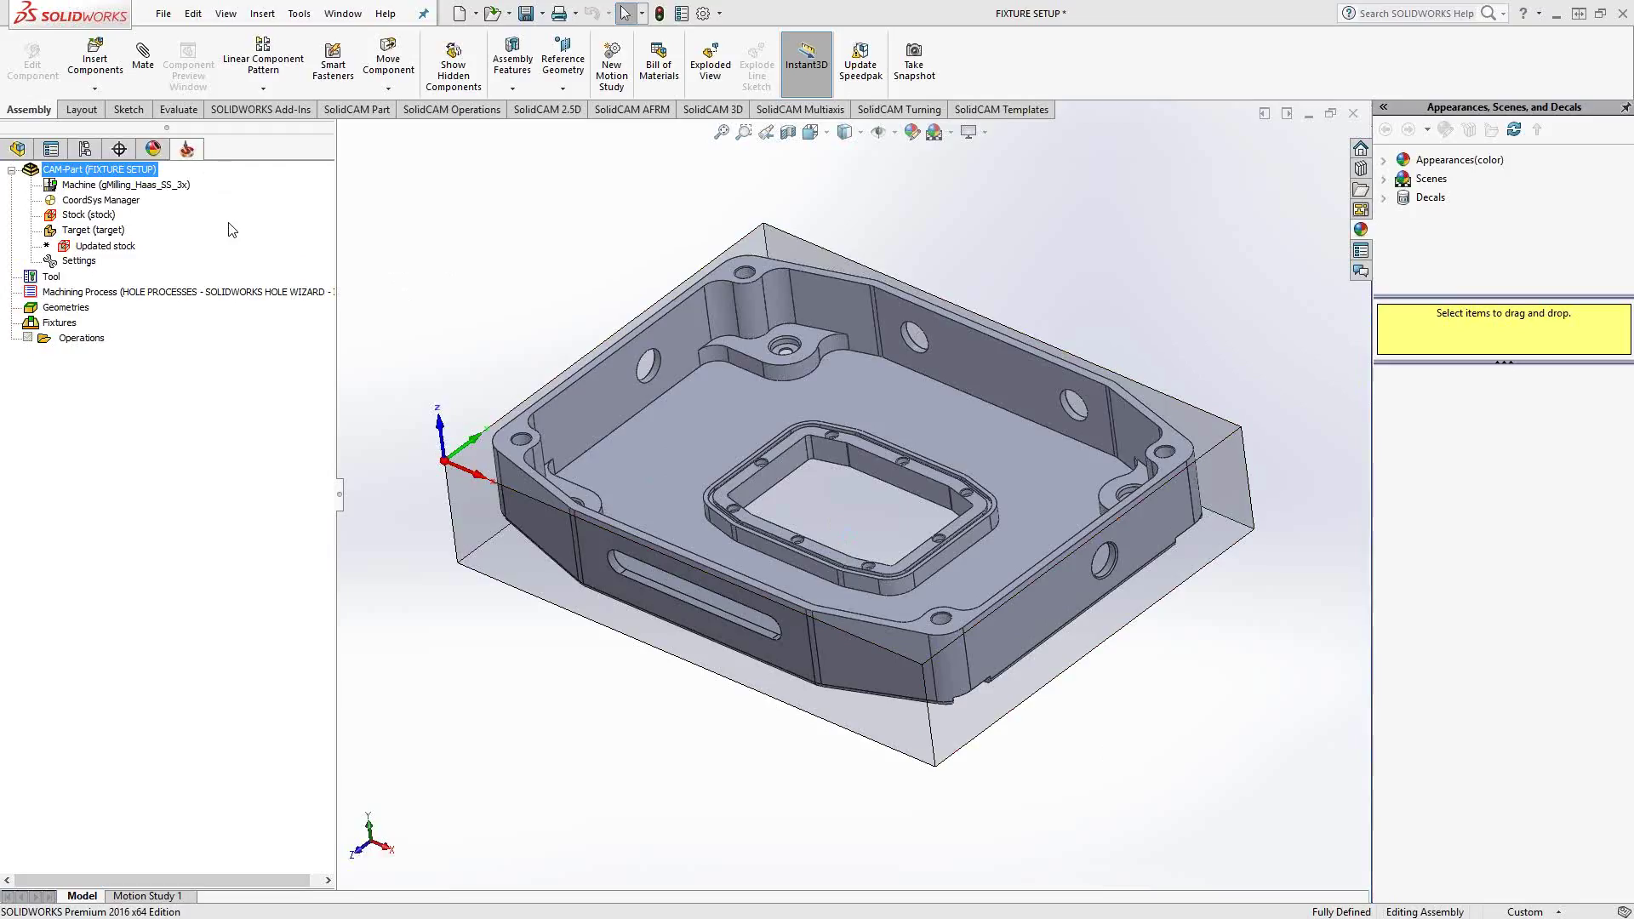
- Load the Kurt D675 Vice assembly from E:\Training Materials\Introductory Video Recordings\Part Files\Vice as a component to insert
click(18, 150)
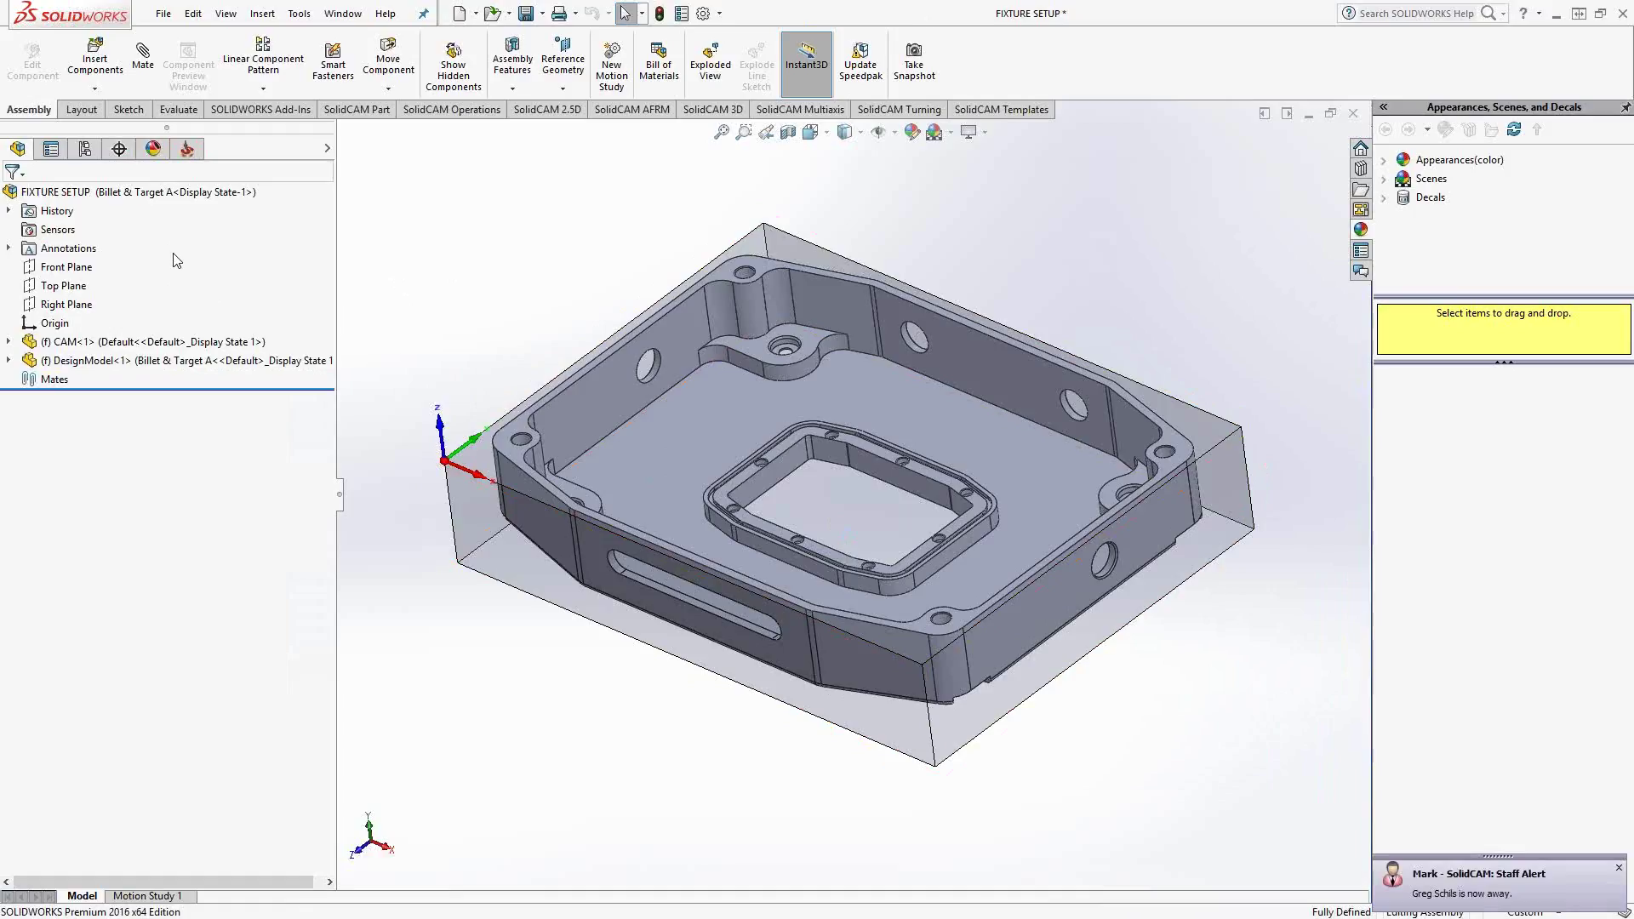
click(94, 68)
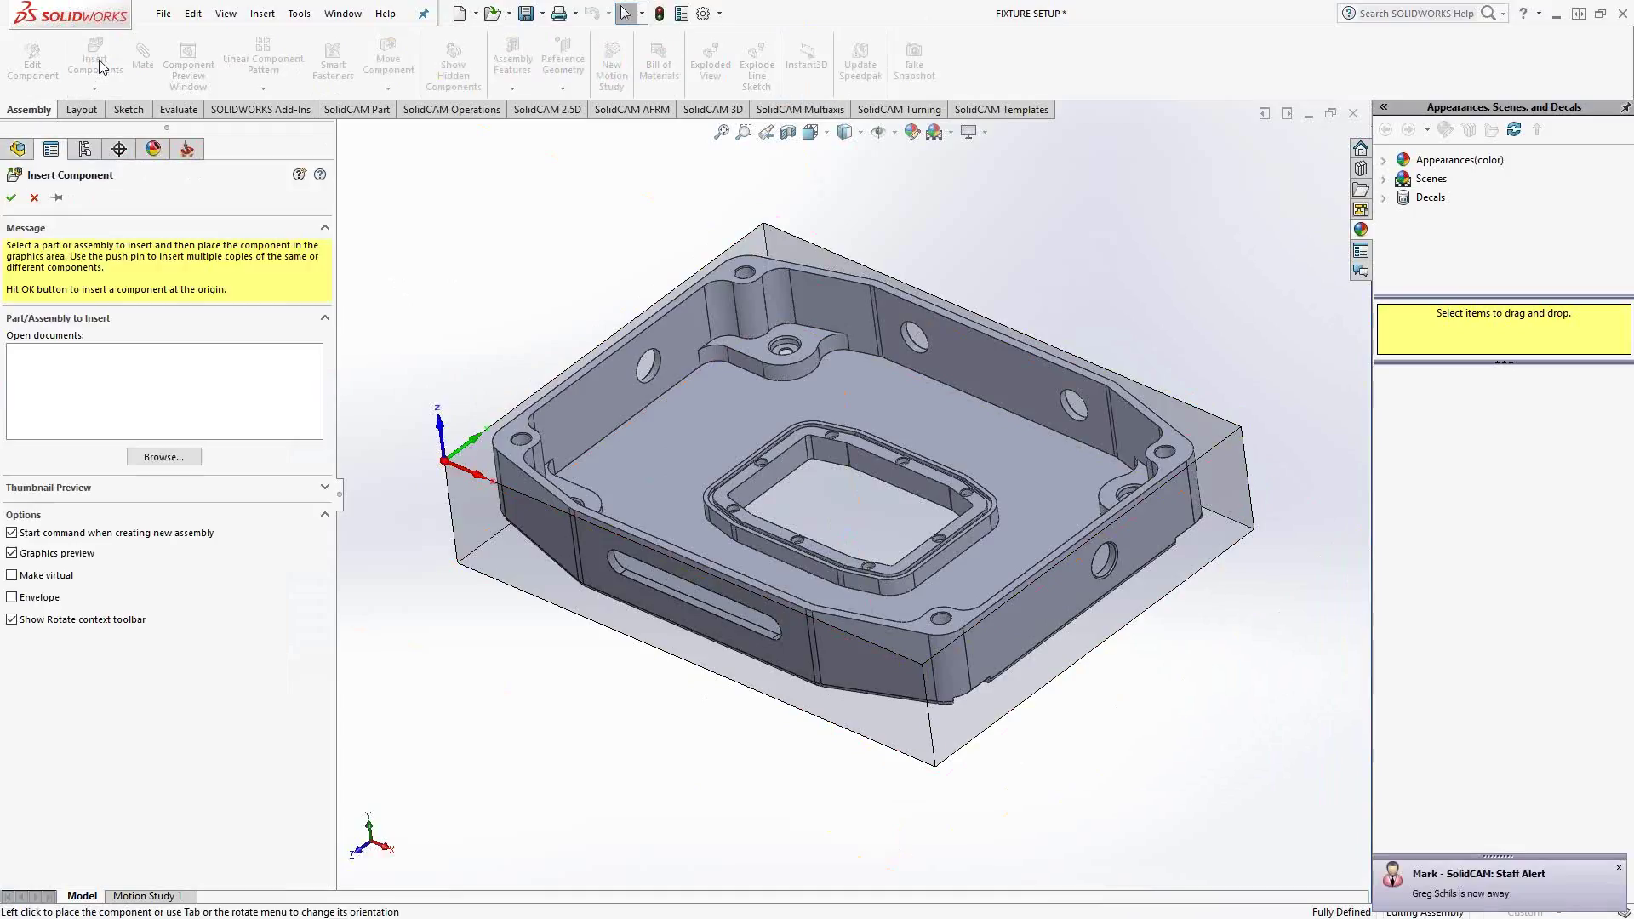
click(164, 457)
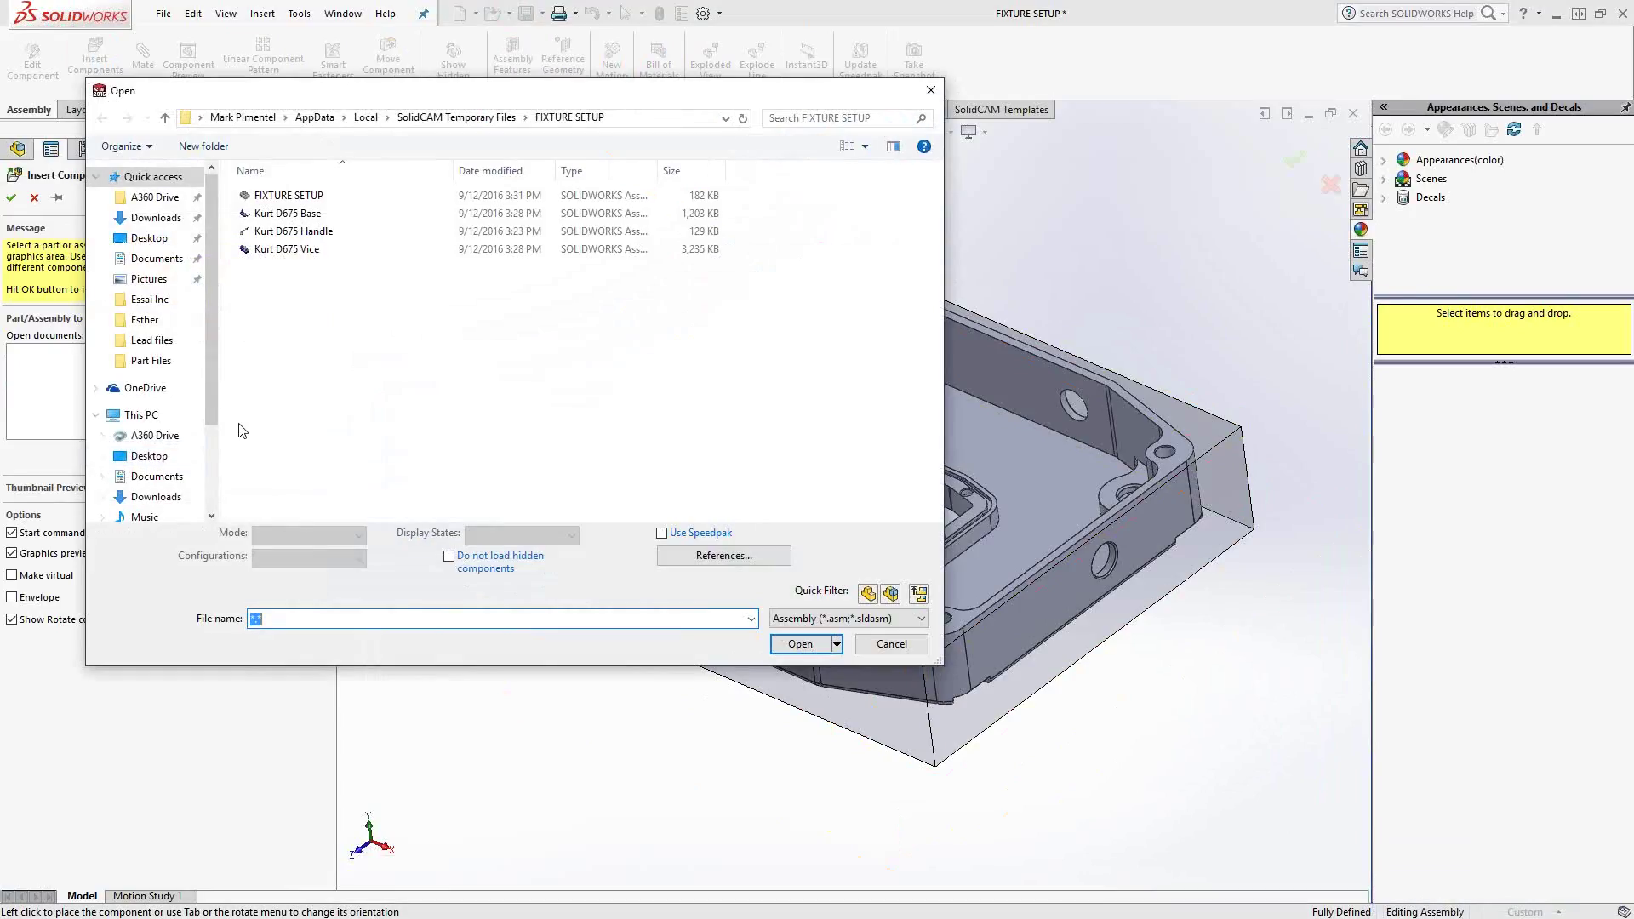
click(283, 249)
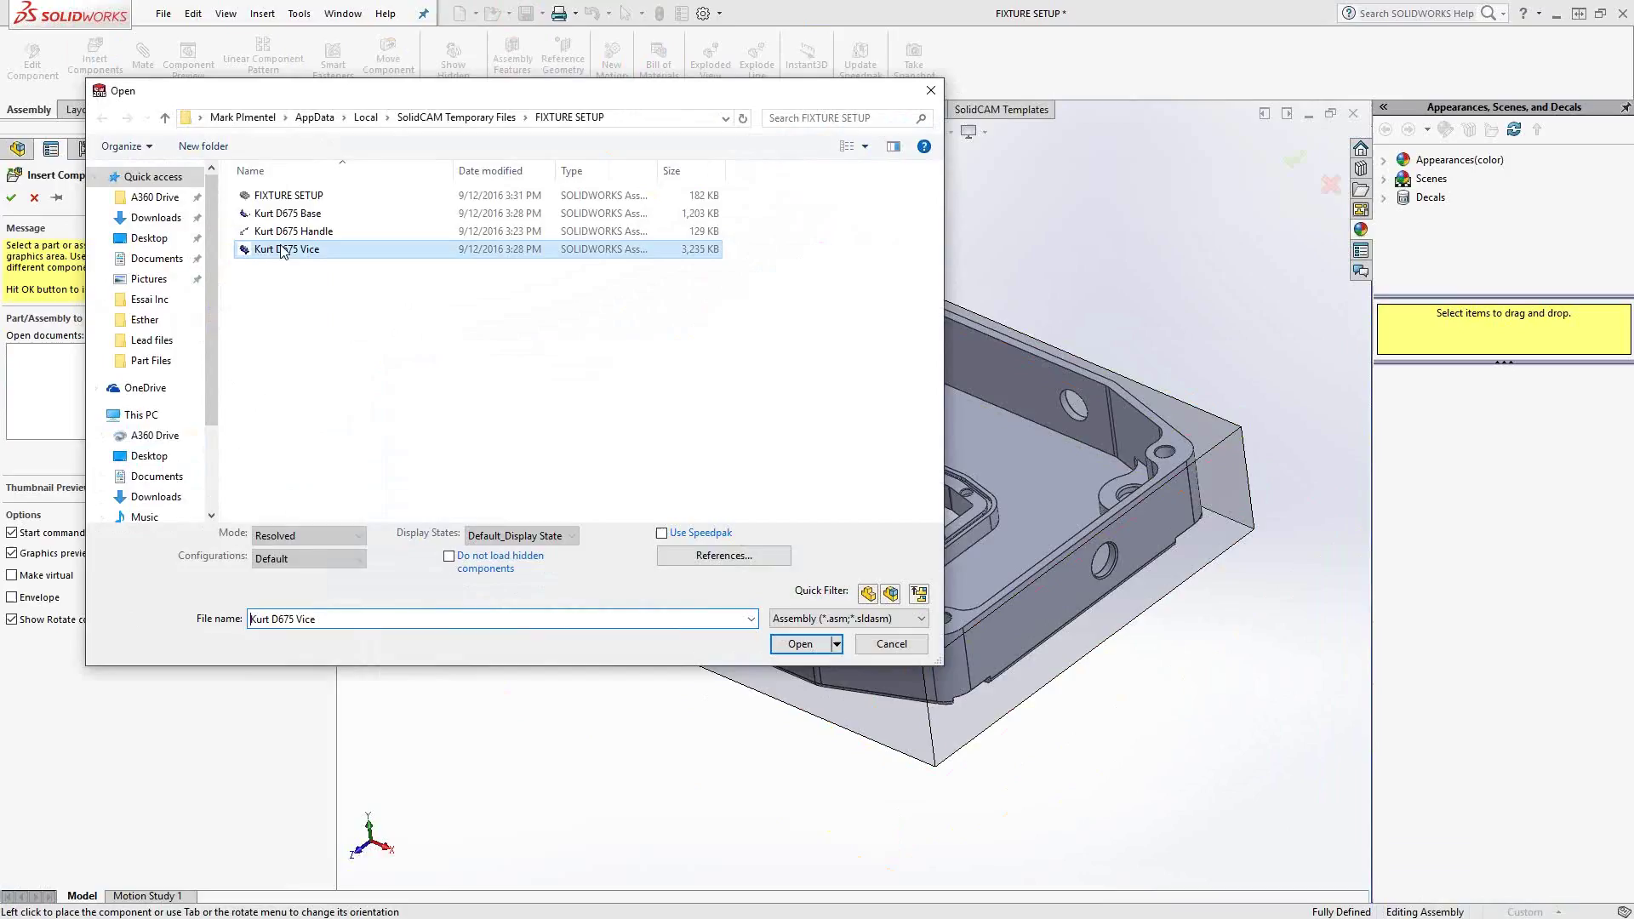
drag(211, 356, 220, 477)
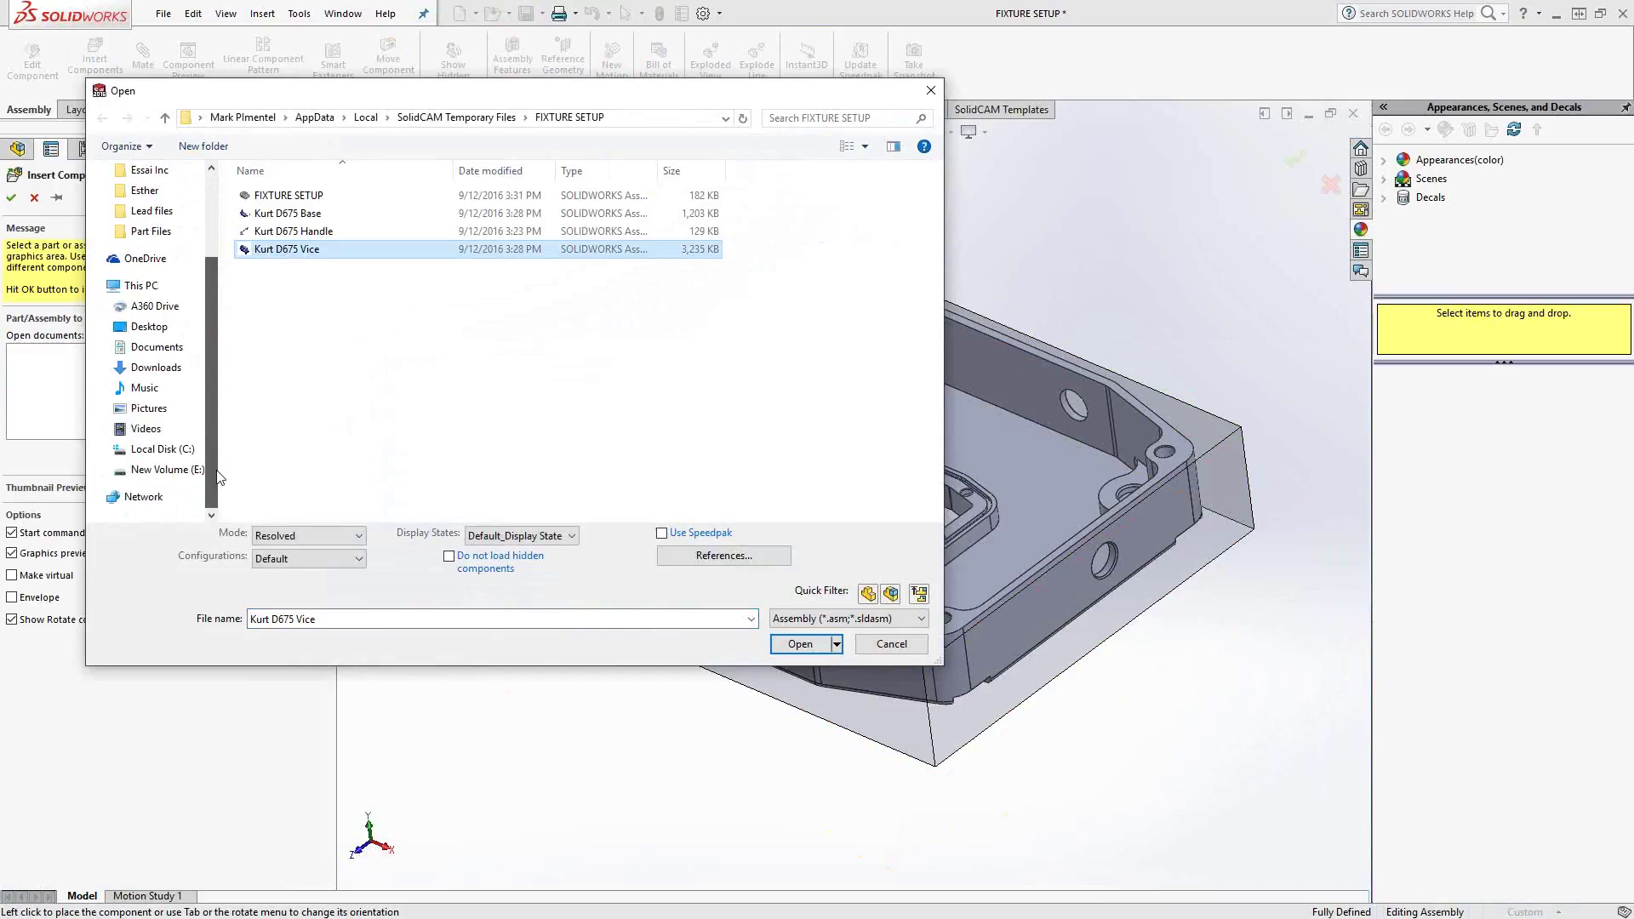
click(161, 470)
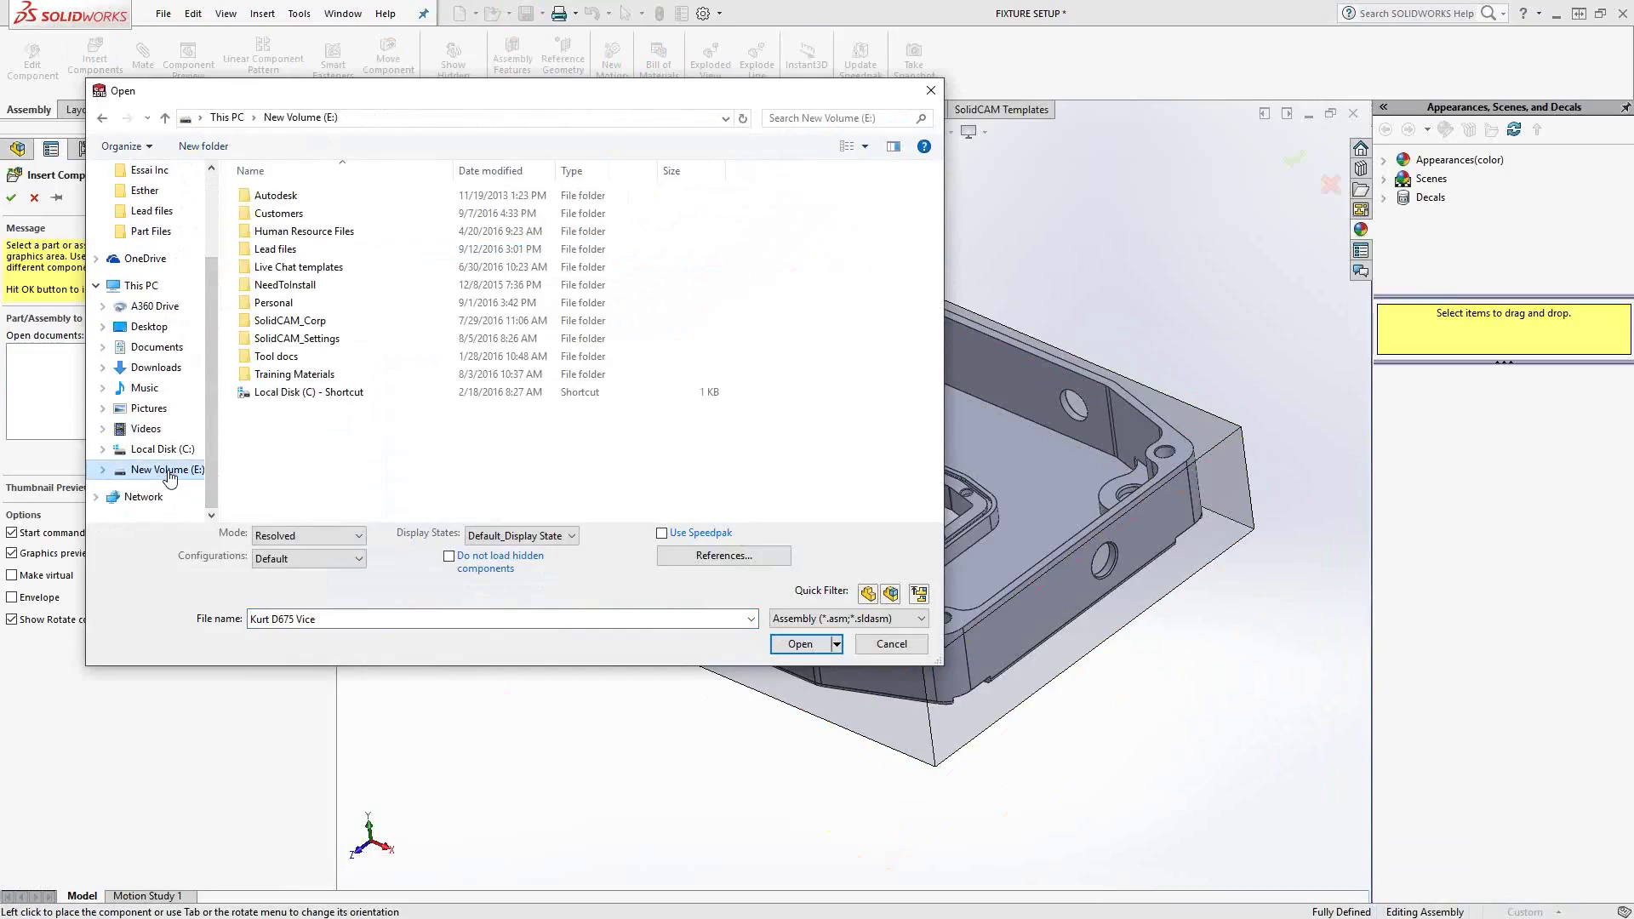
double_click(302, 374)
double_click(338, 293)
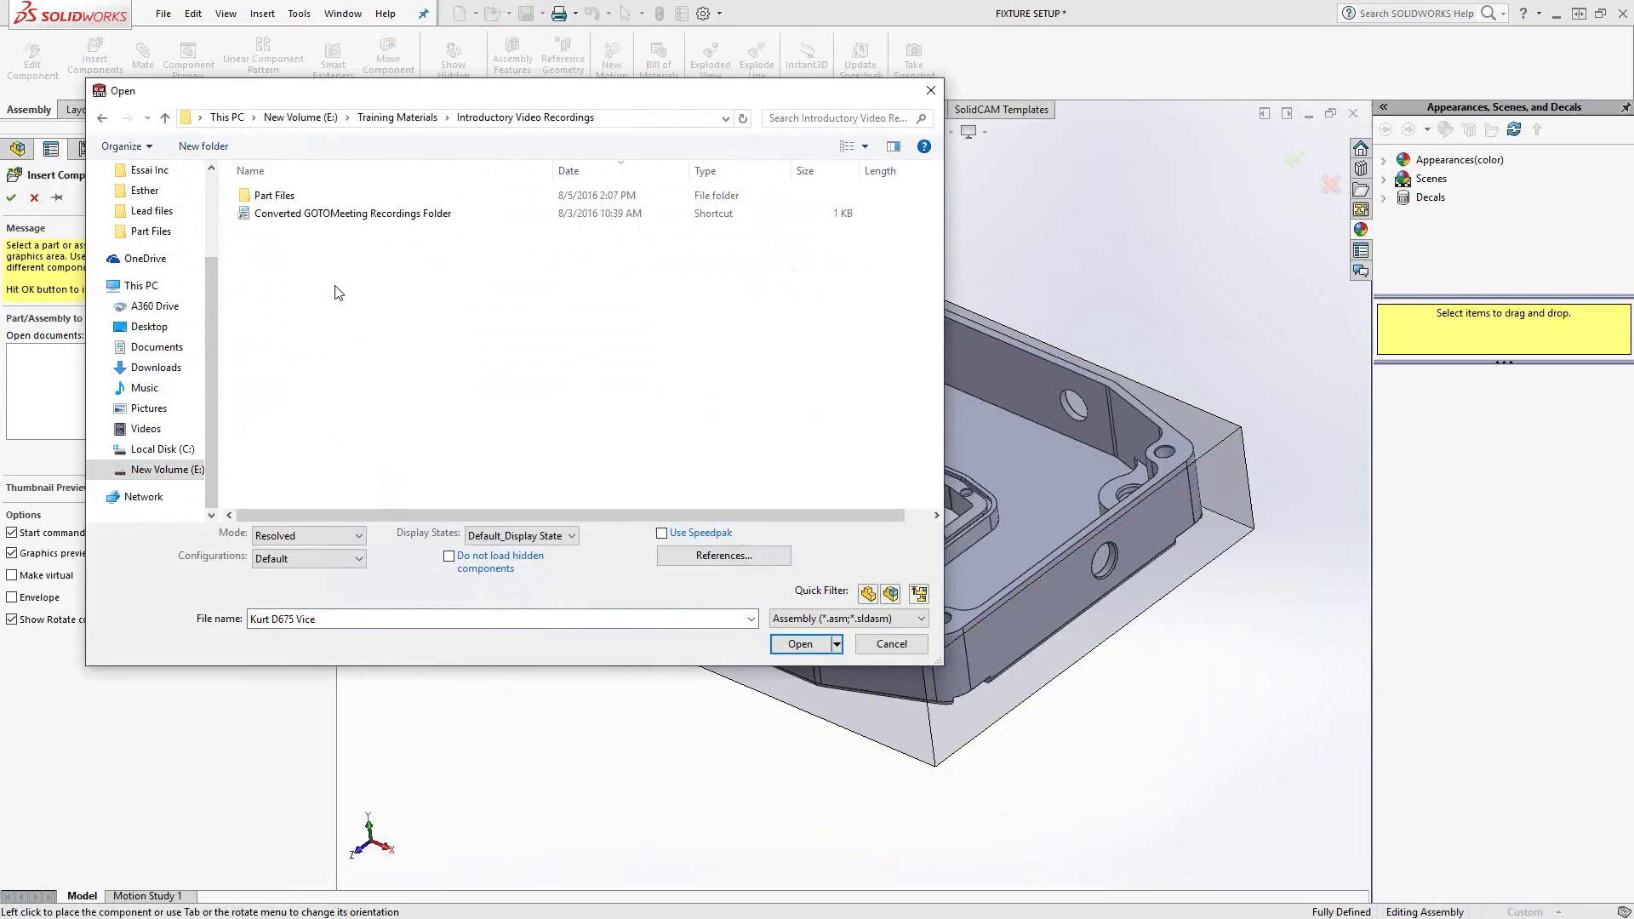
double_click(274, 196)
double_click(277, 197)
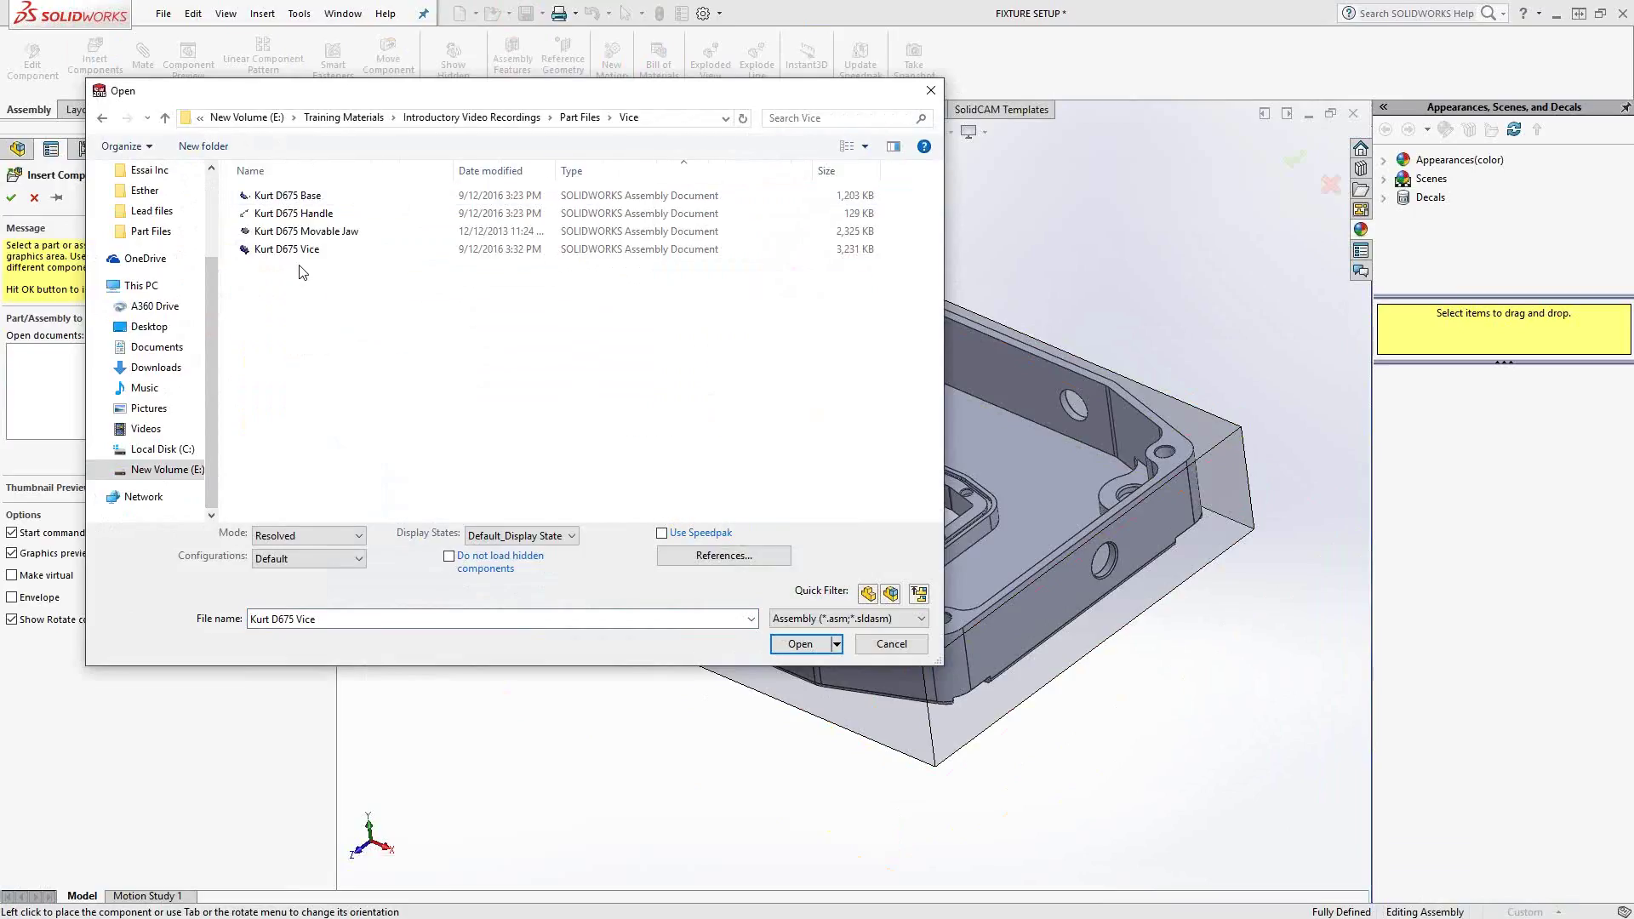
click(288, 249)
click(798, 644)
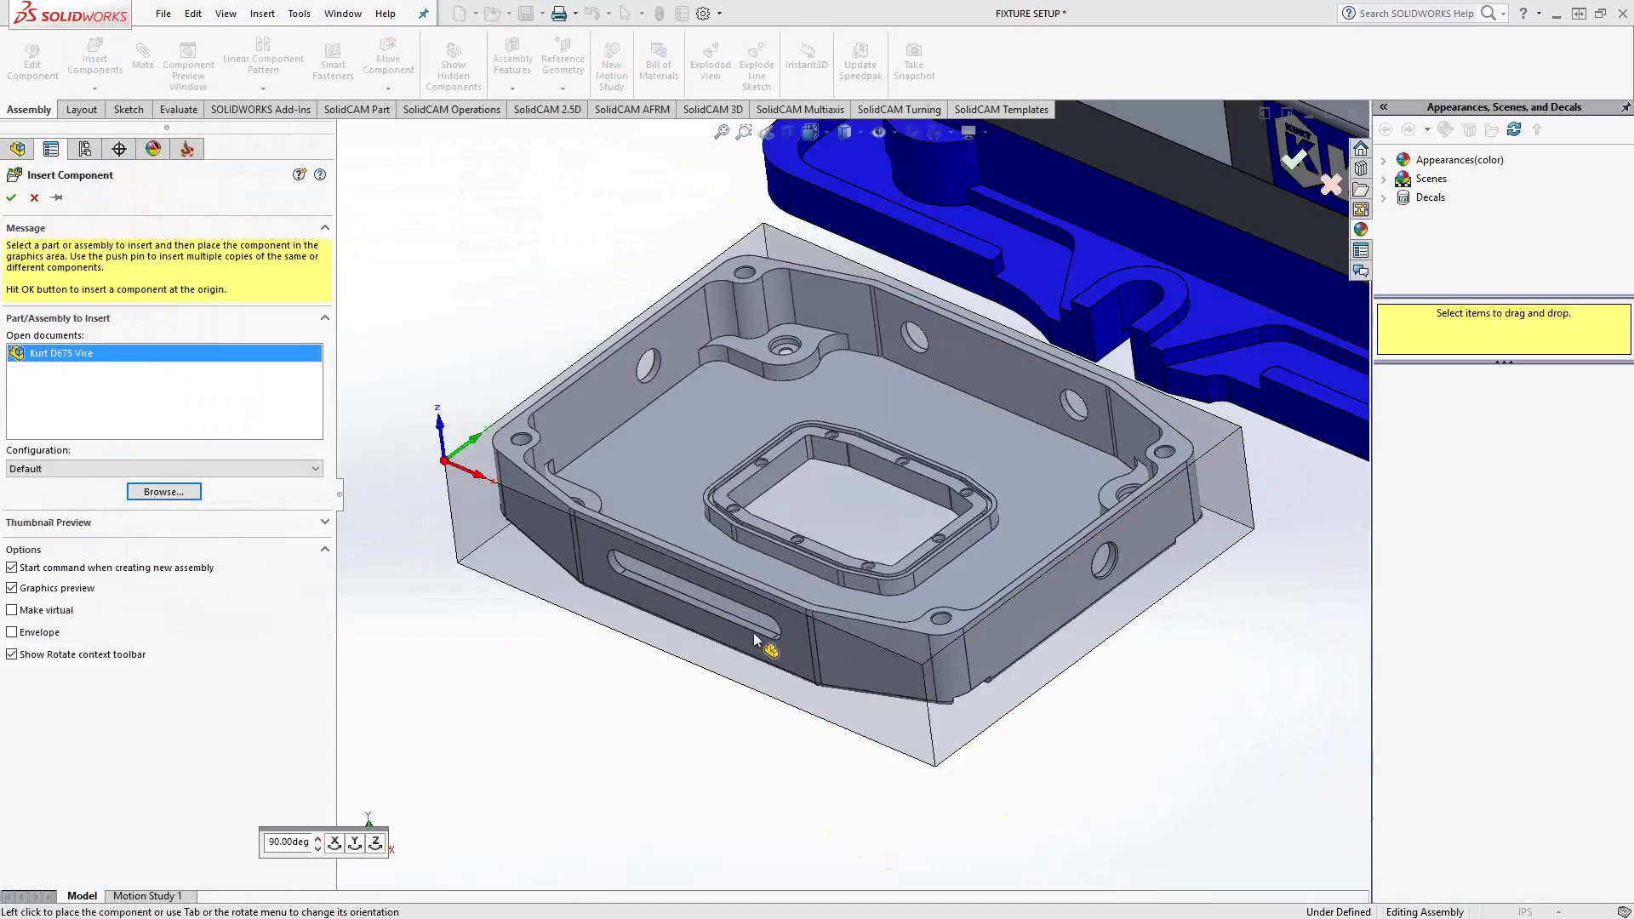
- Place the Kurt D675 Vice in open space away from the part
scroll(757, 634, up, 5)
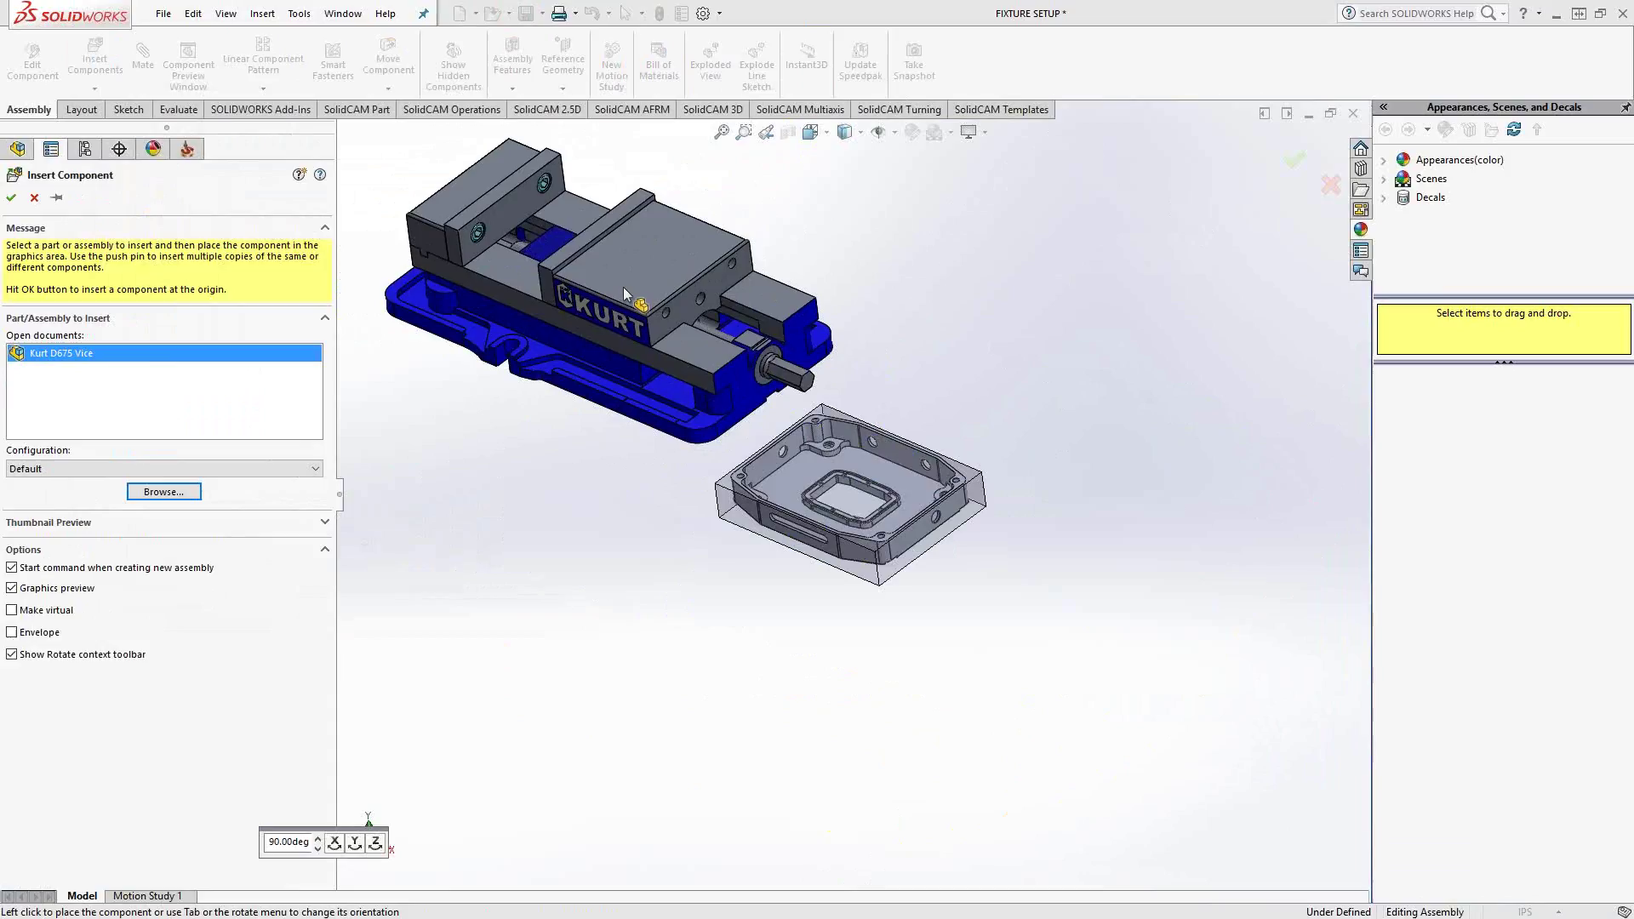
scroll(768, 410, up, 3)
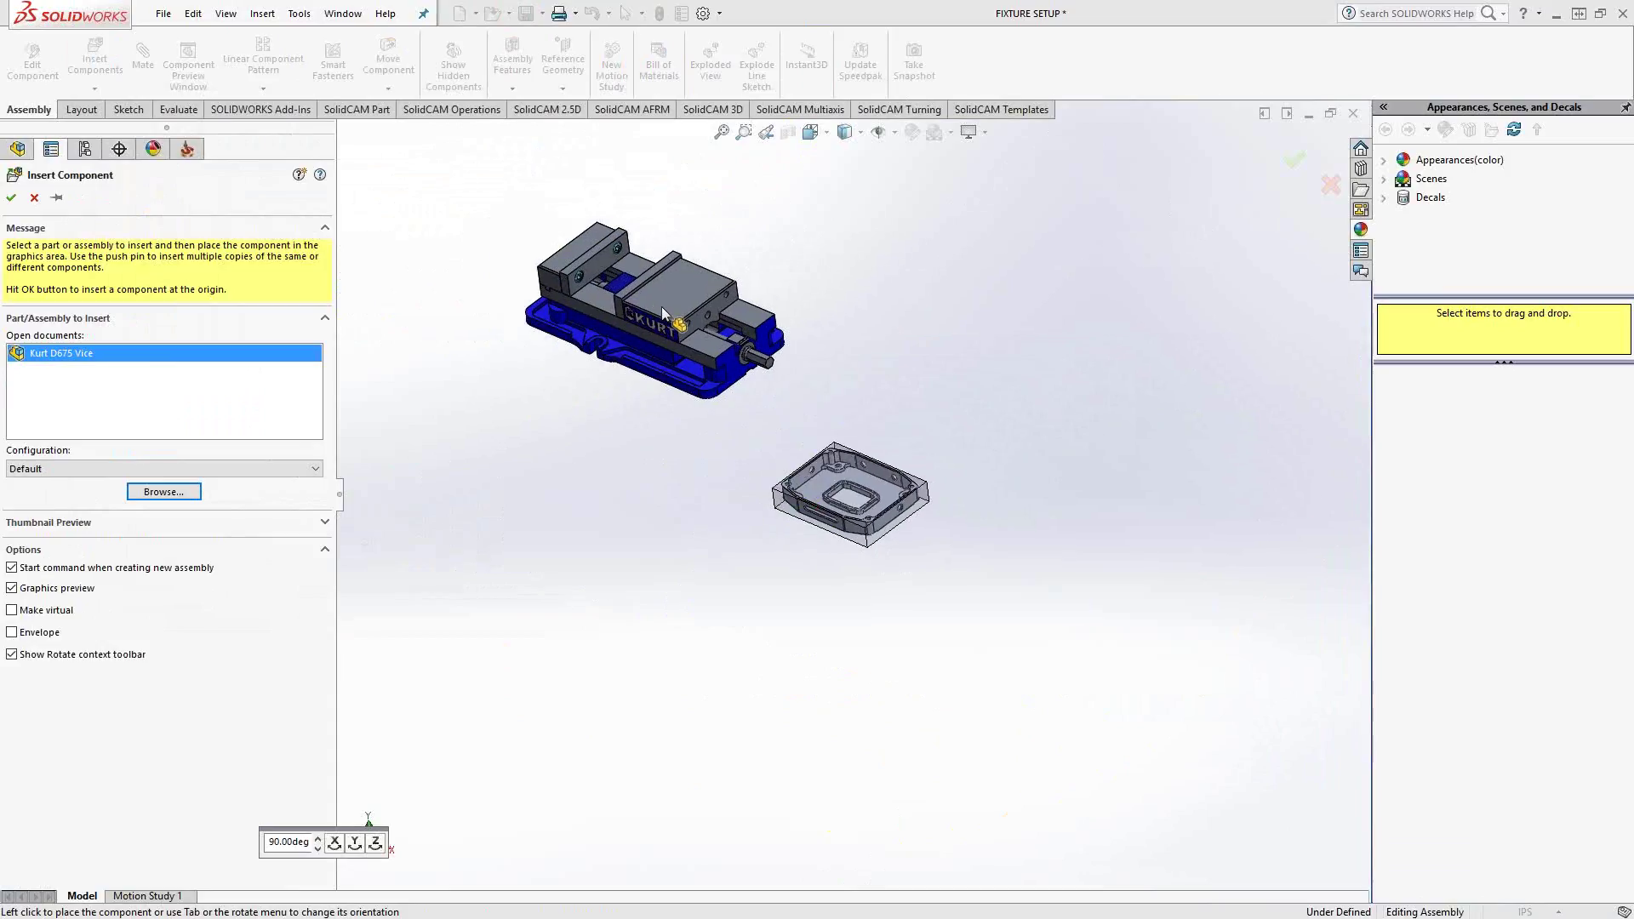
click(663, 312)
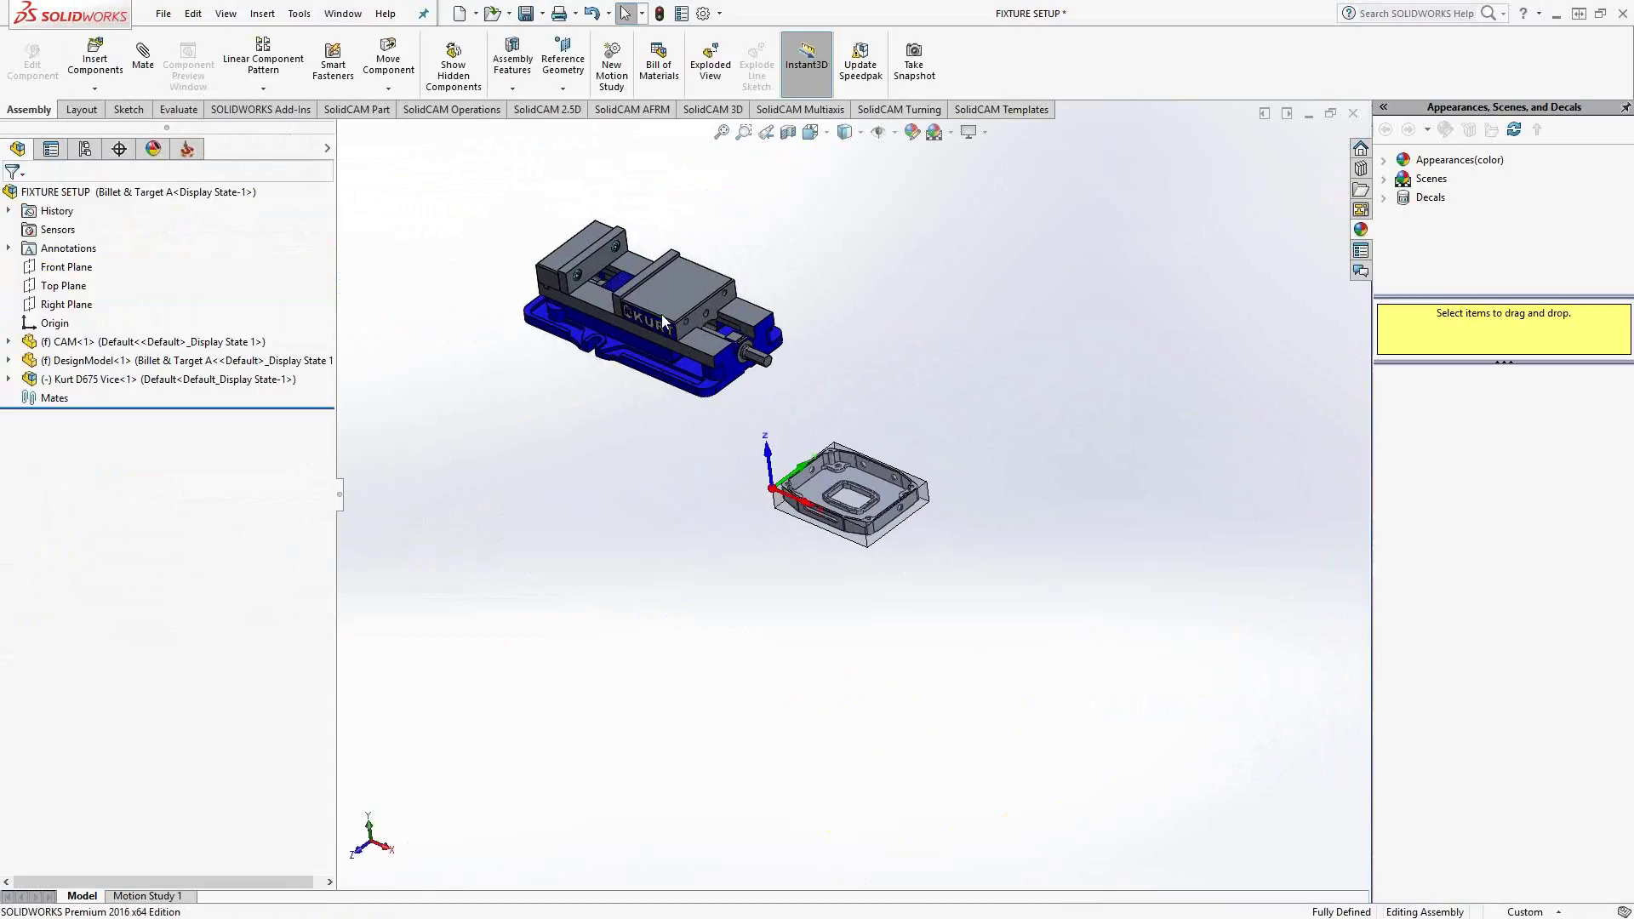
- Move the whole vice sideways until it sits behind and above the part, and collapse its component list
middle_drag(729, 412, 730, 428)
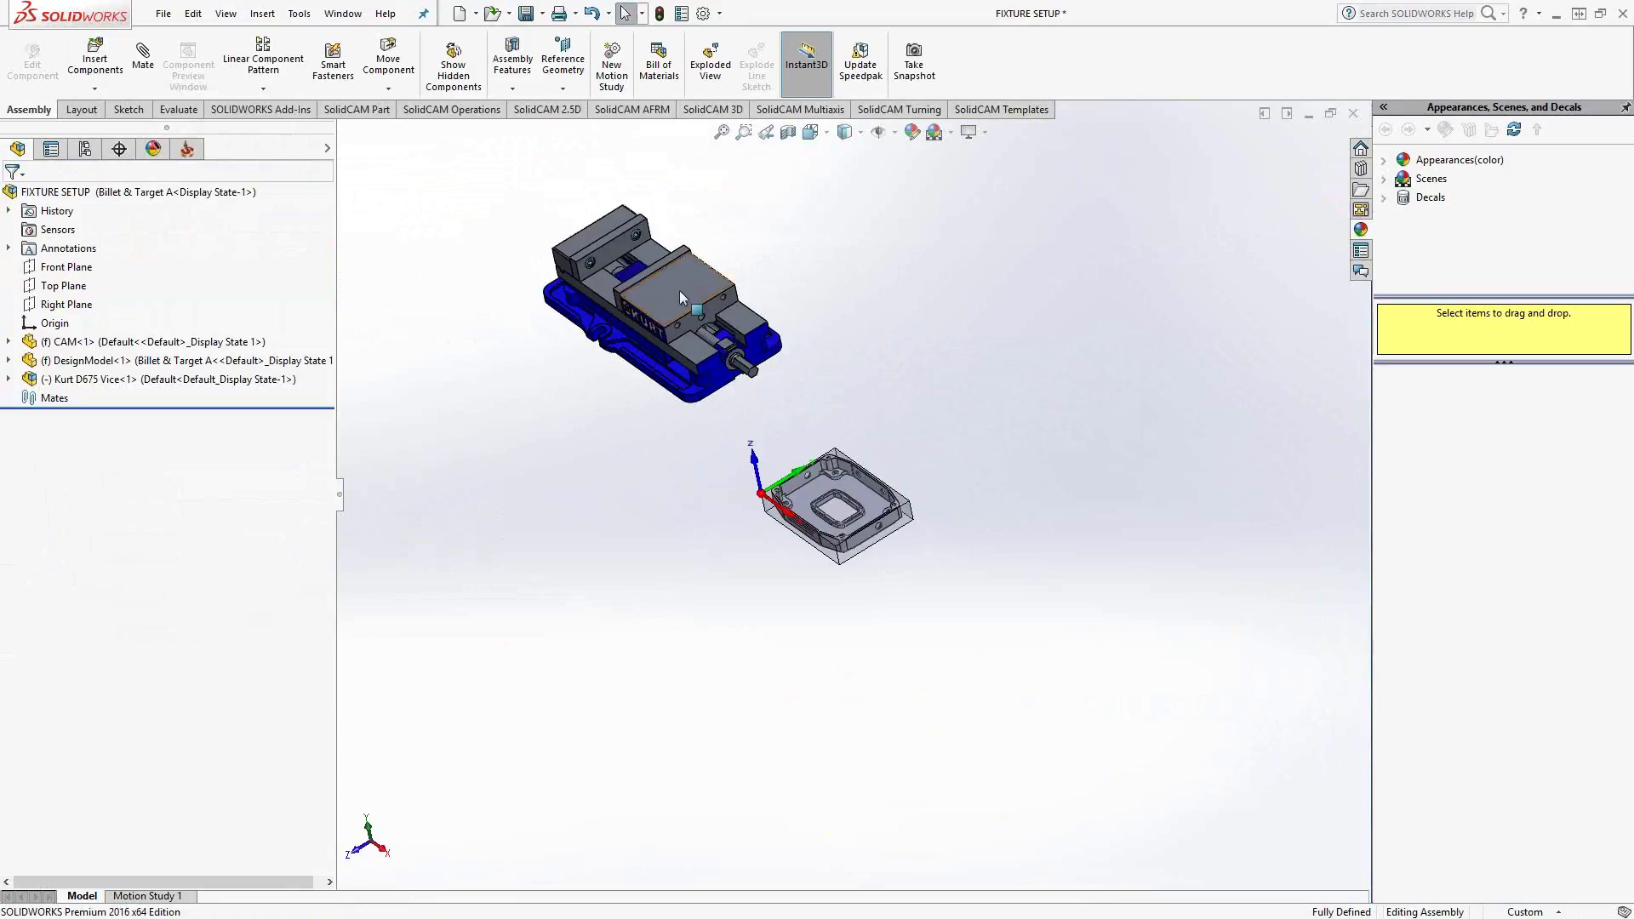
drag(679, 289, 759, 316)
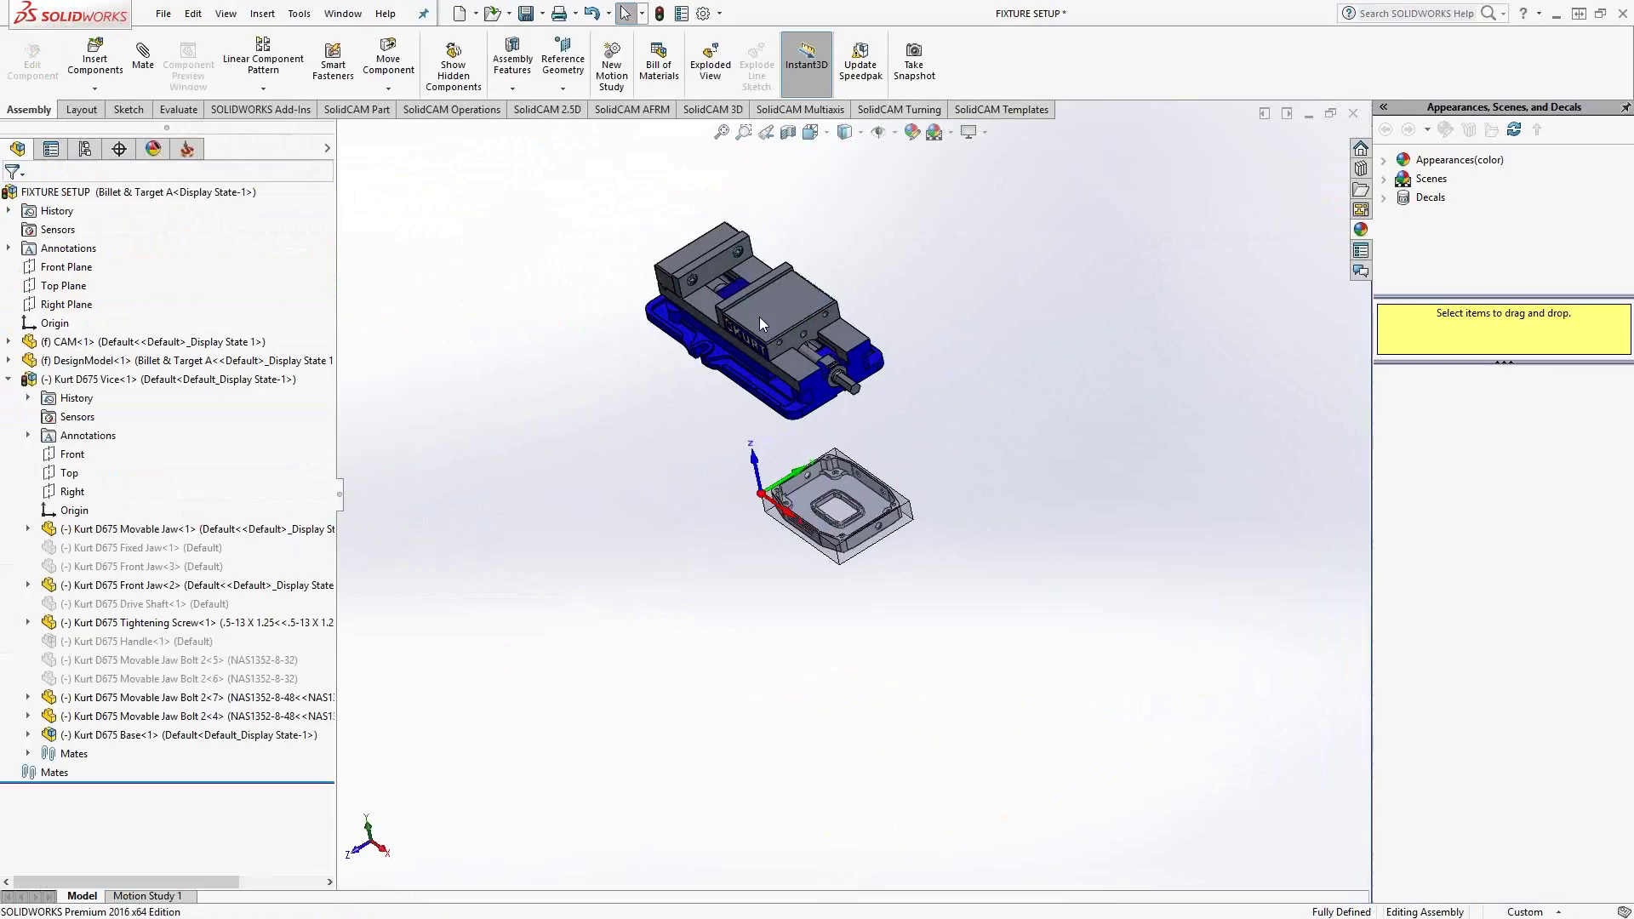
click(9, 379)
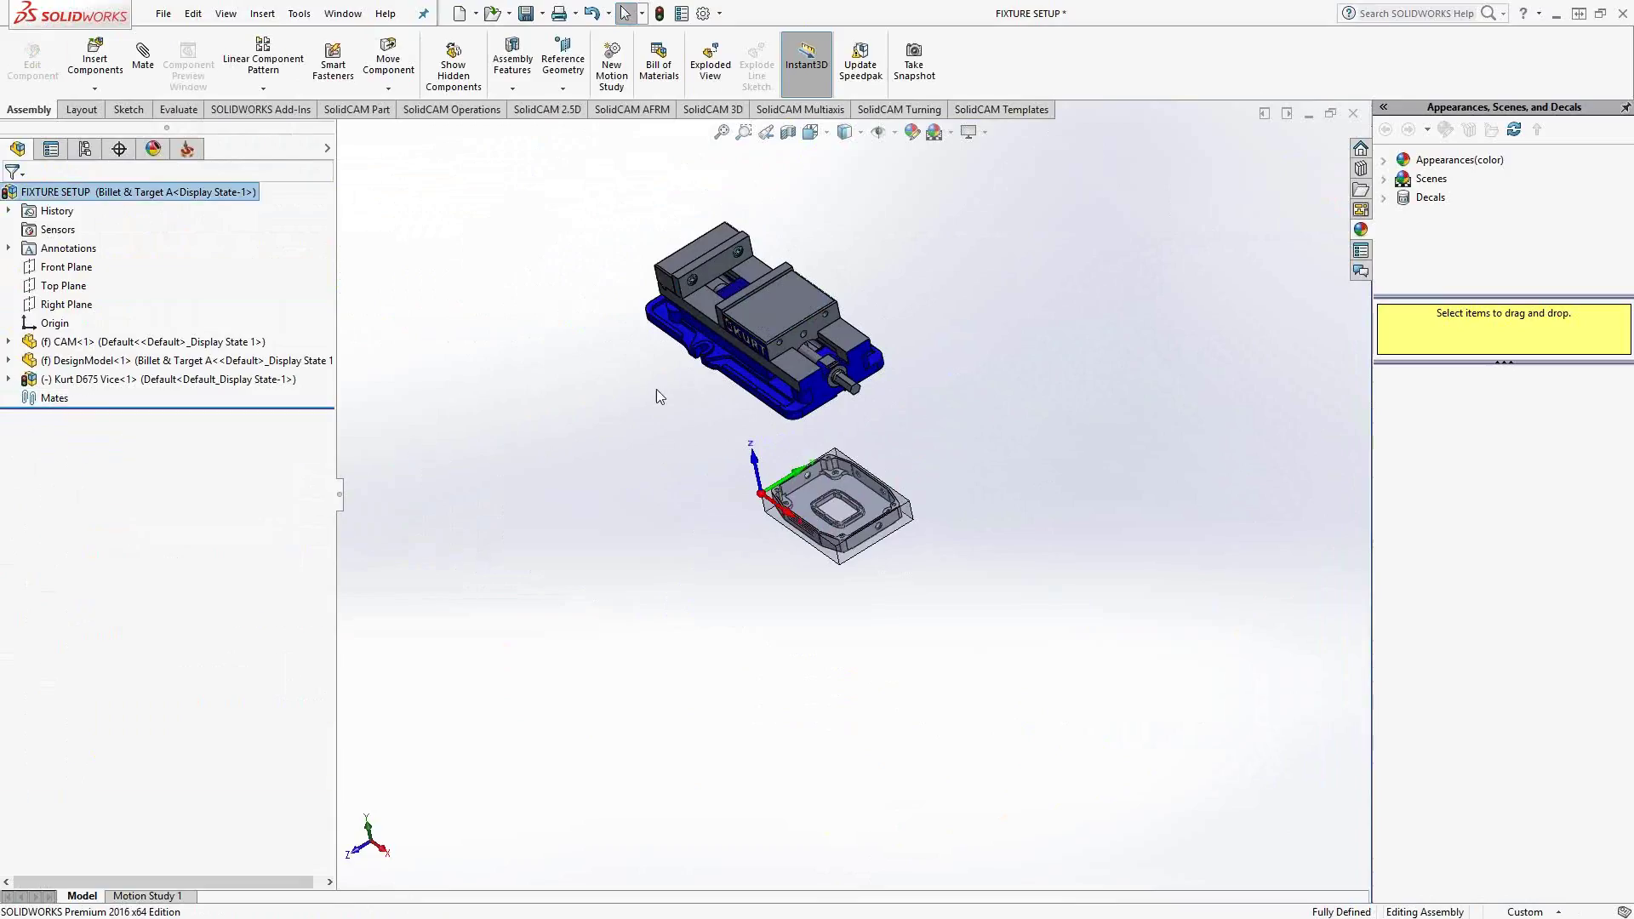
middle_drag(656, 390, 715, 364)
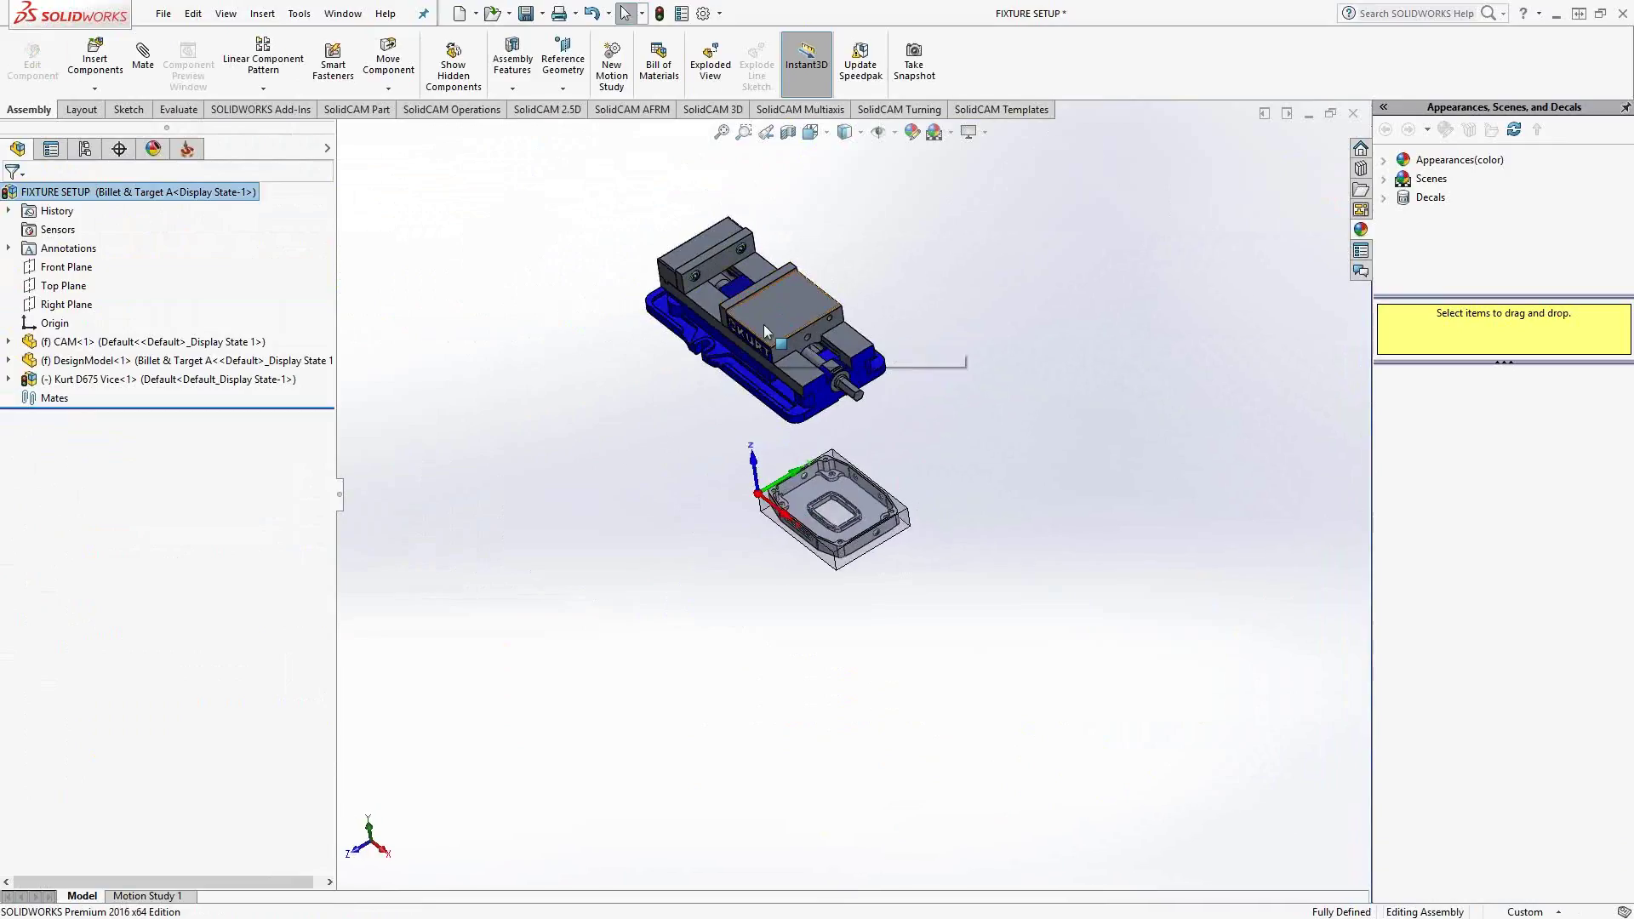
- Make the Kurt D675 Vice subassembly solve as flexible and slide its movable jaw slightly to test it
right_click(70, 381)
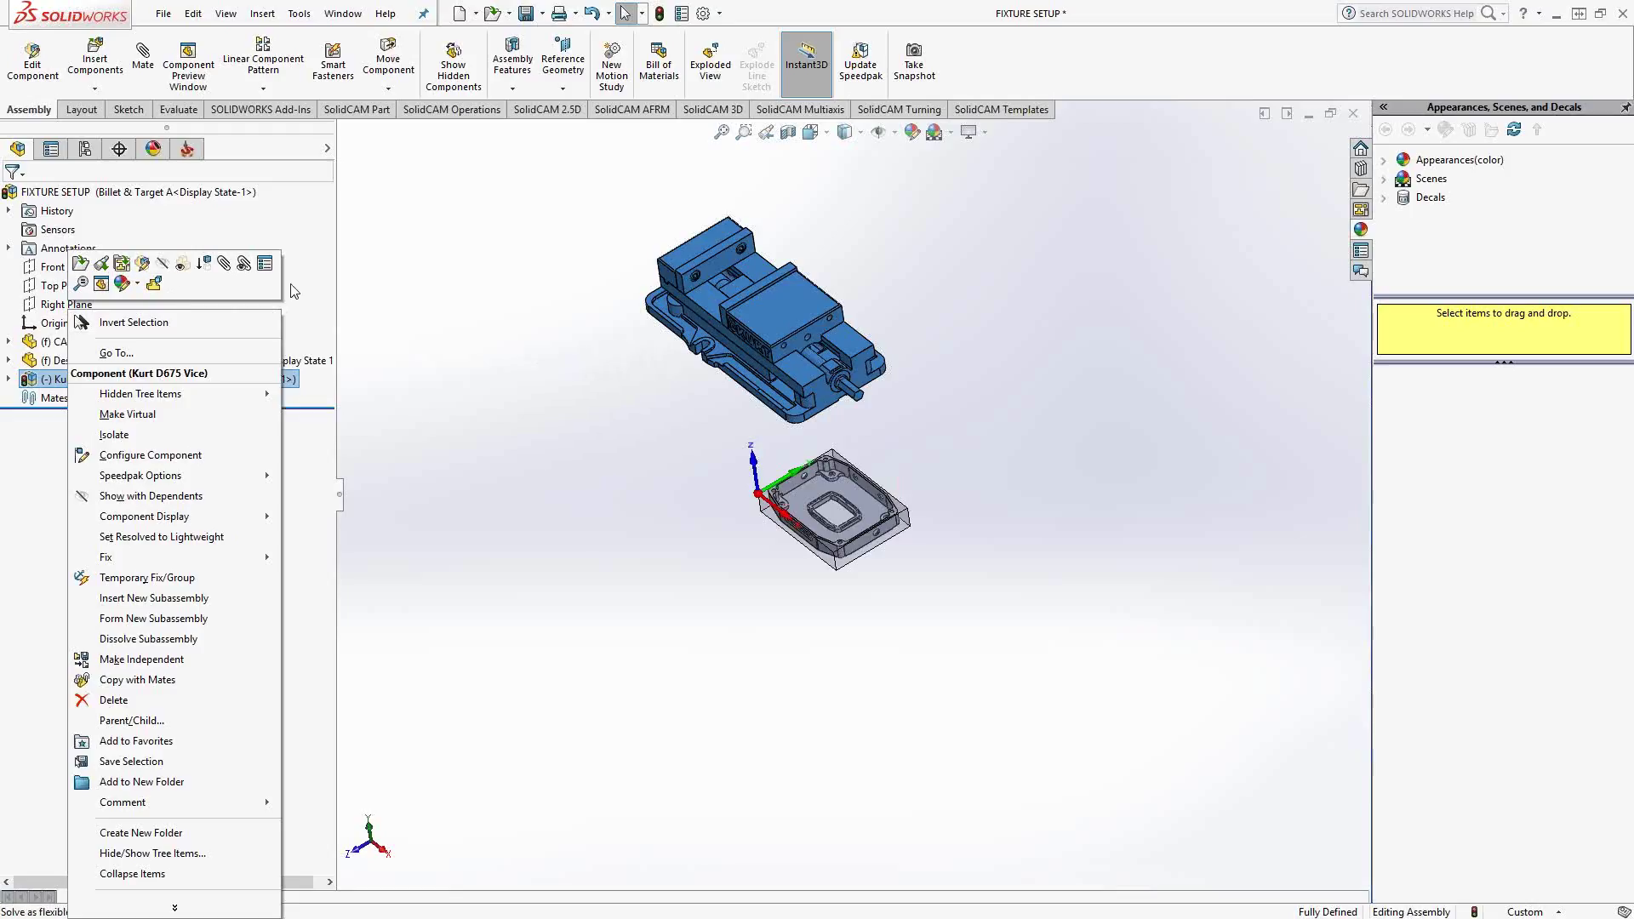
key(Escape)
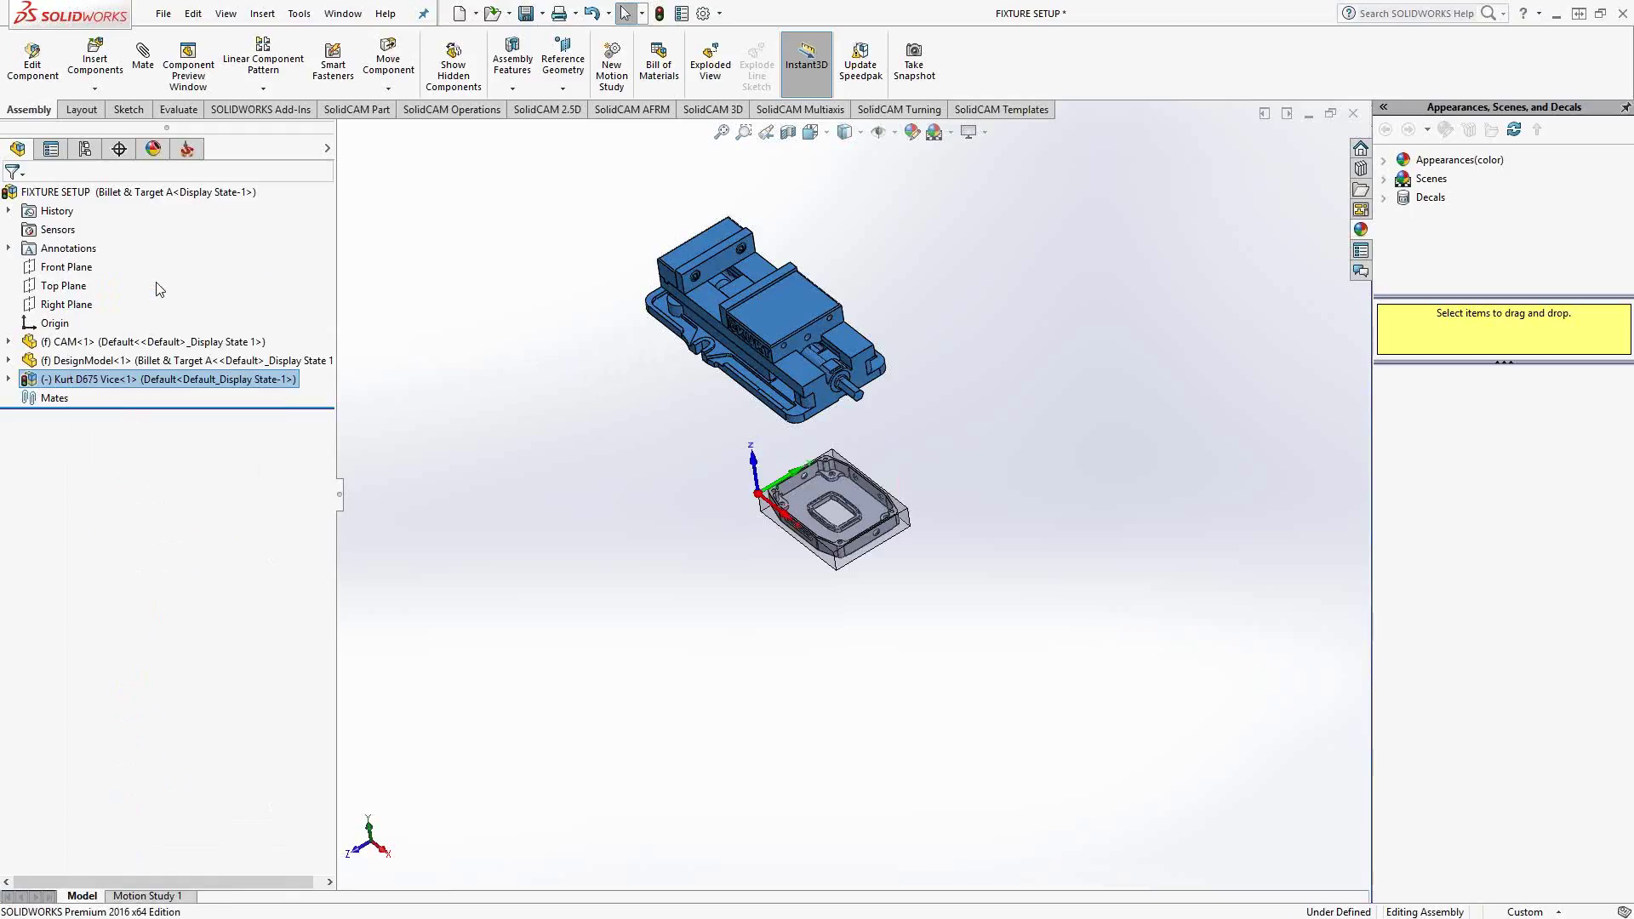
click(544, 397)
click(778, 312)
mouse_move(778, 311)
mouse_down()
mouse_move(830, 339)
mouse_move(799, 315)
mouse_move(808, 339)
mouse_move(776, 331)
mouse_up()
click(546, 383)
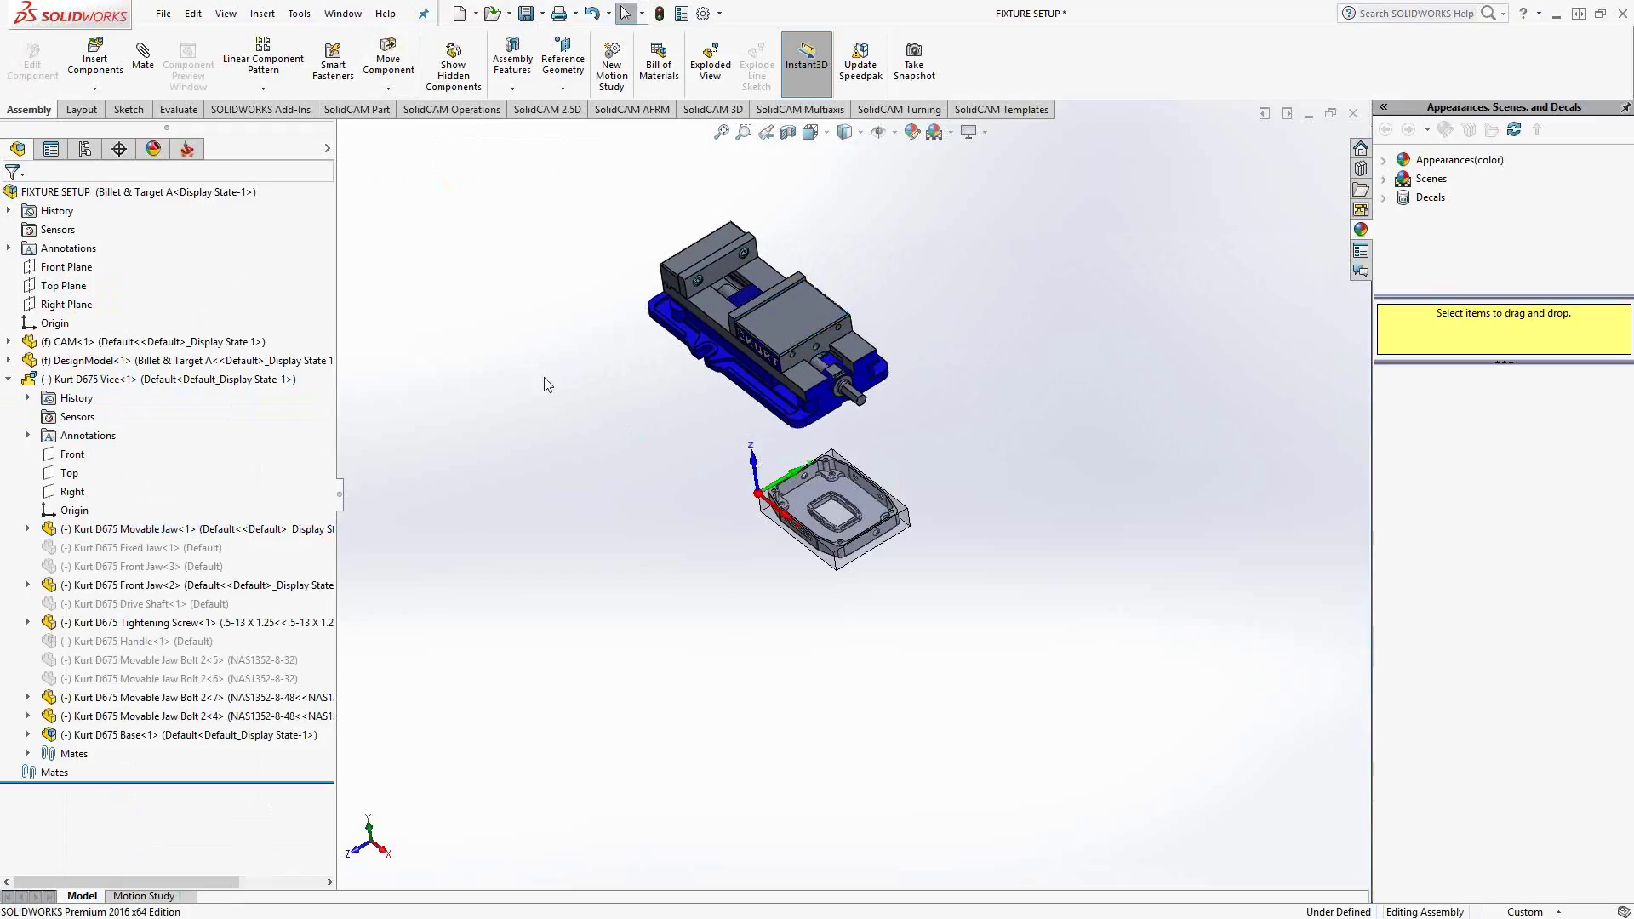
click(9, 378)
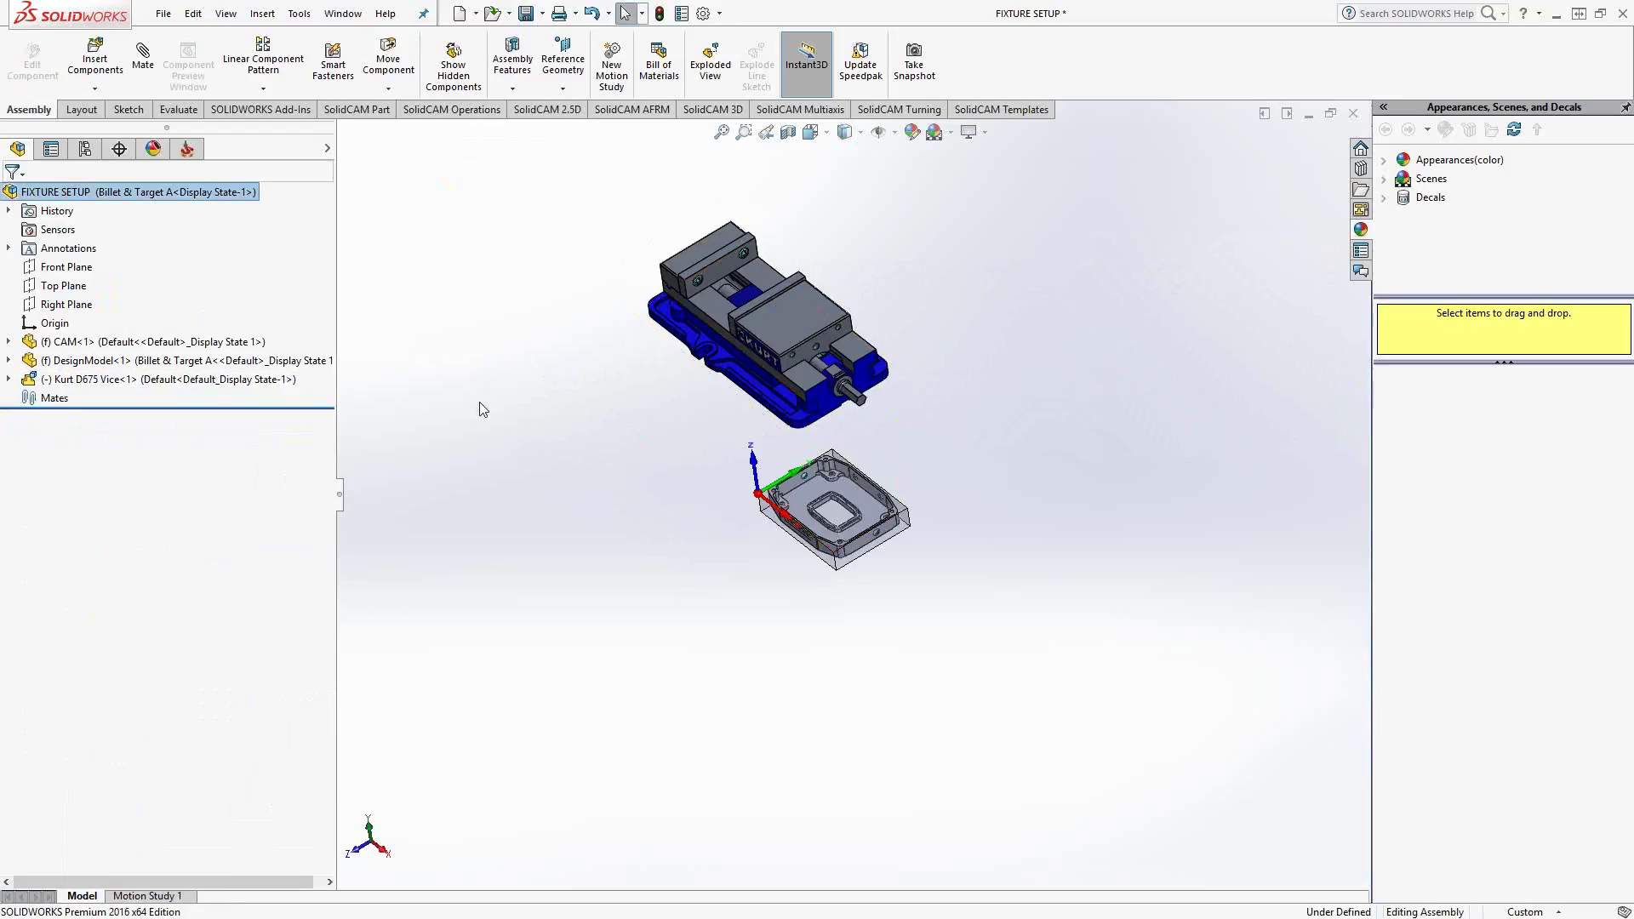
- Add a coincident mate between the stock's front side face and the inner face of the vice's fixed front jaw
click(143, 58)
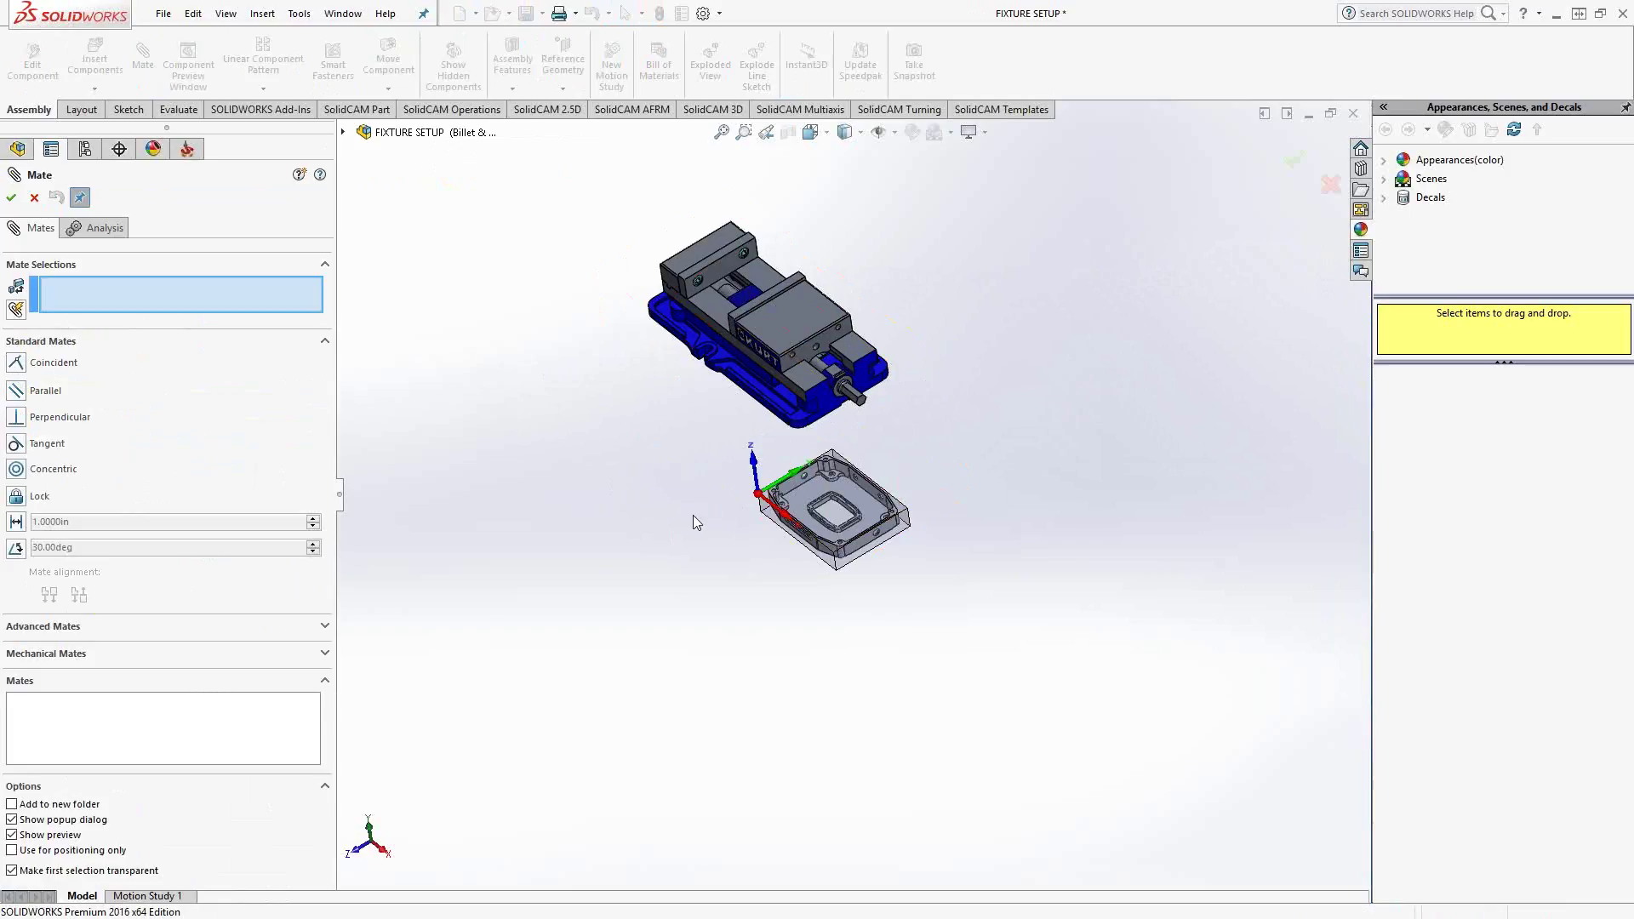
click(16, 363)
scroll(553, 549, down, 3)
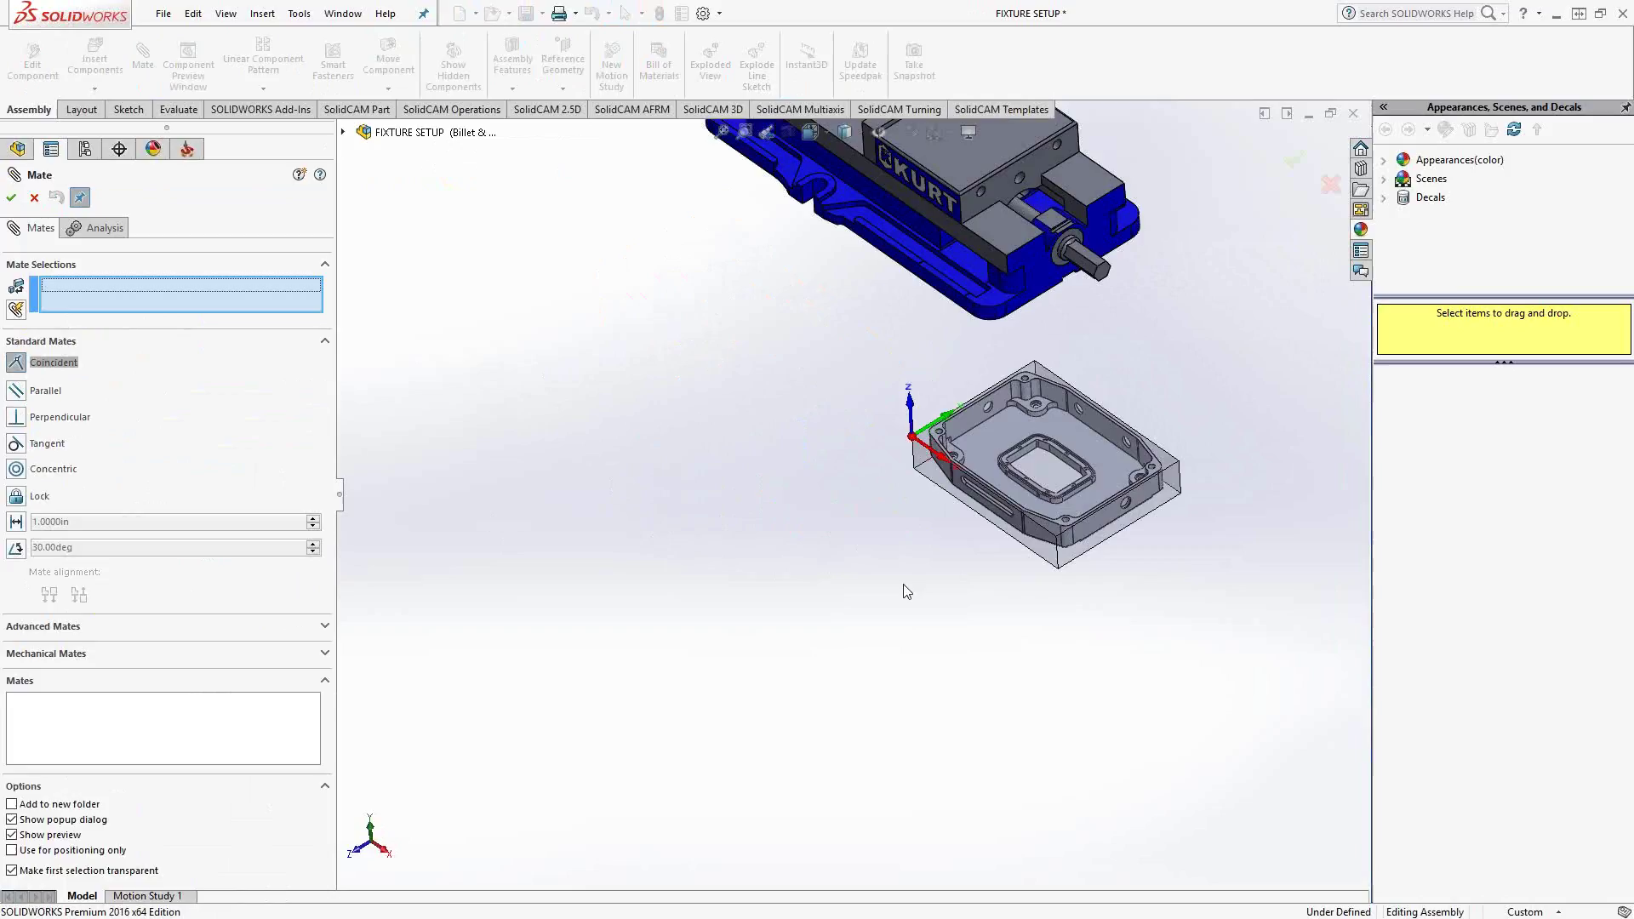
click(1052, 558)
scroll(850, 392, up, 5)
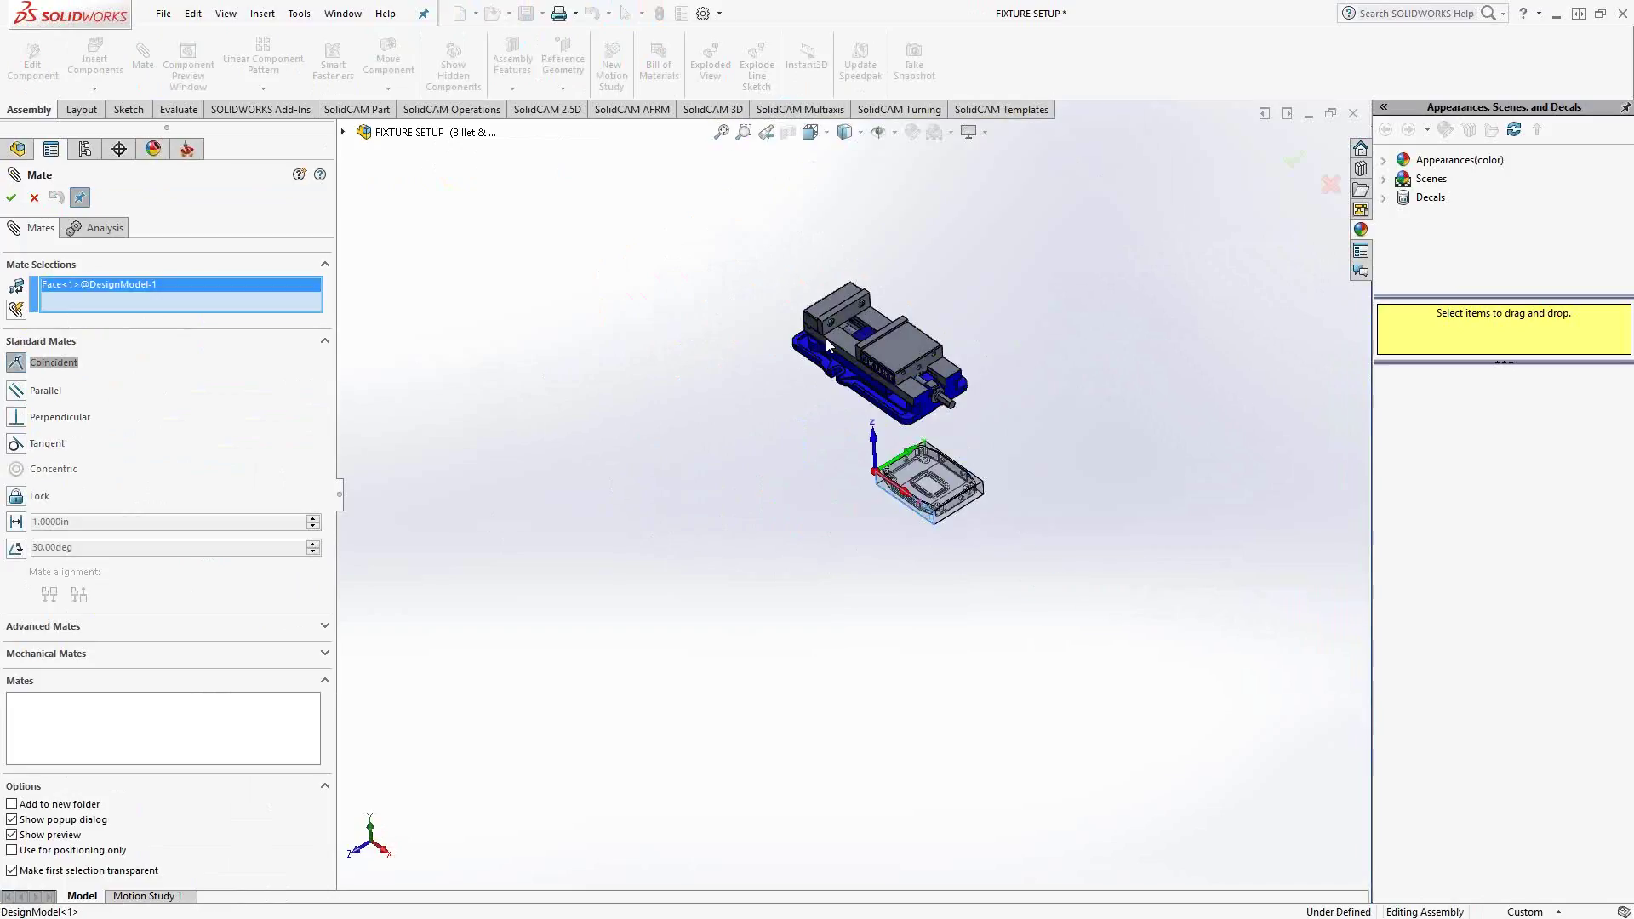
scroll(837, 396, down, 3)
click(818, 376)
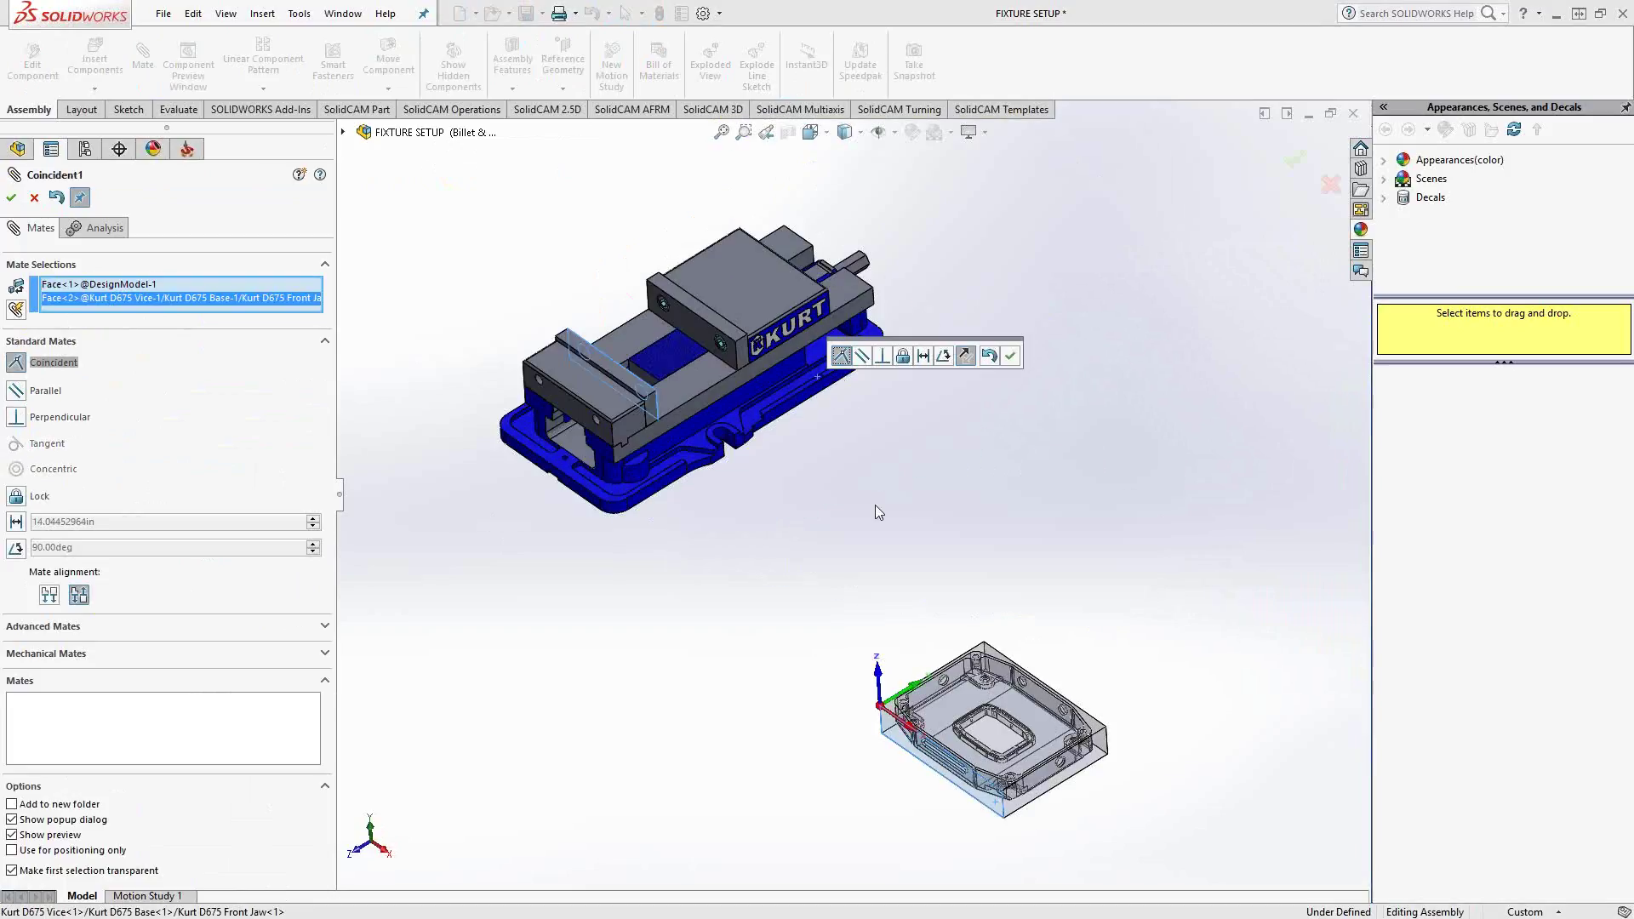
click(1010, 355)
middle_drag(933, 538, 834, 429)
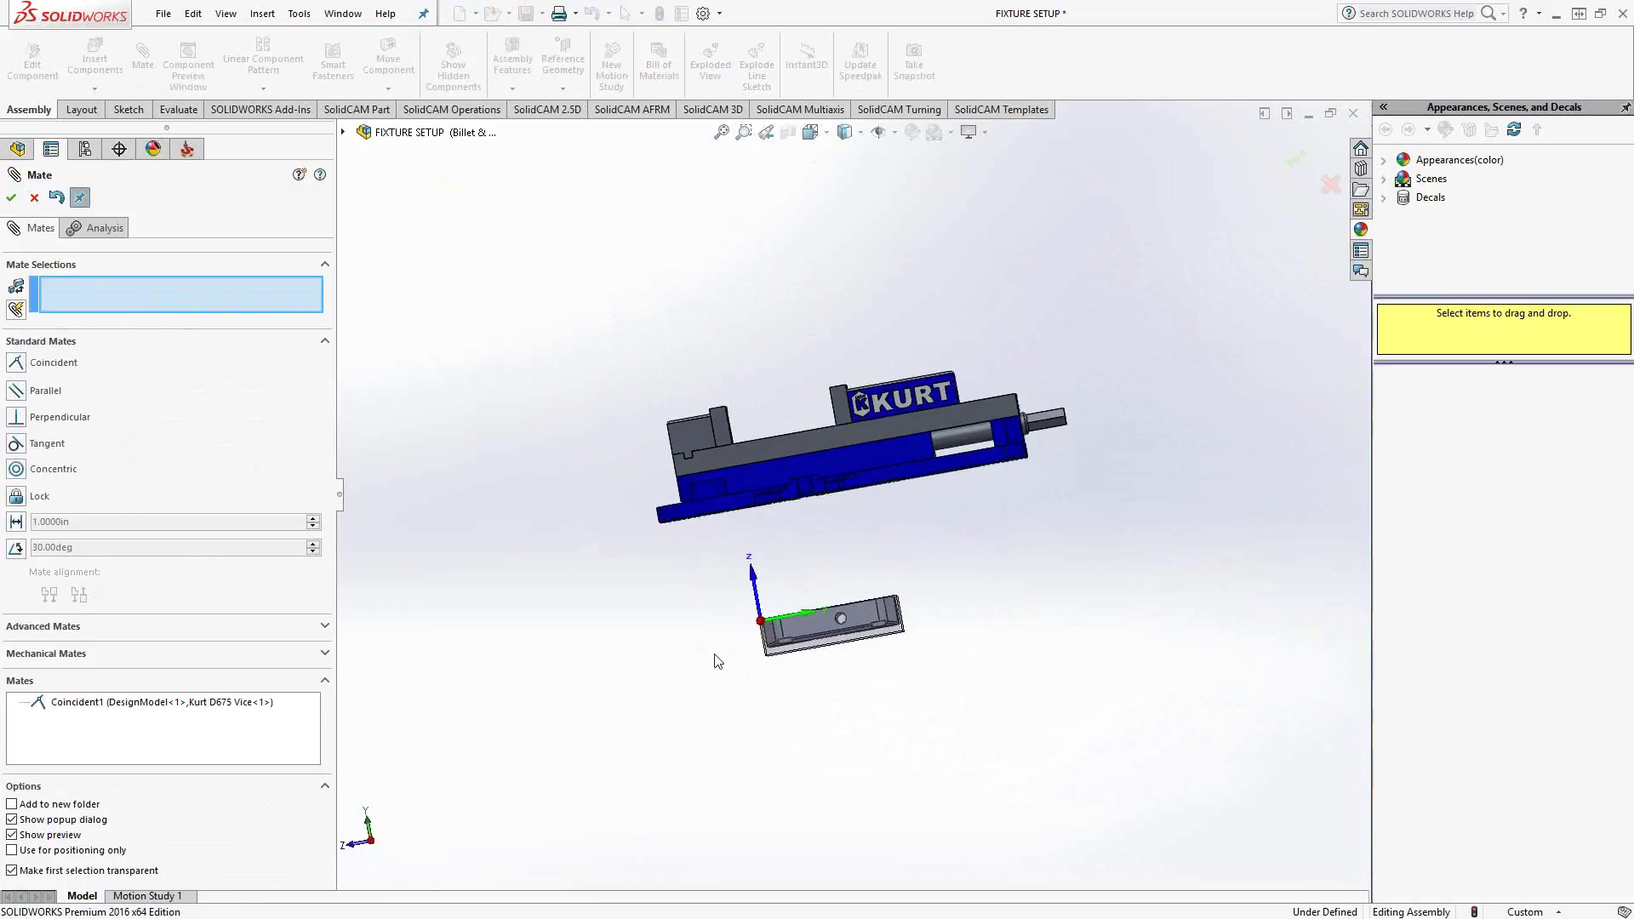
middle_drag(678, 554, 696, 627)
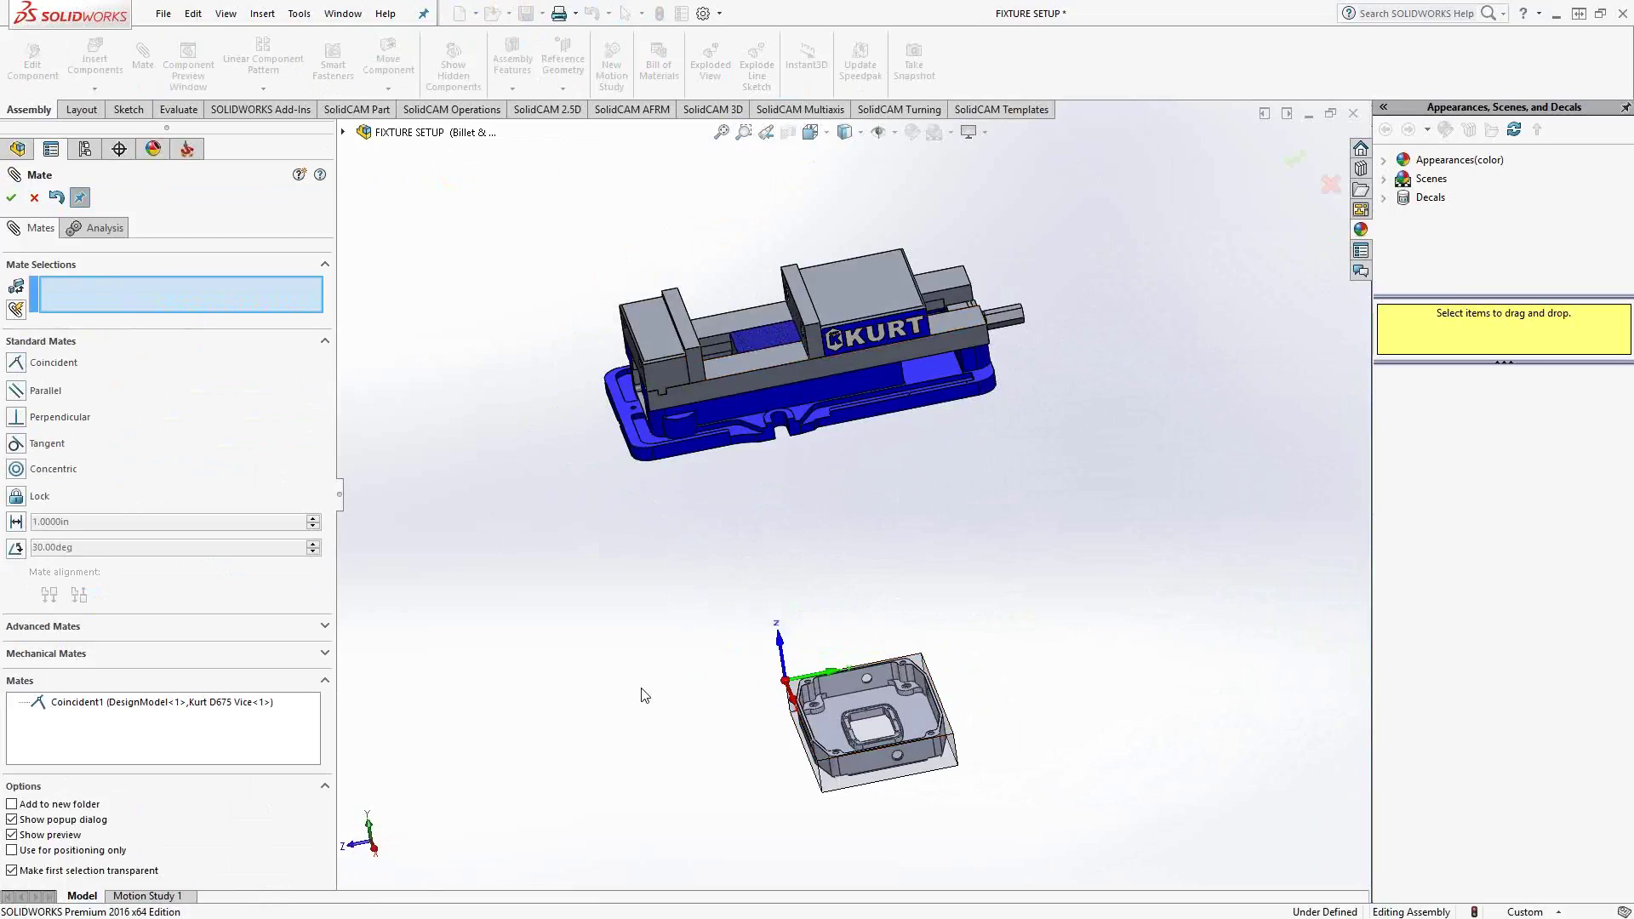
scroll(649, 676, up, 3)
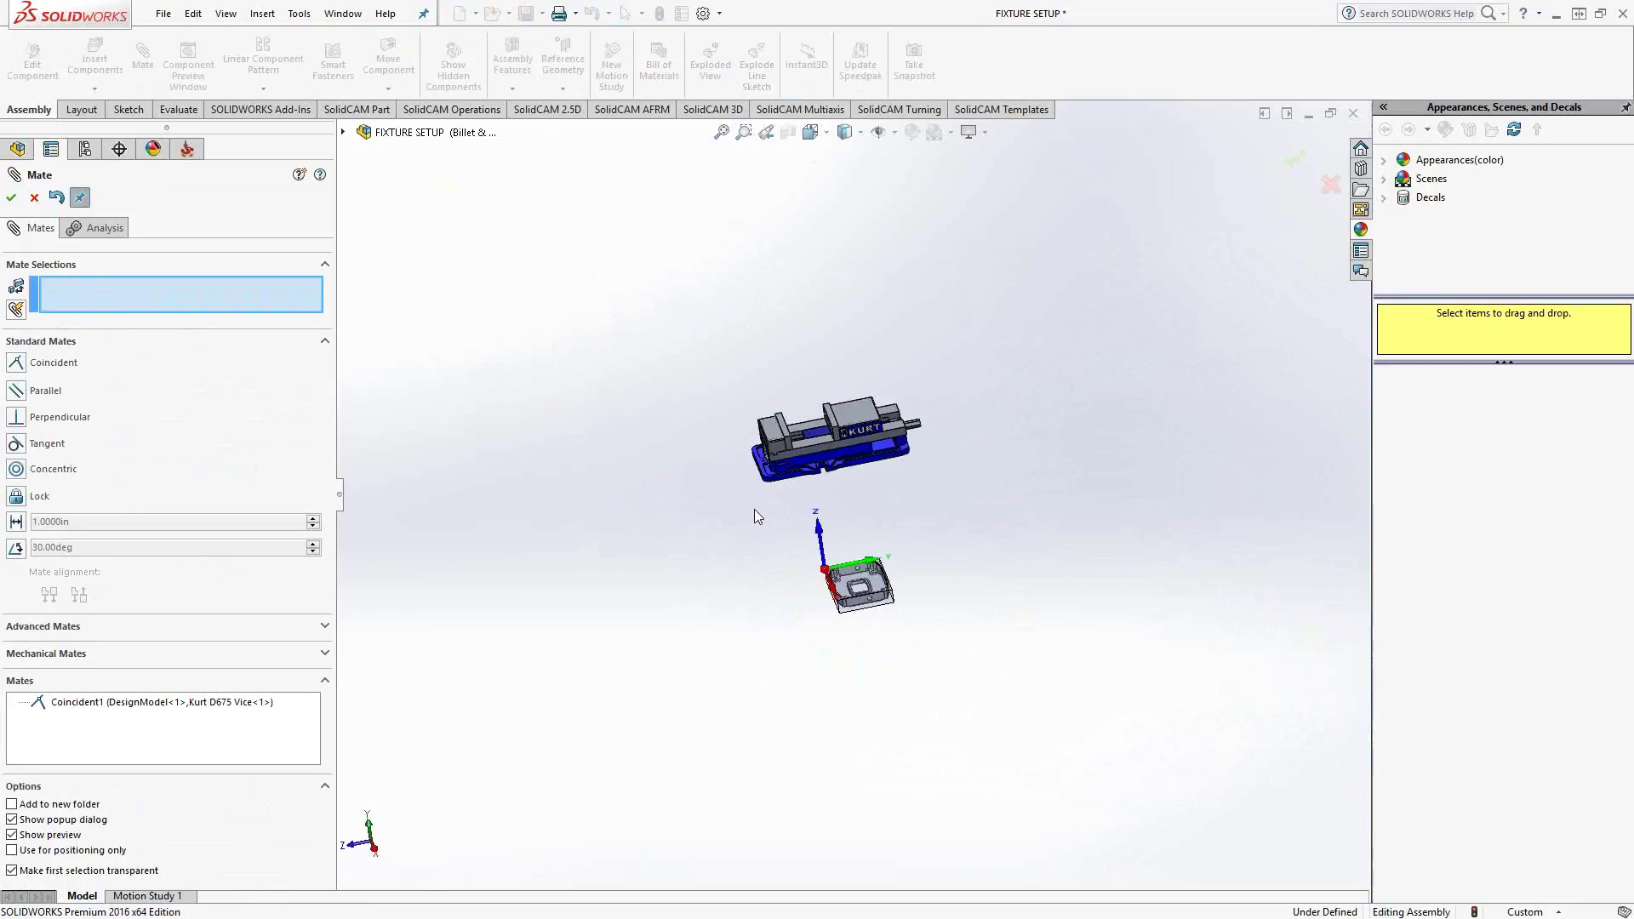
middle_drag(754, 511, 905, 512)
scroll(905, 512, down, 5)
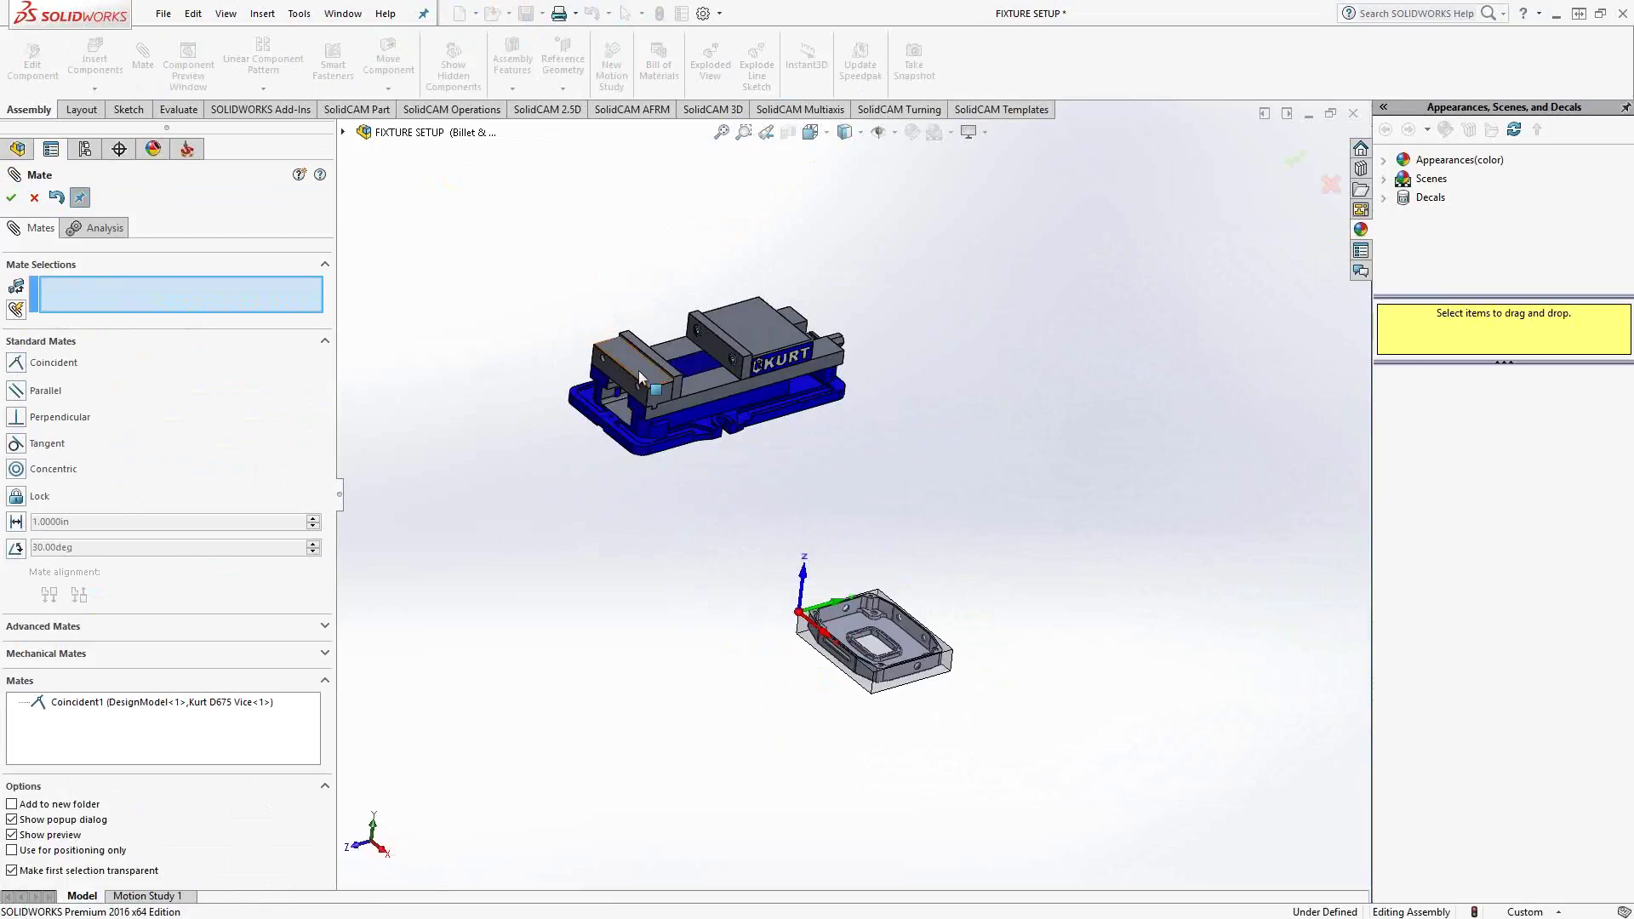
drag(644, 375, 652, 381)
middle_drag(650, 379, 686, 580)
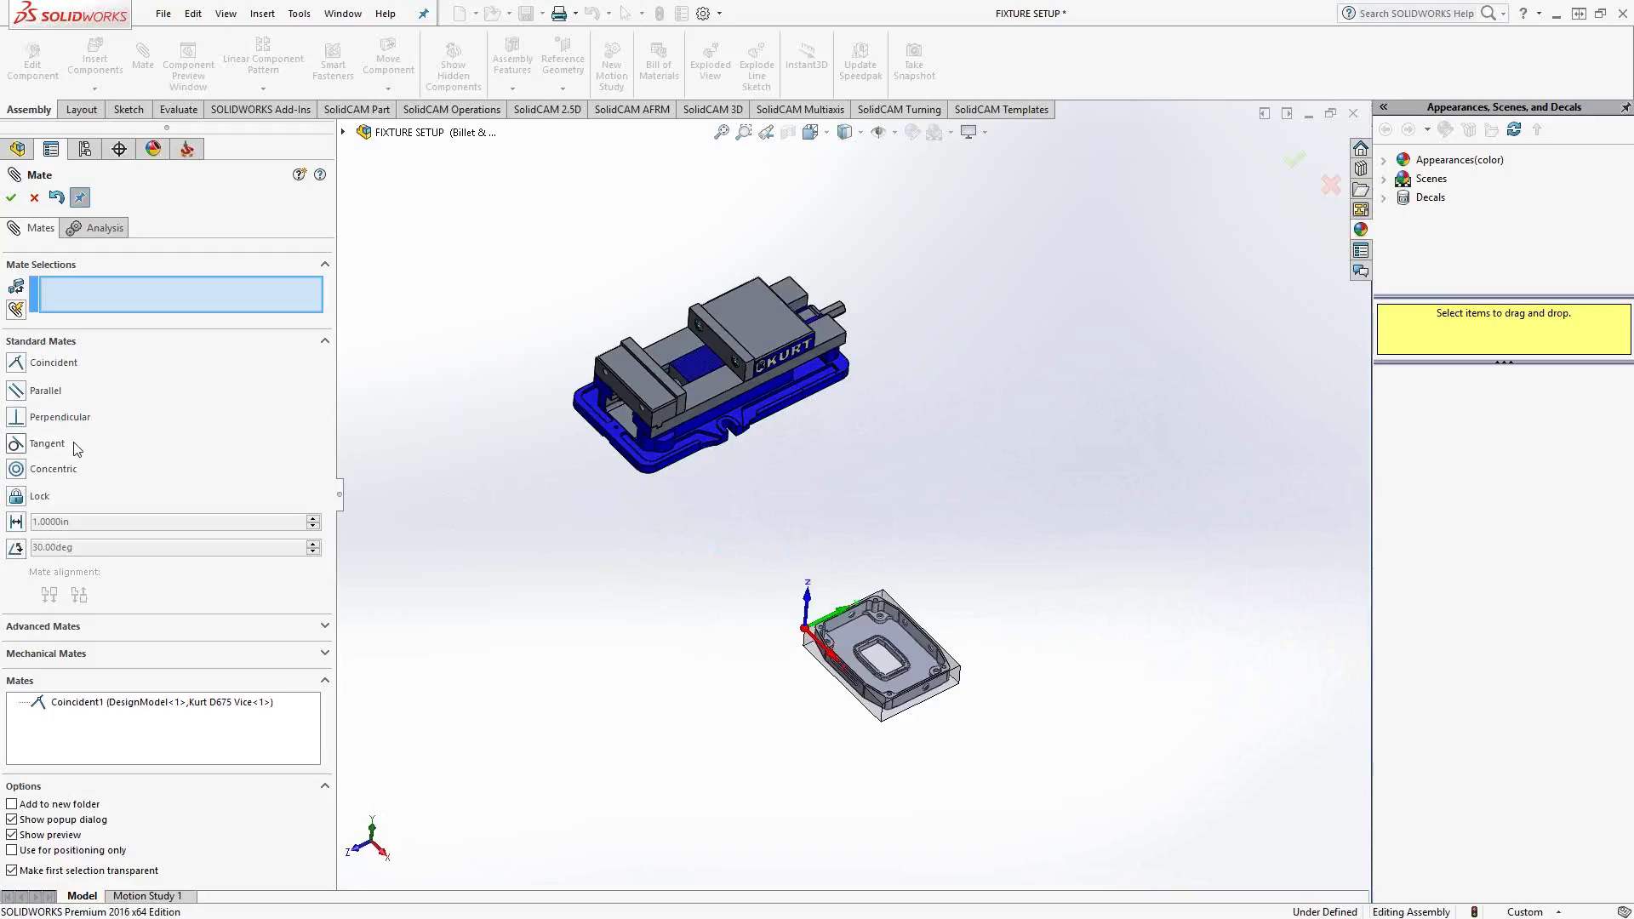
- Start an advanced Width mate and pick the stock's two opposite side faces as the width selections
click(26, 632)
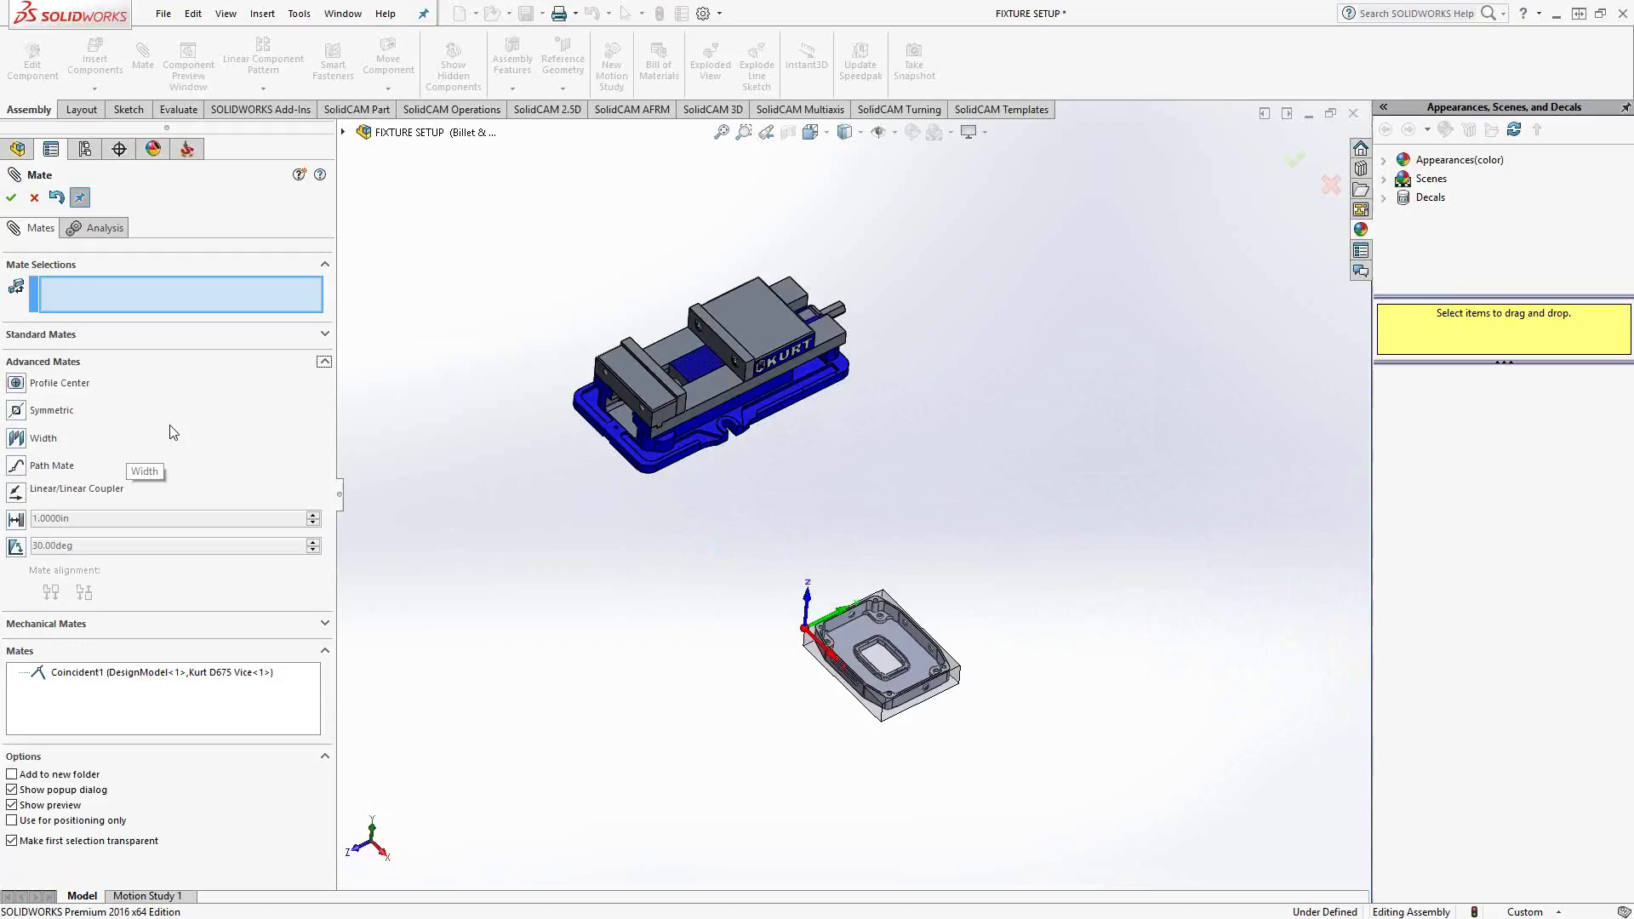
middle_drag(705, 647, 804, 483)
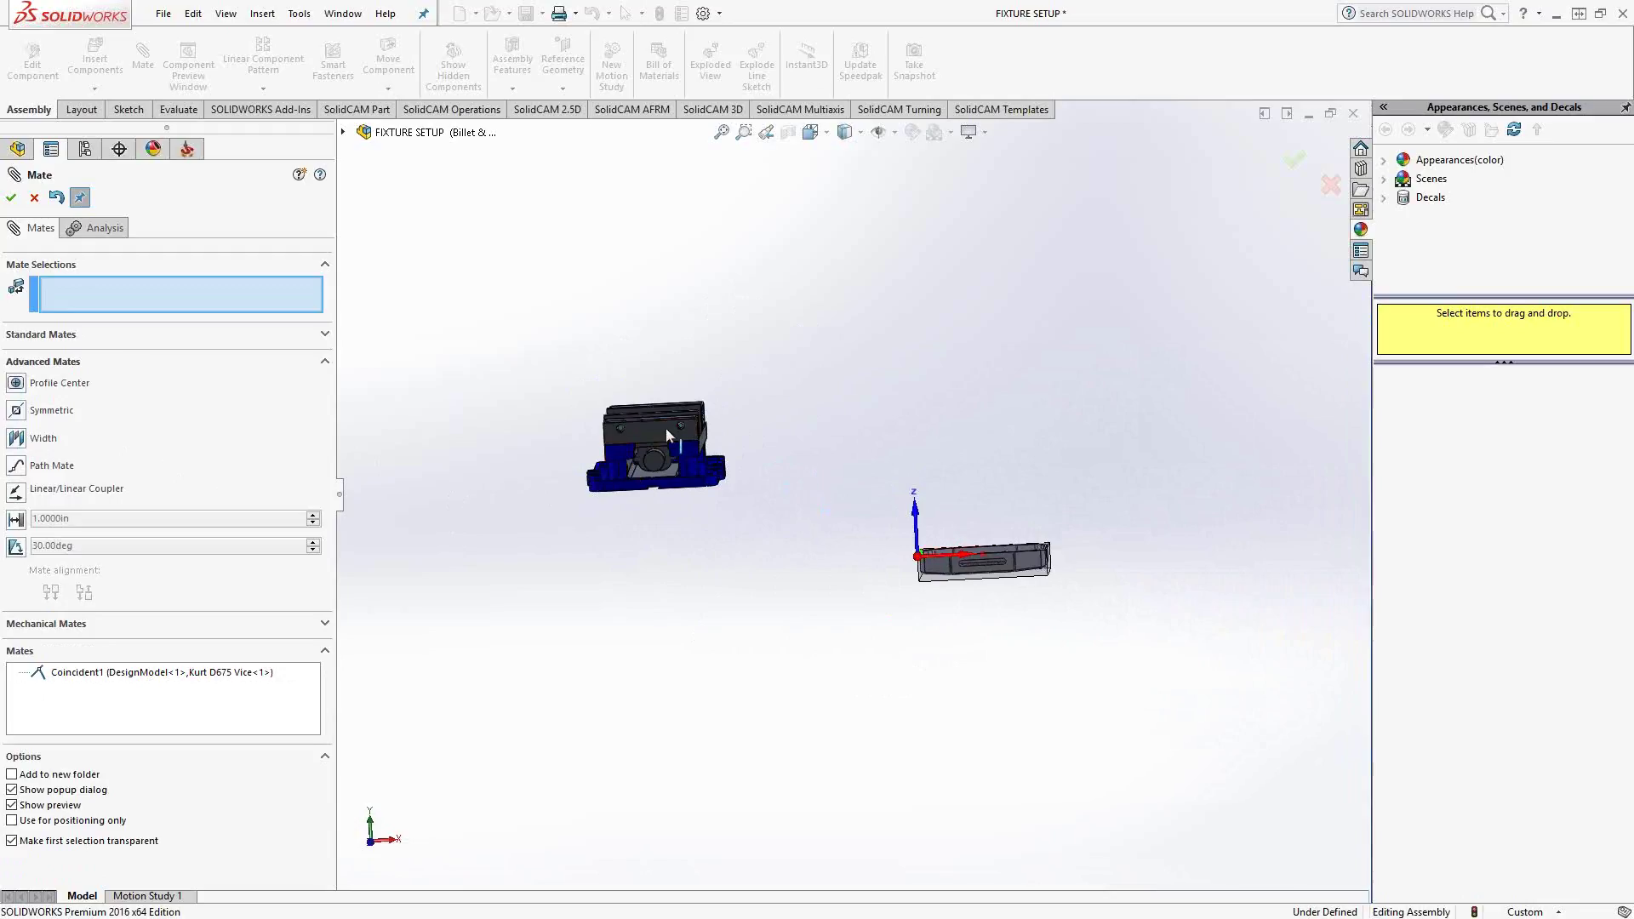
middle_drag(711, 554, 605, 607)
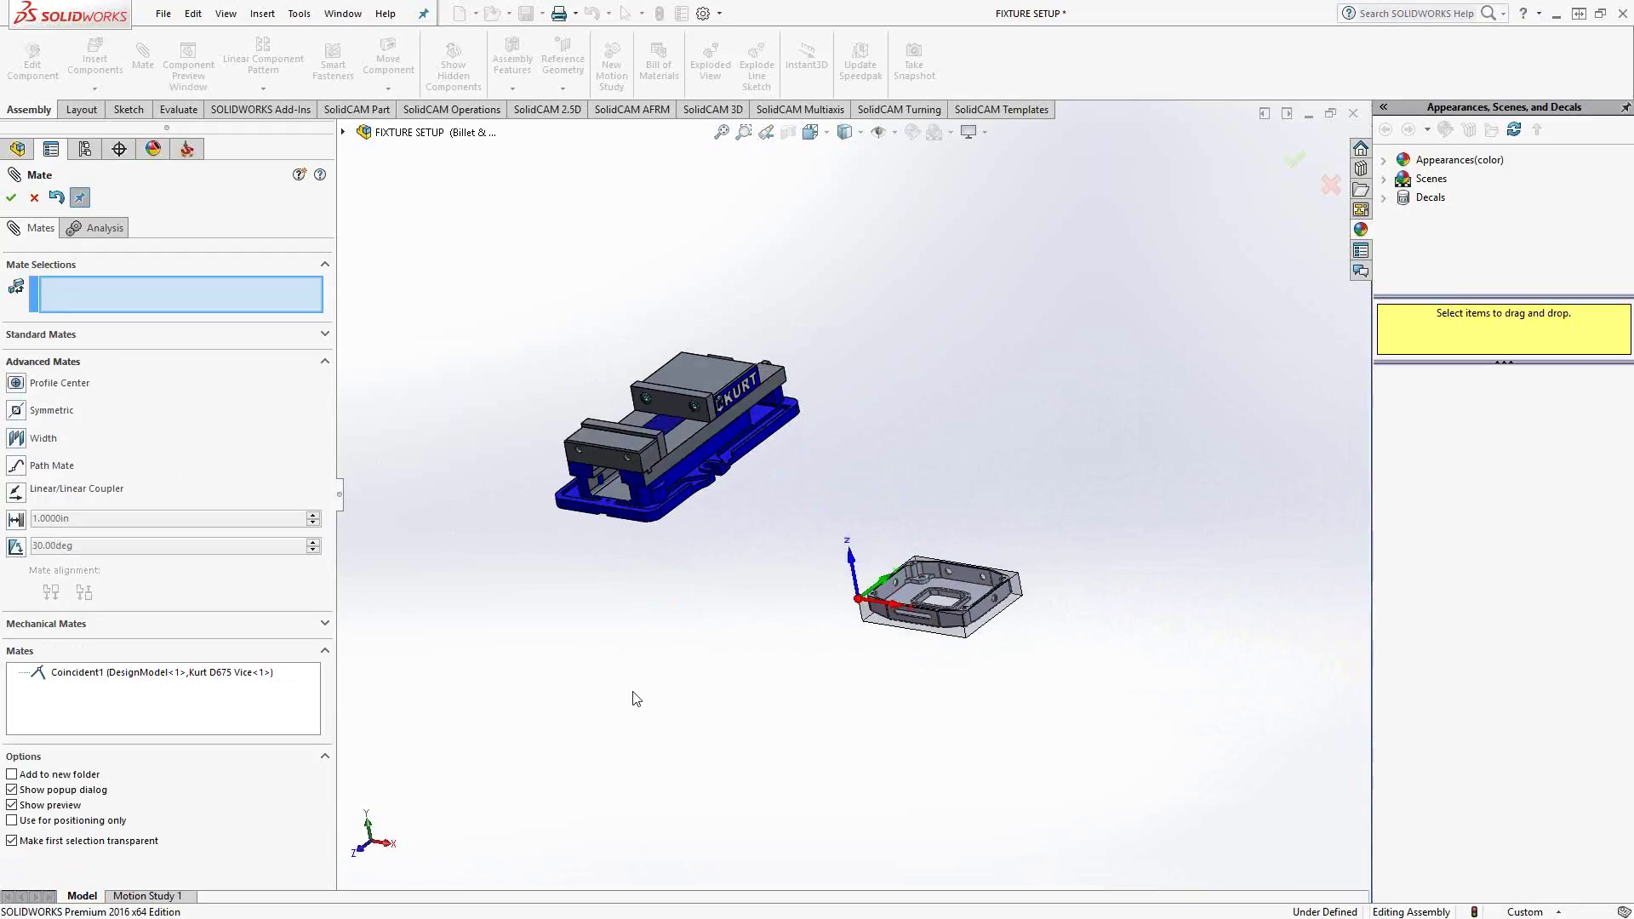
click(17, 439)
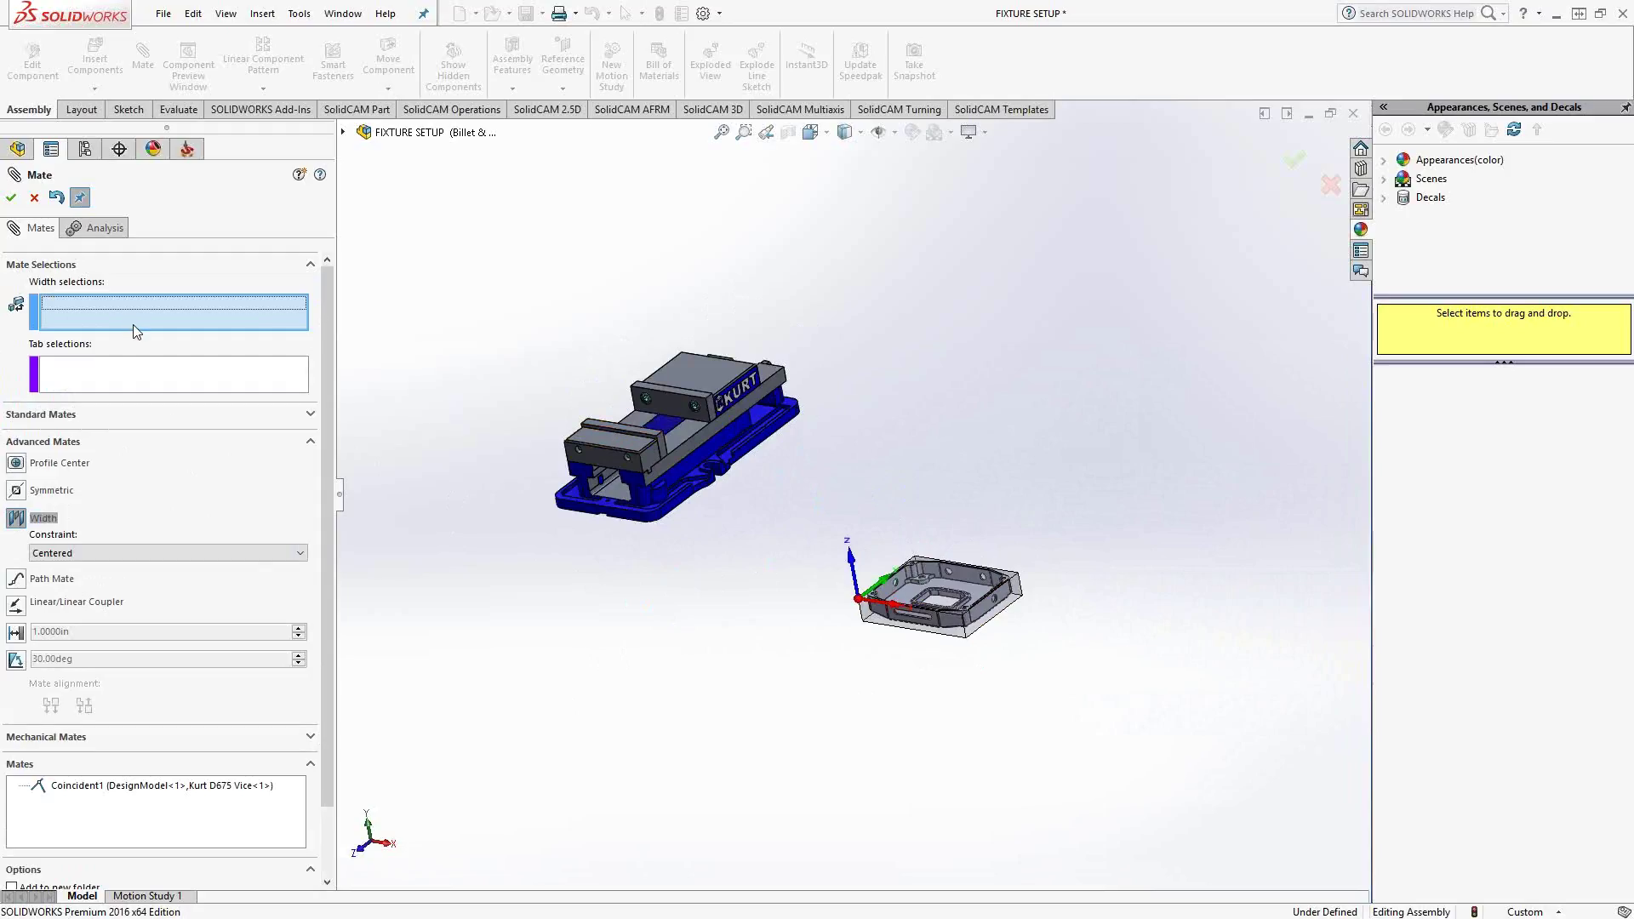
scroll(1068, 639, down, 3)
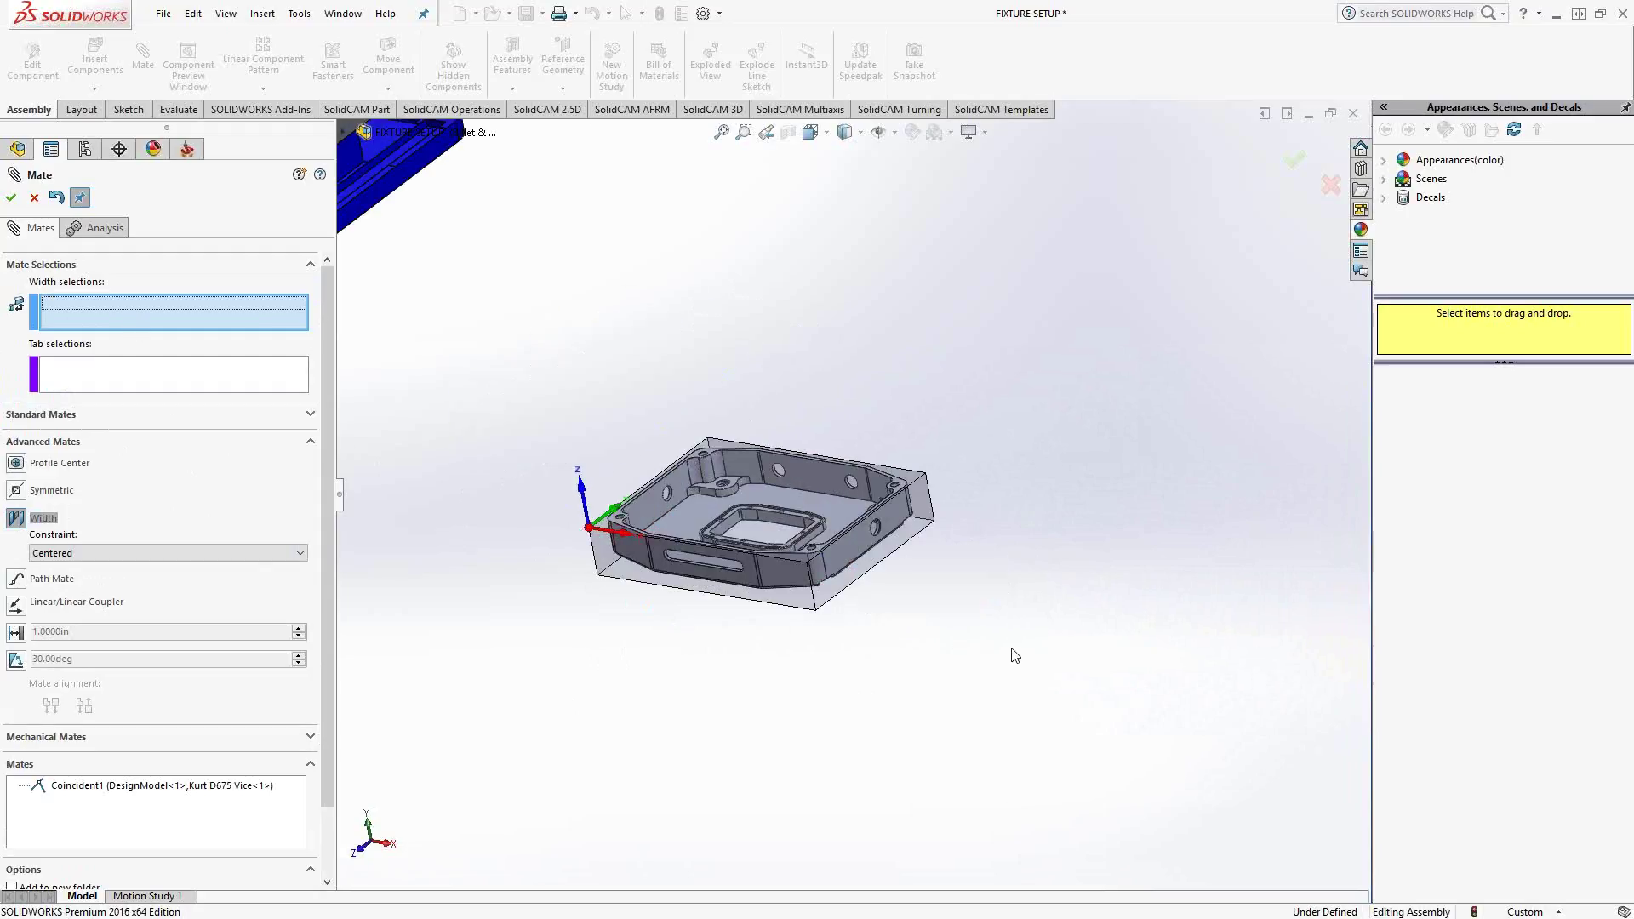
click(828, 593)
middle_drag(728, 678, 667, 634)
click(589, 568)
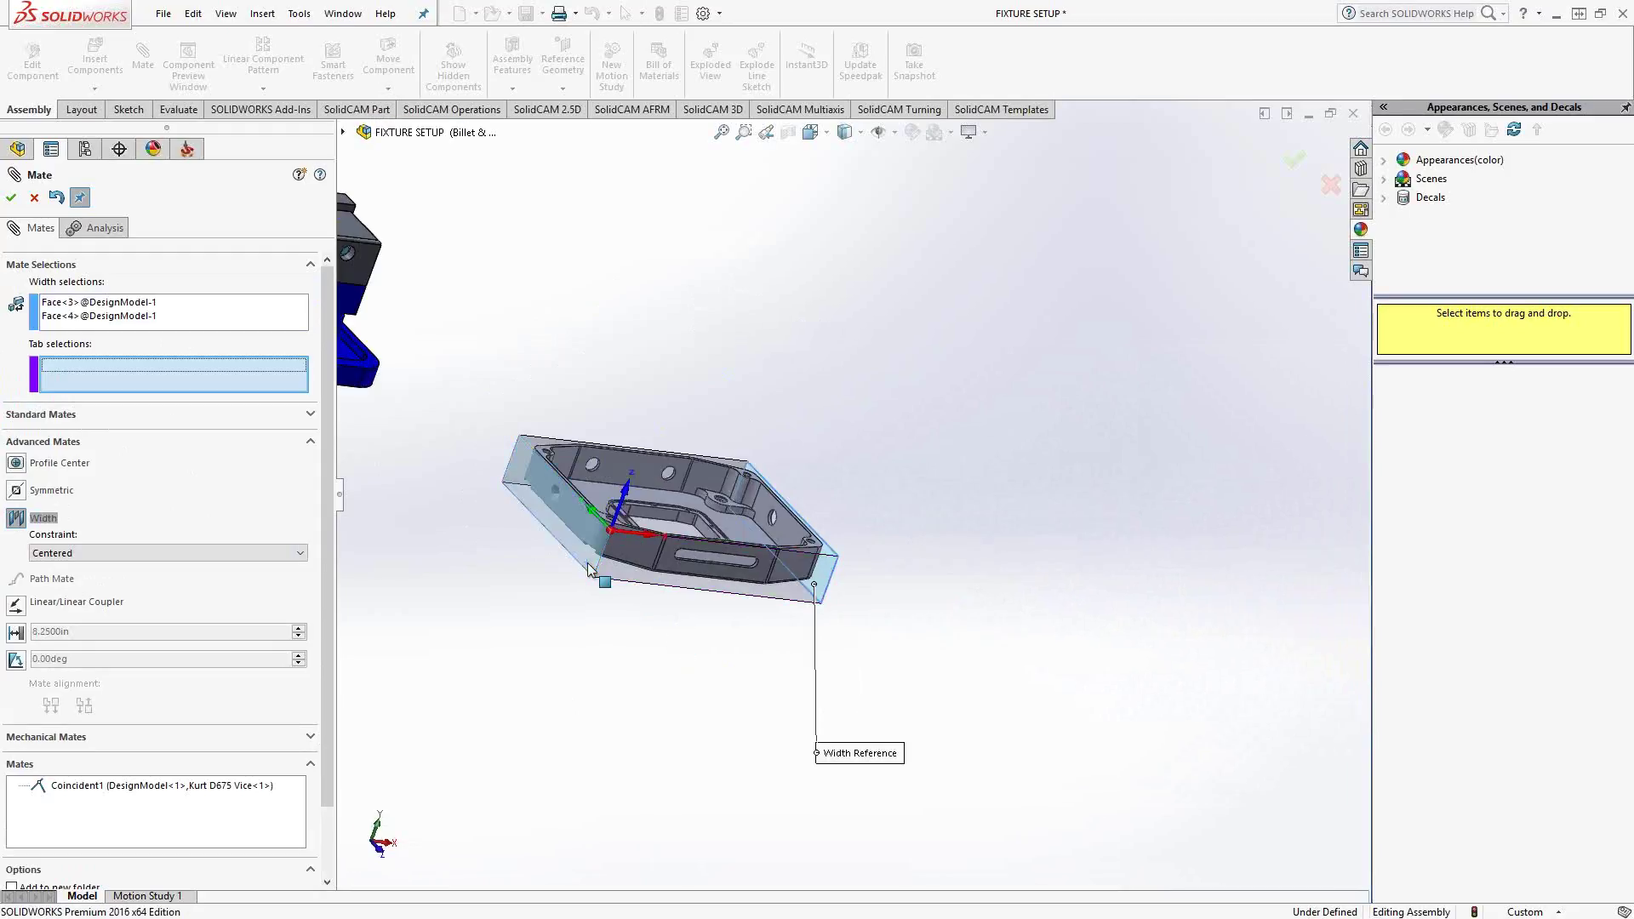
- Use the two end faces of the vice's fixed front jaw as tab selections and create the centered Width mate
scroll(660, 671, up, 5)
middle_drag(744, 612, 681, 613)
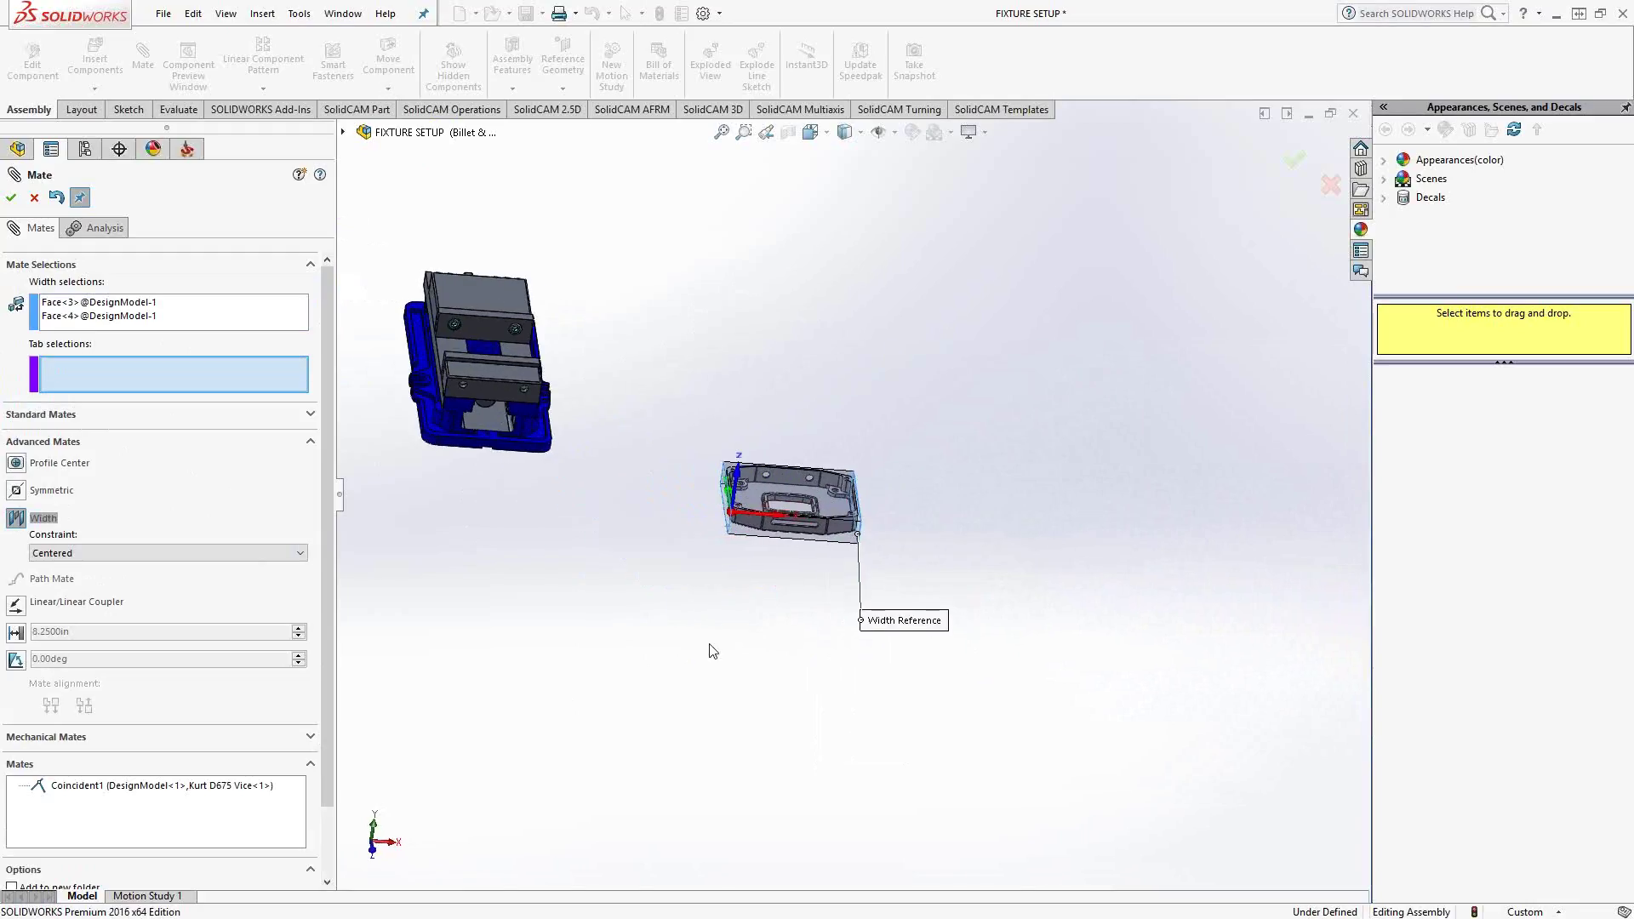
scroll(457, 490, up, 3)
scroll(953, 492, down, 6)
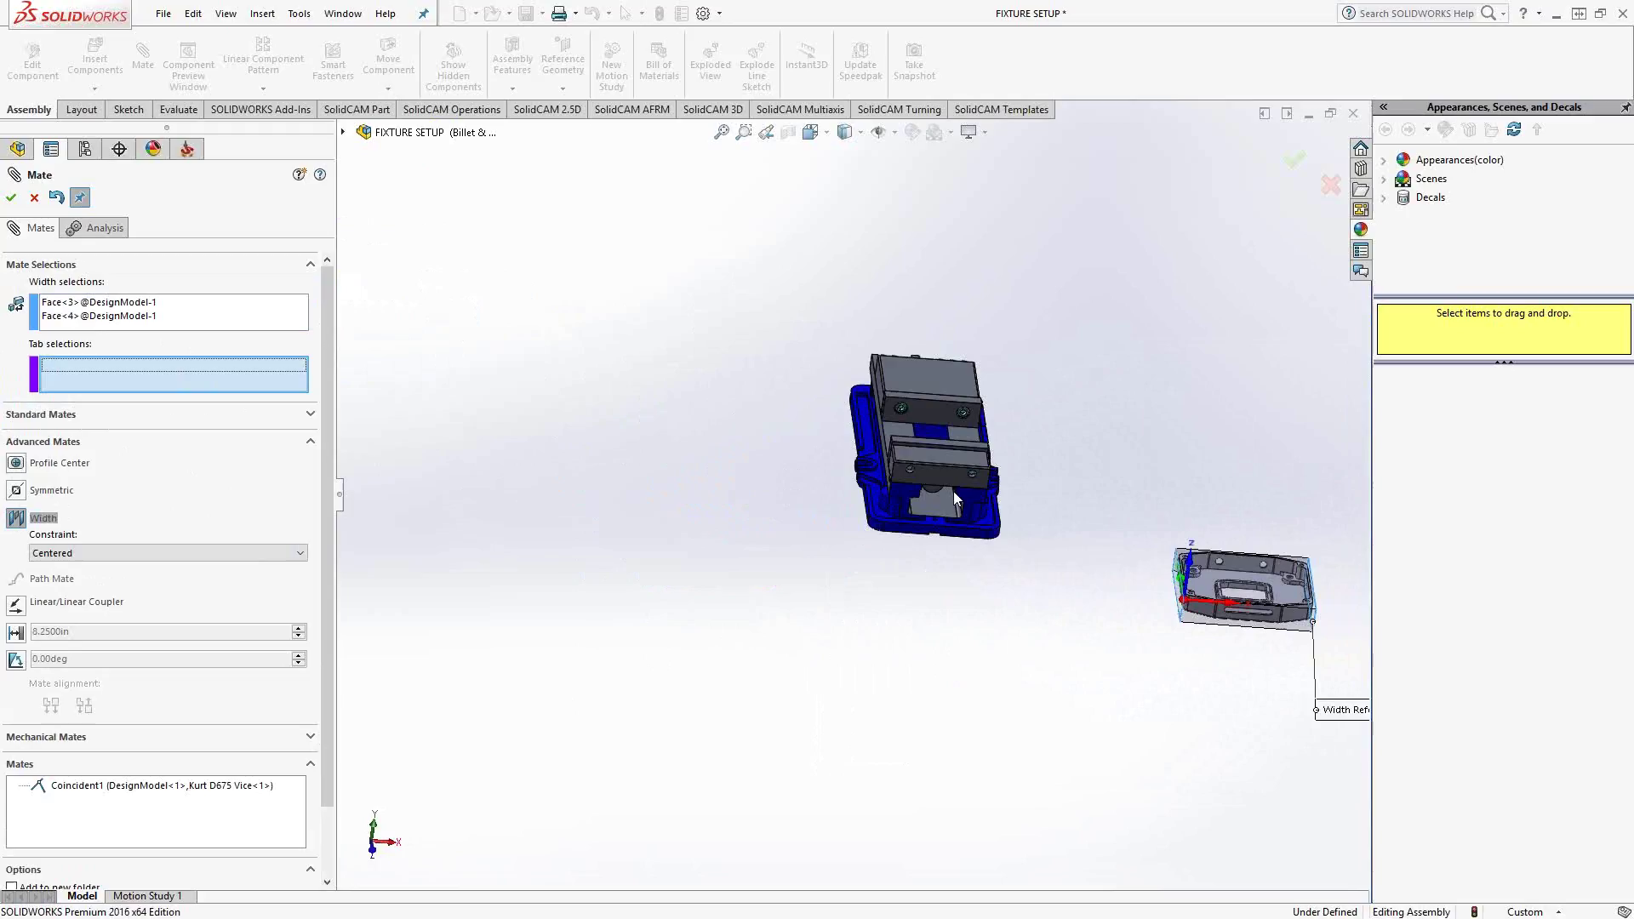
middle_drag(935, 479, 817, 434)
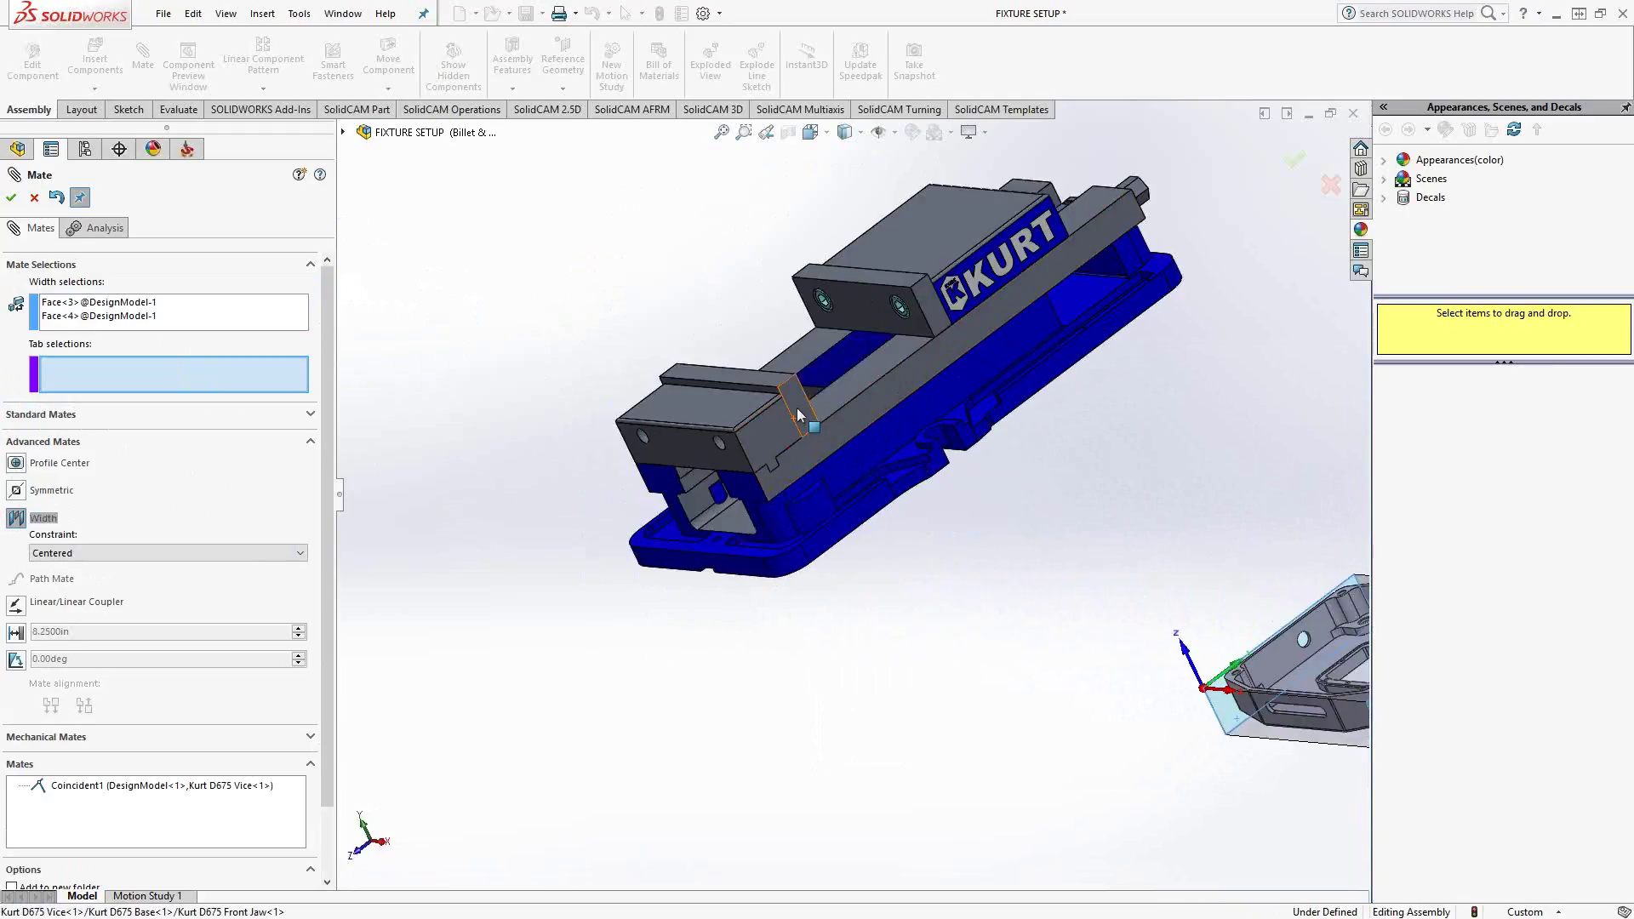
click(715, 485)
middle_drag(715, 484, 706, 410)
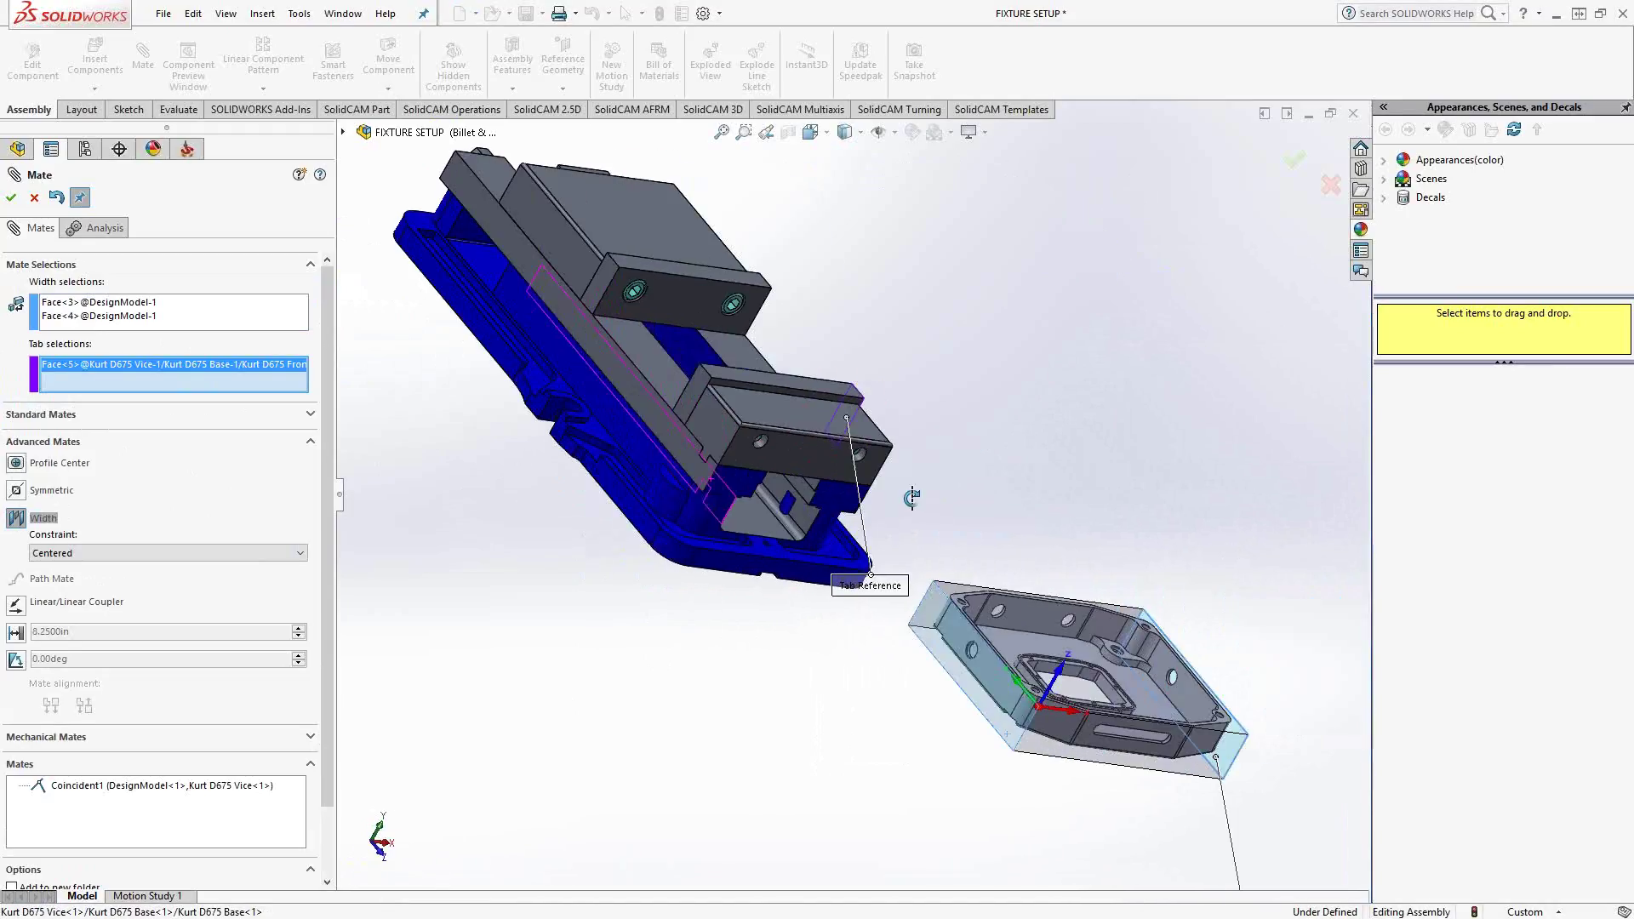
click(689, 405)
scroll(726, 589, up, 3)
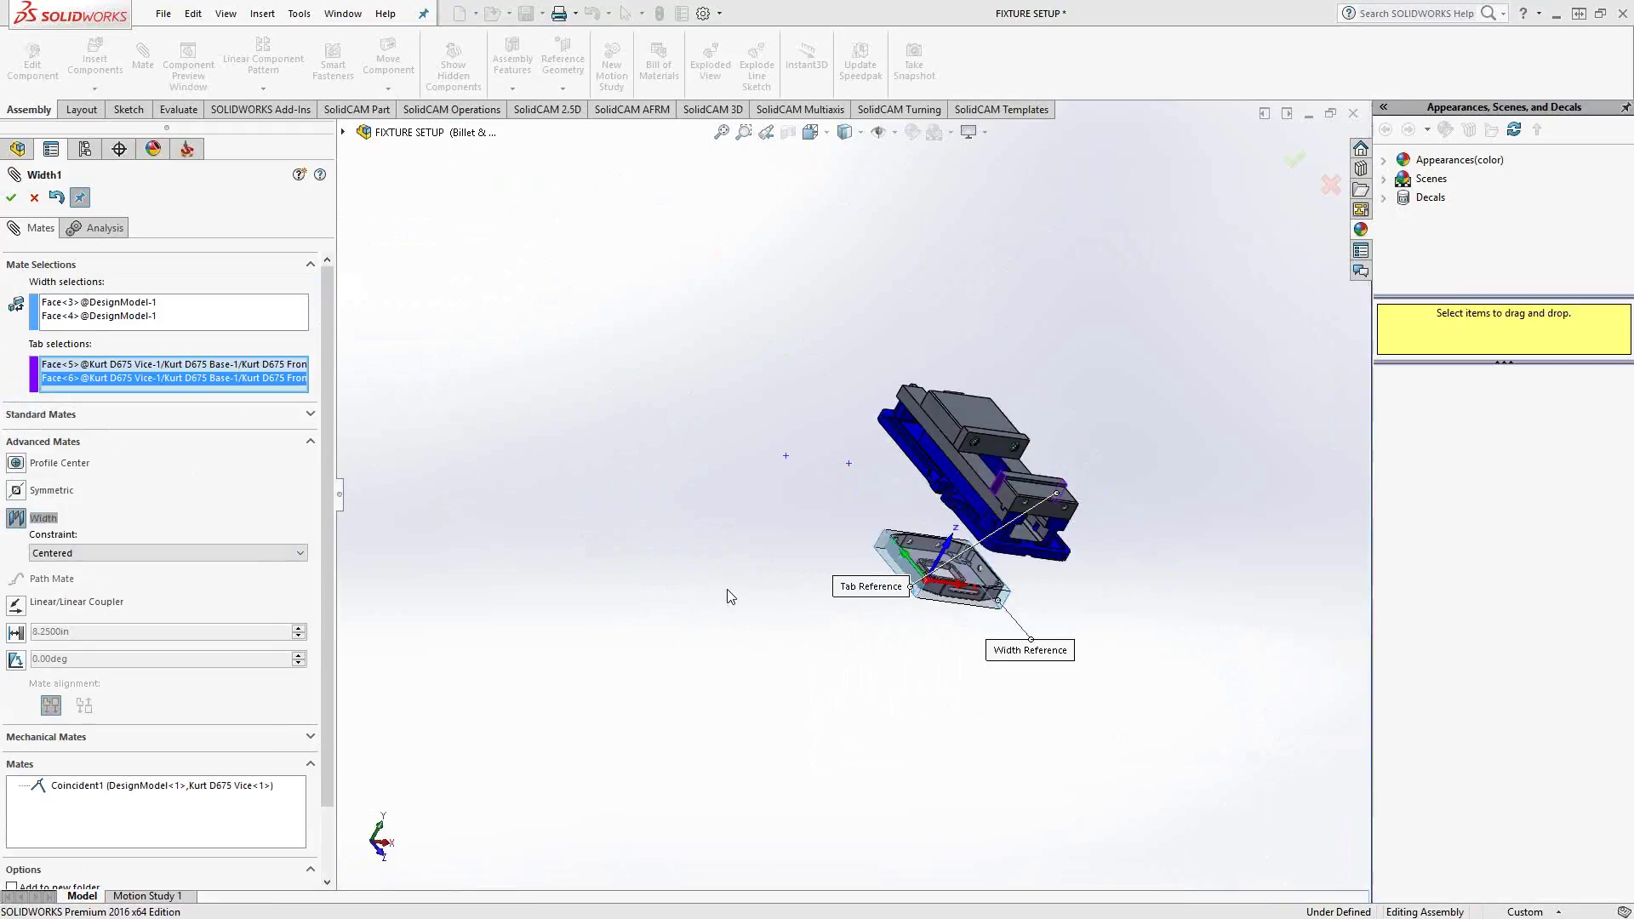
middle_drag(721, 589, 630, 594)
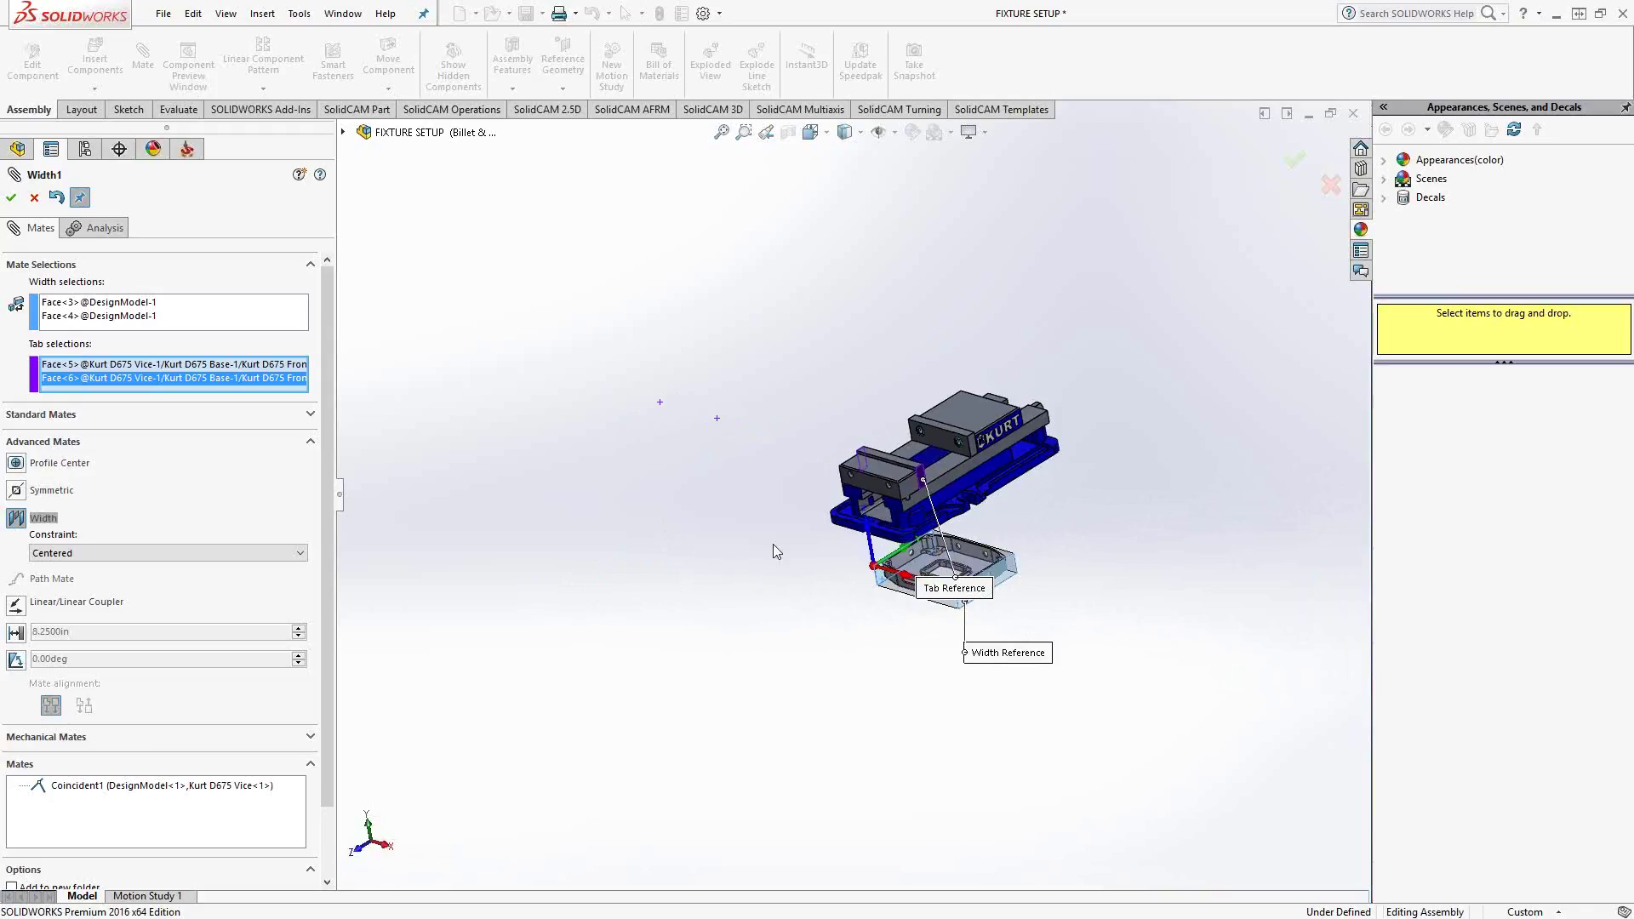
click(11, 197)
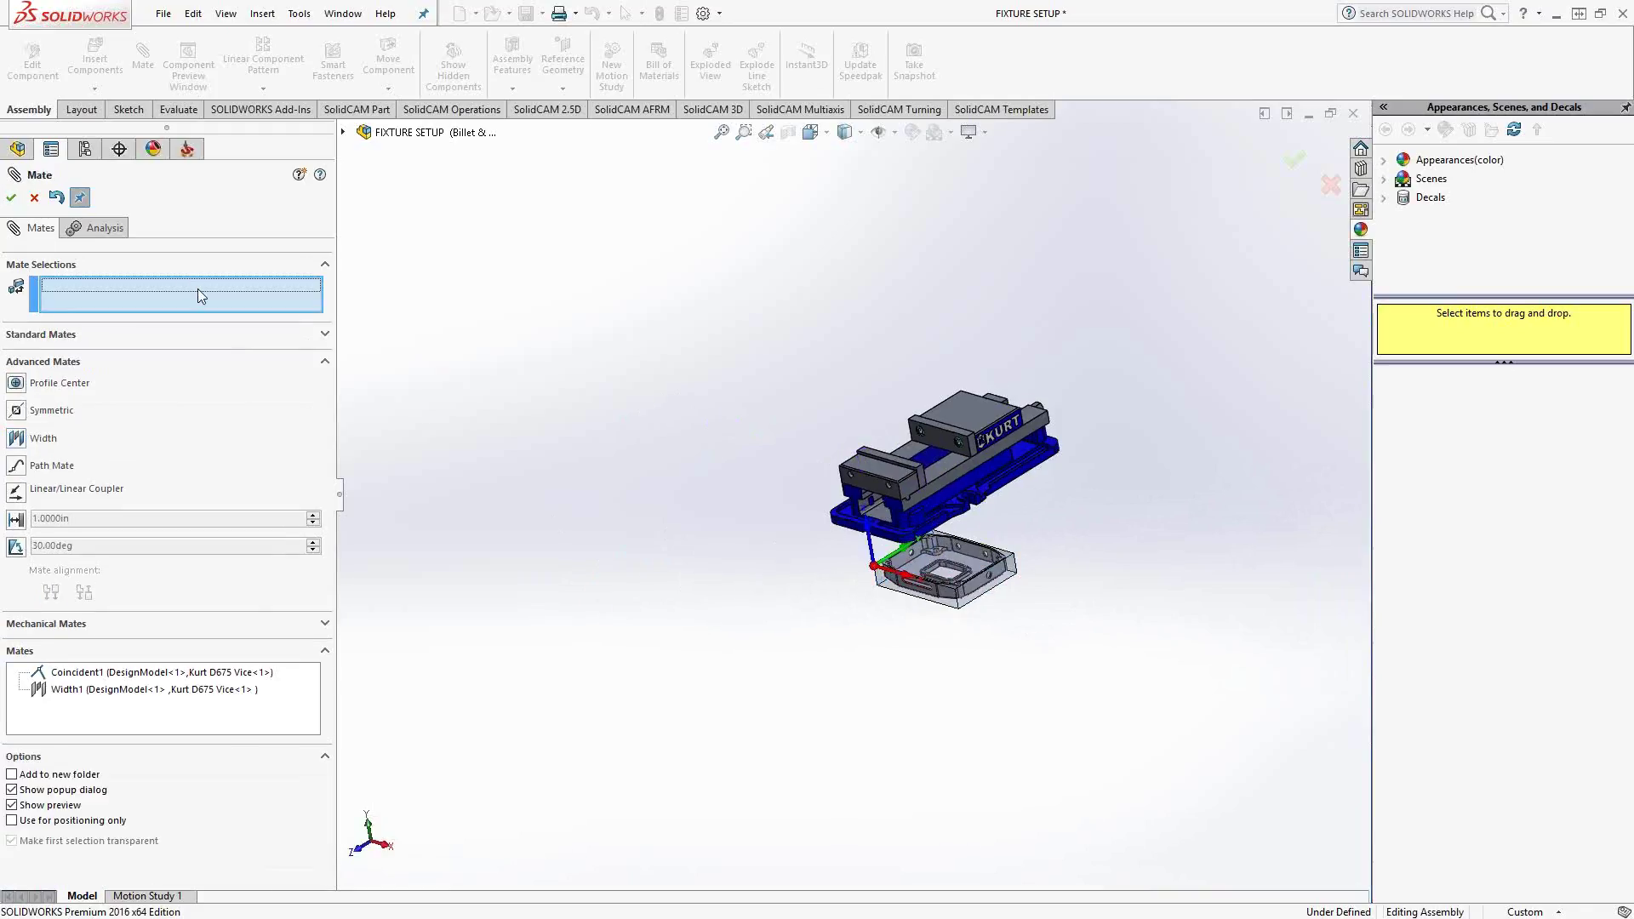
- Add a 0.25 in distance mate between the top face of the movable jaw's plate and the stock's bottom face, and leave the Mate command
click(54, 335)
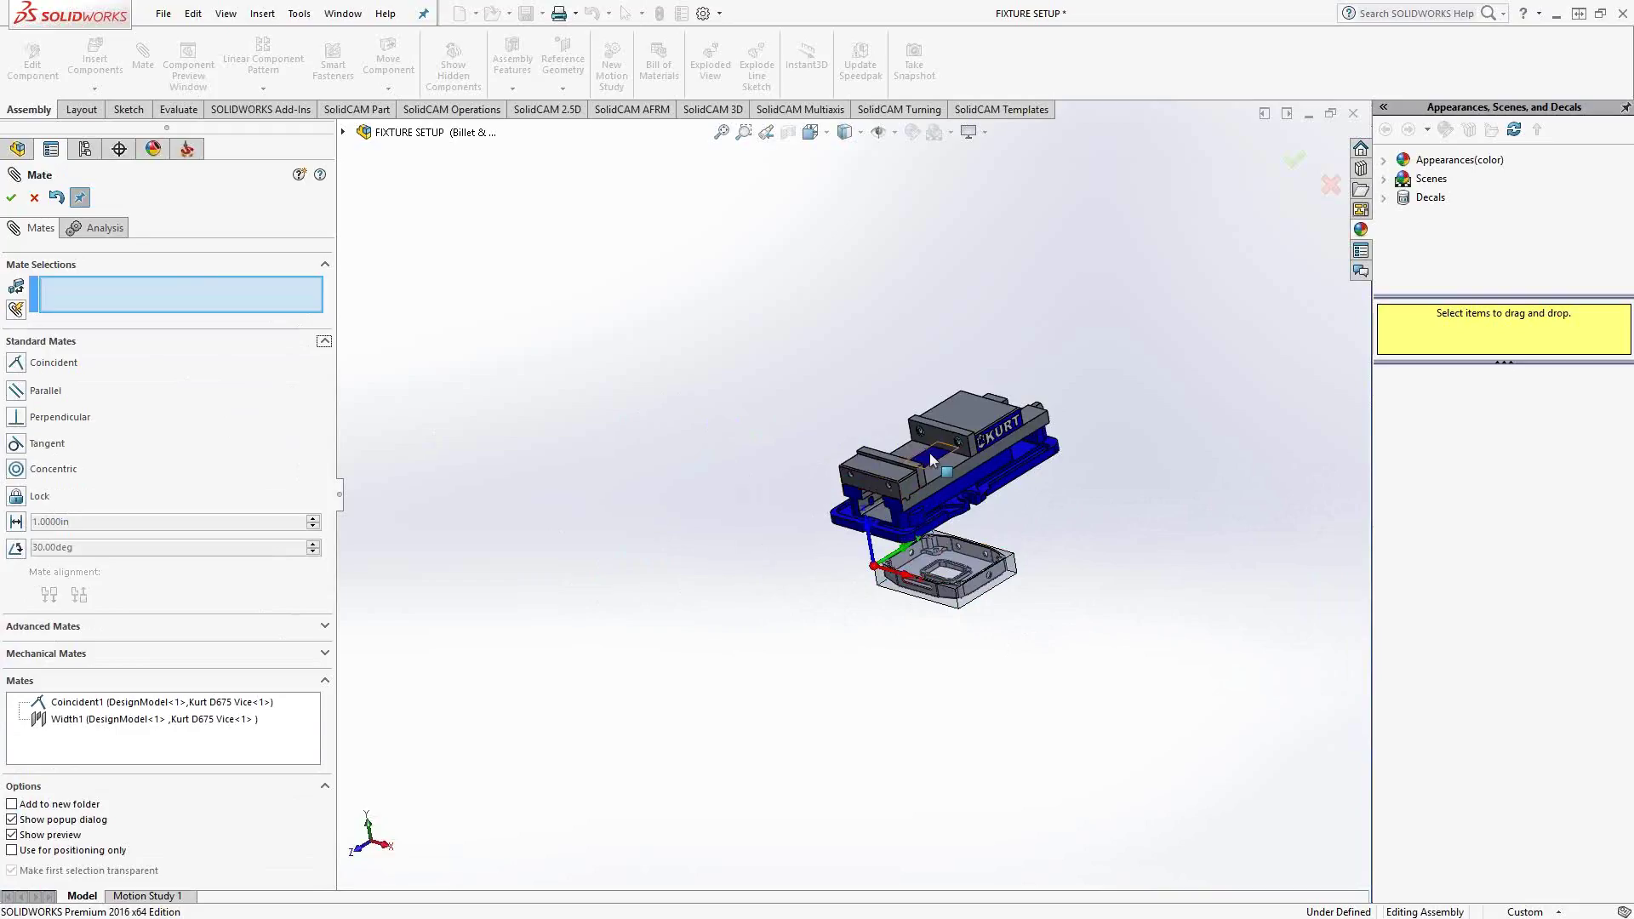
key(f)
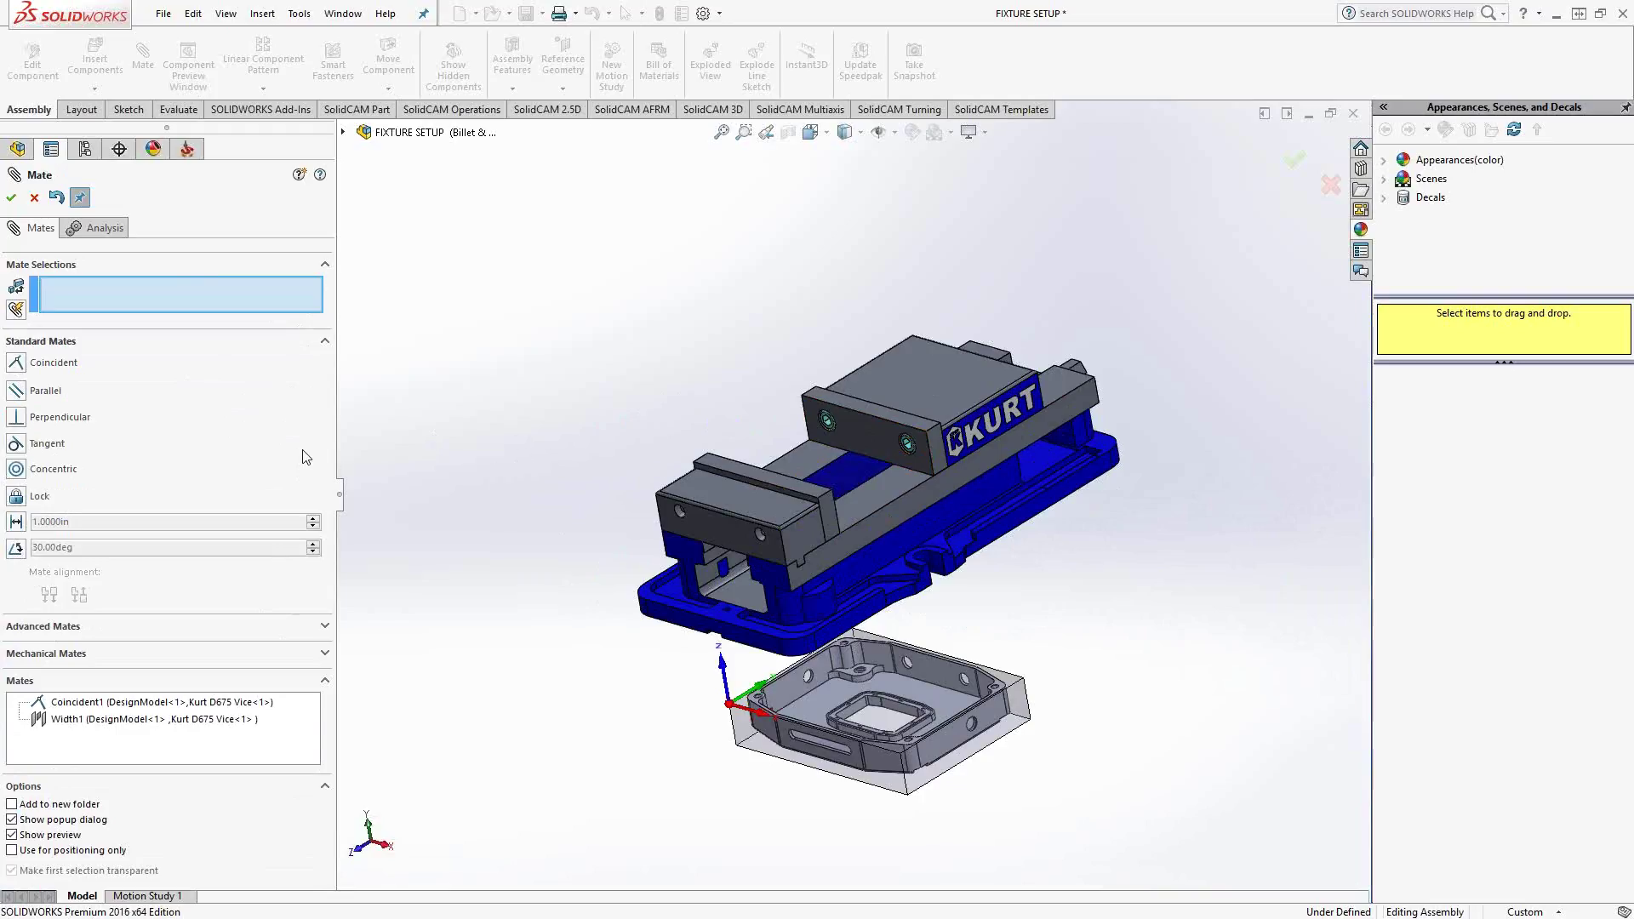
click(16, 523)
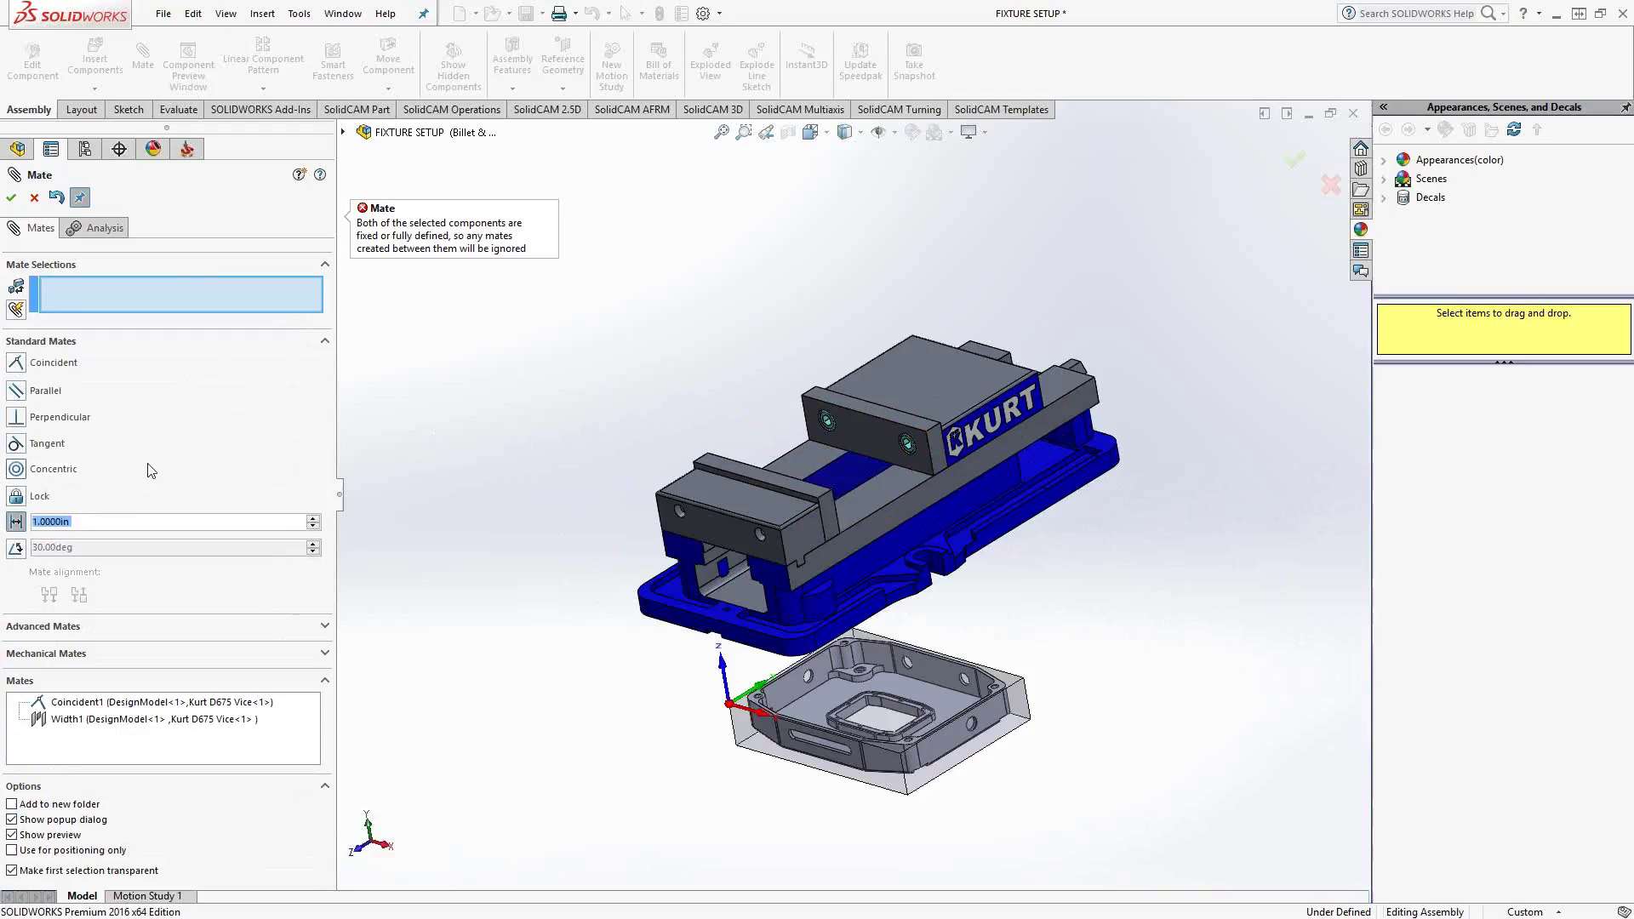
text(.25)
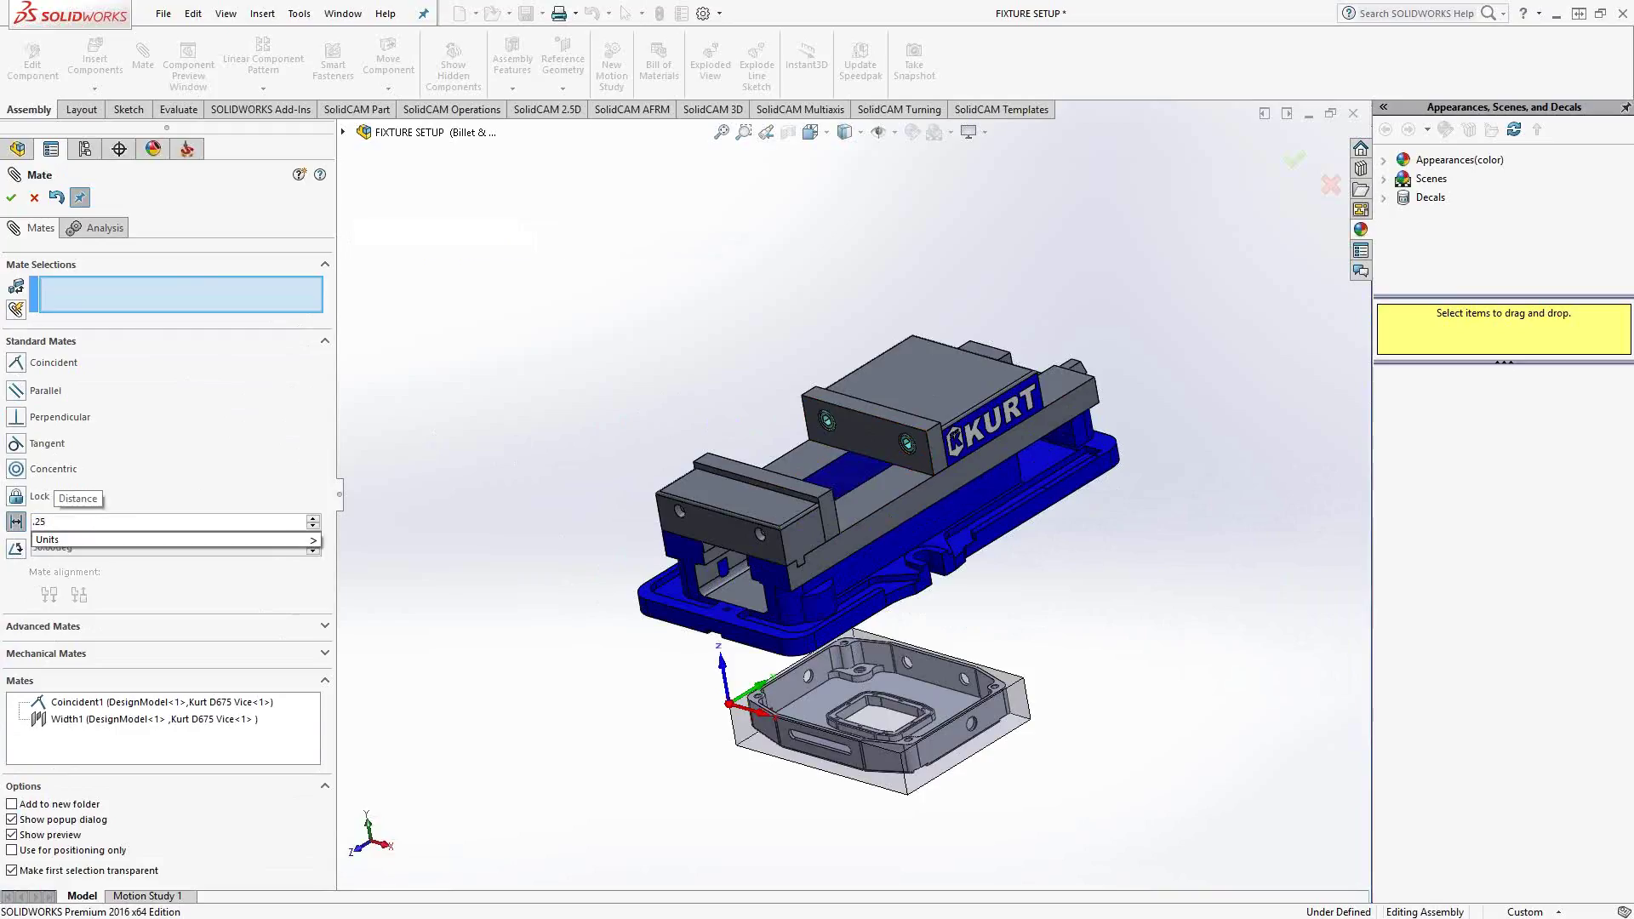
key(Return)
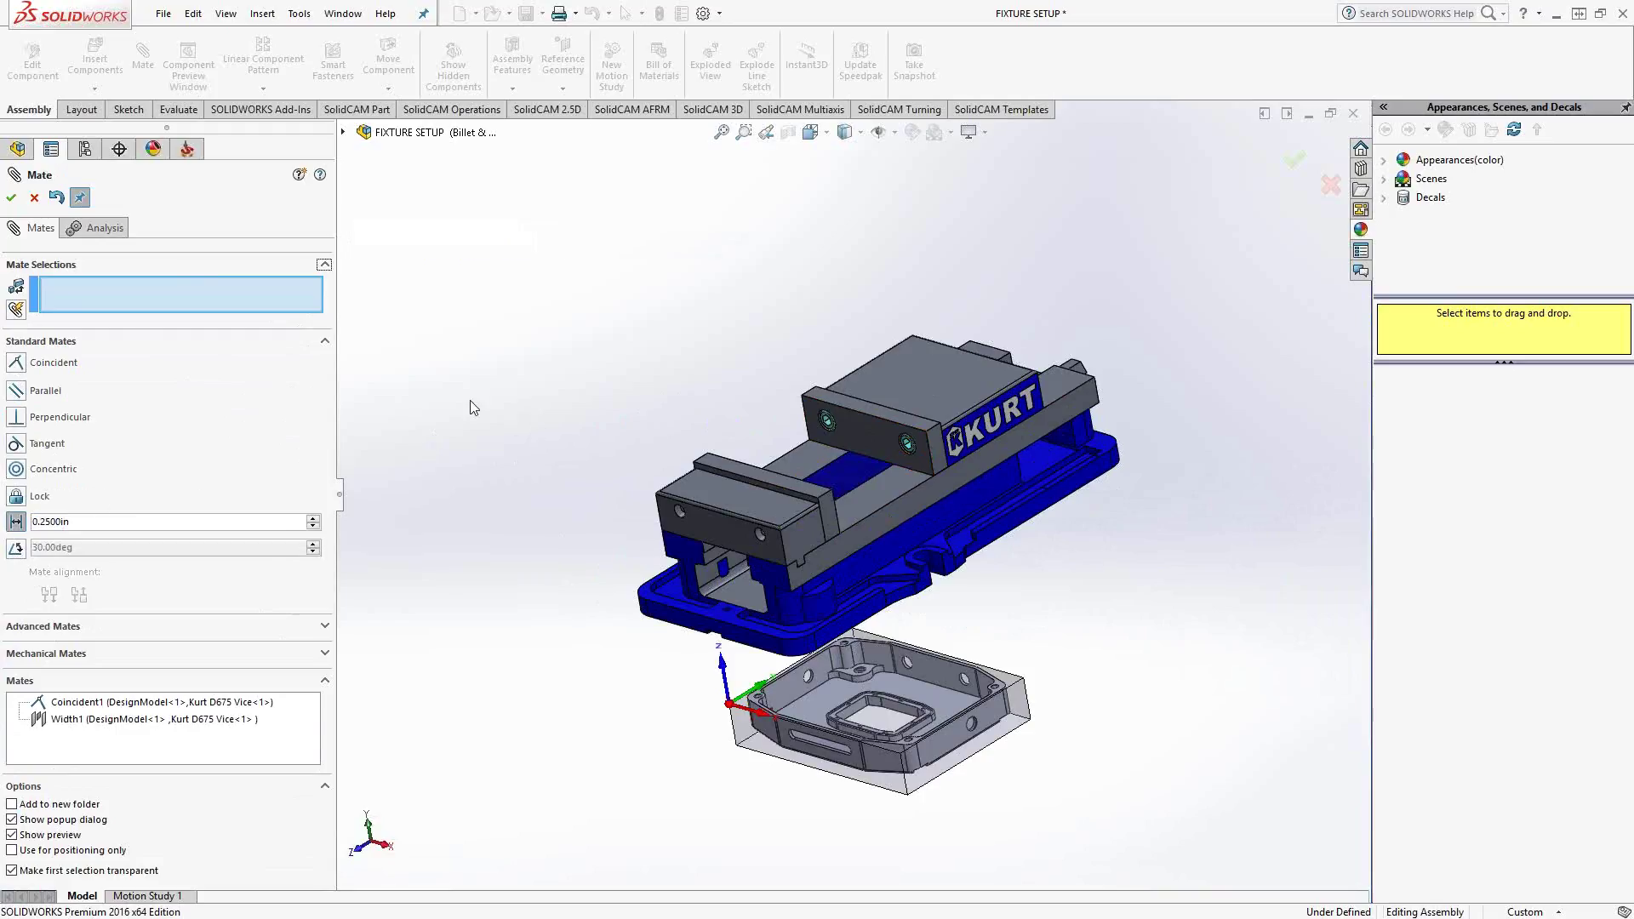
click(155, 293)
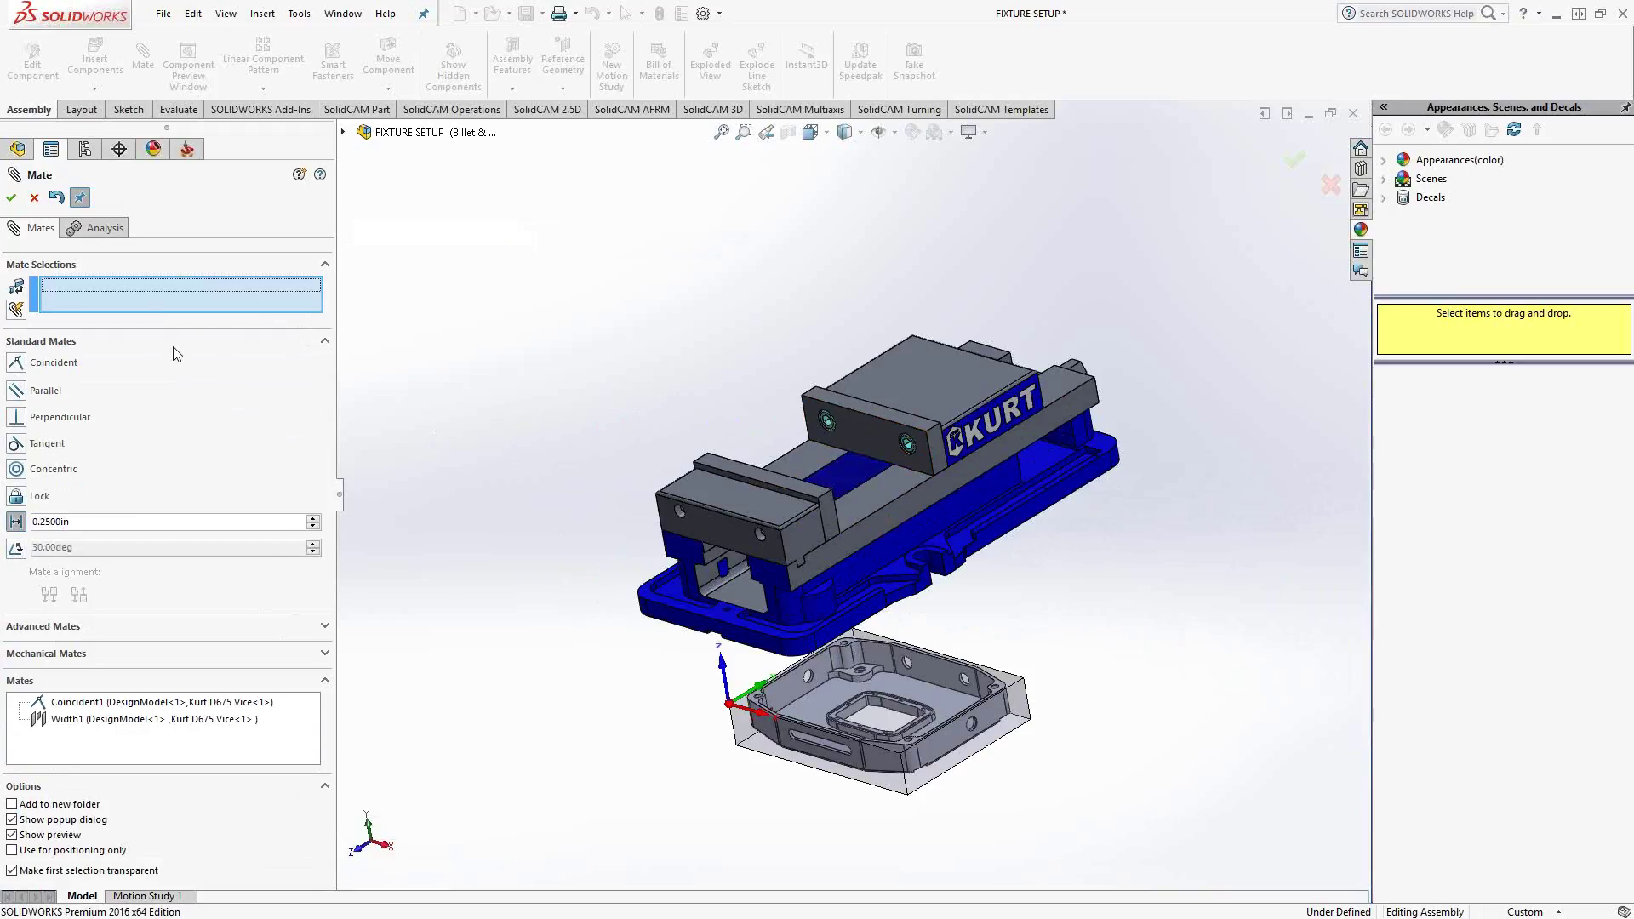
click(912, 426)
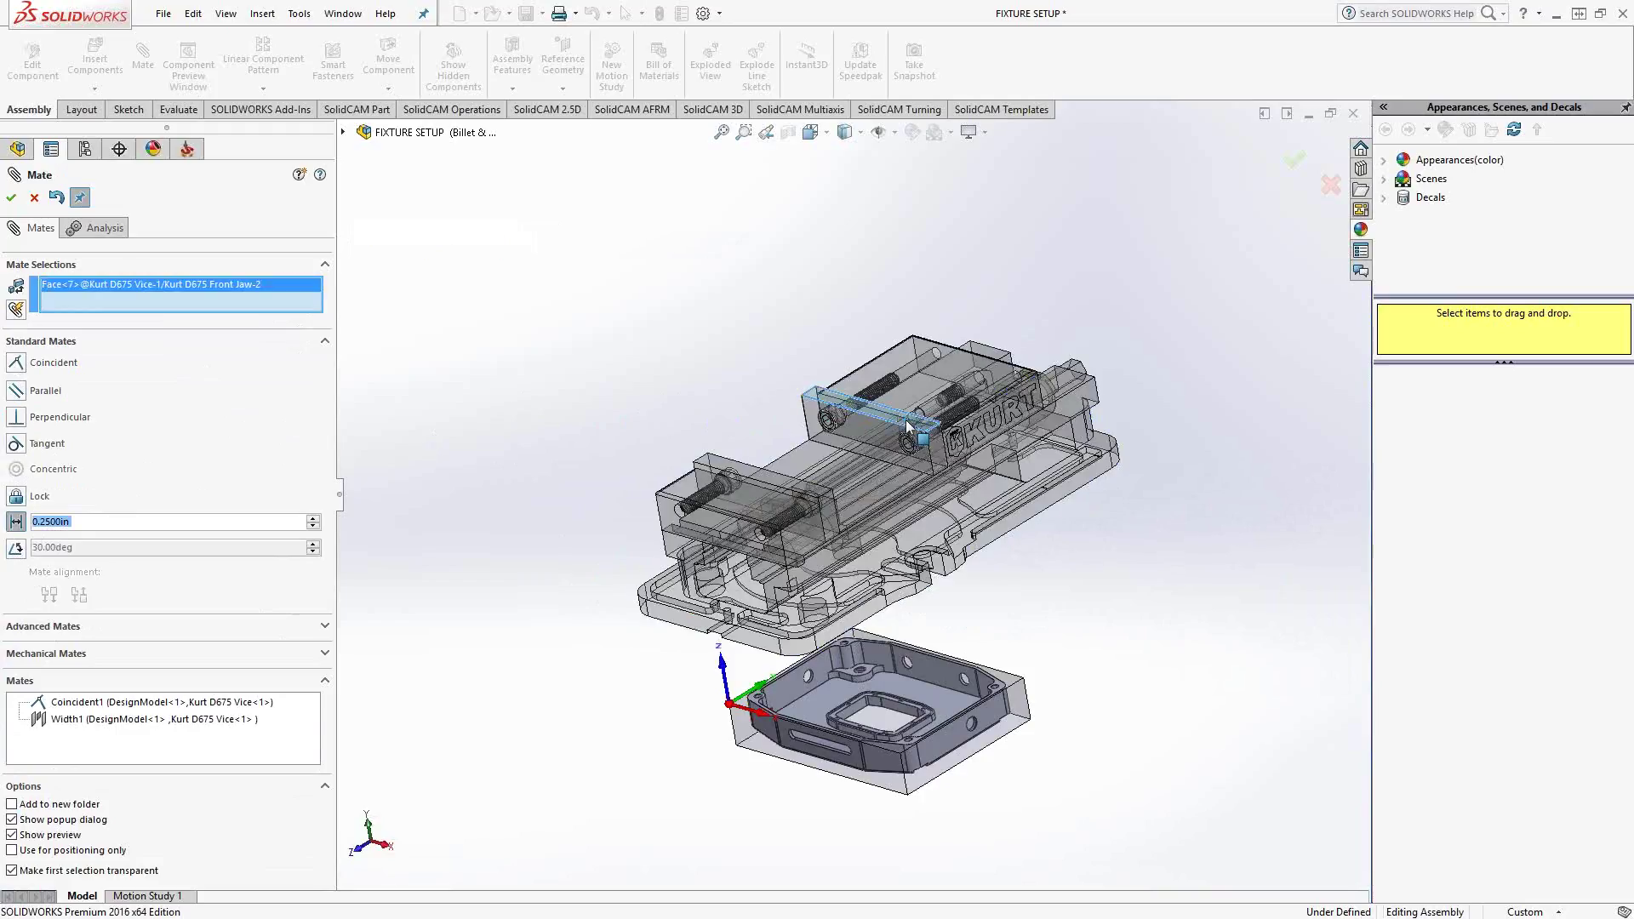
middle_drag(1094, 654, 936, 740)
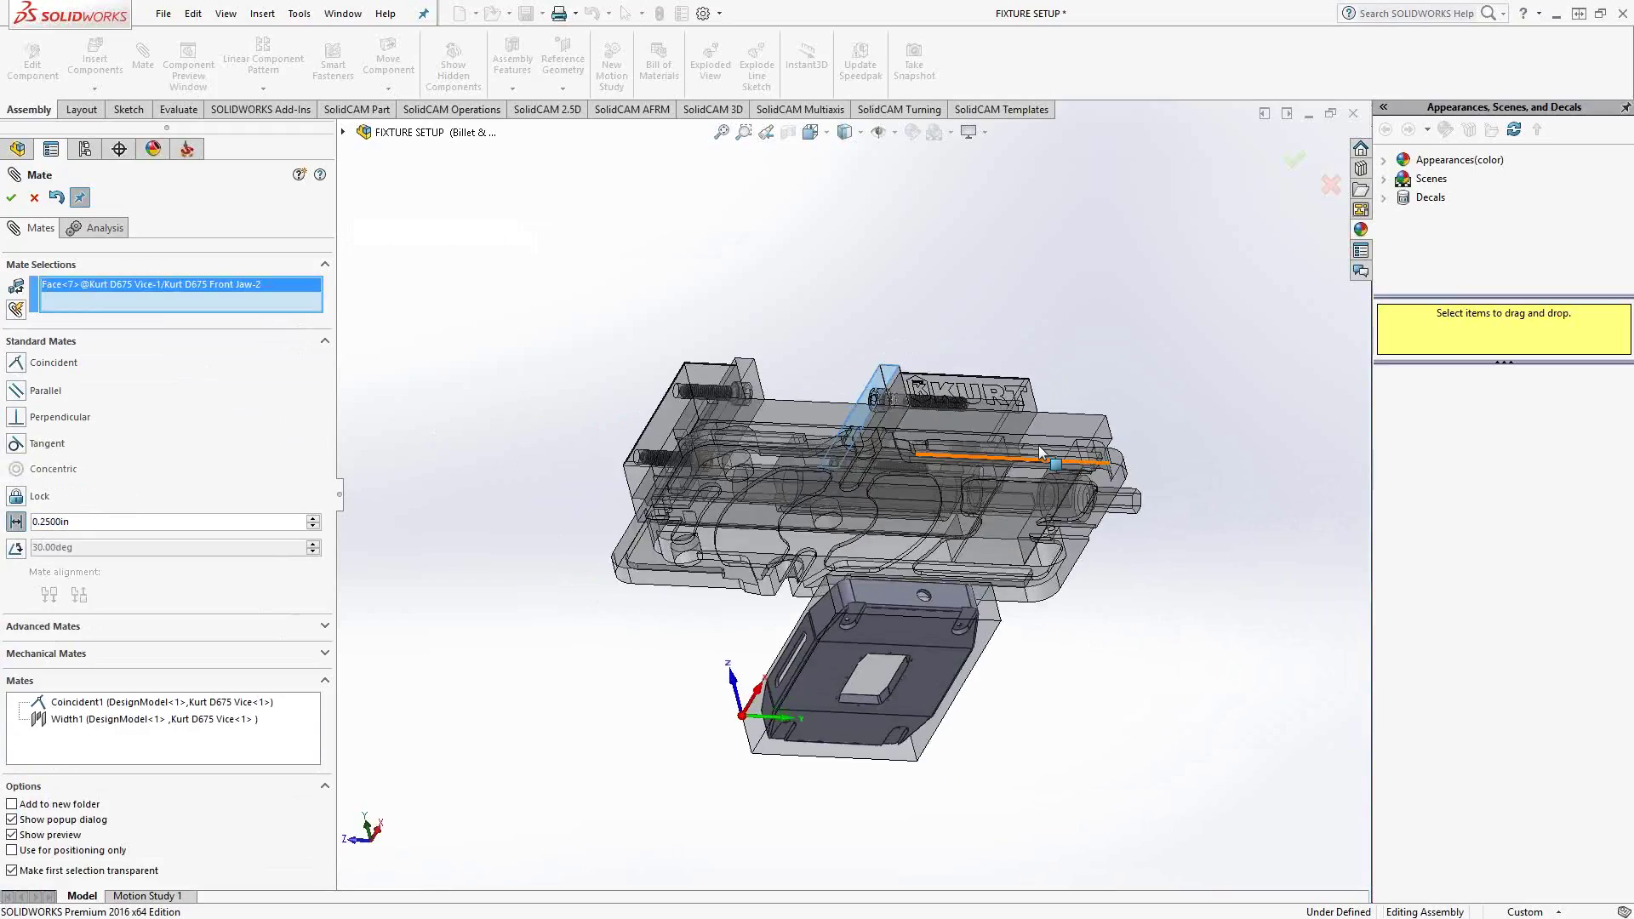
click(906, 757)
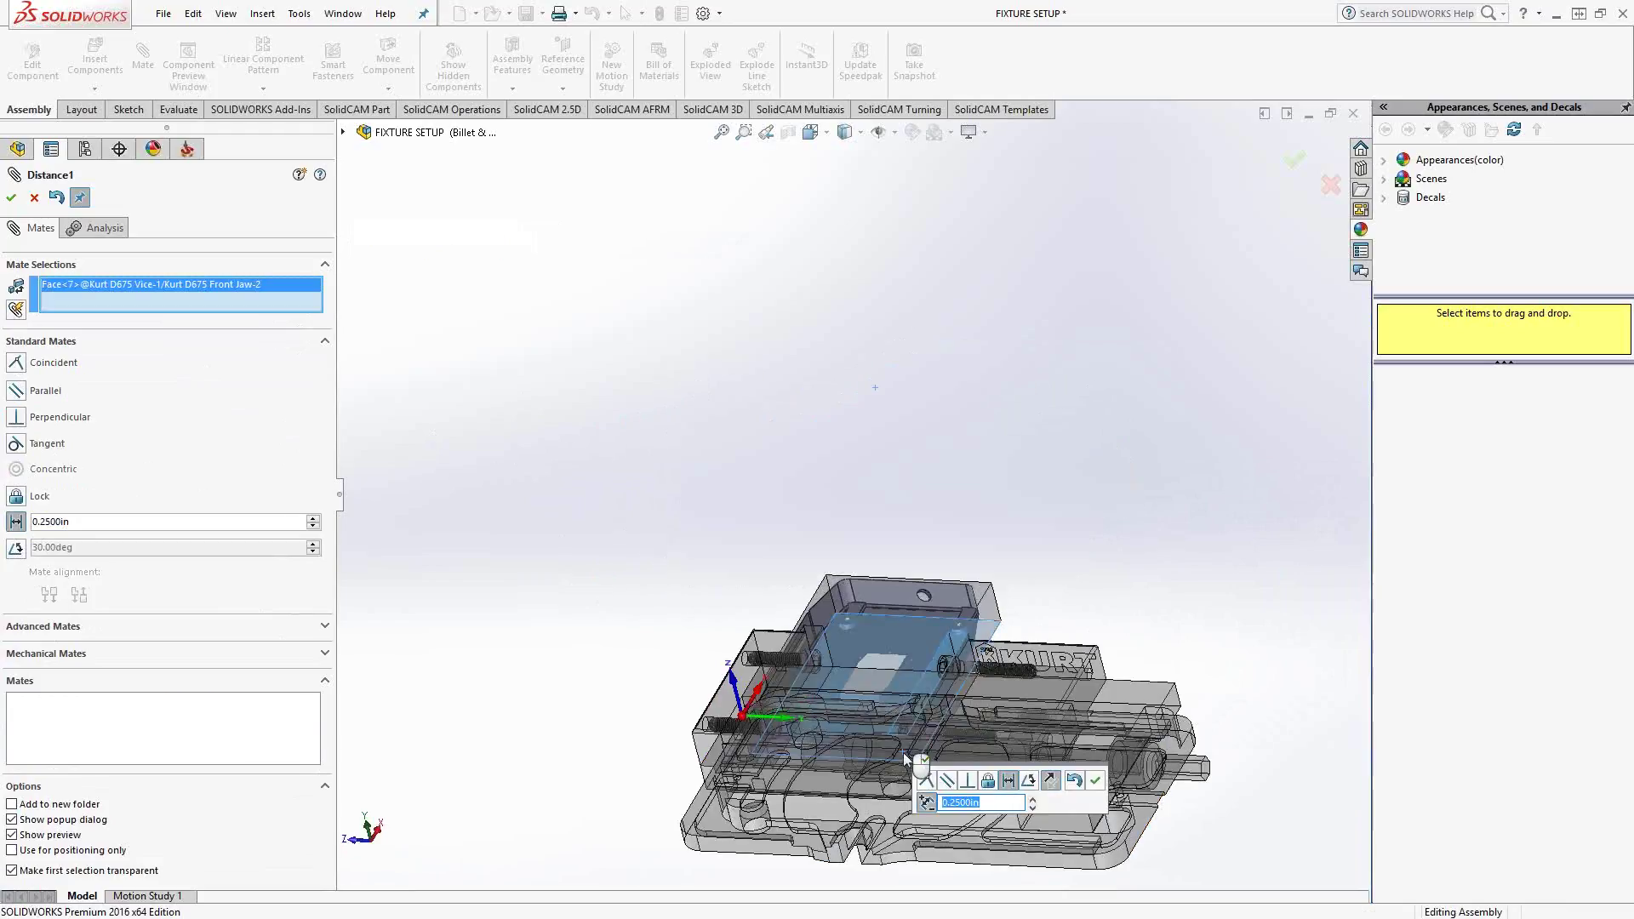
click(1095, 783)
scroll(1088, 723, up, 5)
middle_drag(859, 681, 817, 660)
scroll(835, 565, down, 8)
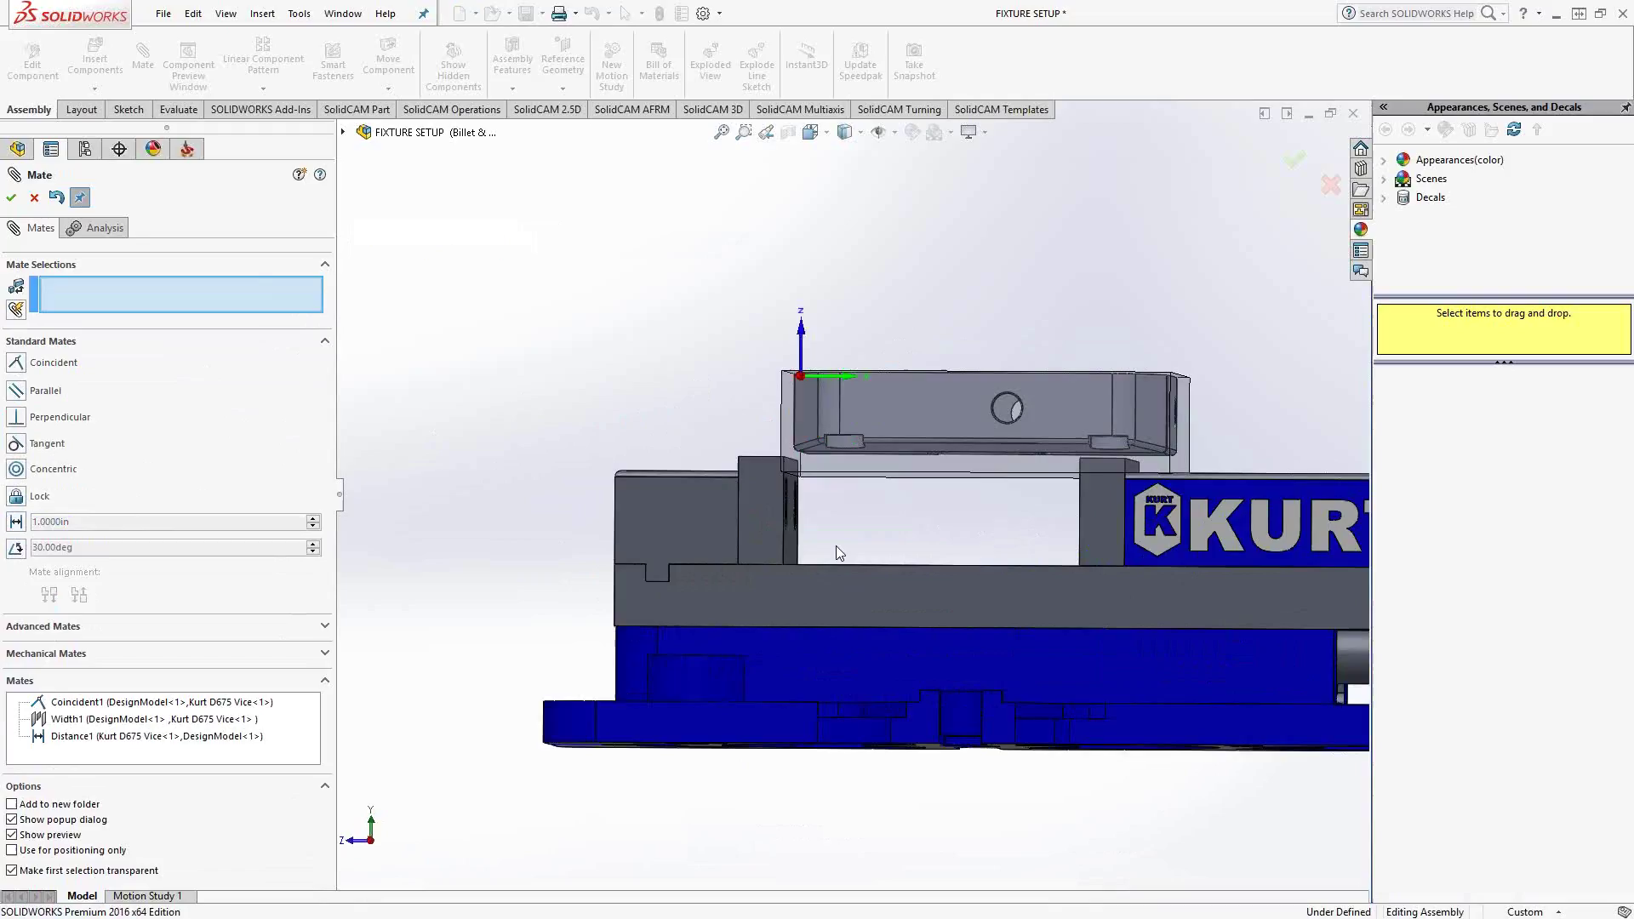
middle_drag(797, 506, 793, 509)
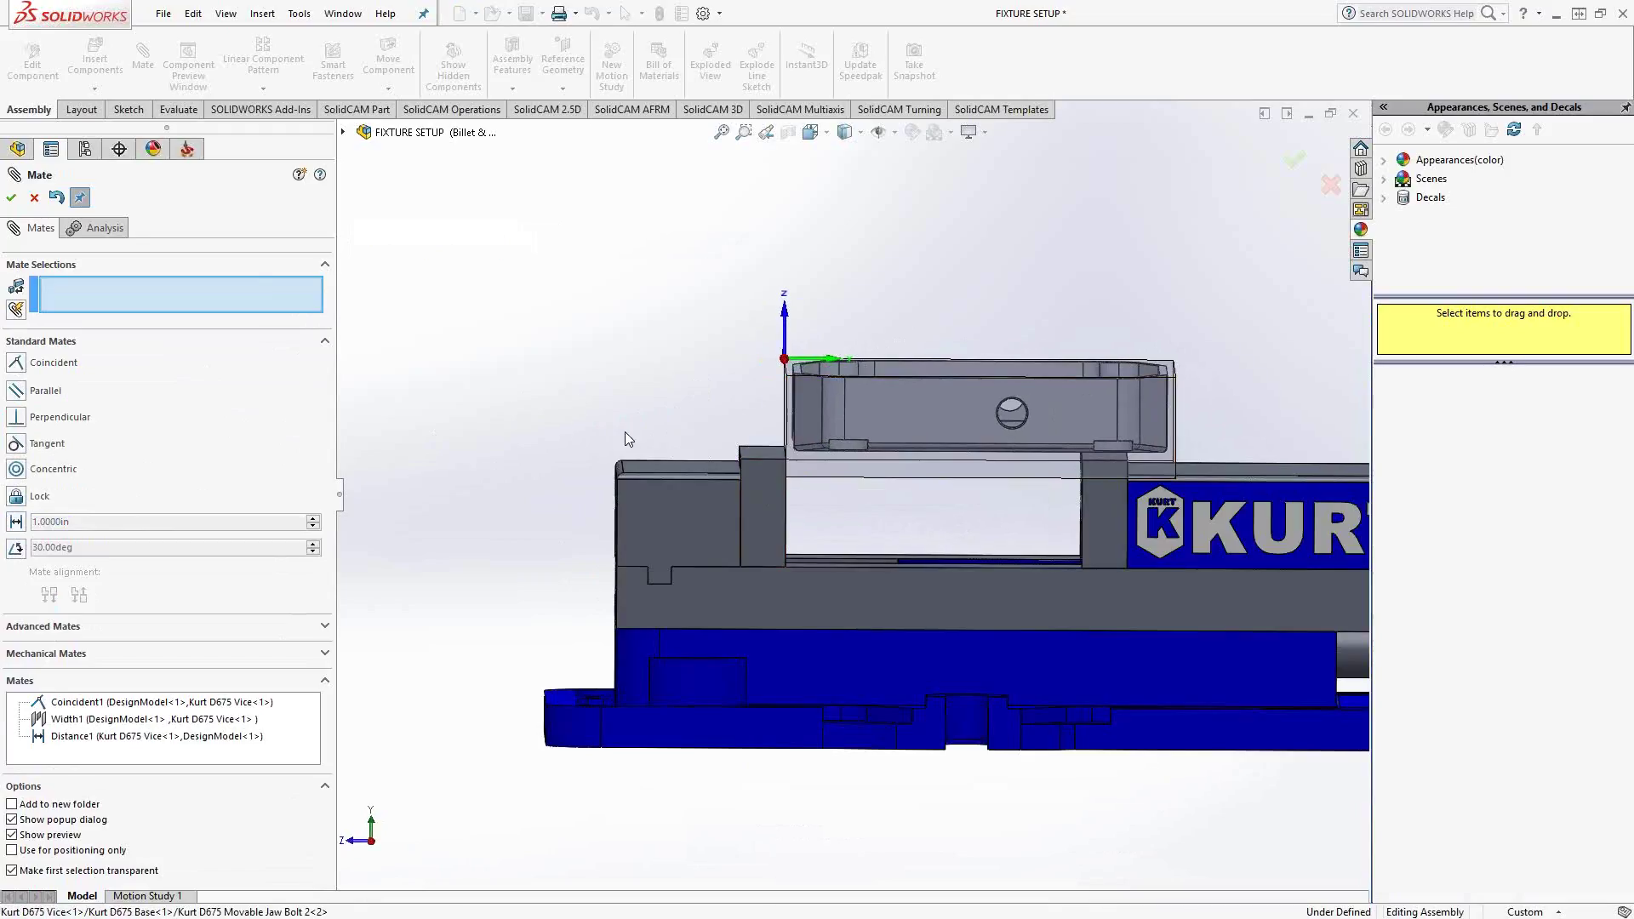
scroll(572, 329, up, 3)
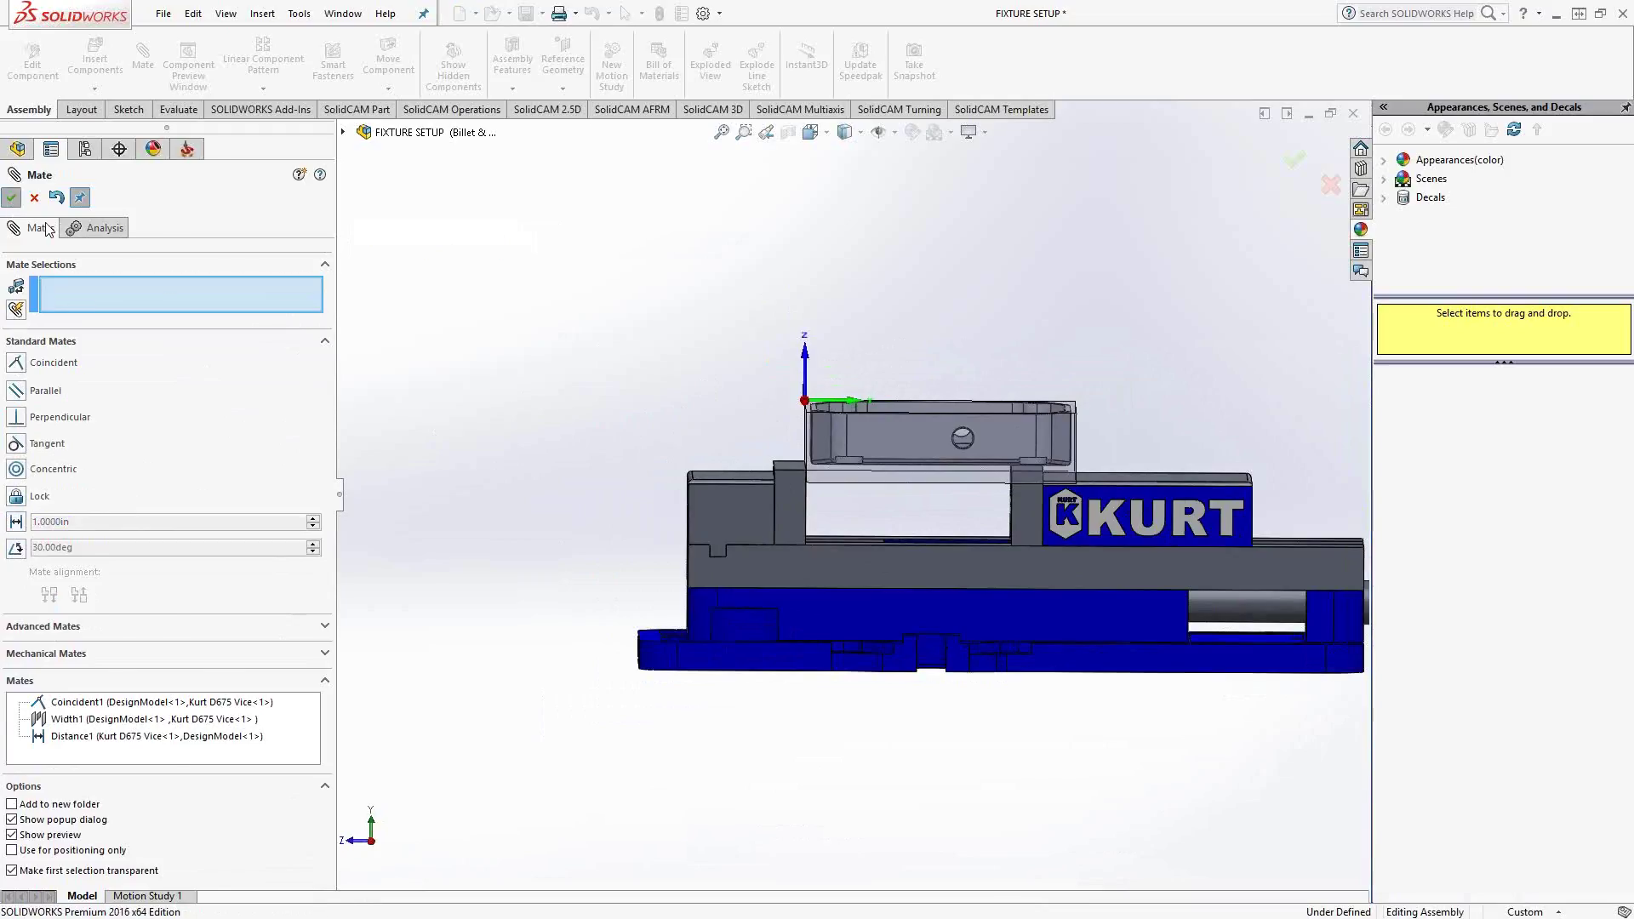
key(Escape)
- Slide the vice's movable jaw outward until it is clear of the stock, and deselect it
middle_drag(843, 485, 885, 531)
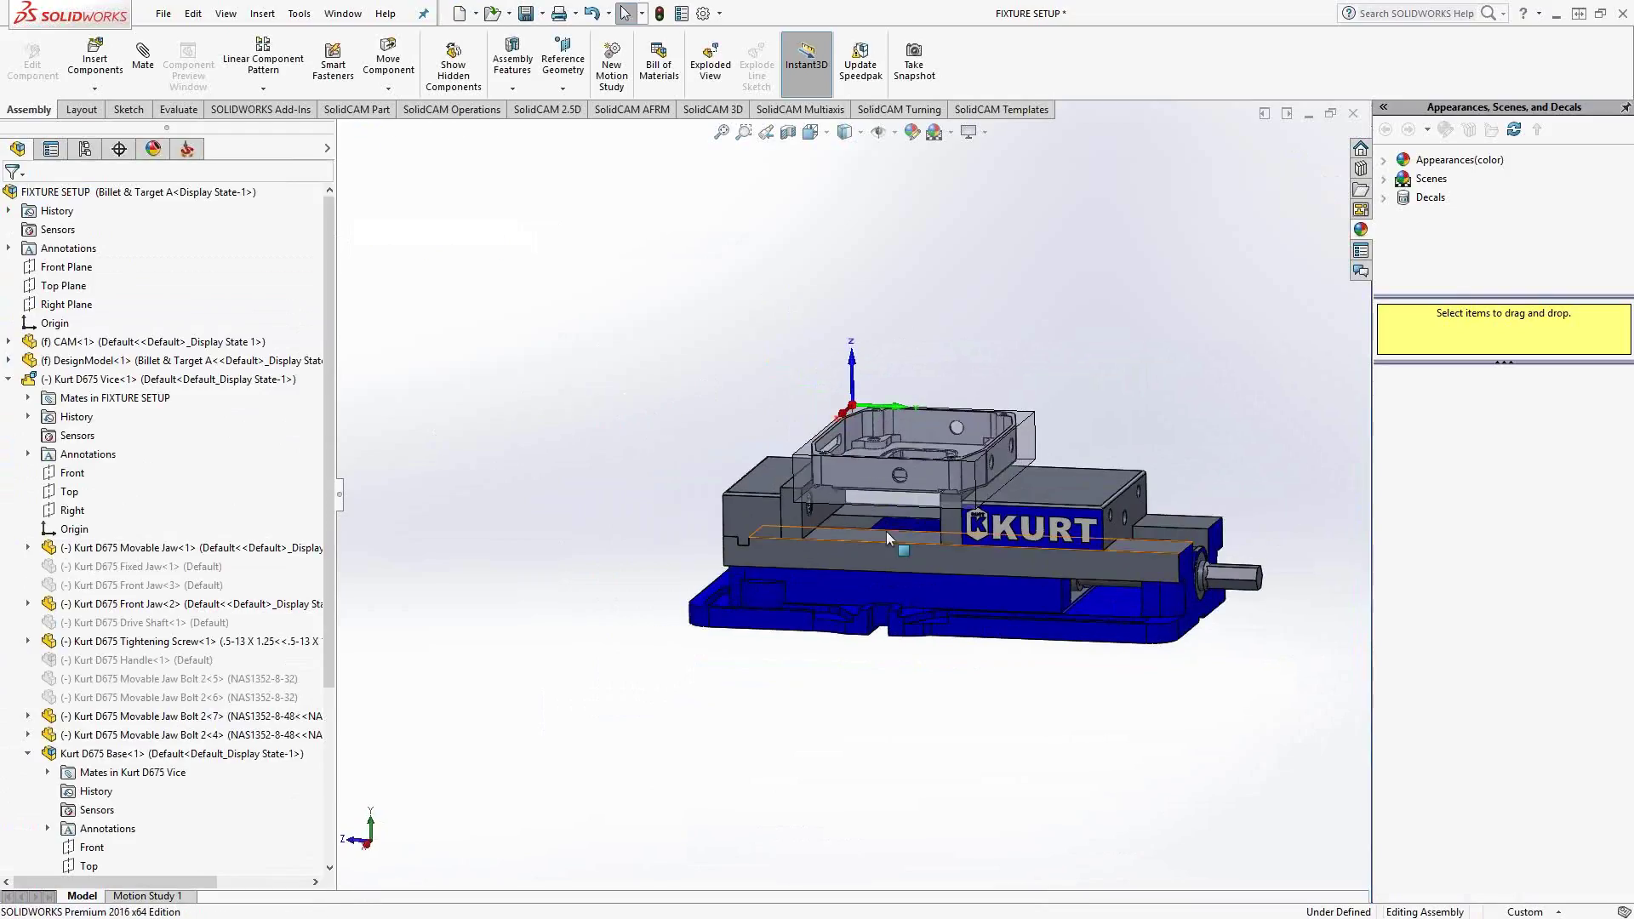
drag(886, 531, 1089, 491)
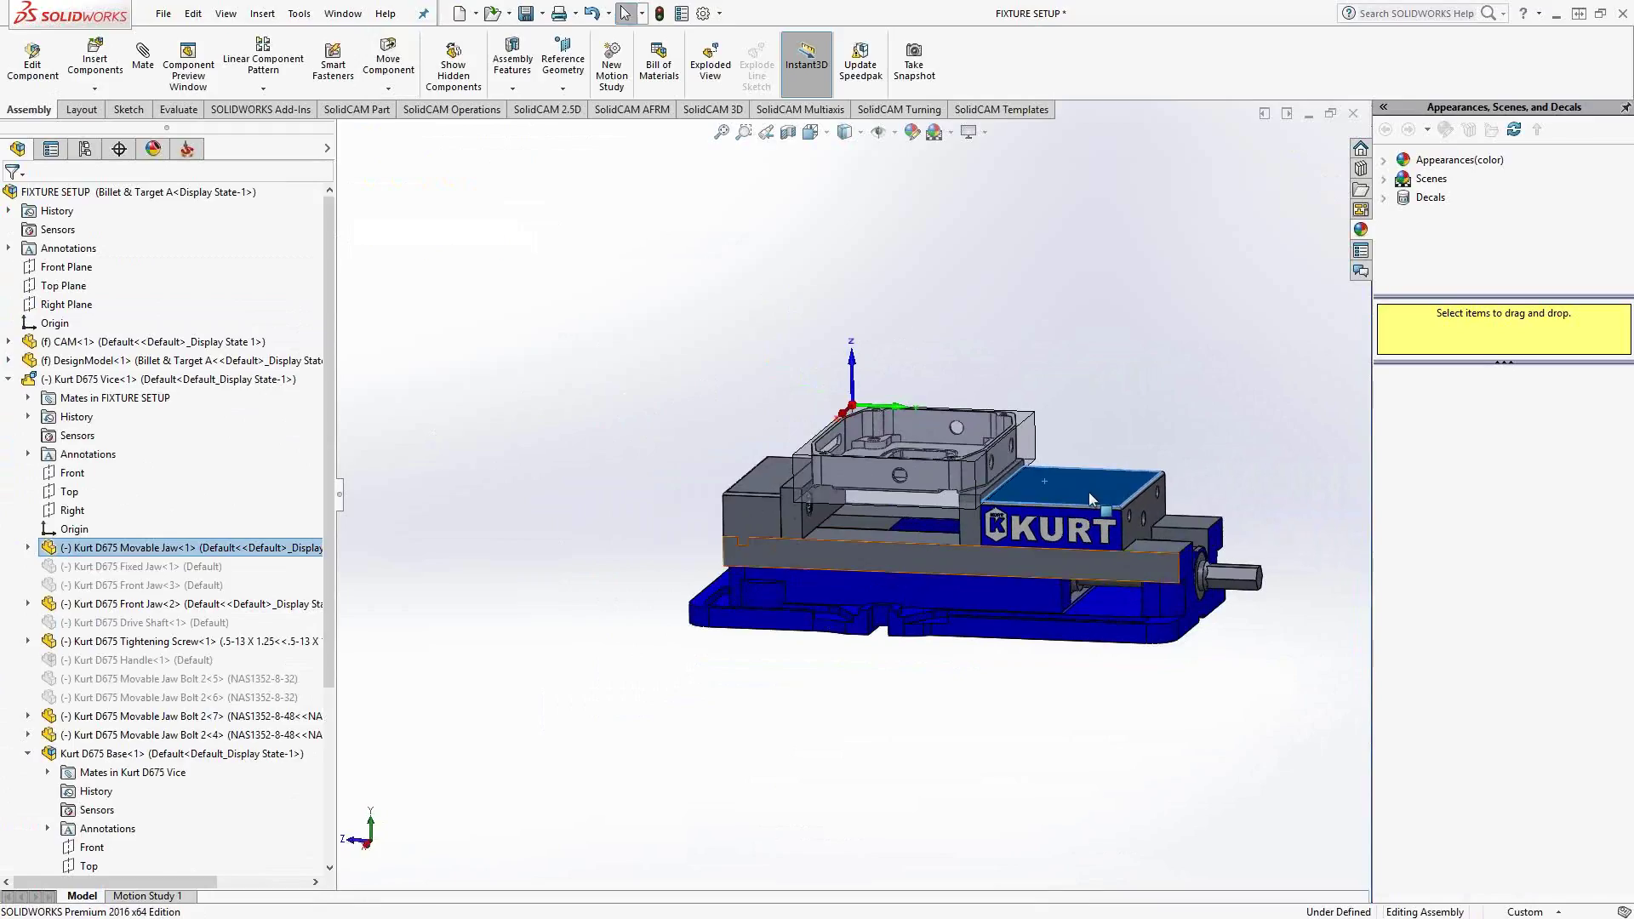
middle_drag(1089, 492, 975, 564)
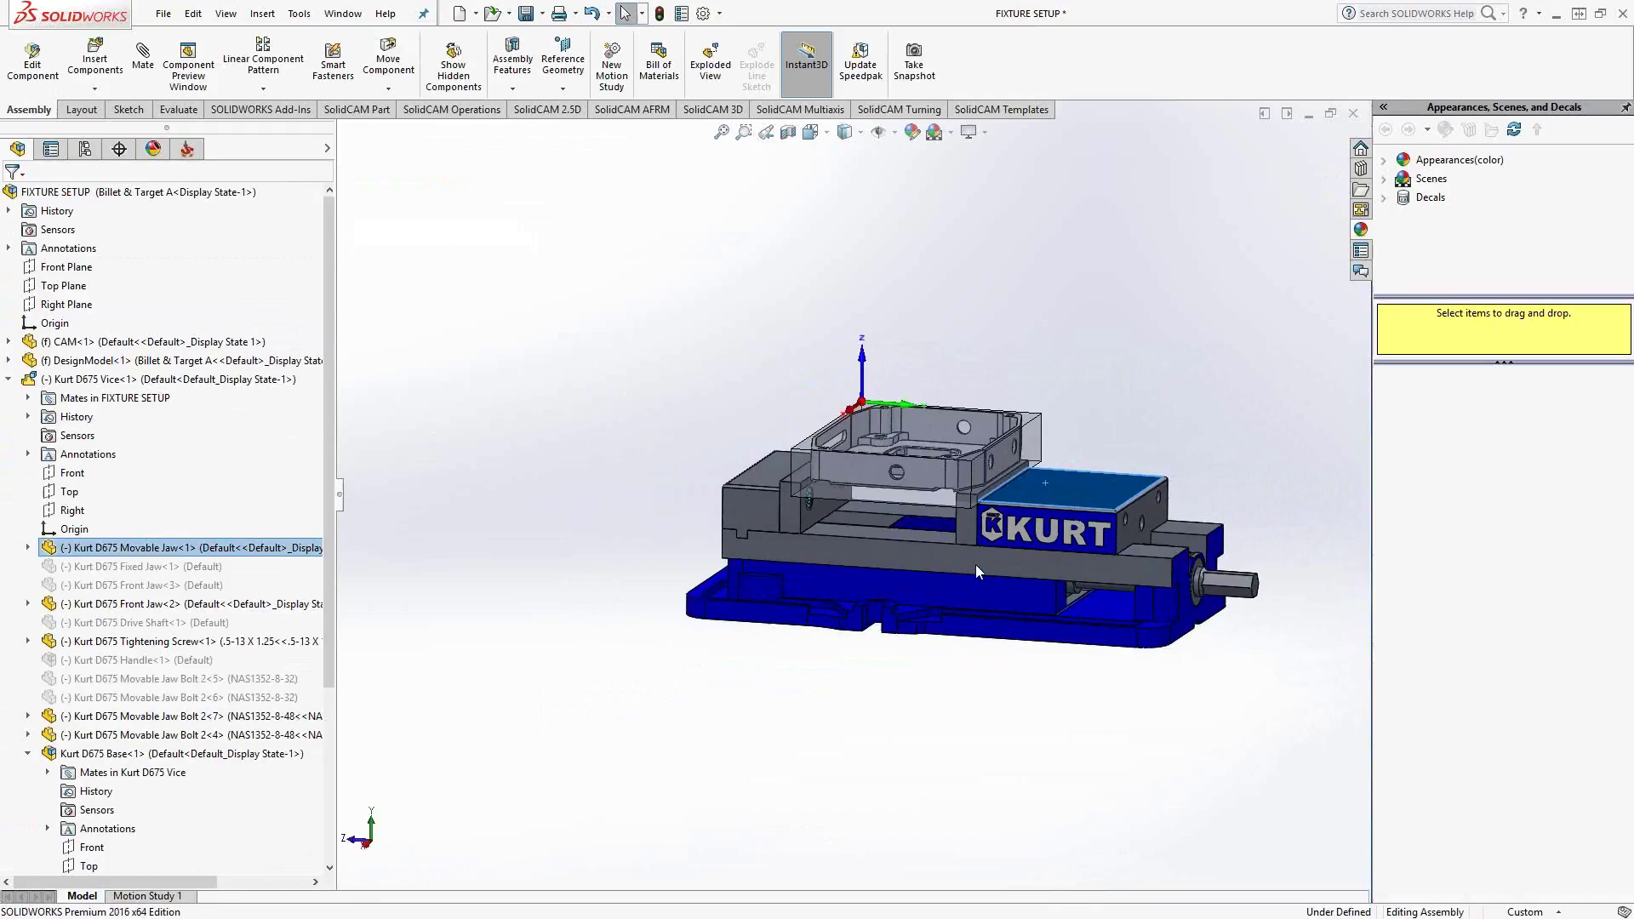
drag(1084, 457, 1125, 500)
click(575, 367)
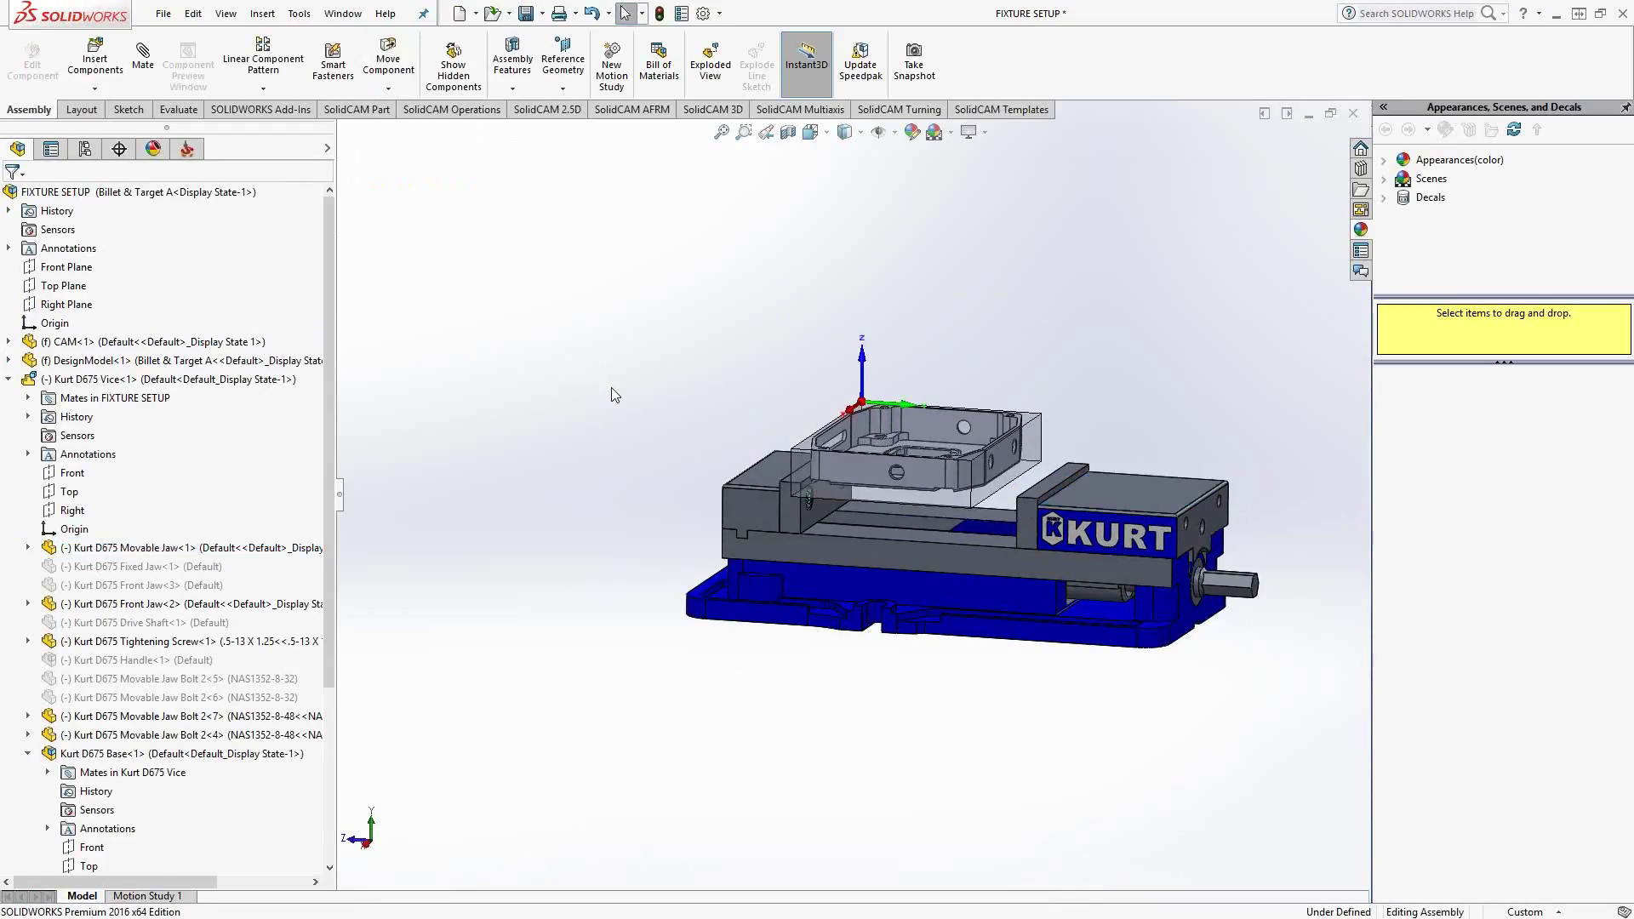
- Add a coincident mate between the inner face of the movable jaw's plate and the stock side face opposite it
click(143, 58)
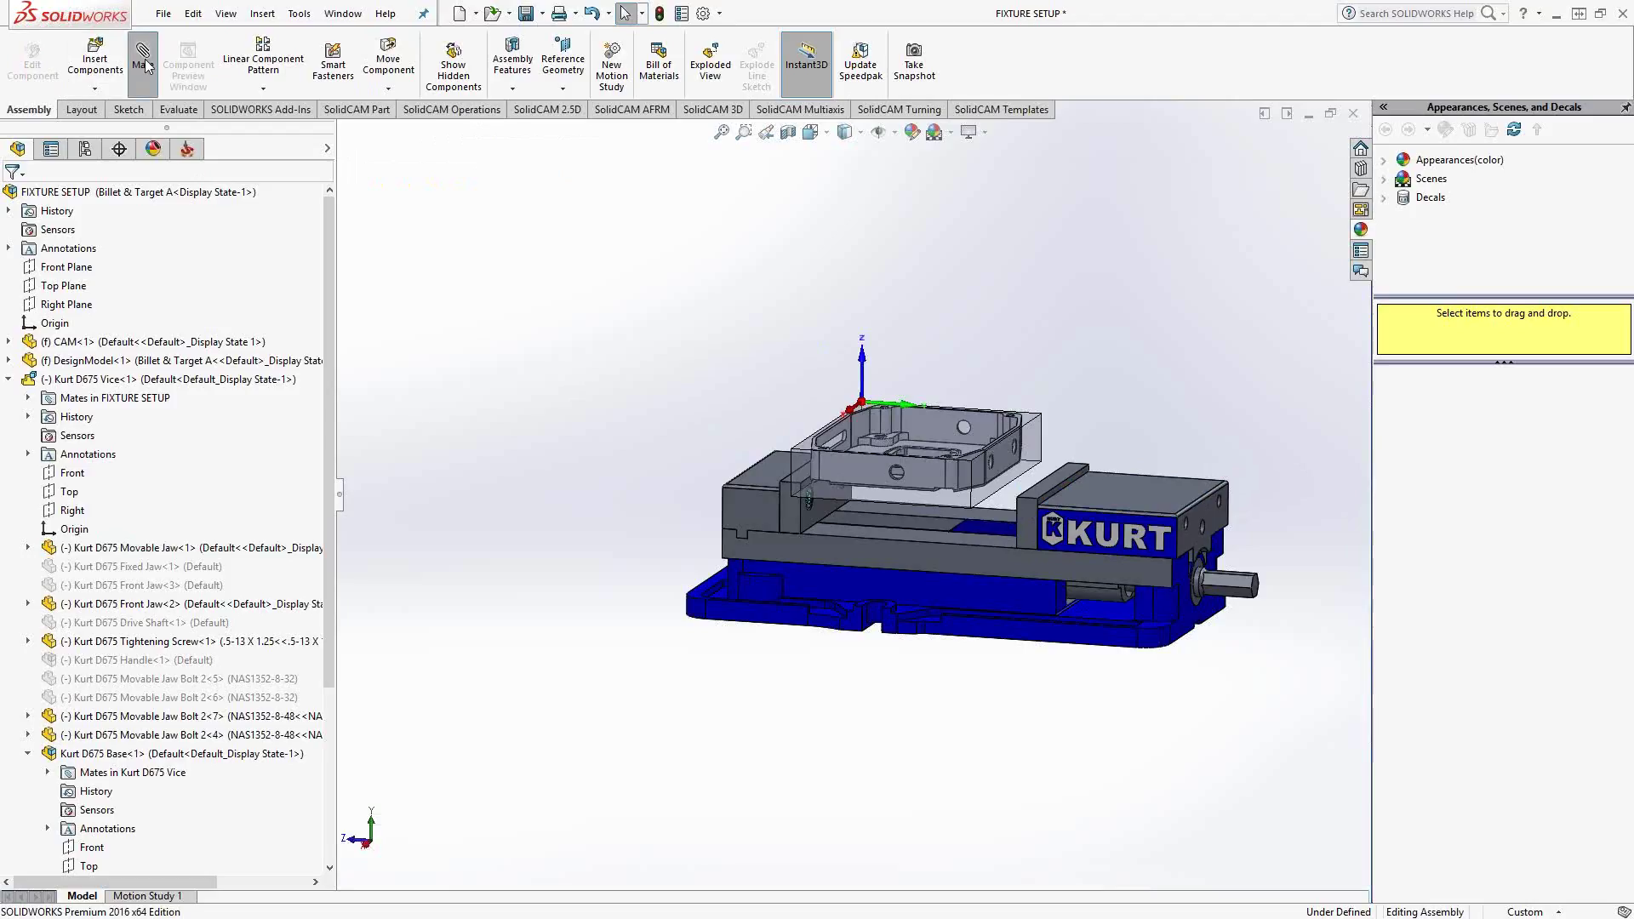
click(16, 362)
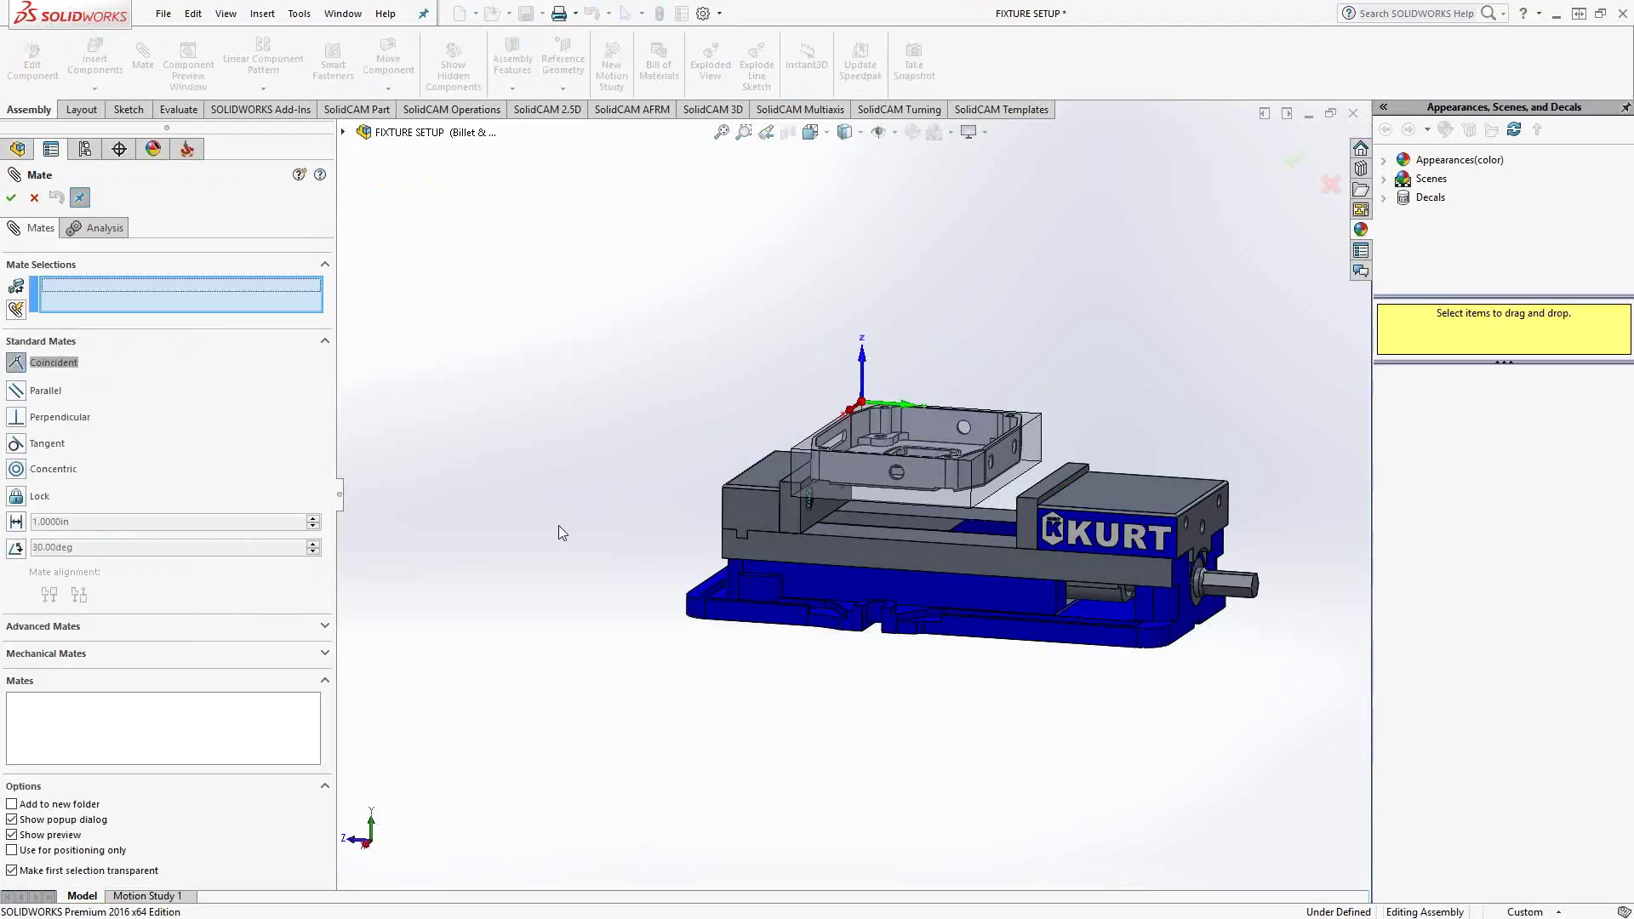
middle_drag(558, 524, 616, 523)
scroll(988, 466, down, 5)
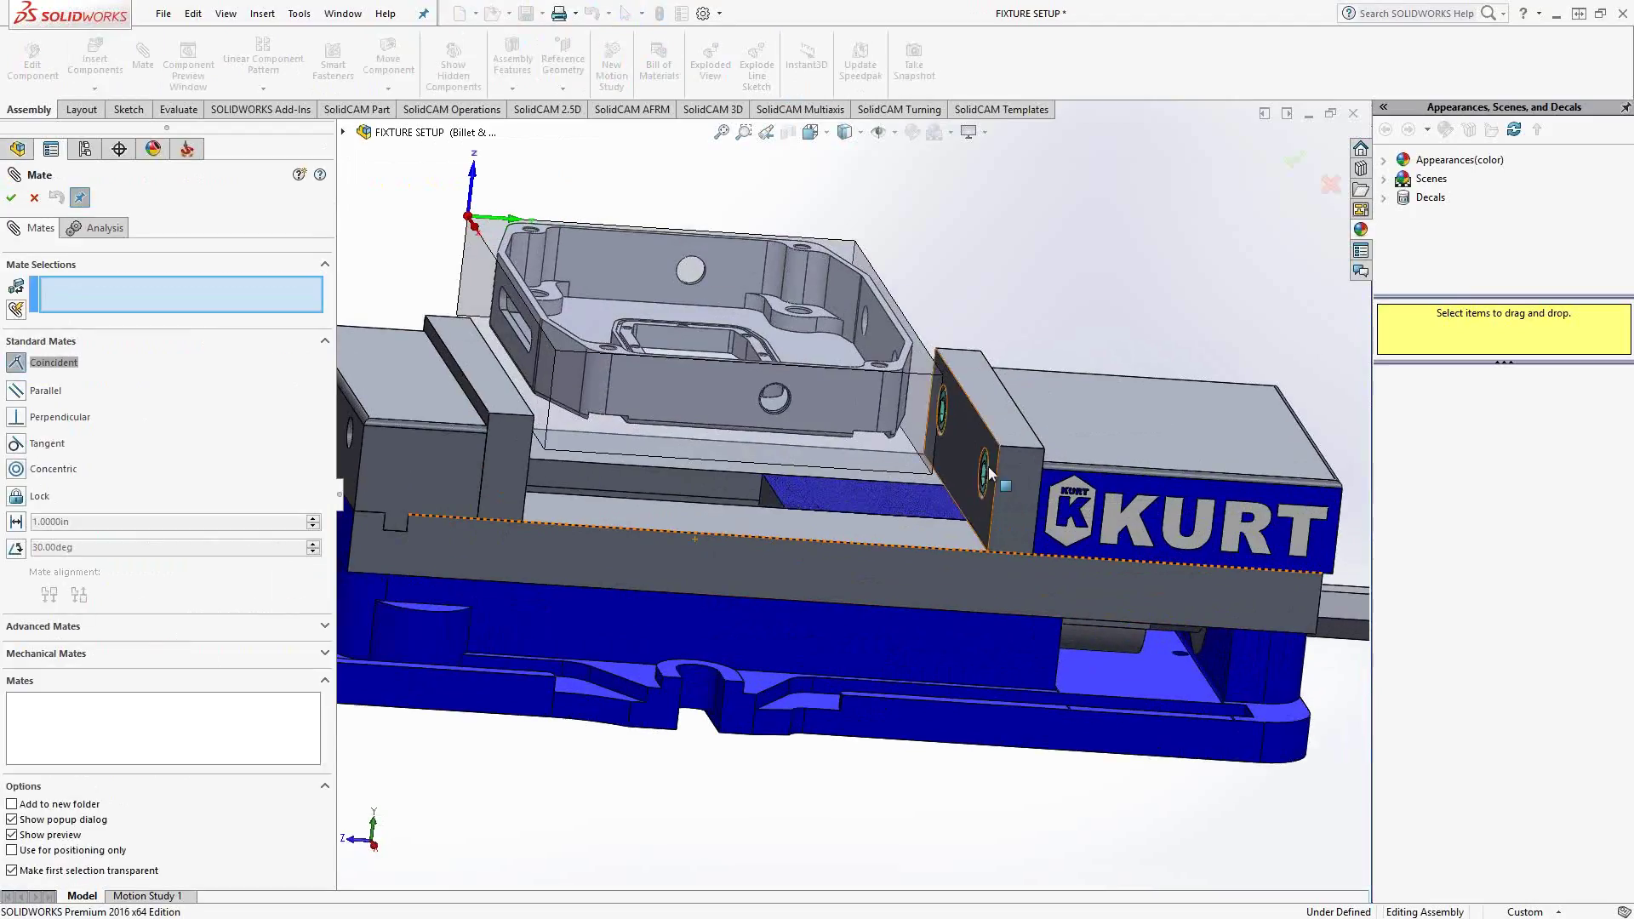
click(990, 473)
middle_drag(990, 474, 922, 324)
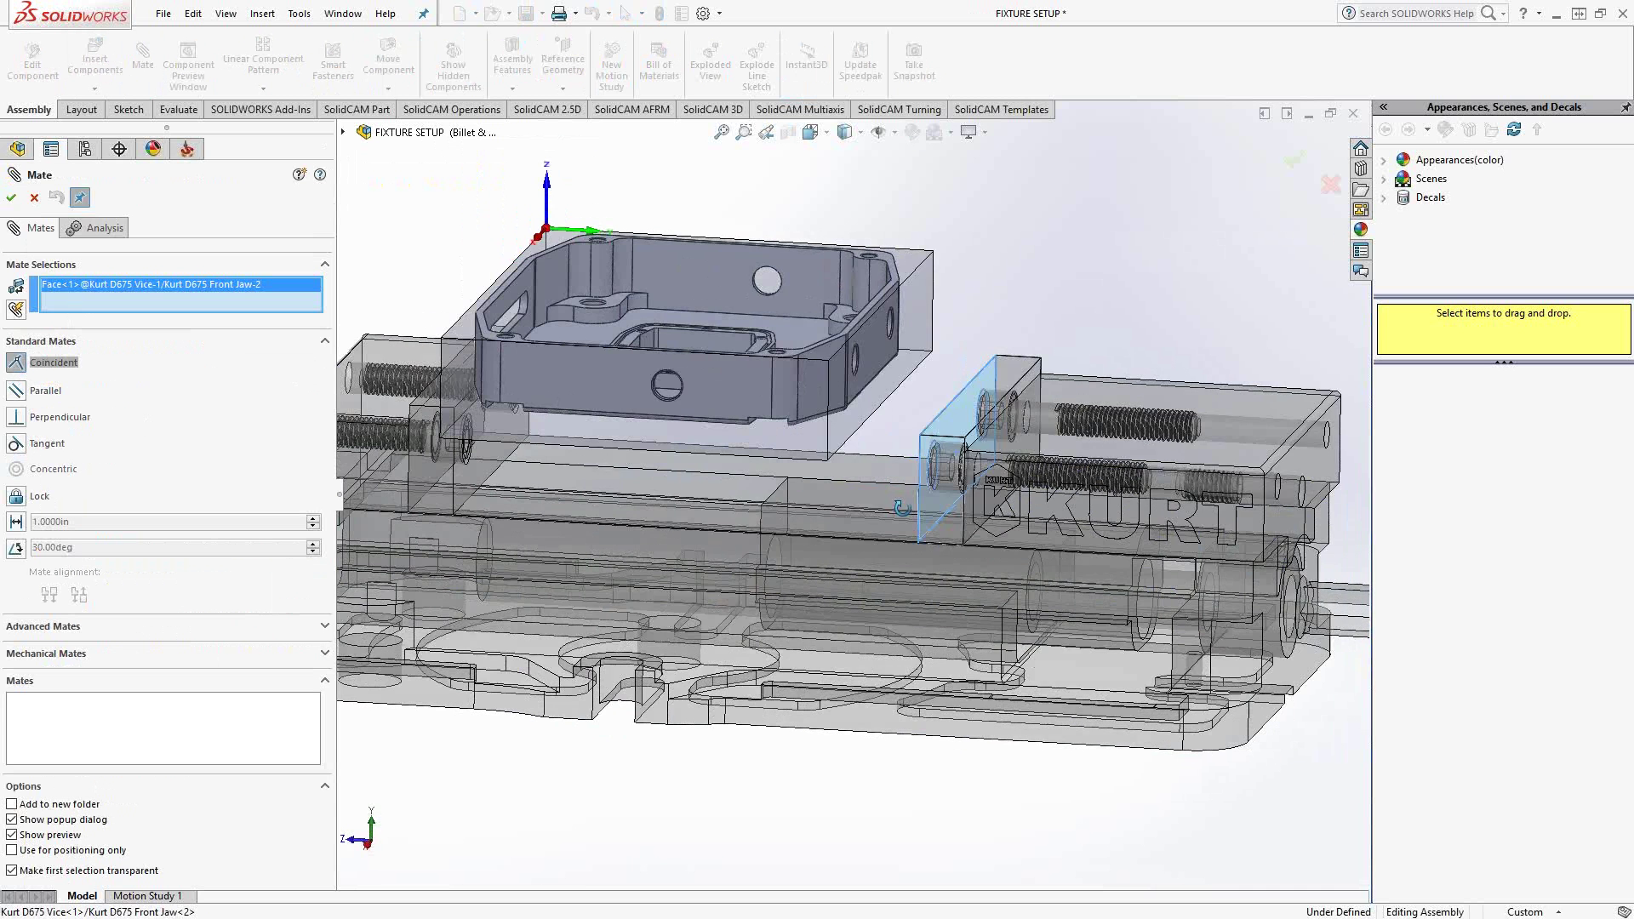
click(918, 319)
click(1111, 302)
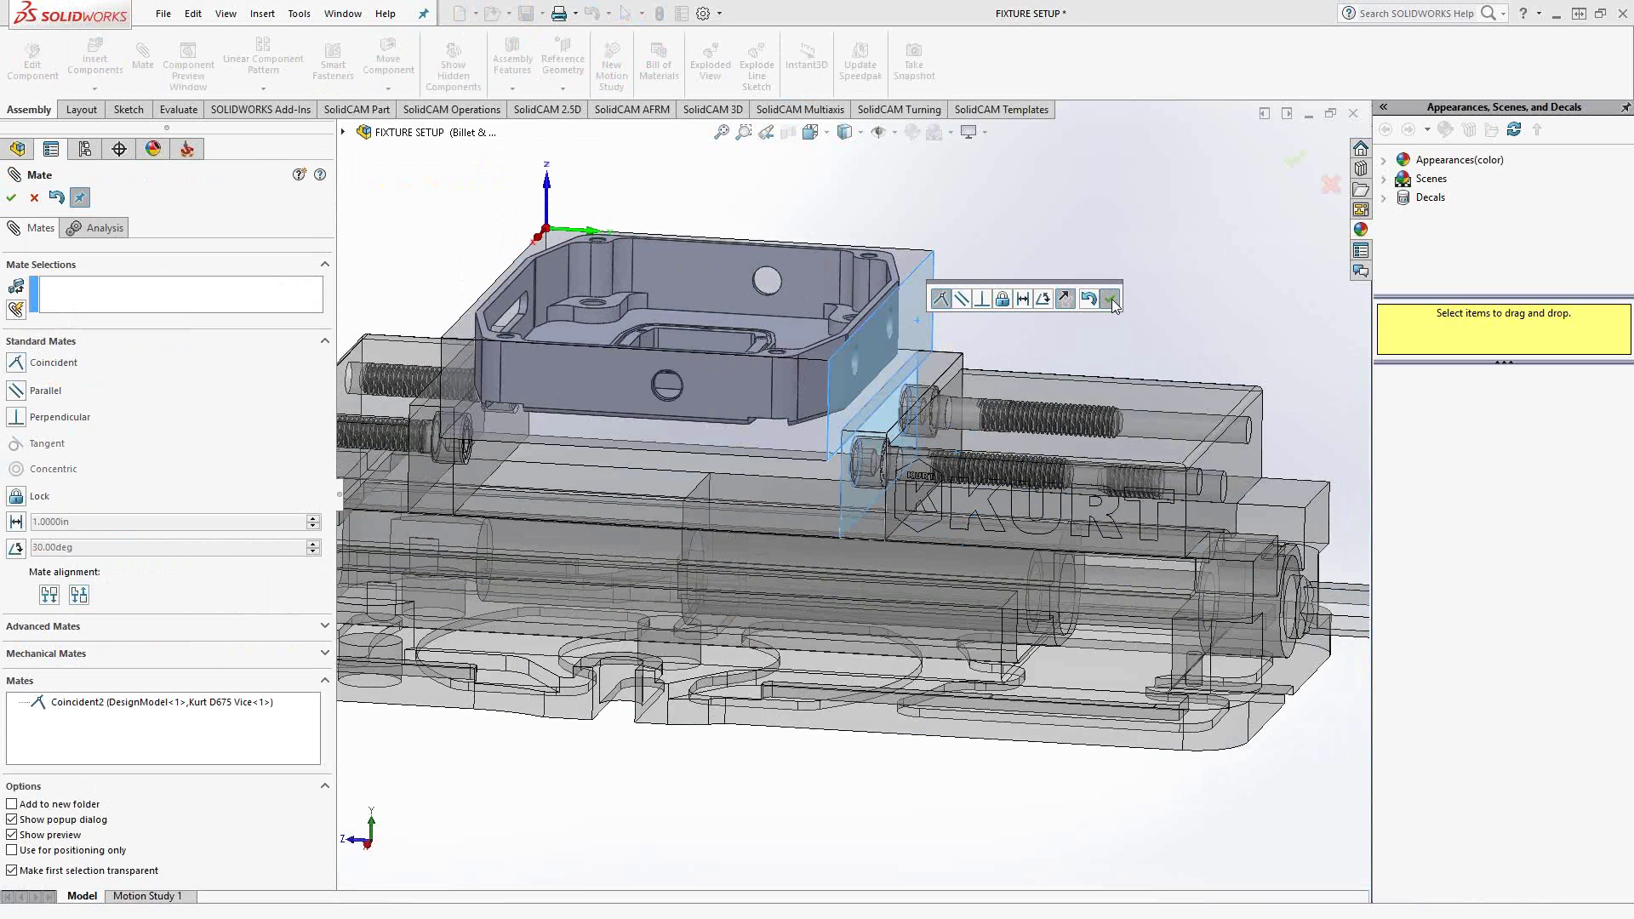
key(f)
scroll(965, 366, down, 3)
middle_drag(897, 354, 596, 323)
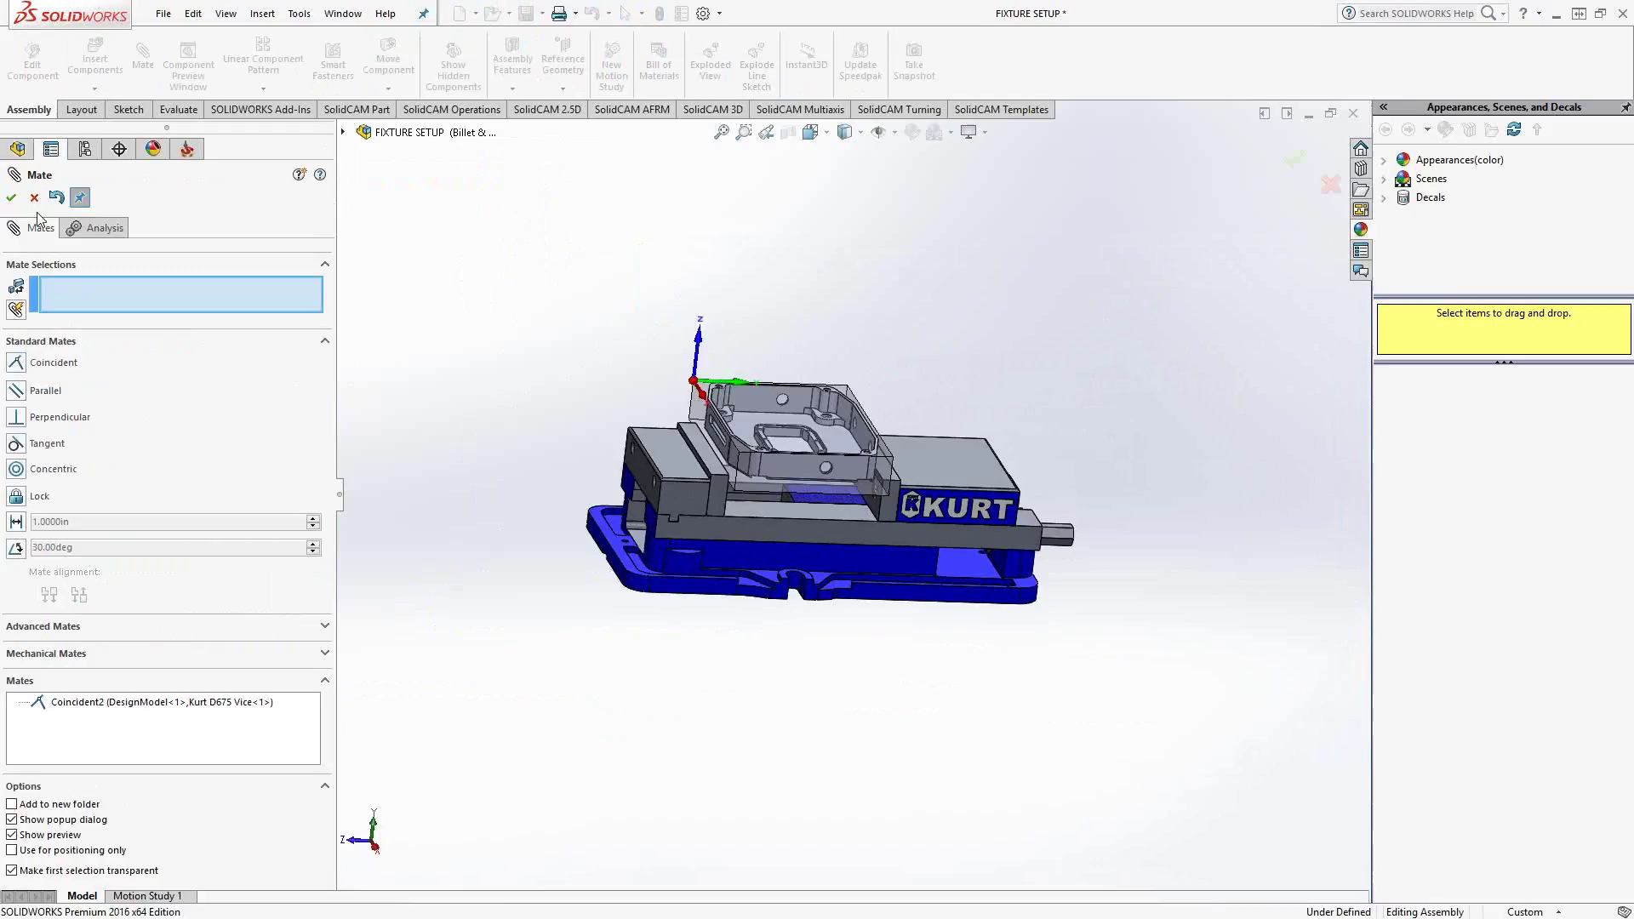
- Leave the Mate command and try to move the mated vice and its movable jaw to check that they are constrained
click(12, 198)
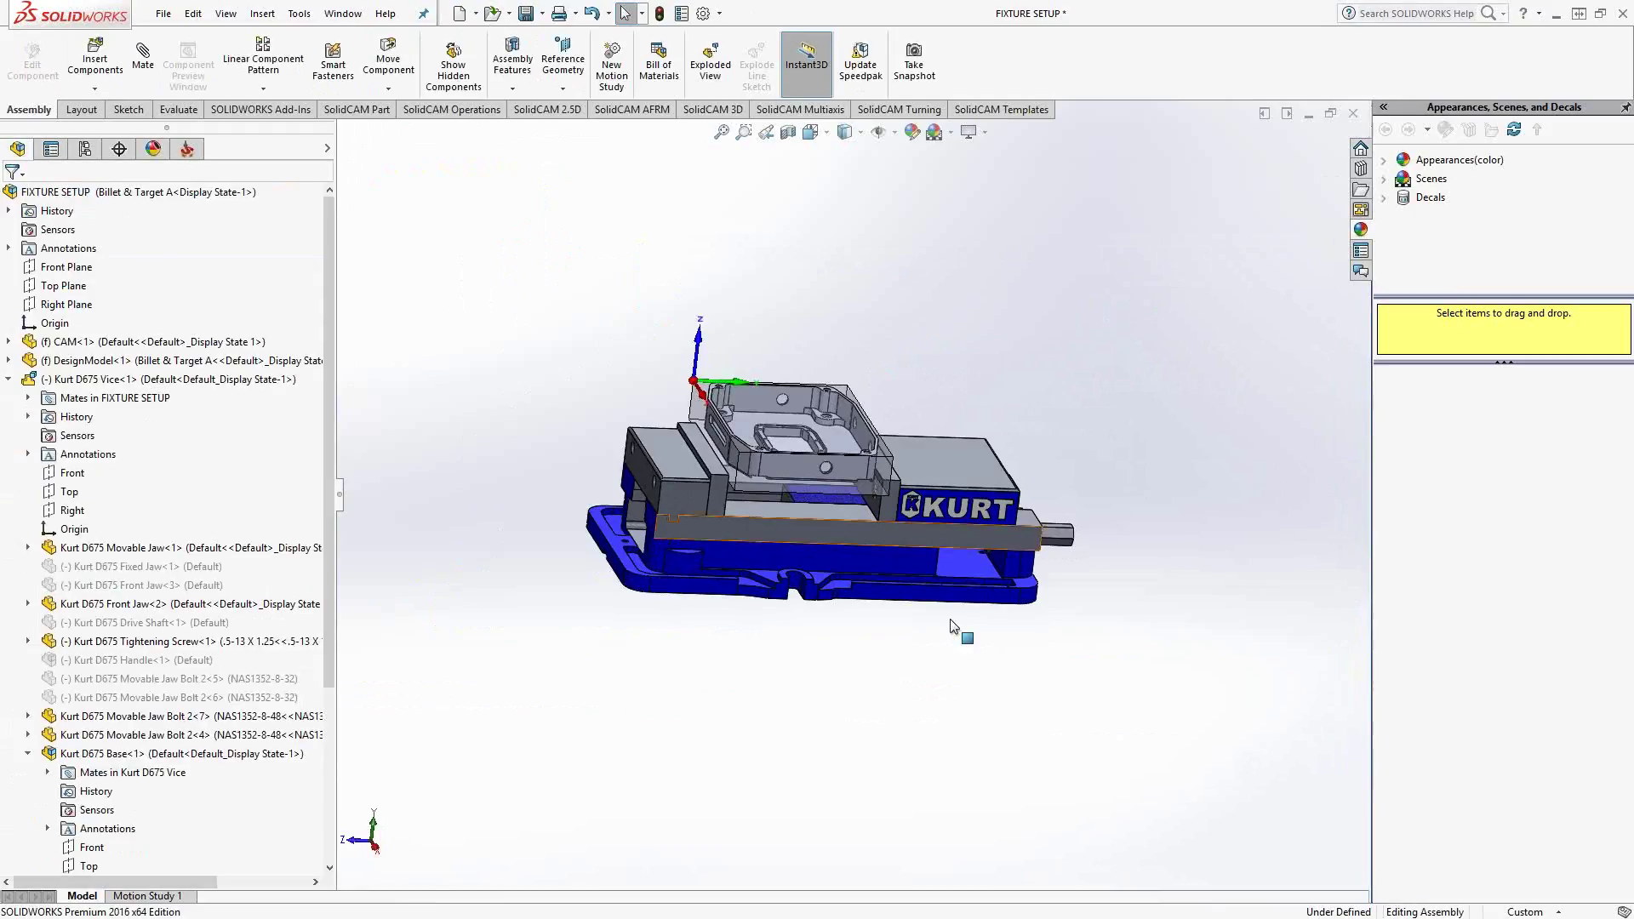
drag(948, 481, 514, 535)
click(553, 367)
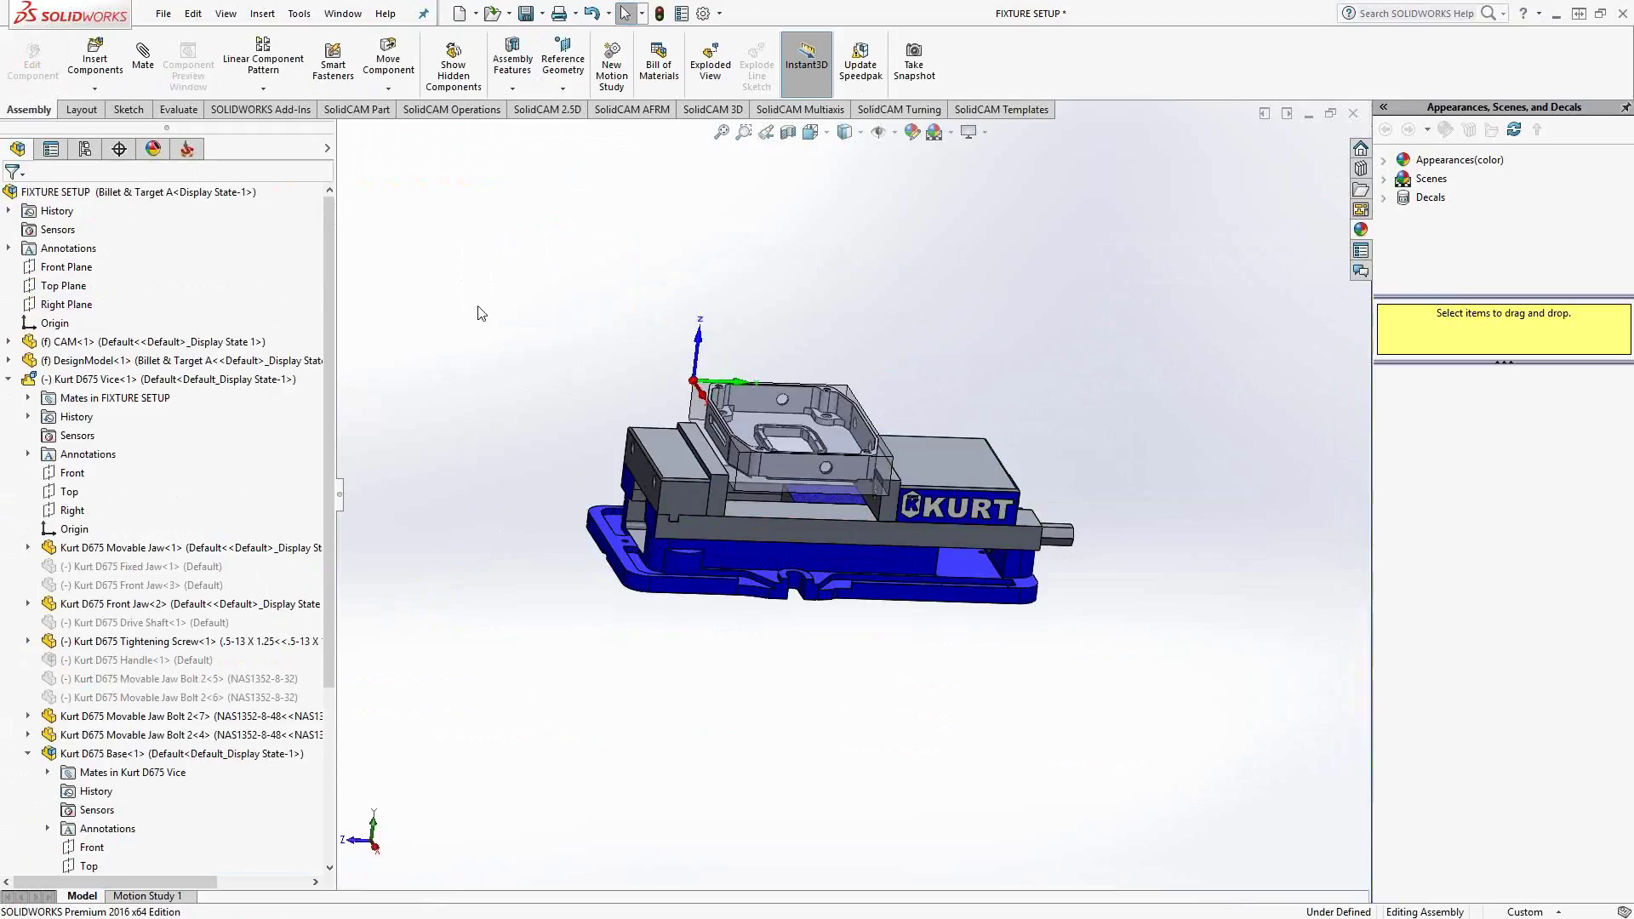
drag(941, 458, 912, 471)
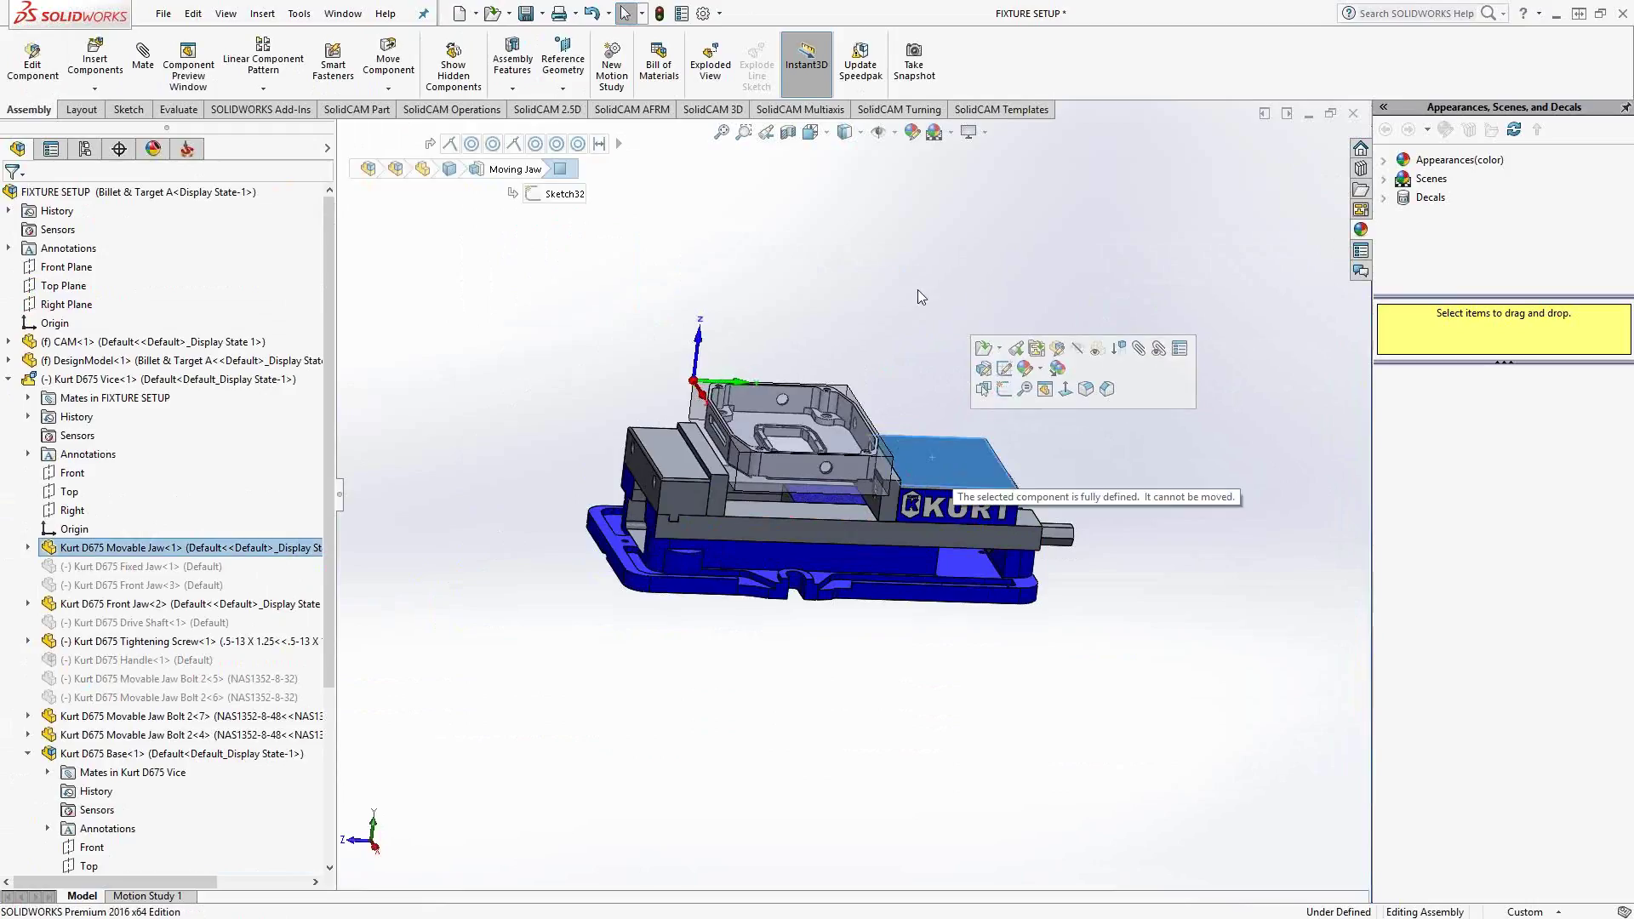
click(917, 296)
- Save the FIXTURE SETUP assembly with the mated vice
middle_drag(824, 740, 913, 747)
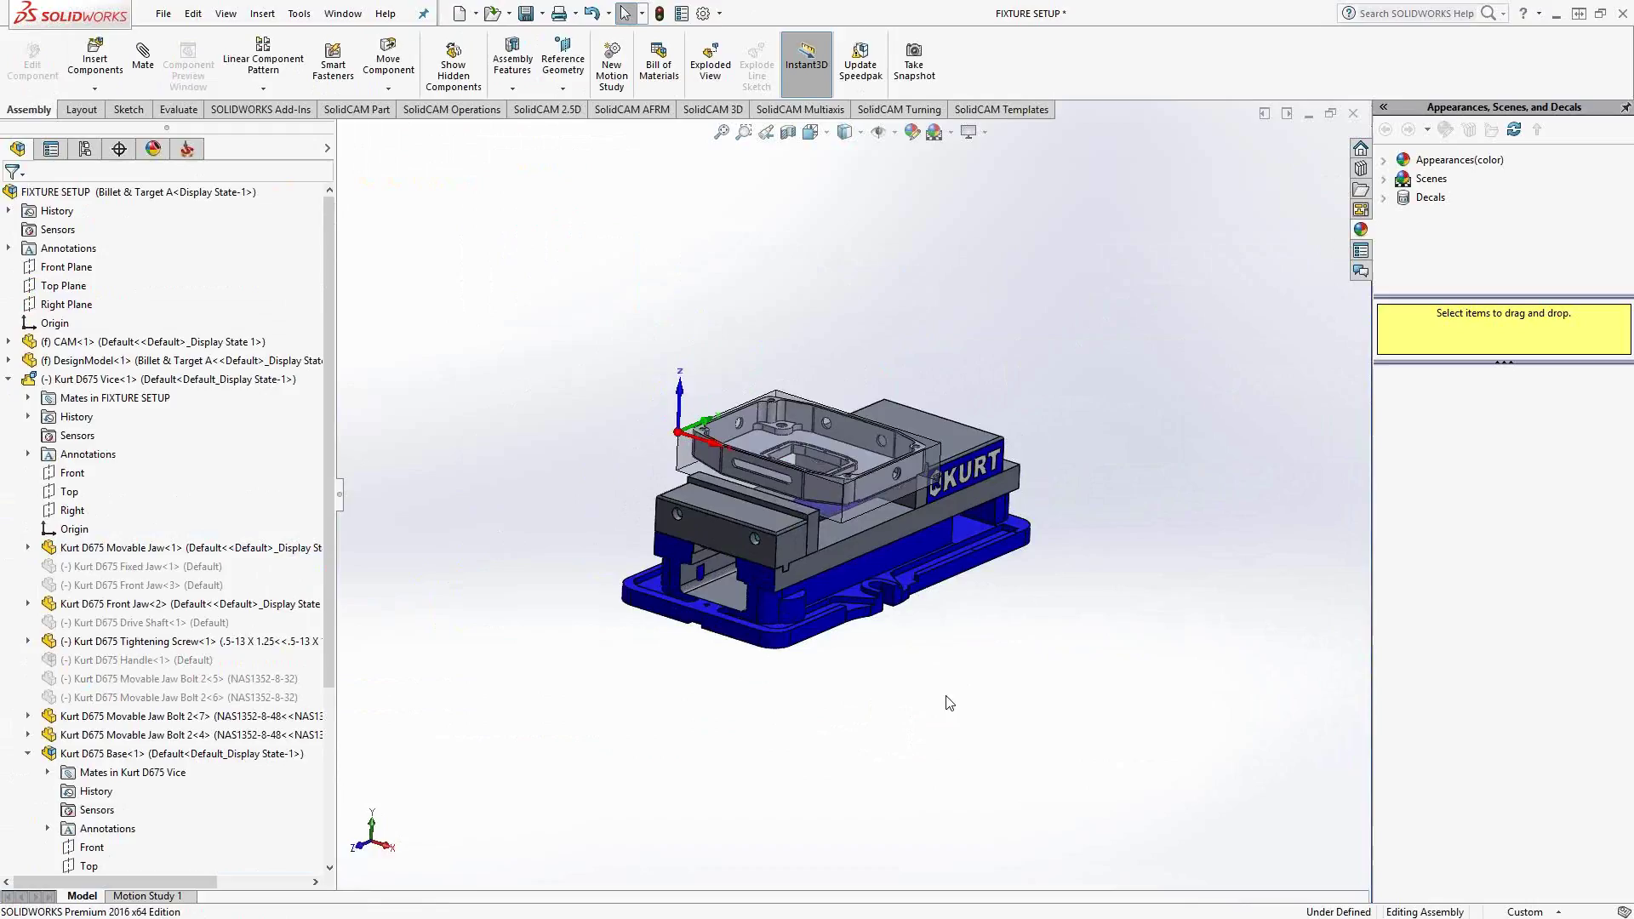
middle_drag(944, 704, 916, 722)
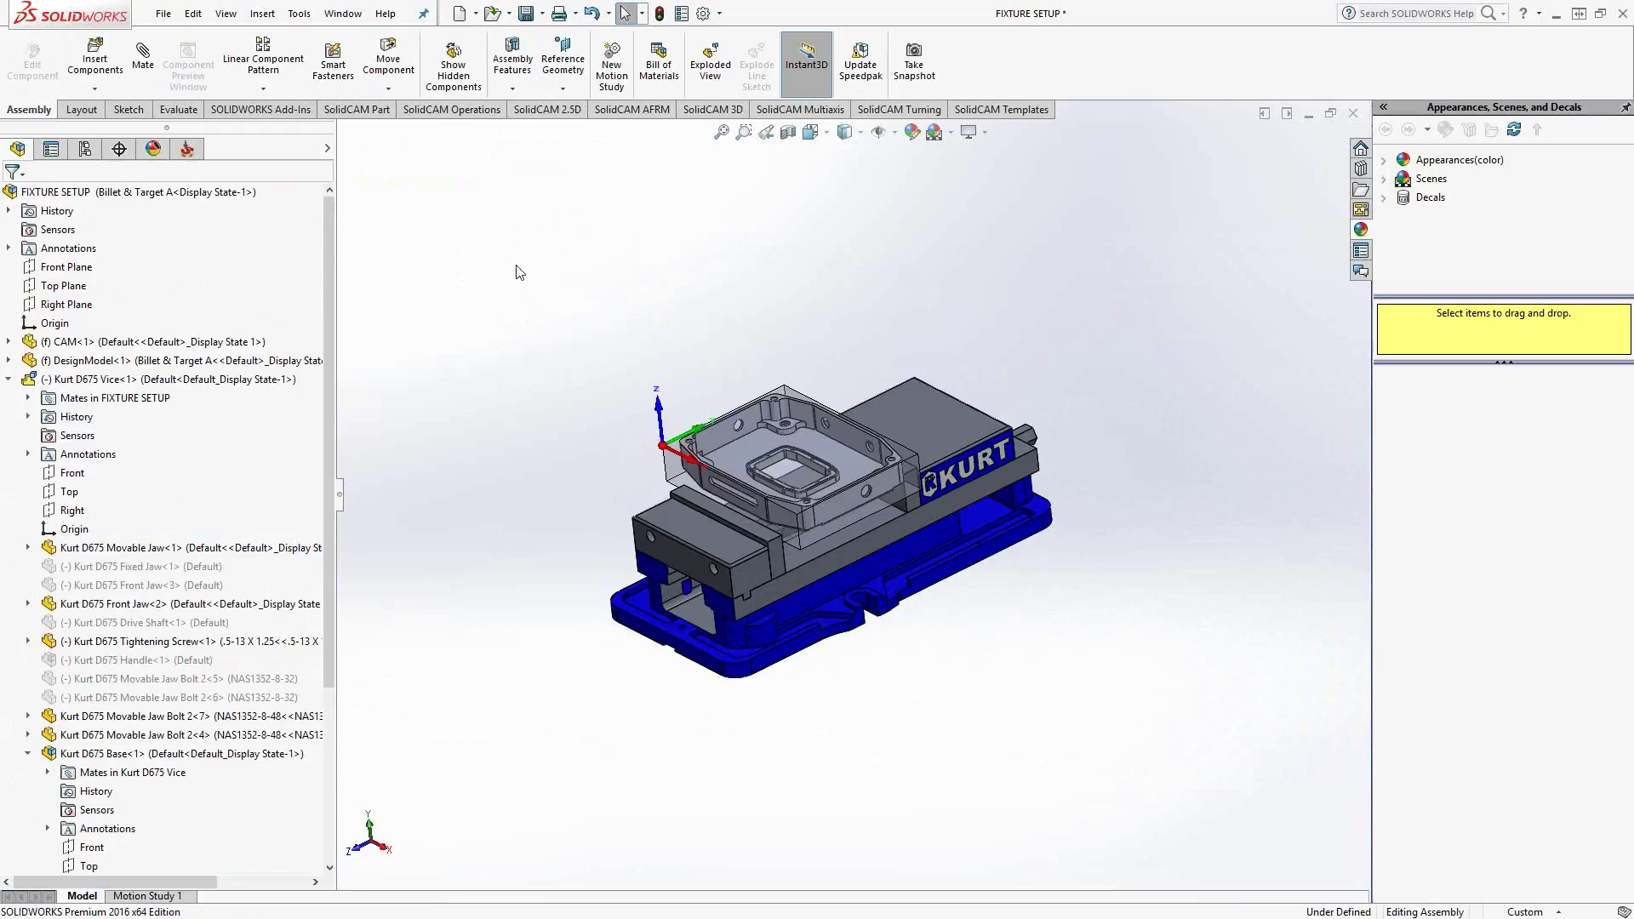
key(ctrl+s)
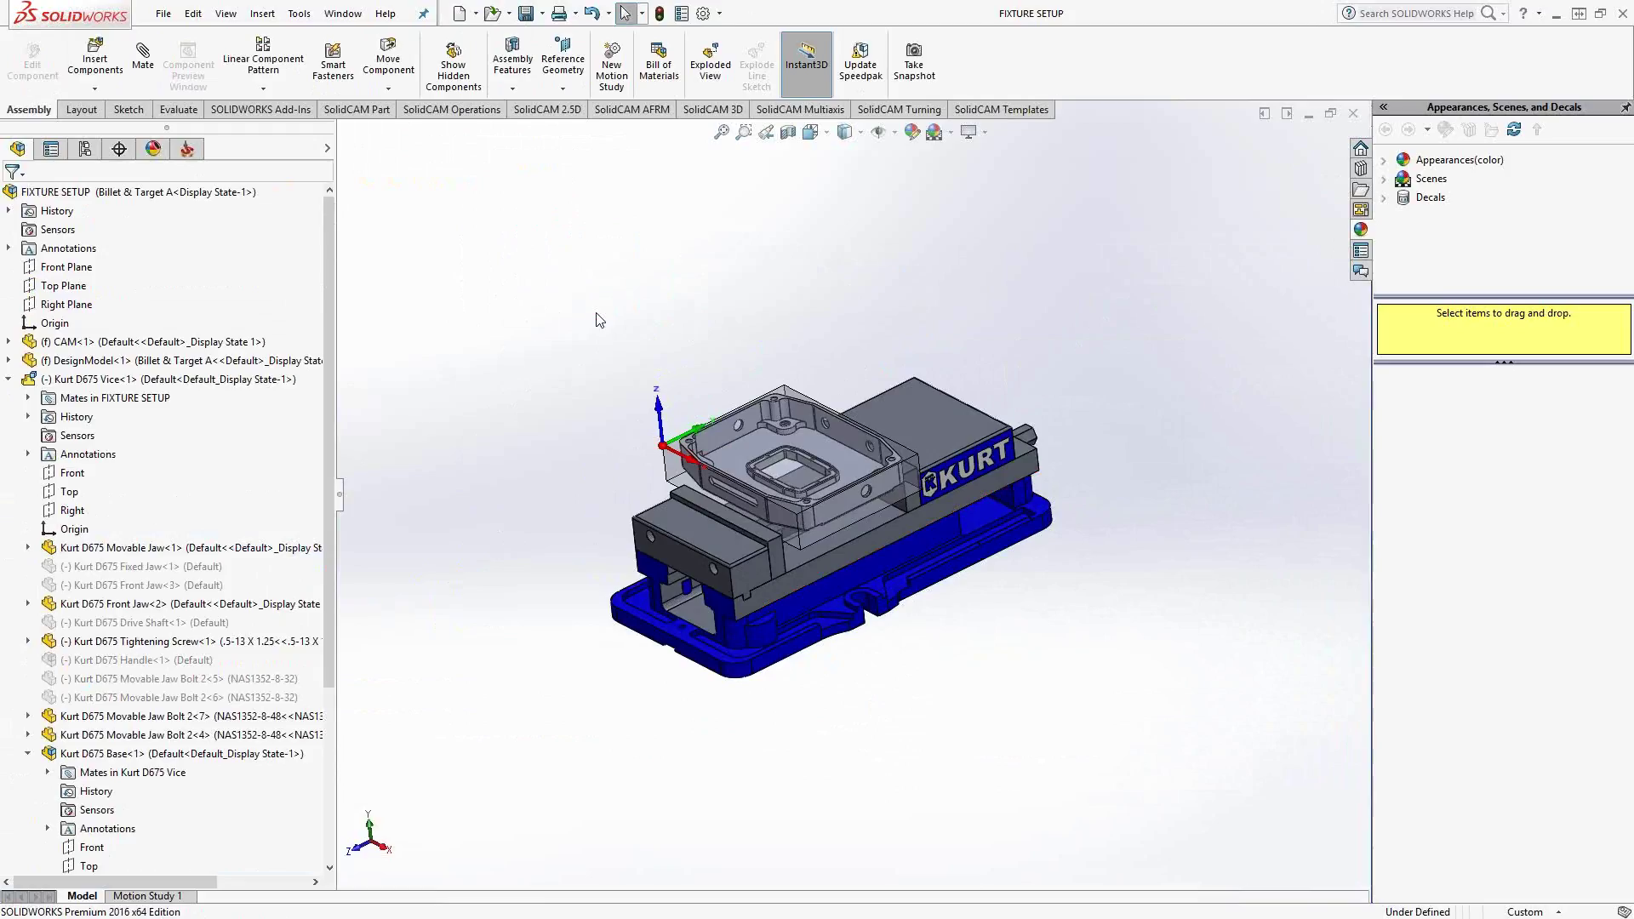
- Add a machine setup at the start of the CAM-Part's operations tree and enlarge its setup window
click(189, 150)
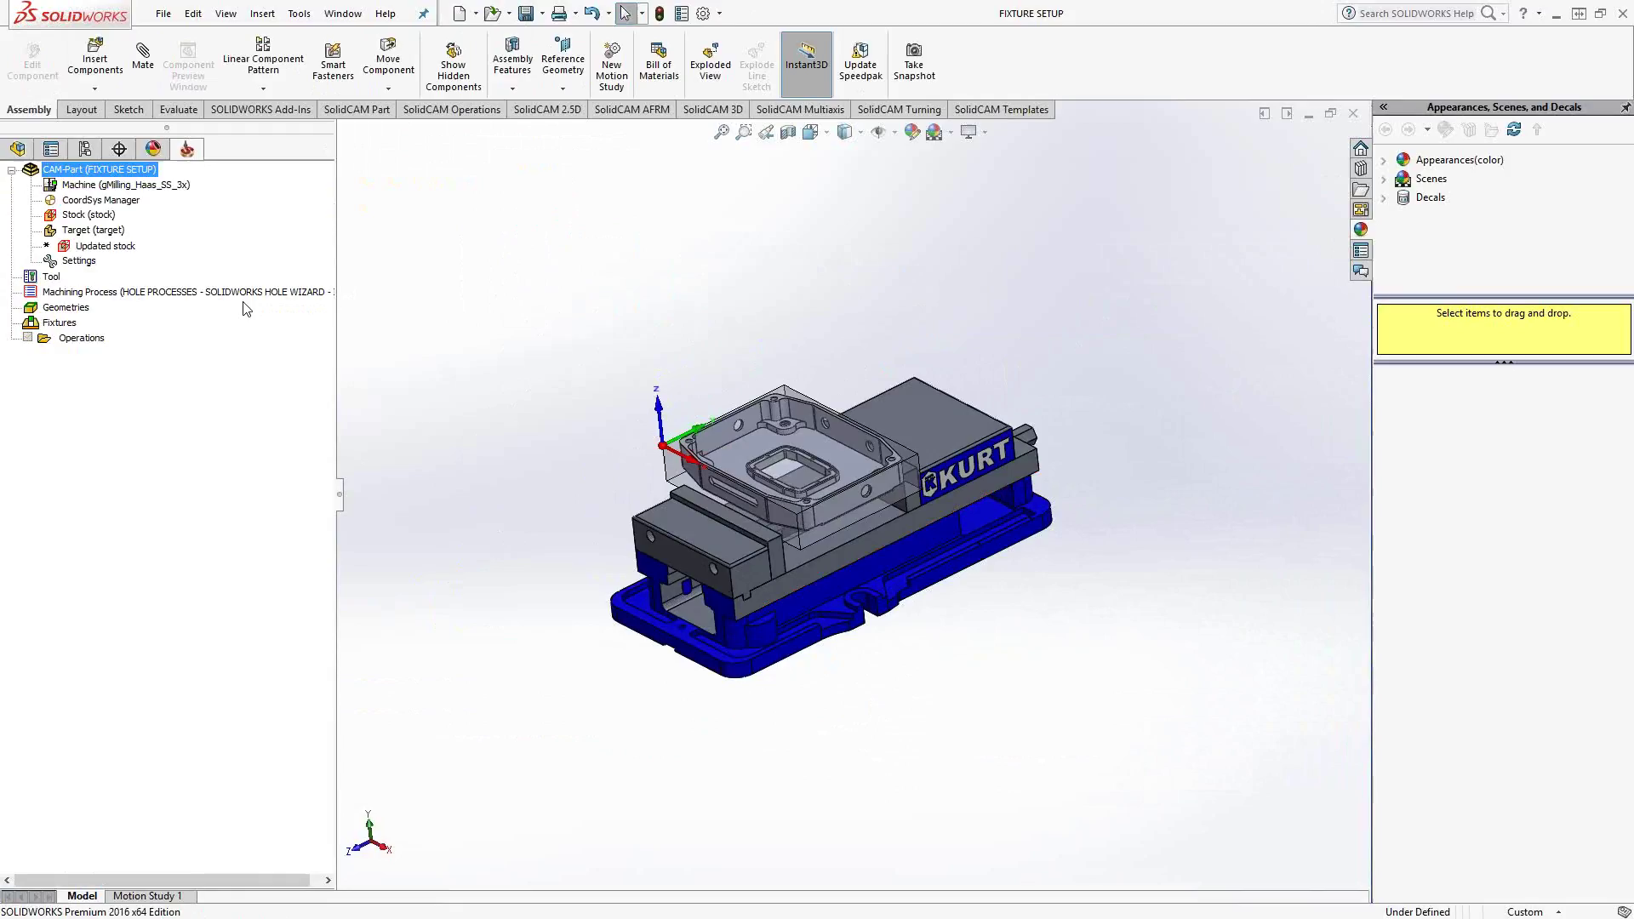
right_click(64, 329)
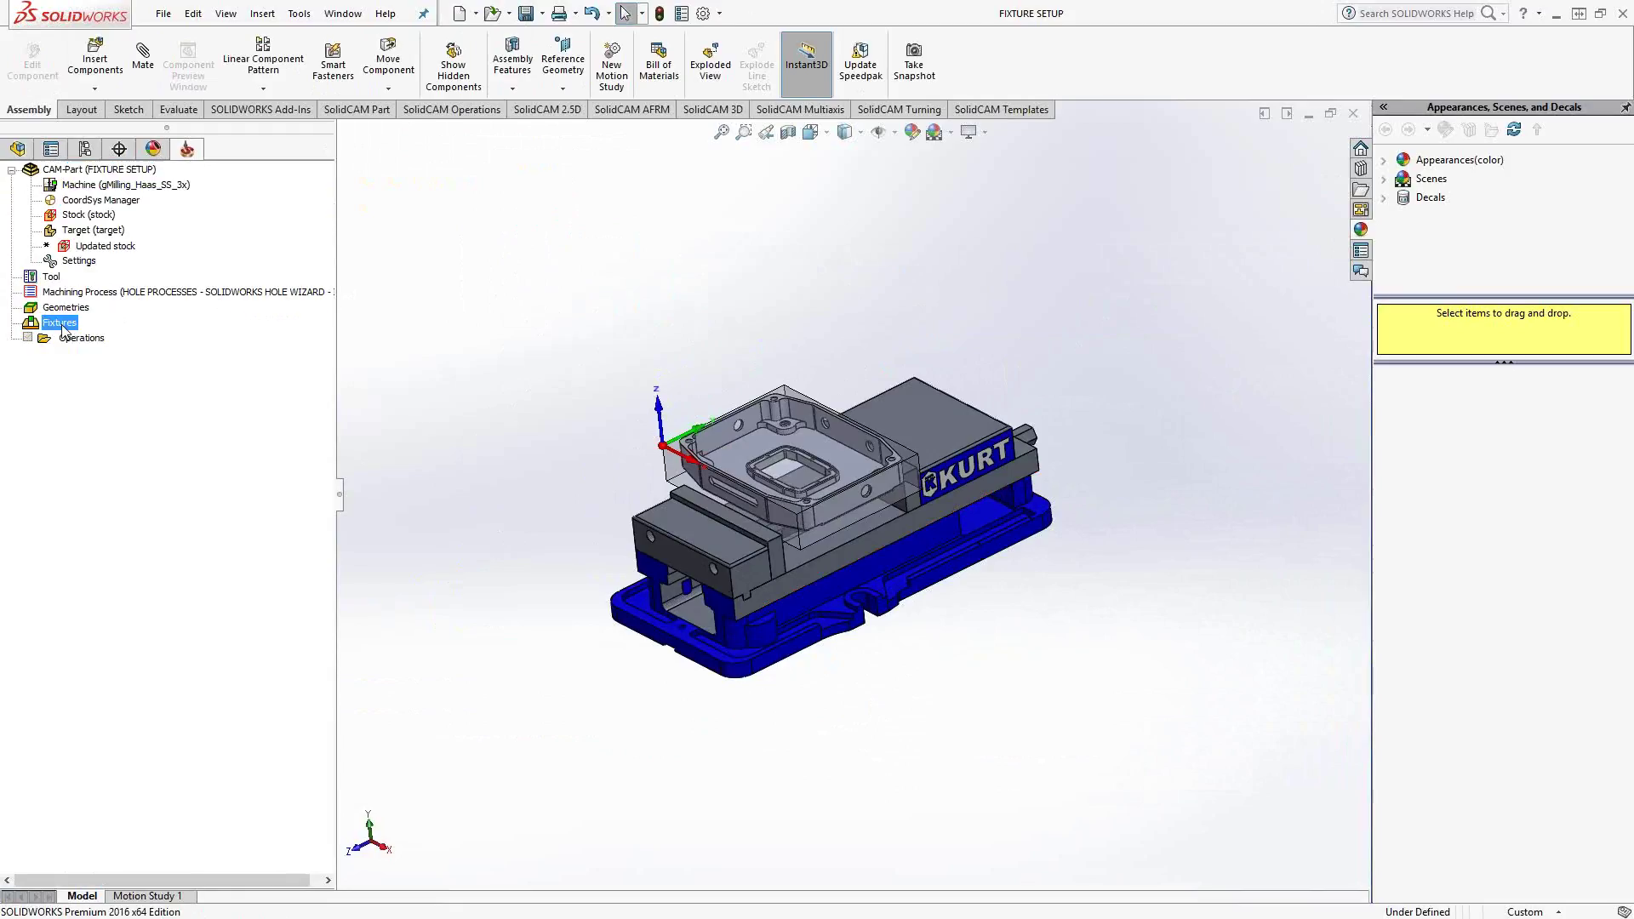
click(165, 485)
right_click(94, 342)
mouse_move(294, 745)
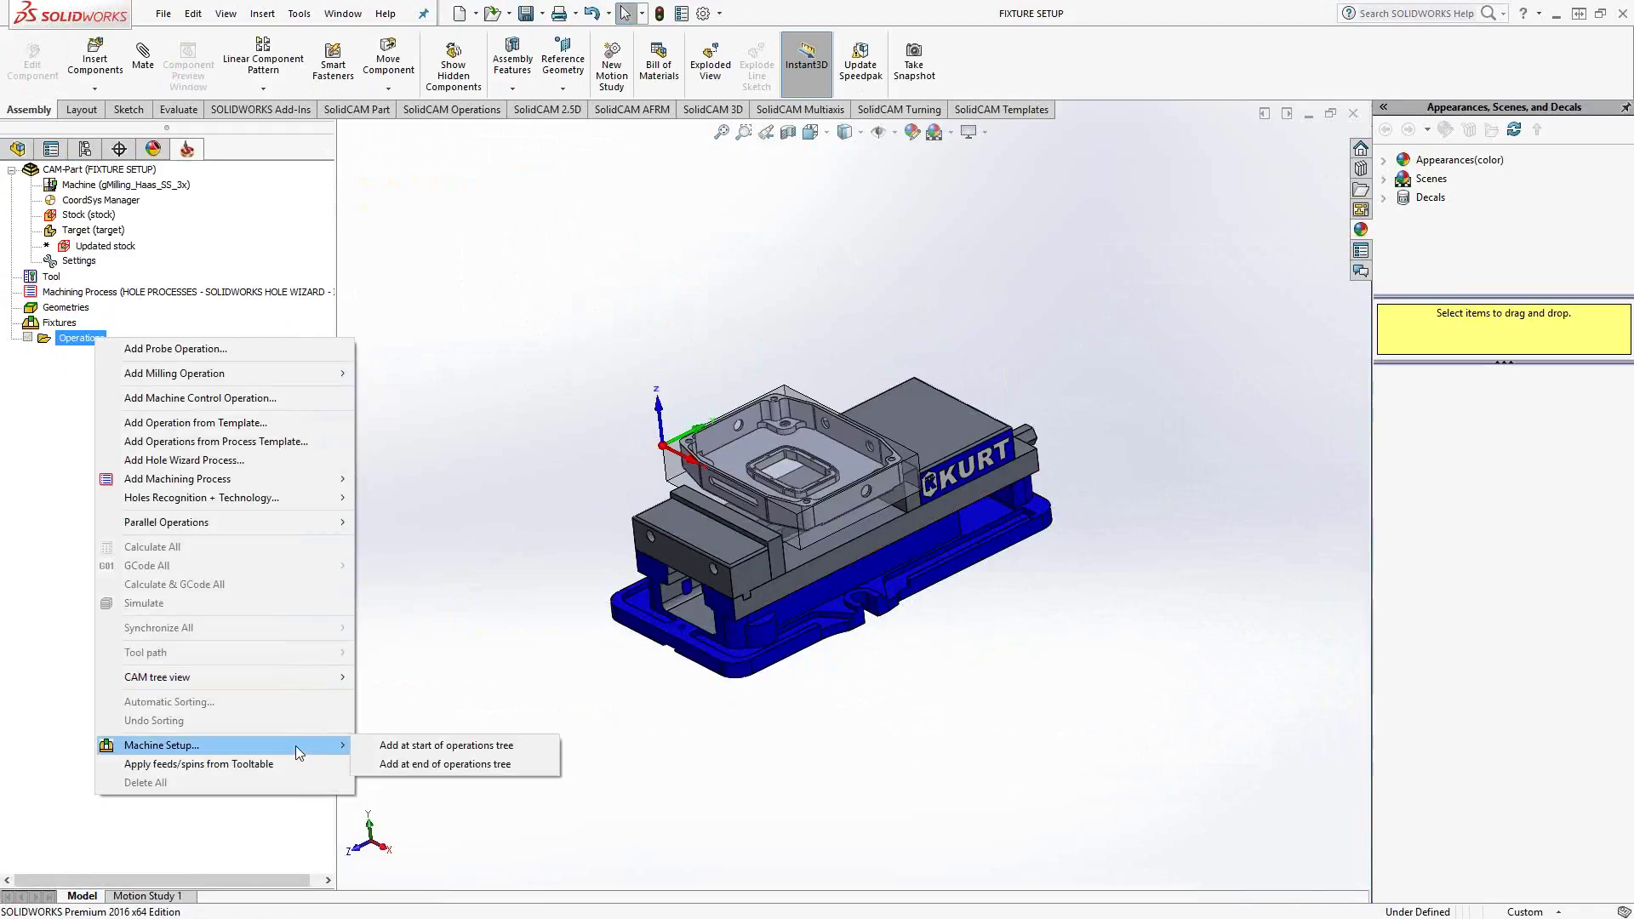
click(391, 747)
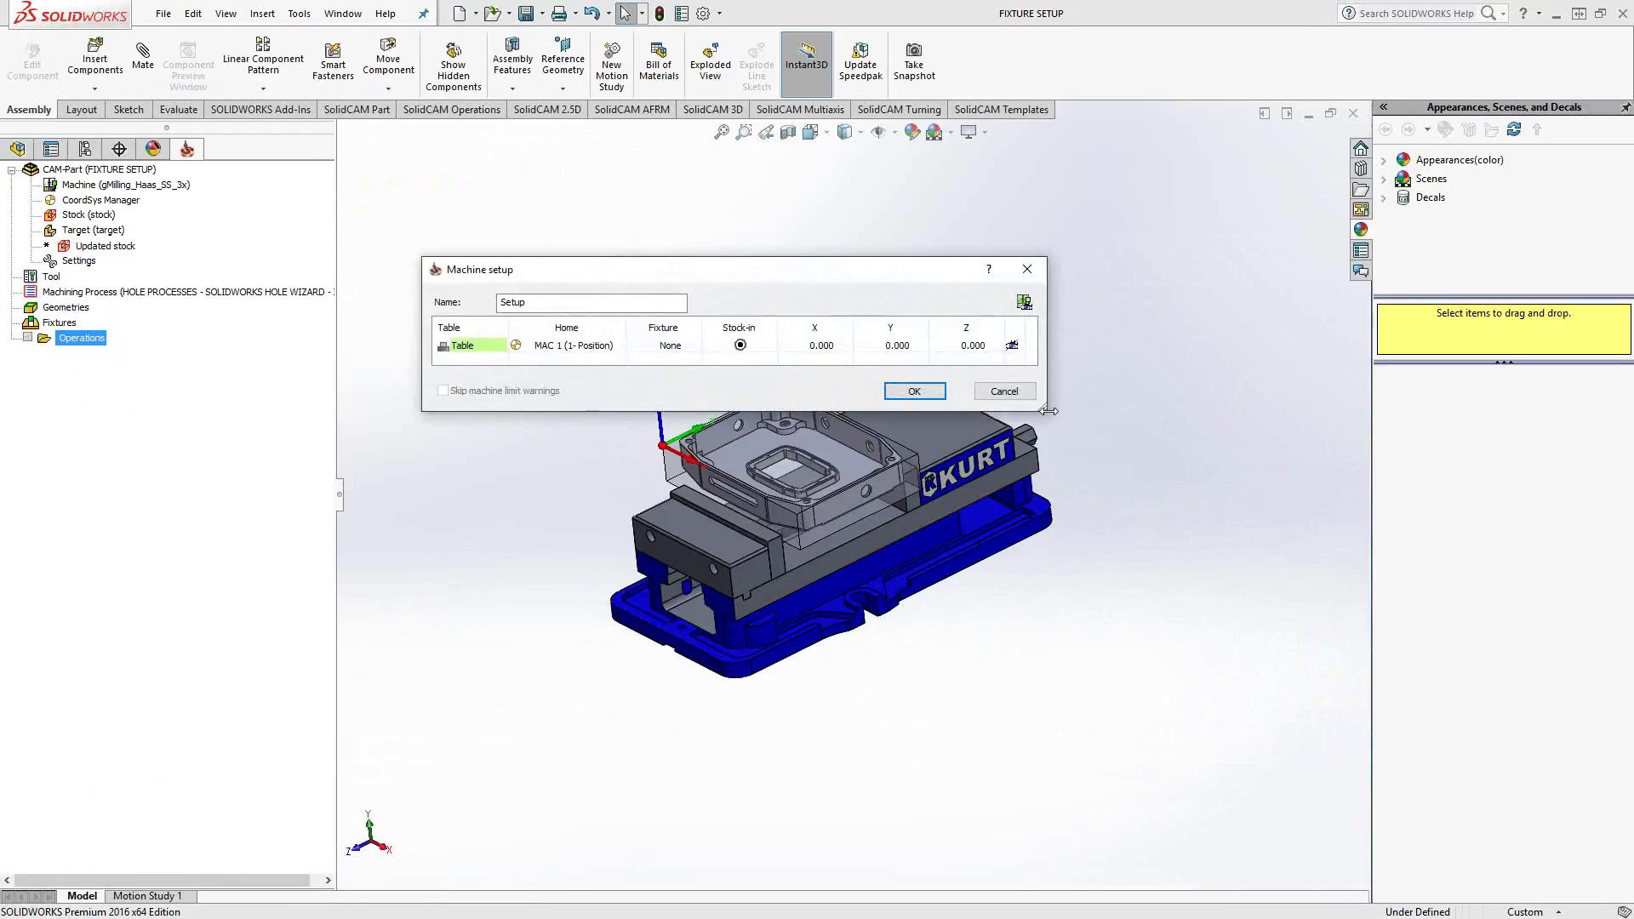
drag(1048, 416, 1151, 573)
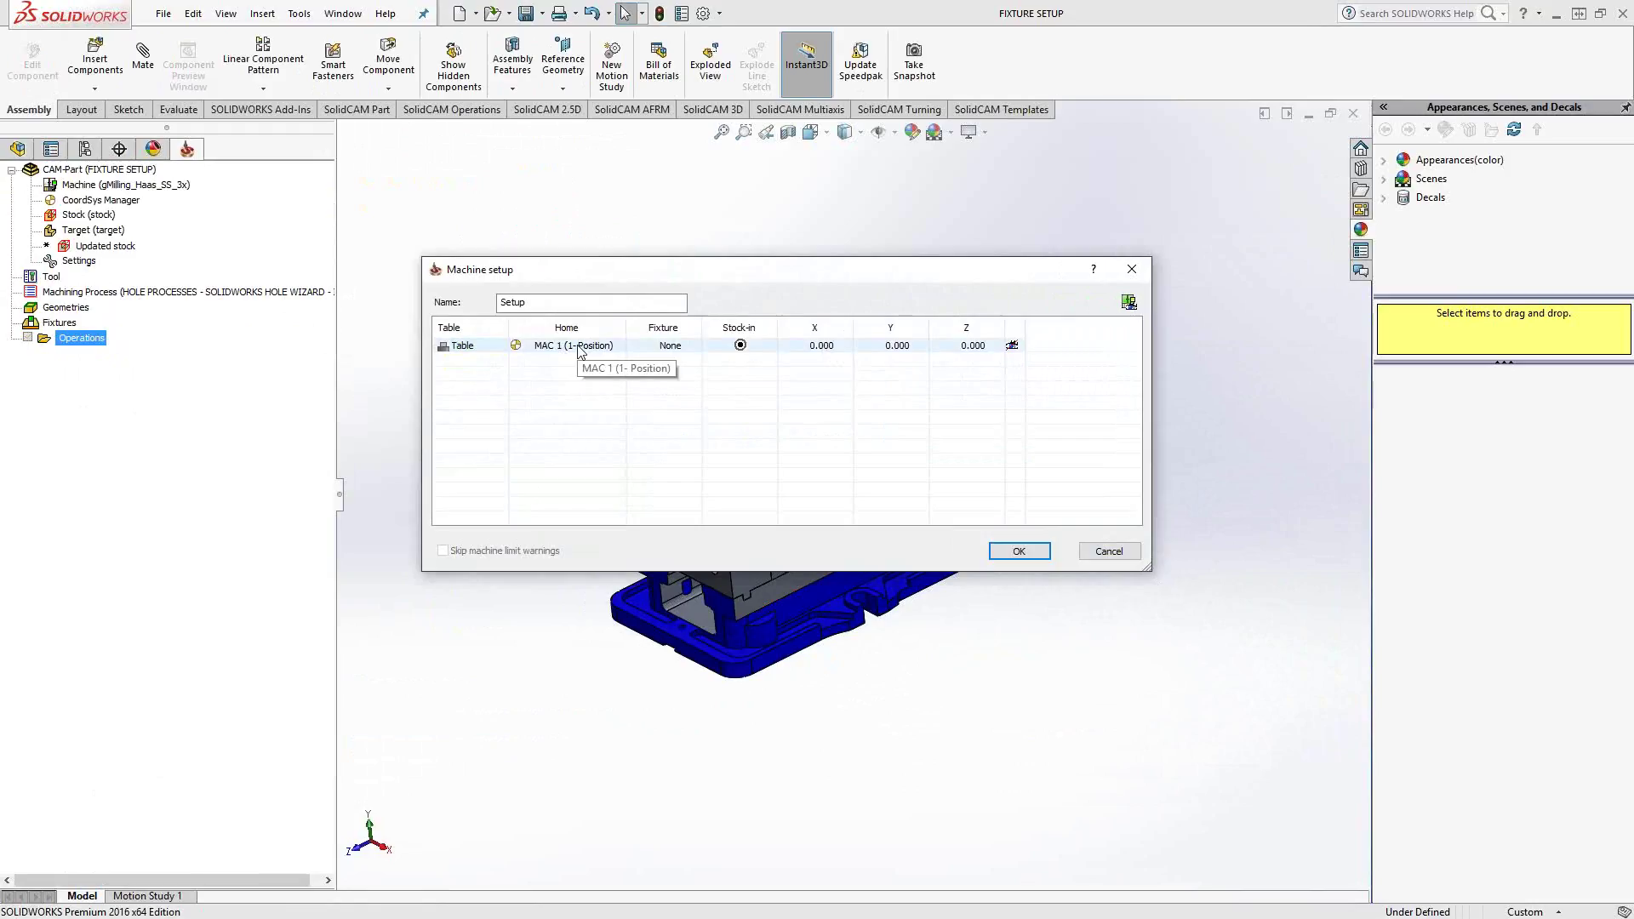
- Define a new clamping fixture for the setup's table by CAD-selecting the whole Kurt D675 Vice assembly
click(696, 349)
click(695, 347)
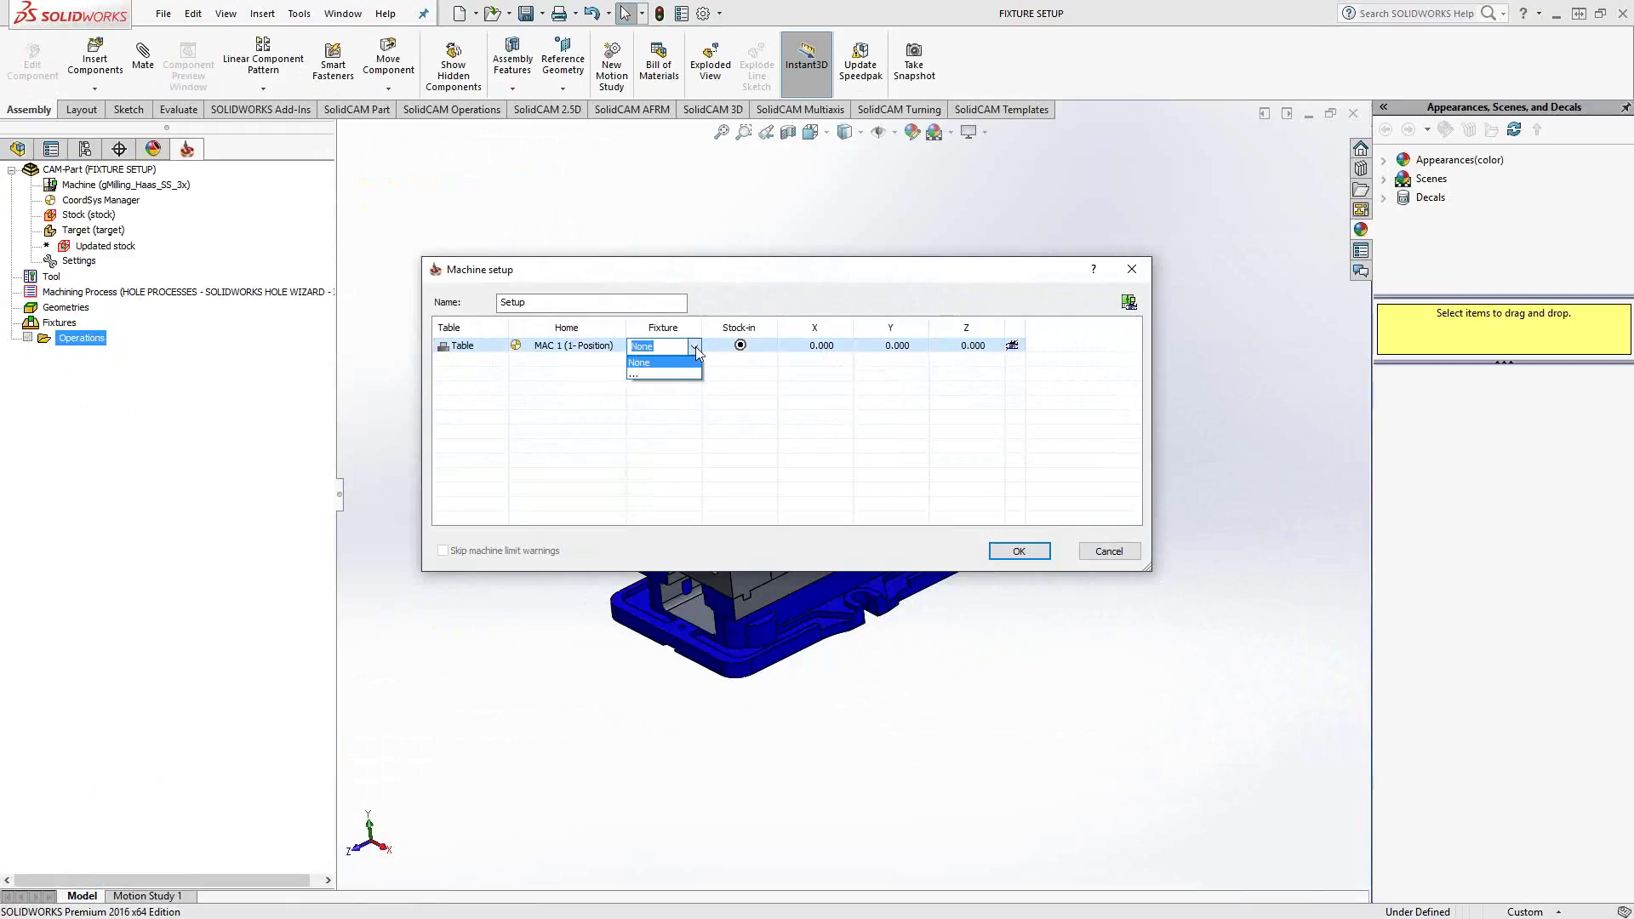
click(654, 375)
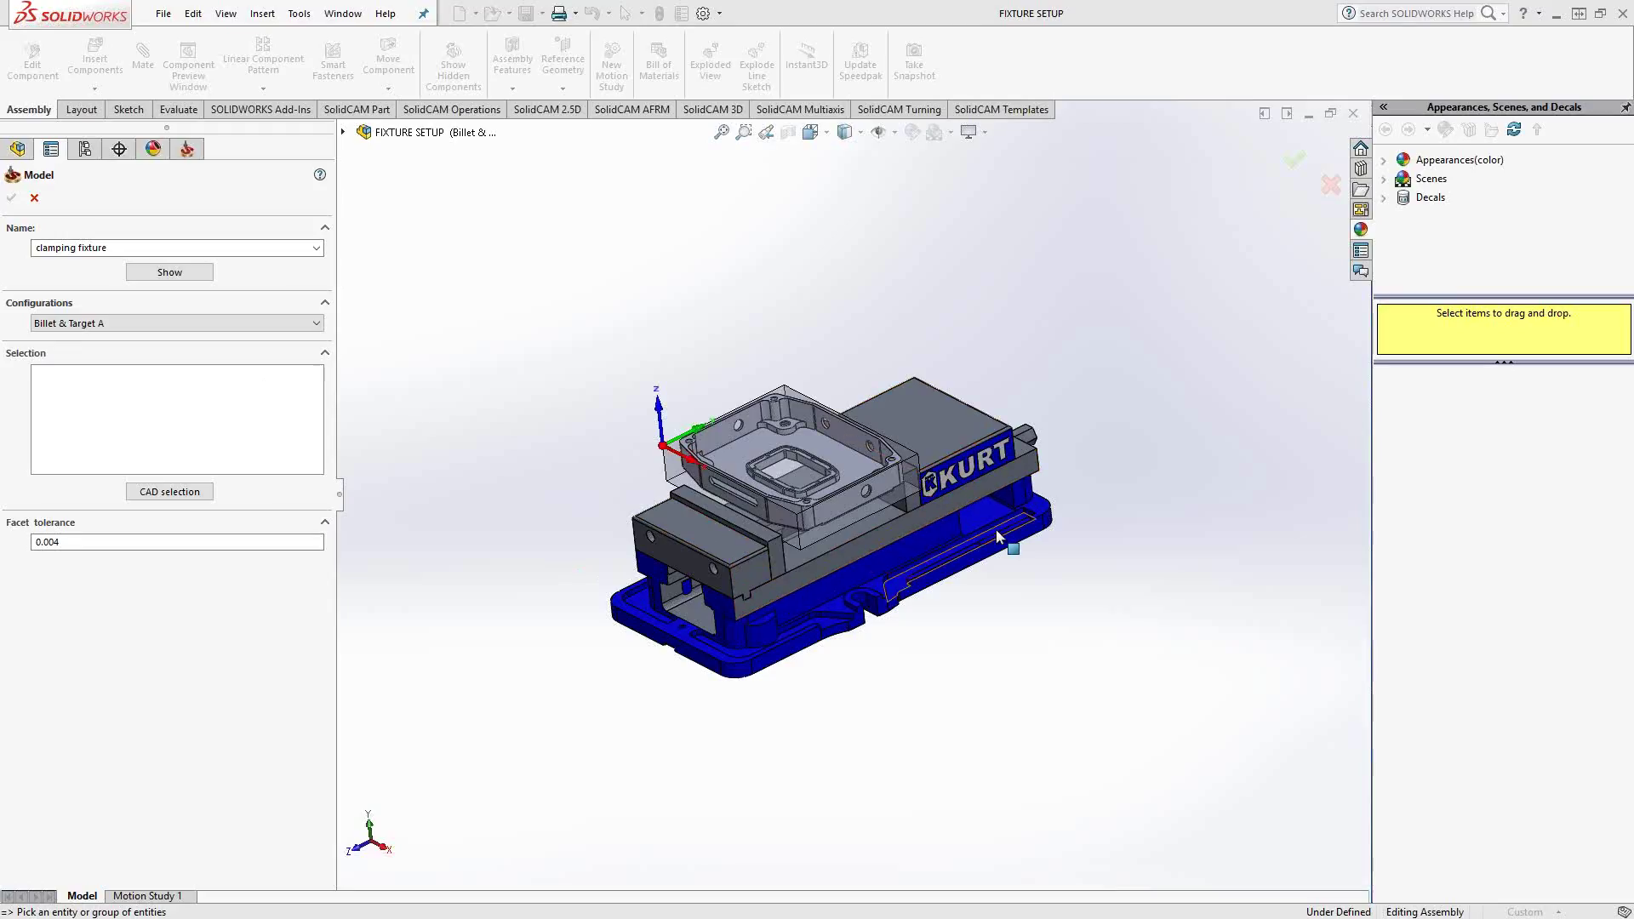
click(169, 492)
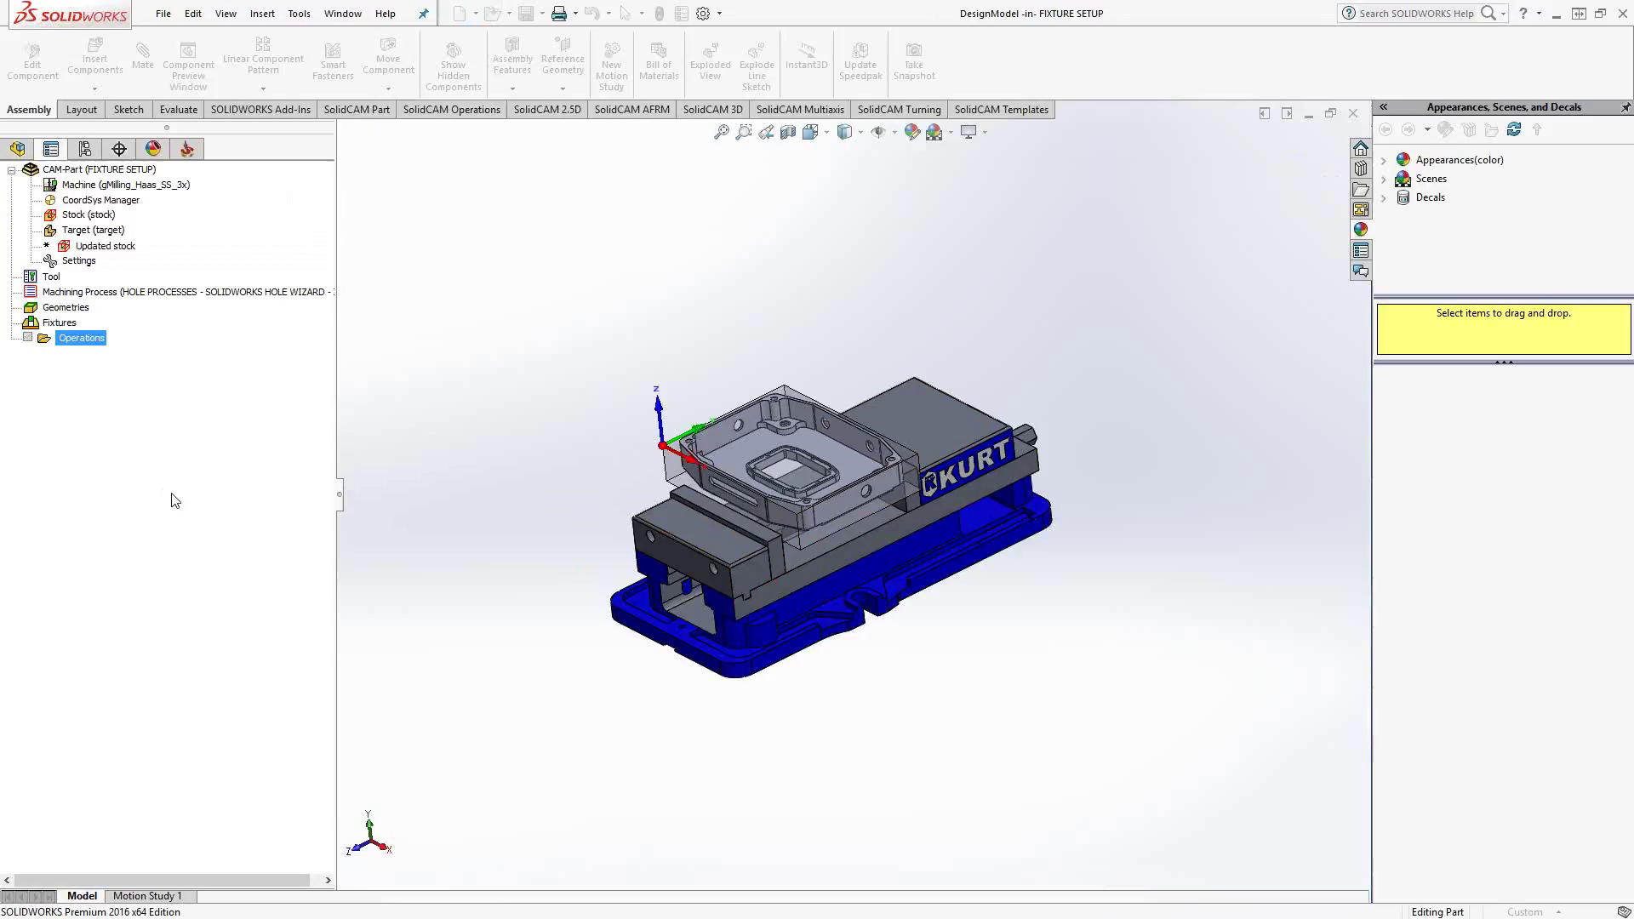
click(344, 133)
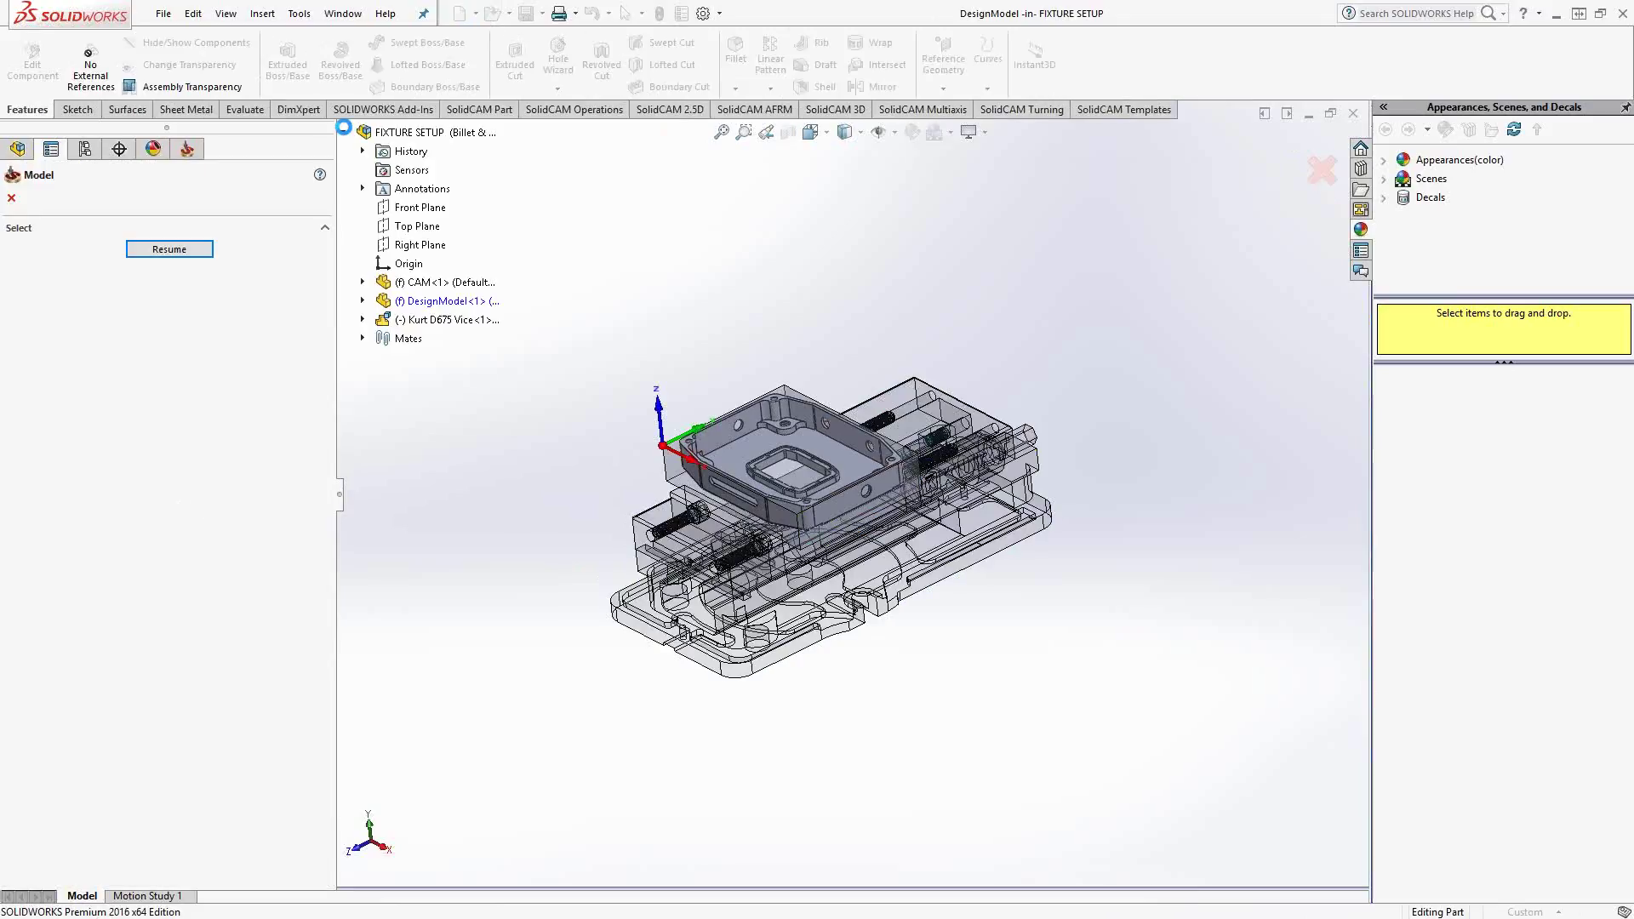
click(417, 321)
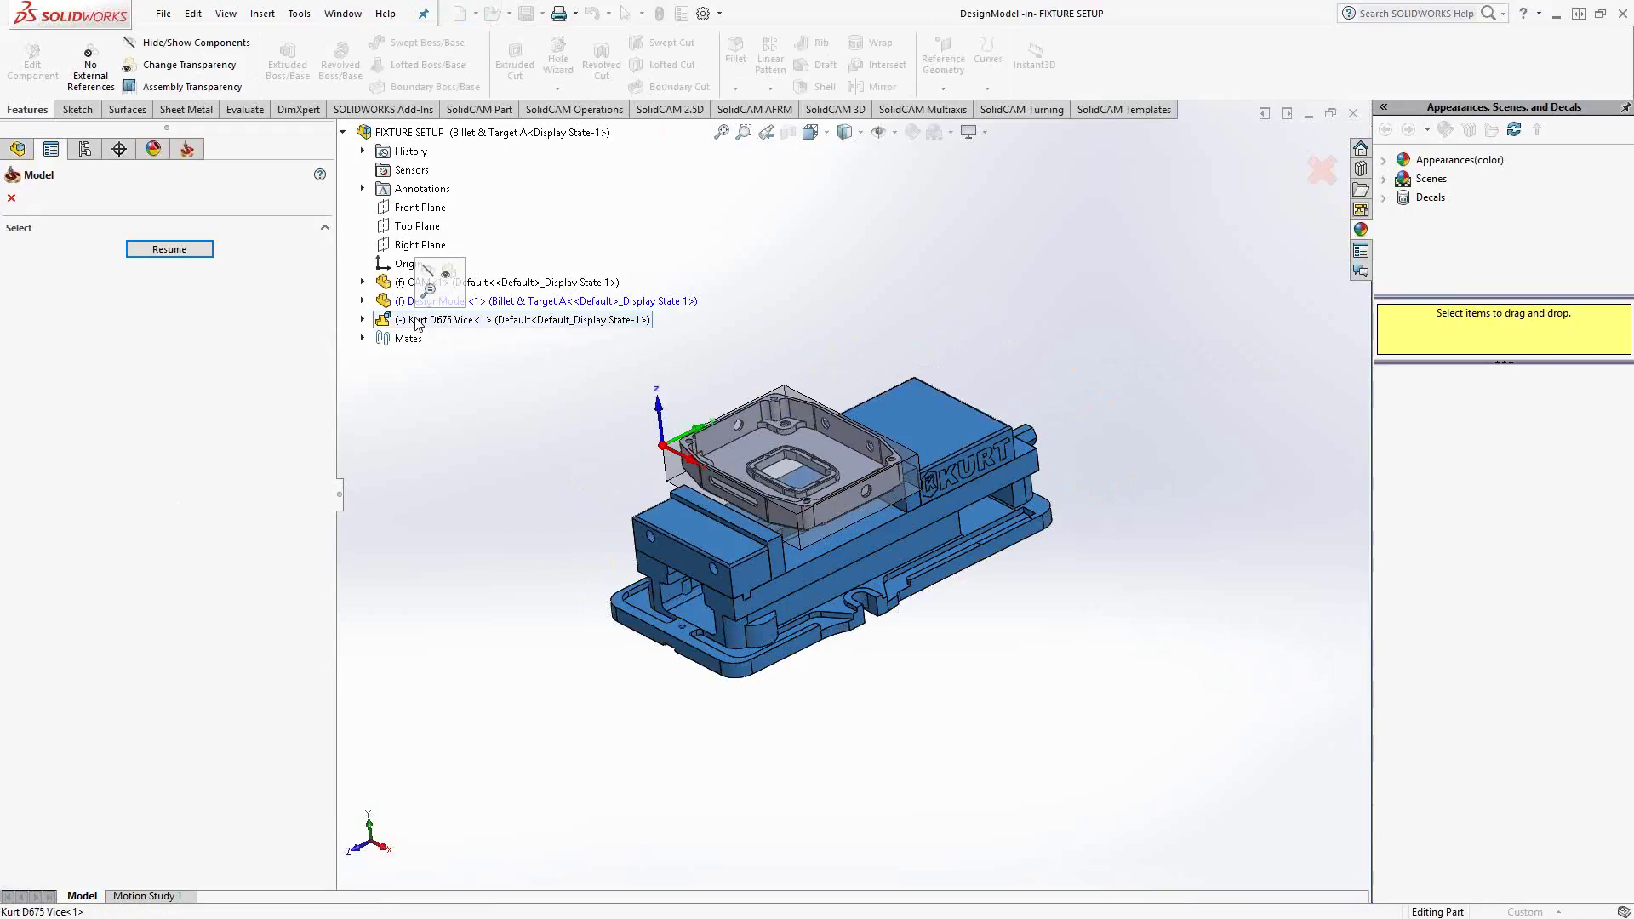
click(191, 251)
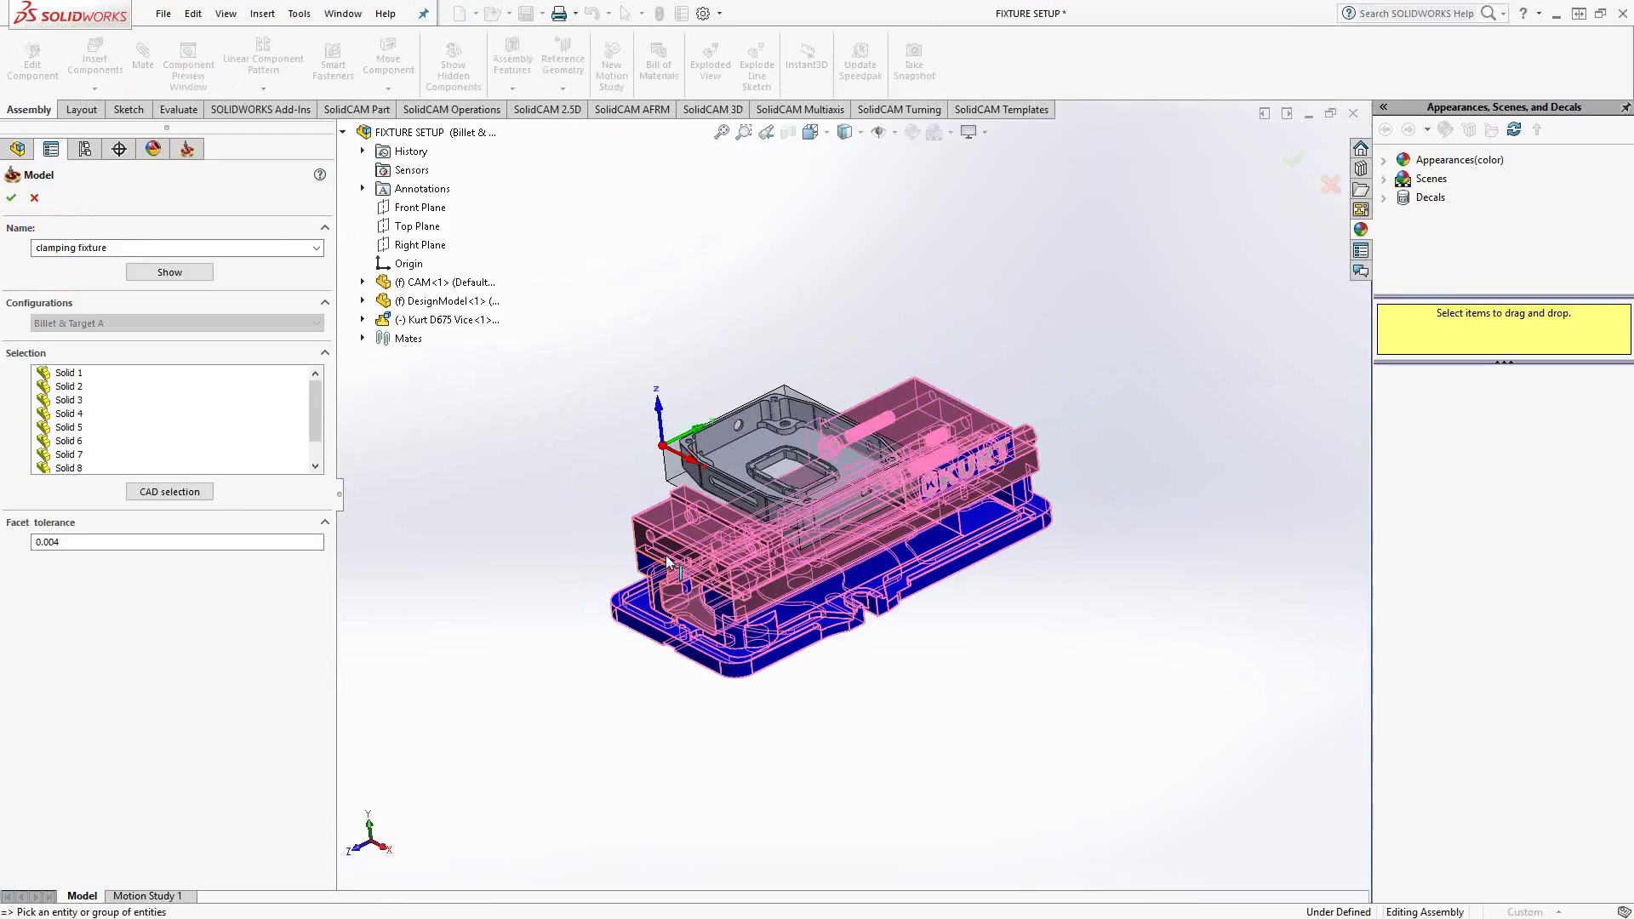
click(11, 199)
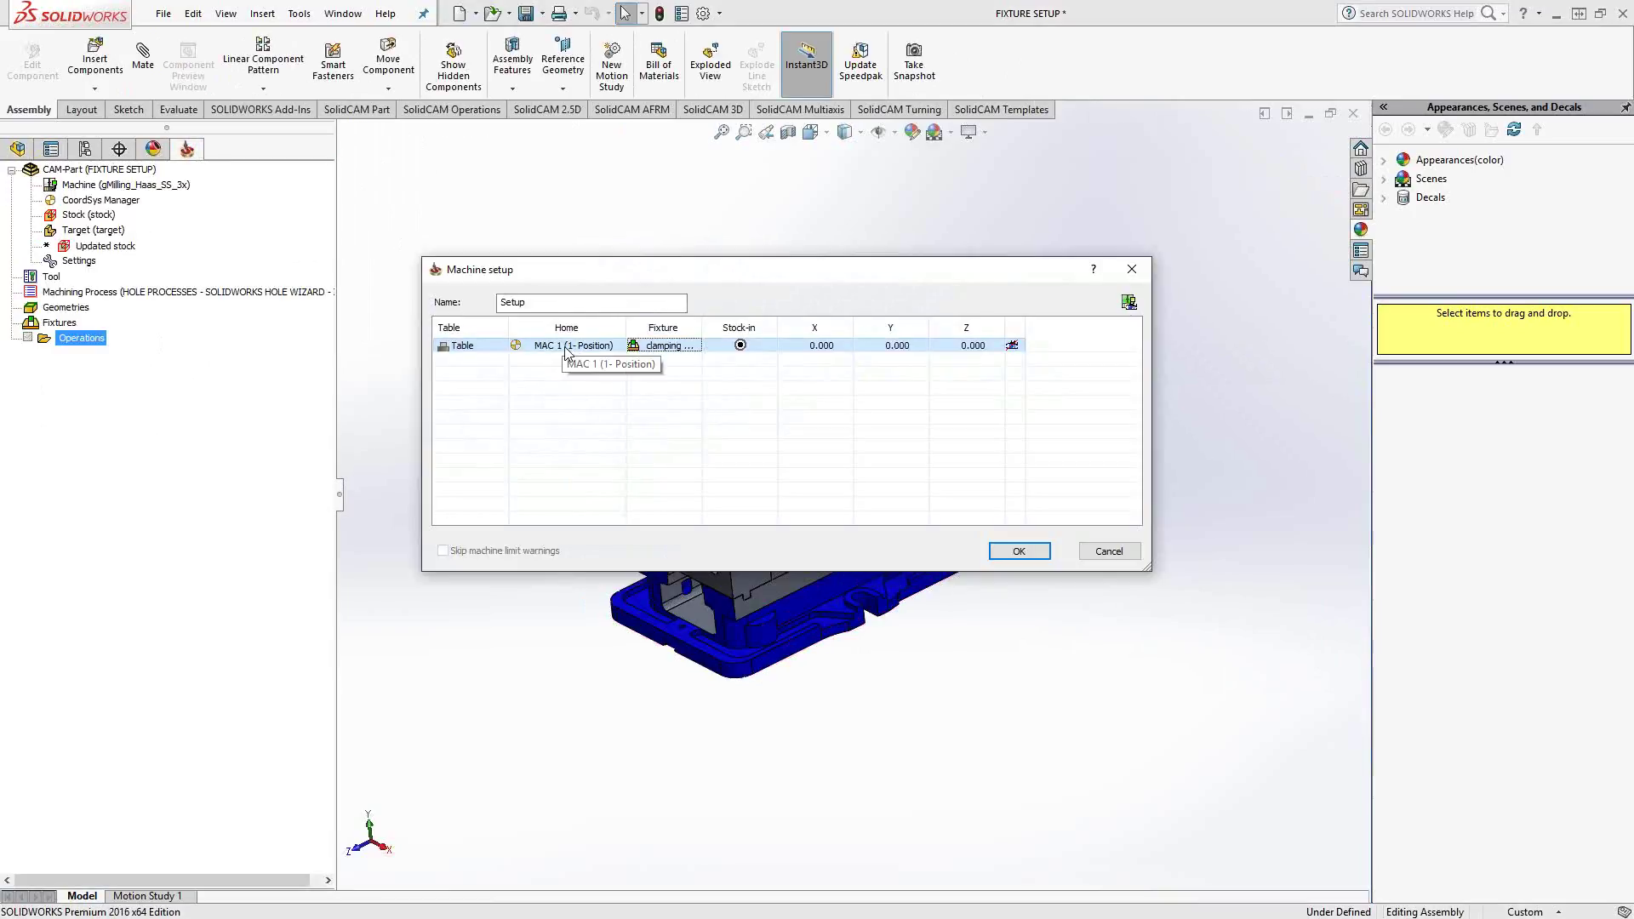
- Check the table's position data, move the setup window aside to view the vice fixture, and cancel the machine setup
click(1012, 346)
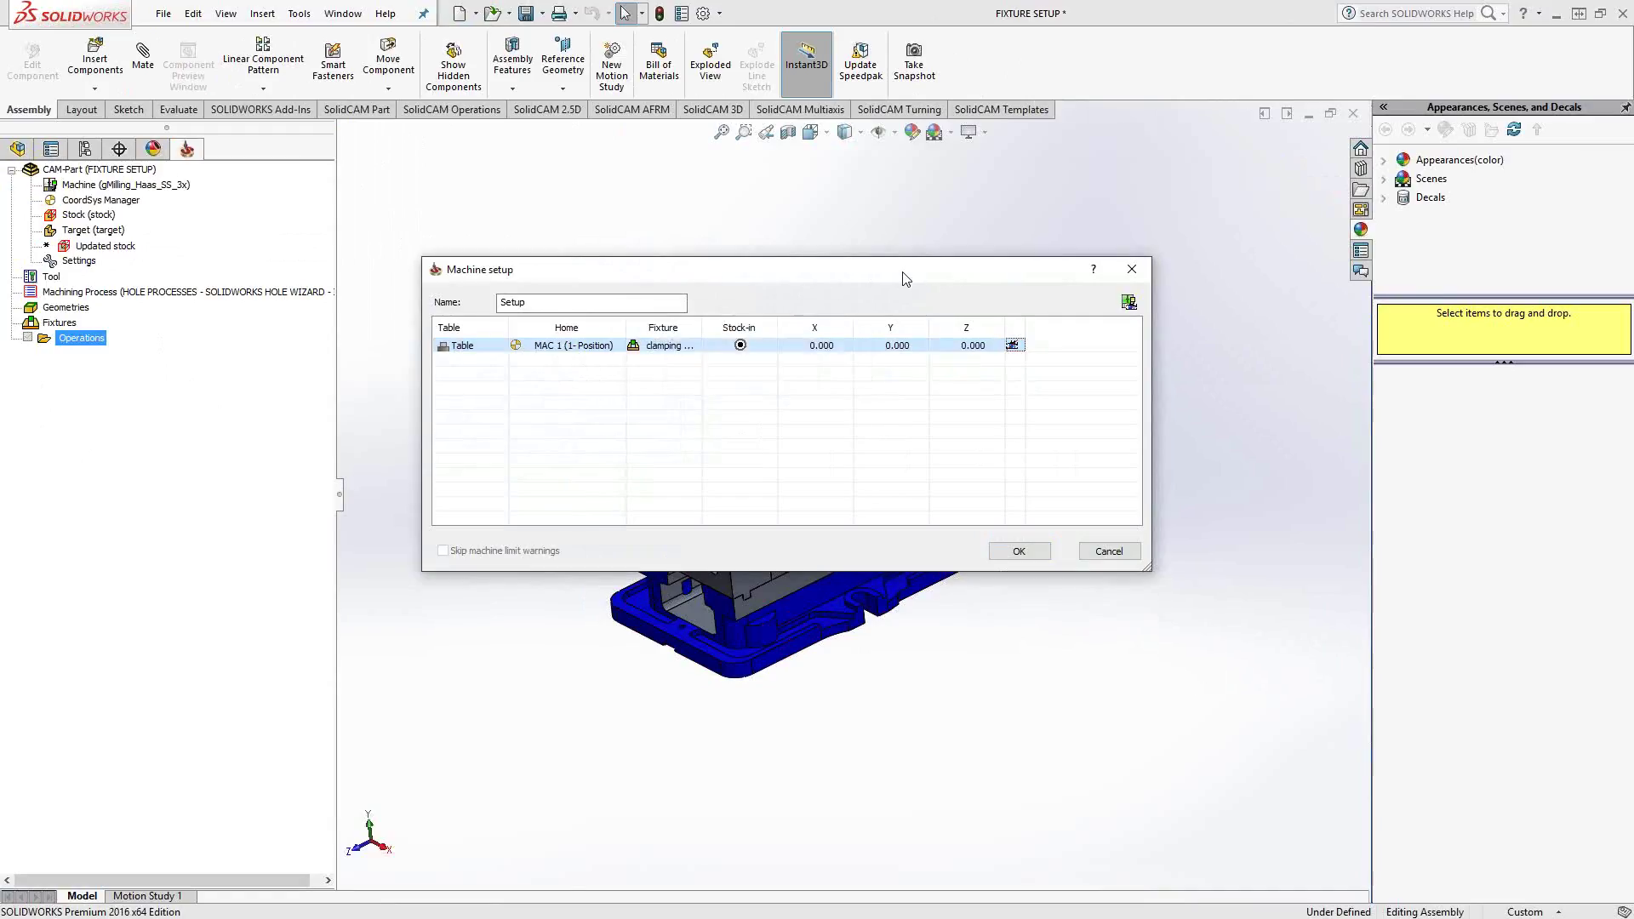
drag(865, 273, 594, 99)
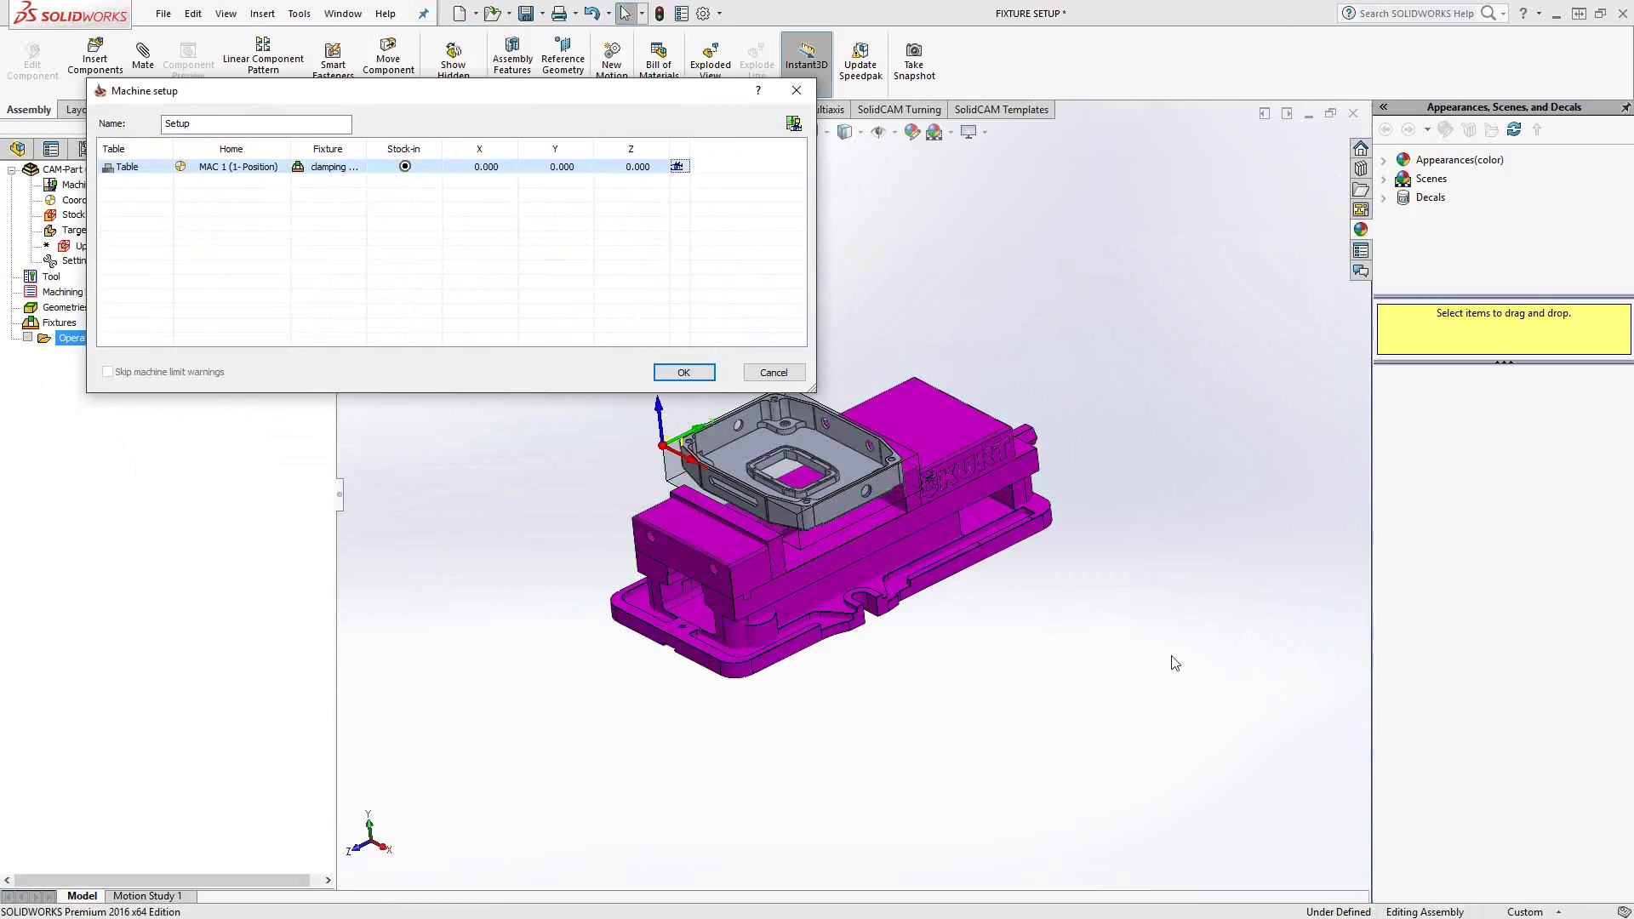
click(773, 372)
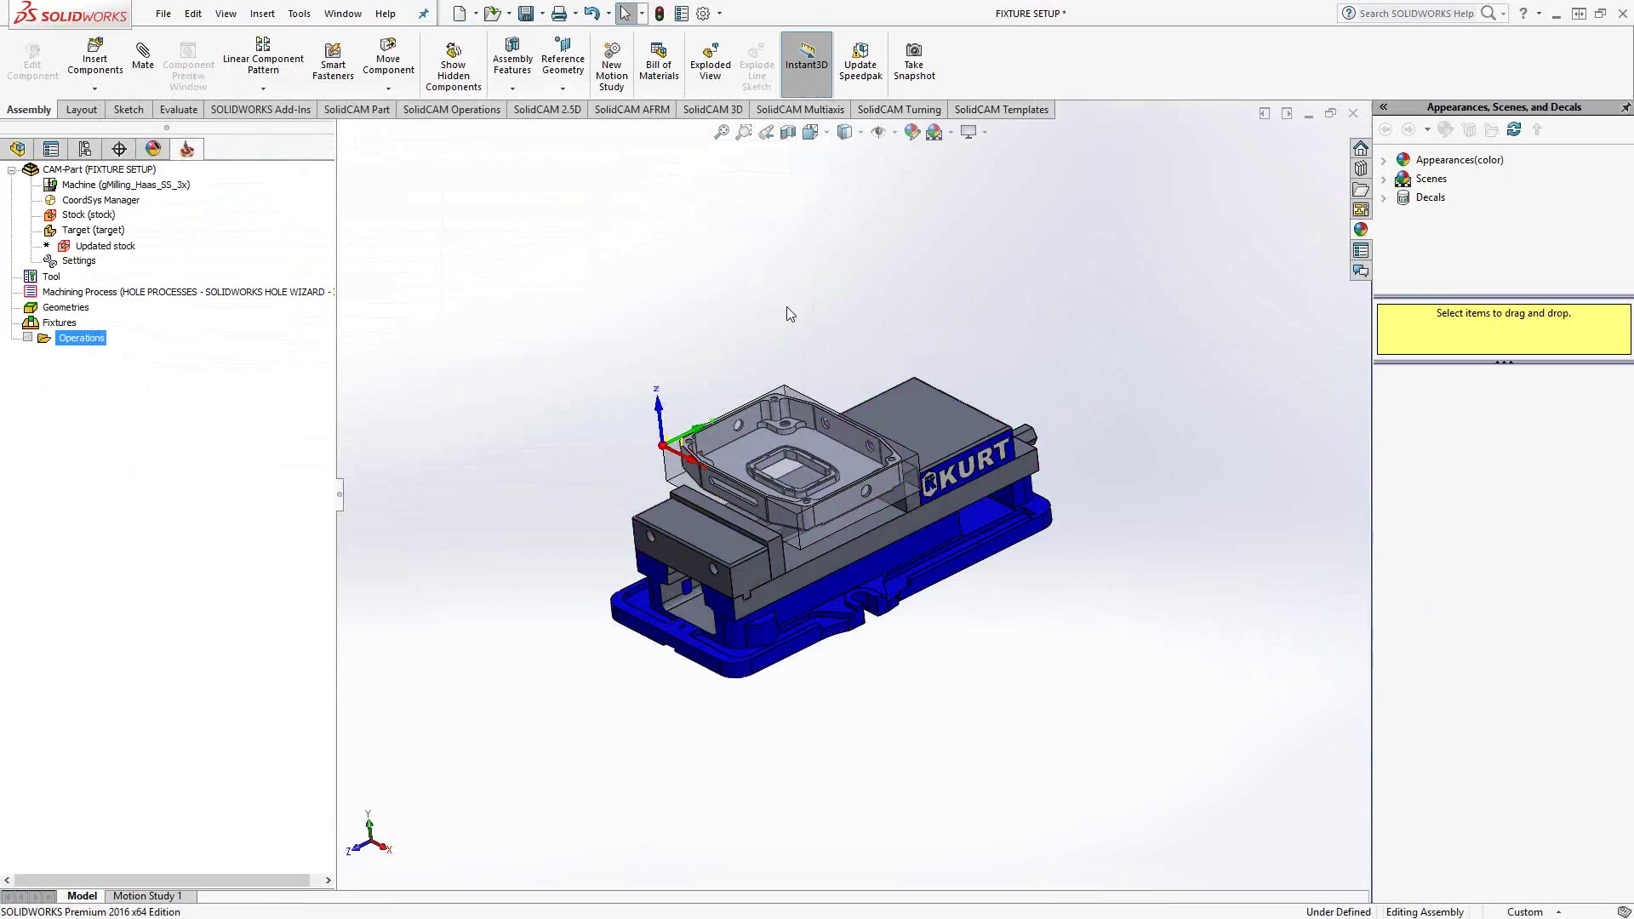
- Close the FIXTURE SETUP CAM-Part and open the recent CAM-Part FIXTURE SETUP 2.prz
right_click(65, 170)
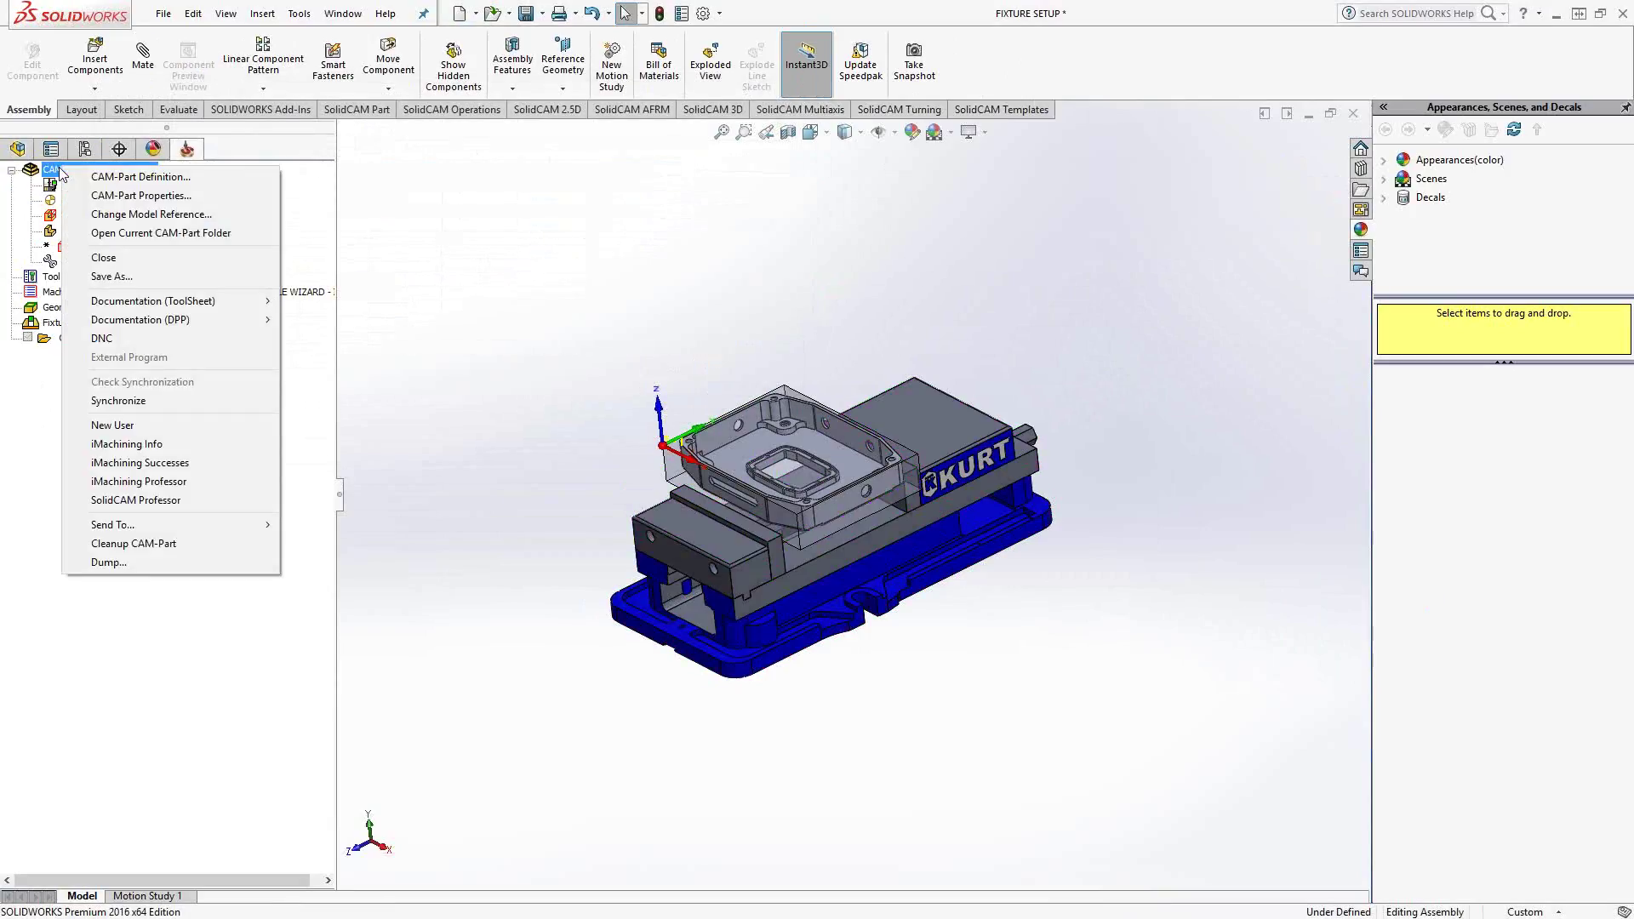
click(111, 257)
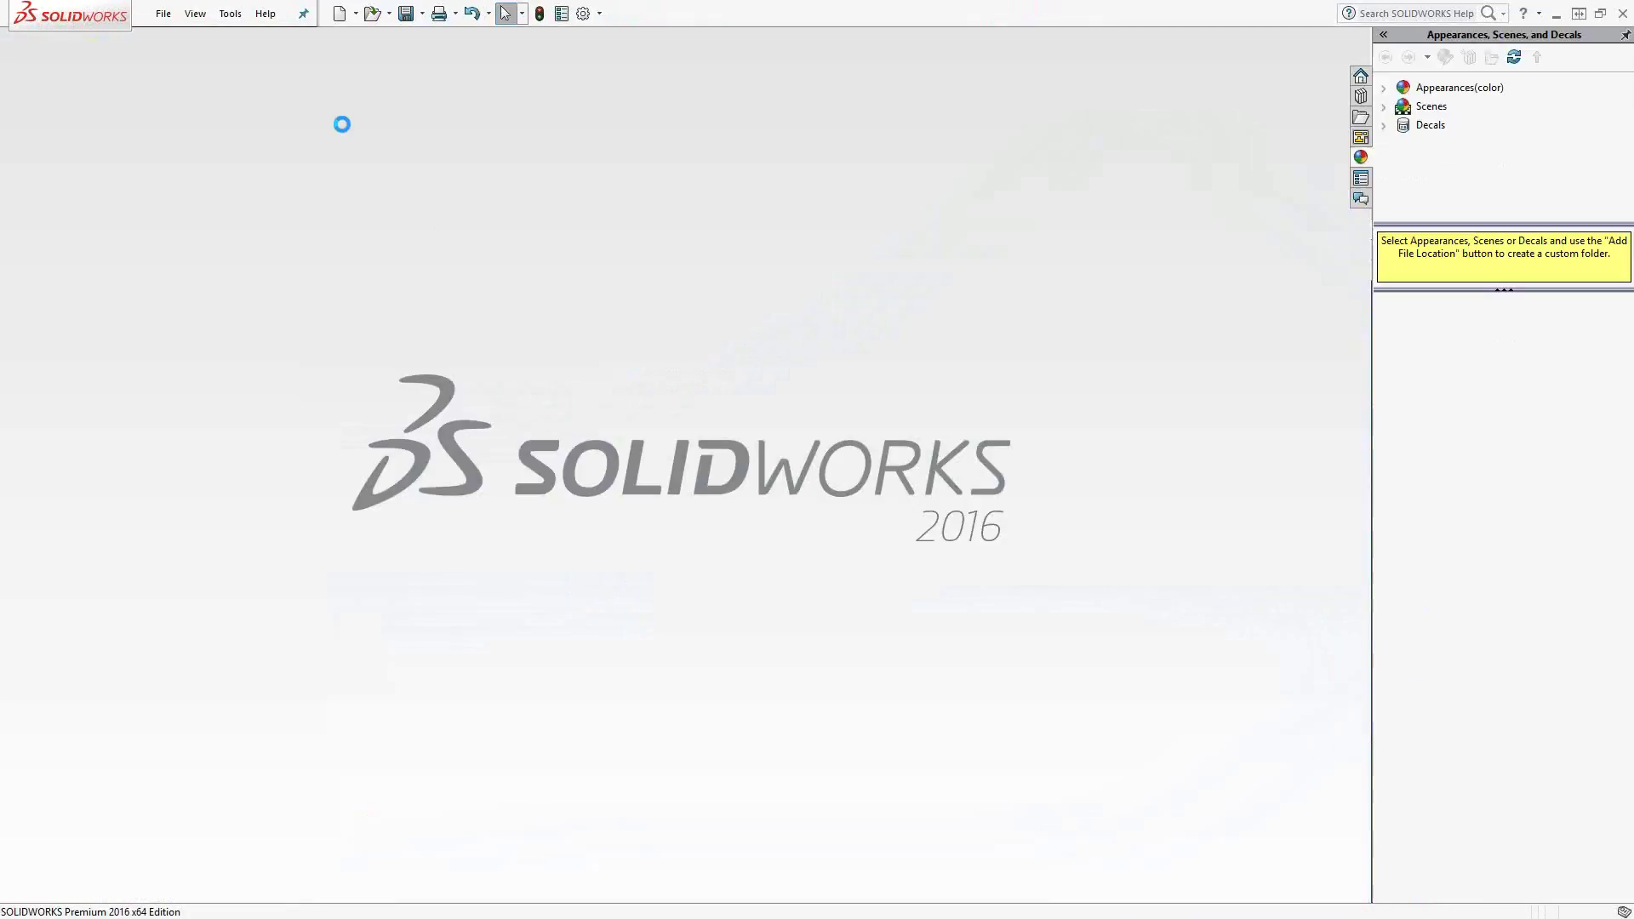
click(230, 14)
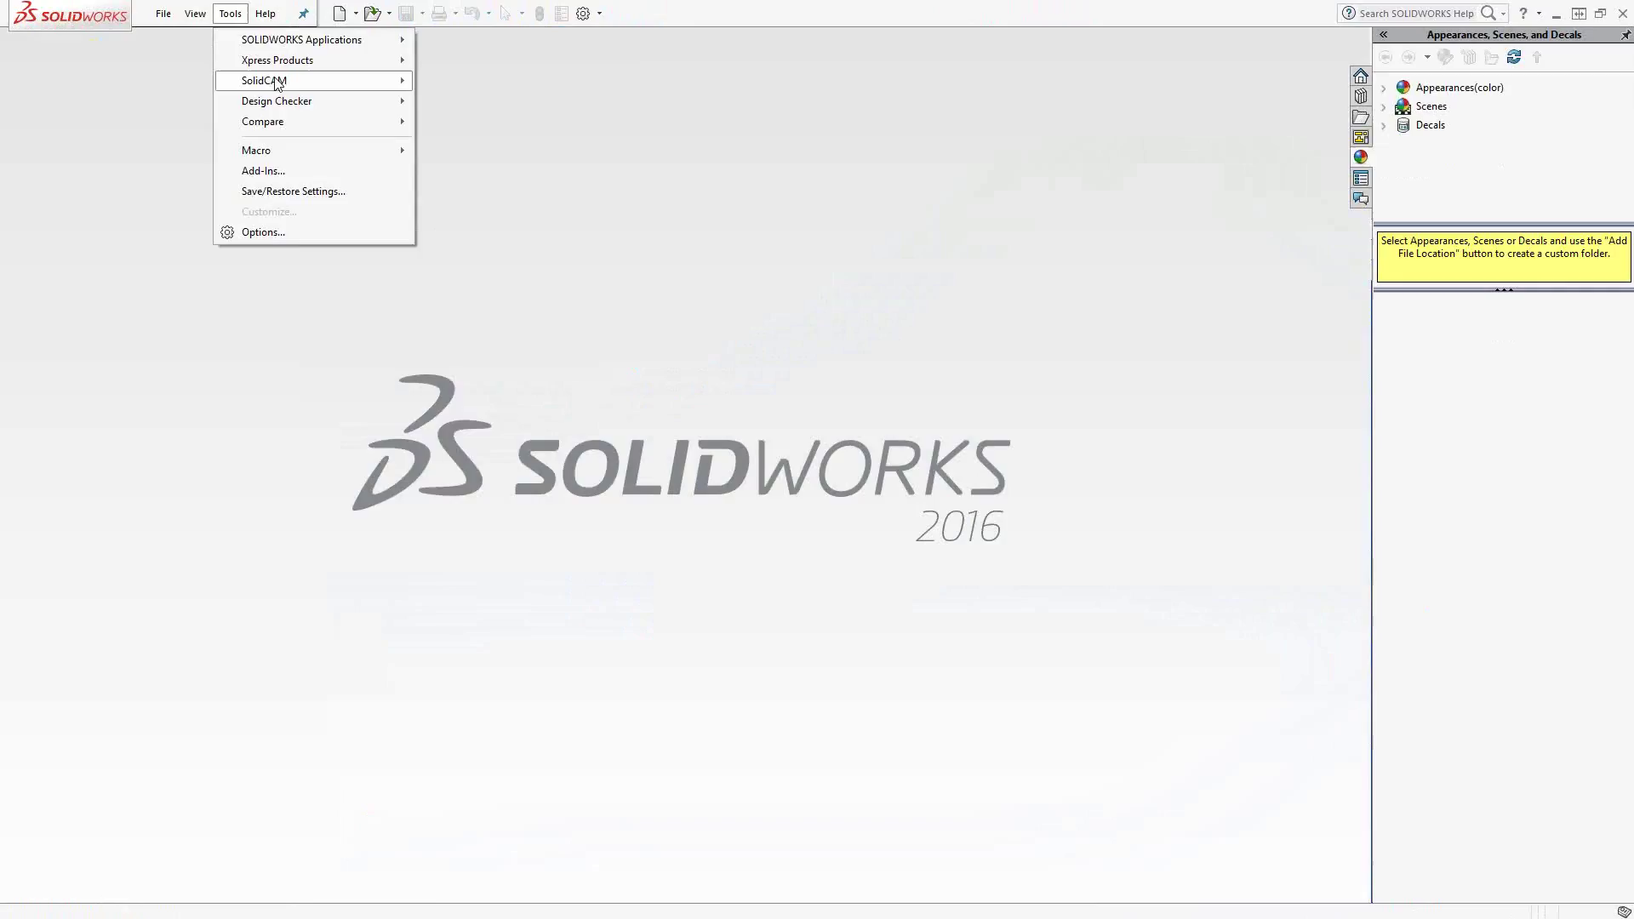
mouse_move(383, 80)
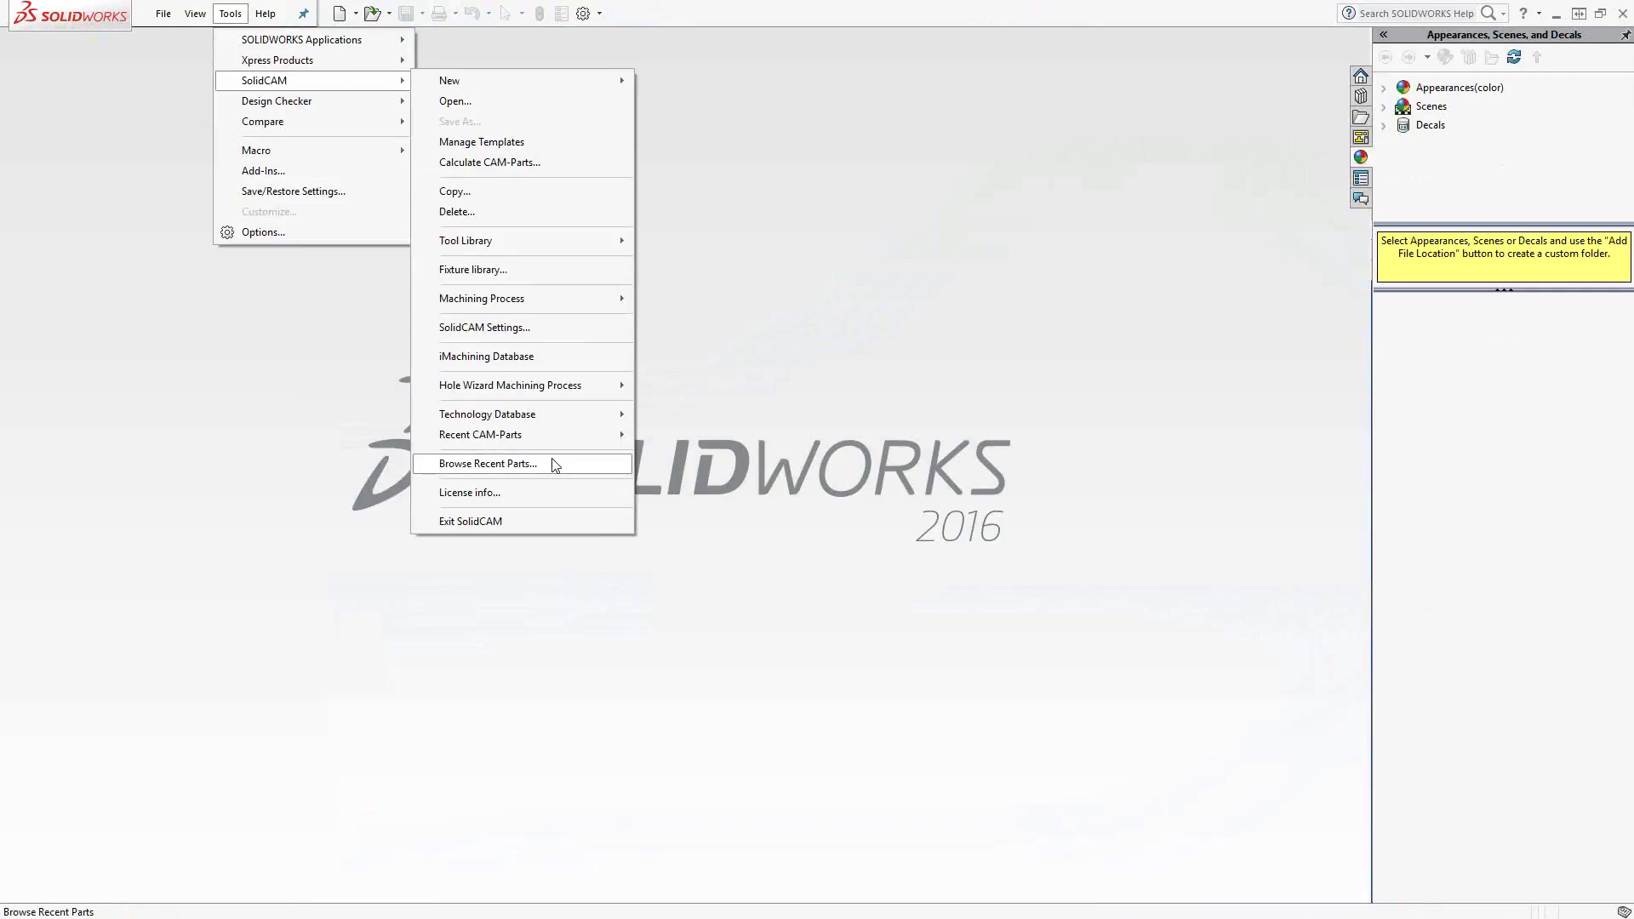
mouse_move(558, 435)
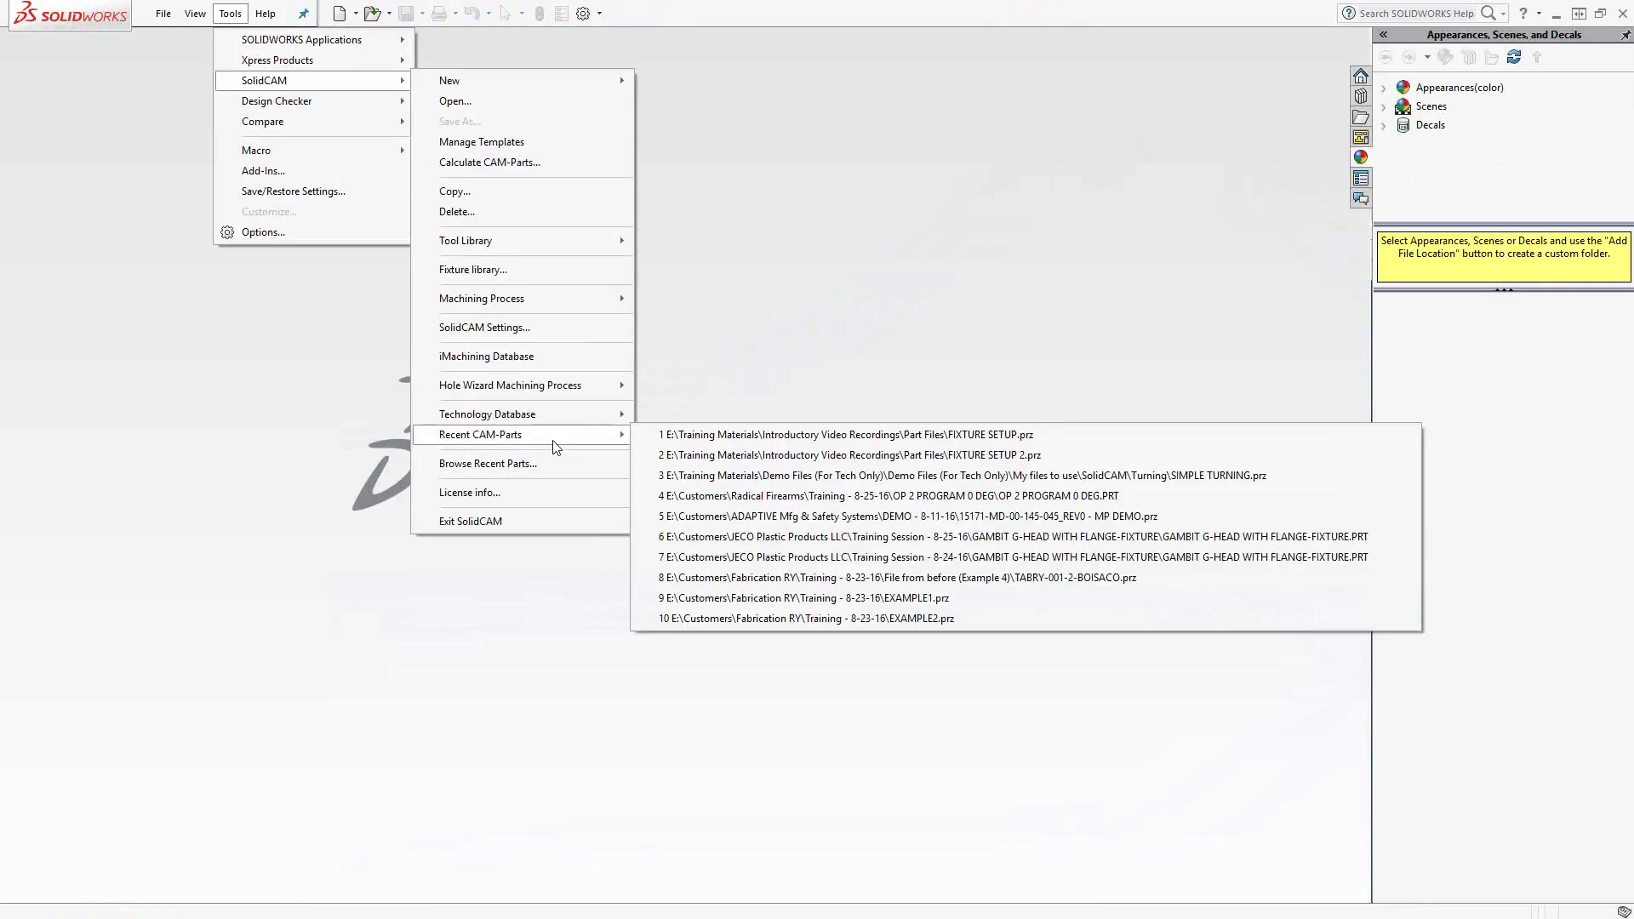
click(792, 455)
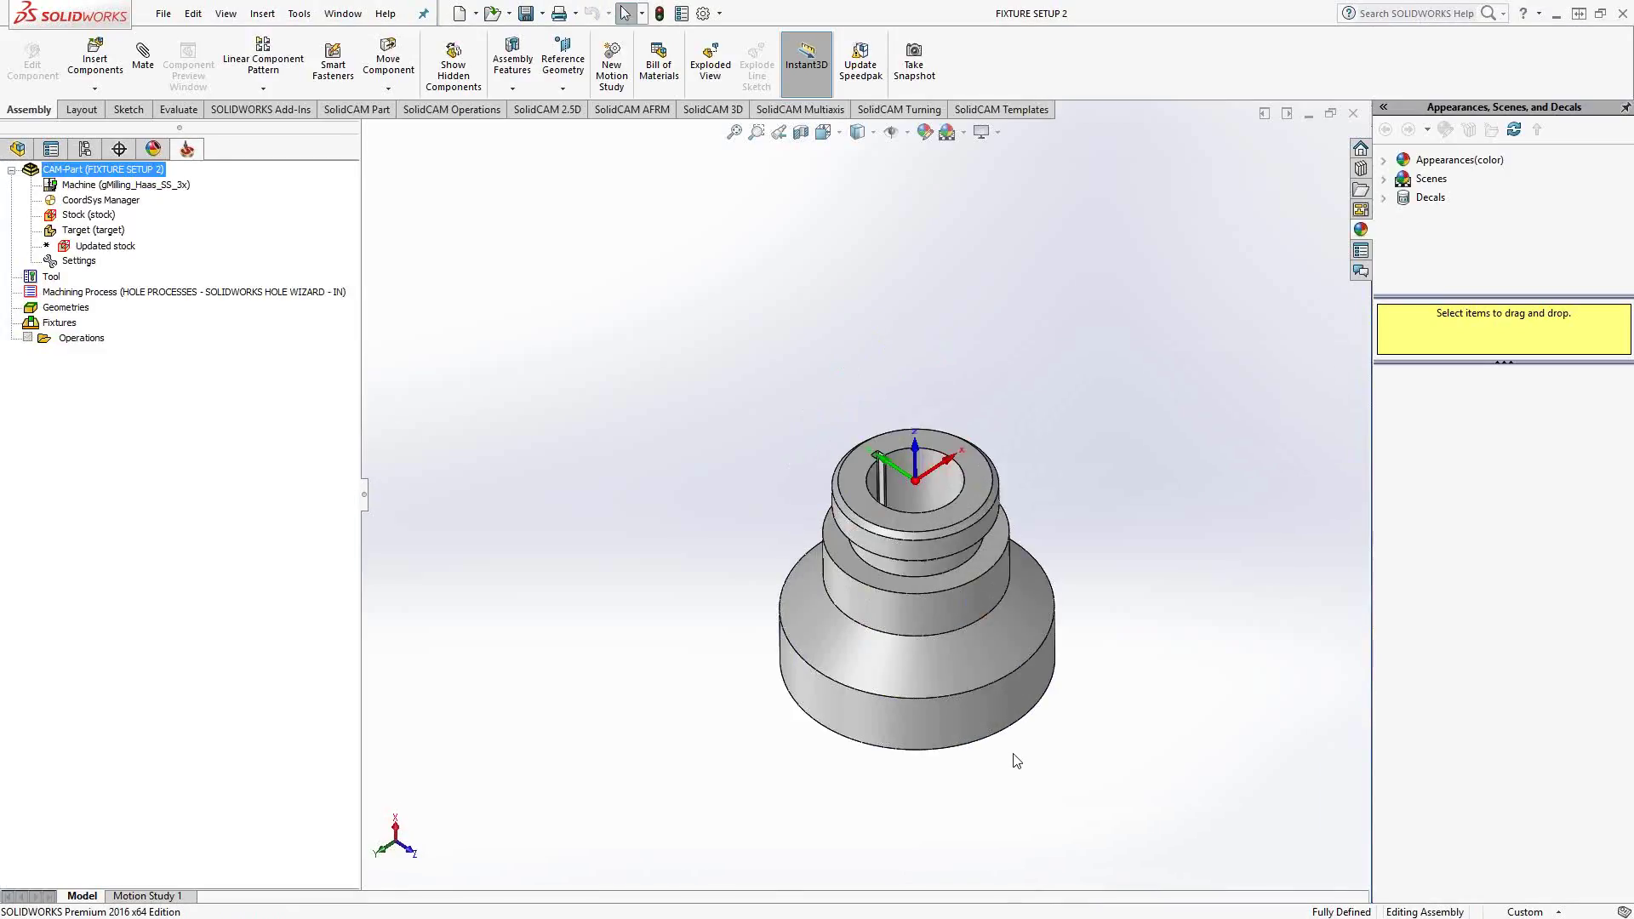
- Start inserting a component into the assembly and browse to the Training Materials > Introductory Video Recordings > Part Files folder on drive E
scroll(1007, 759, down, 3)
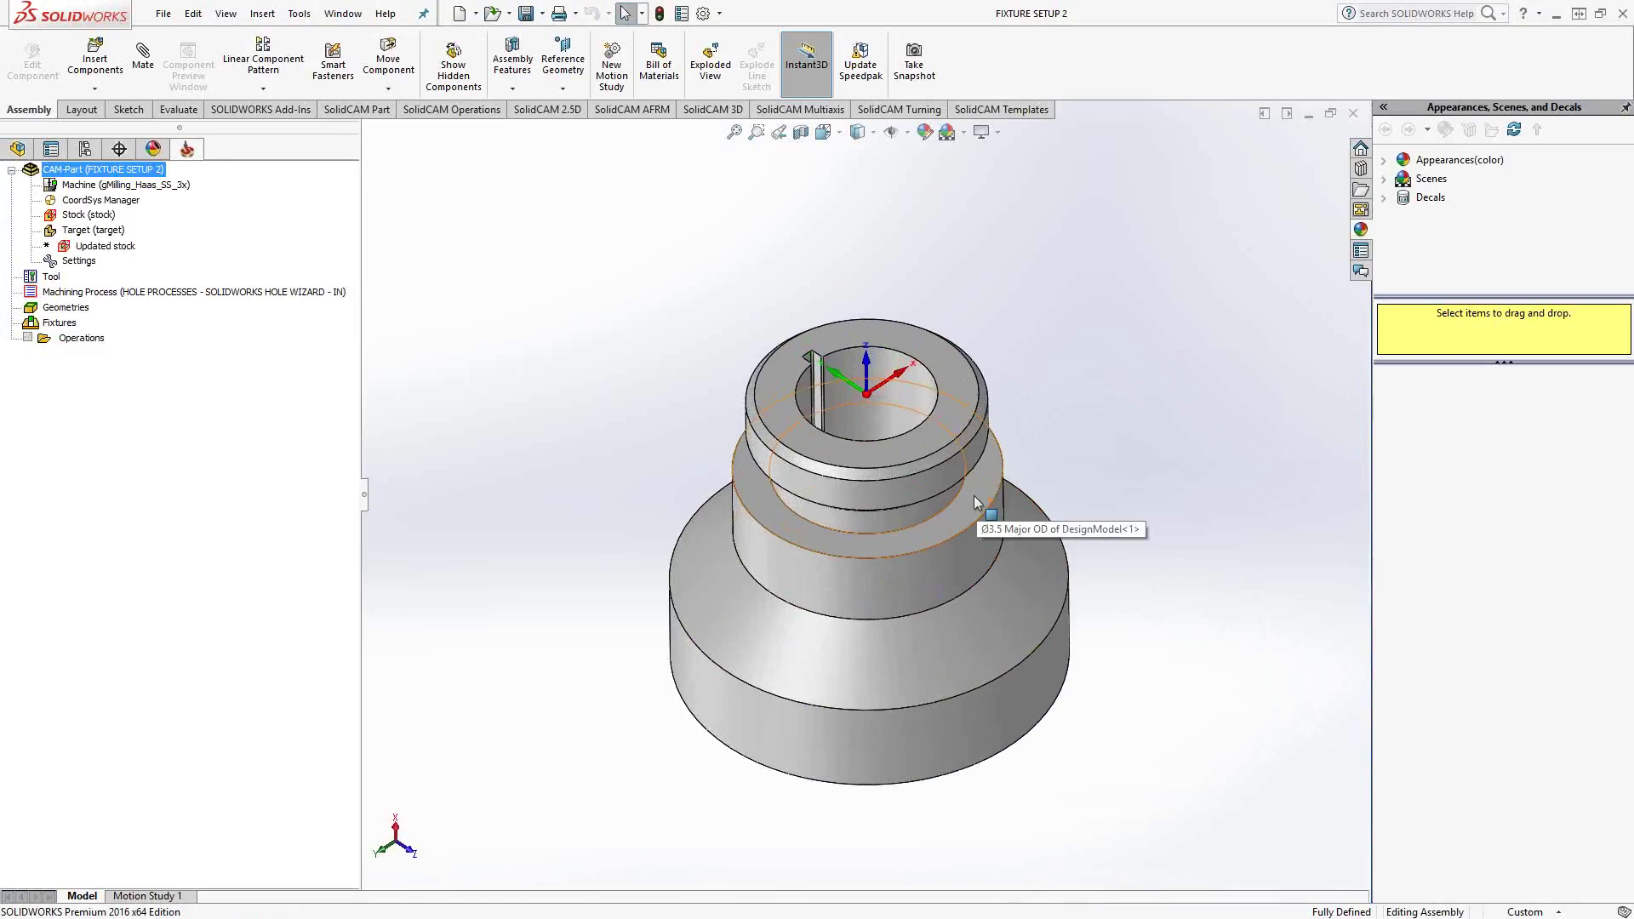
scroll(974, 495, down, 2)
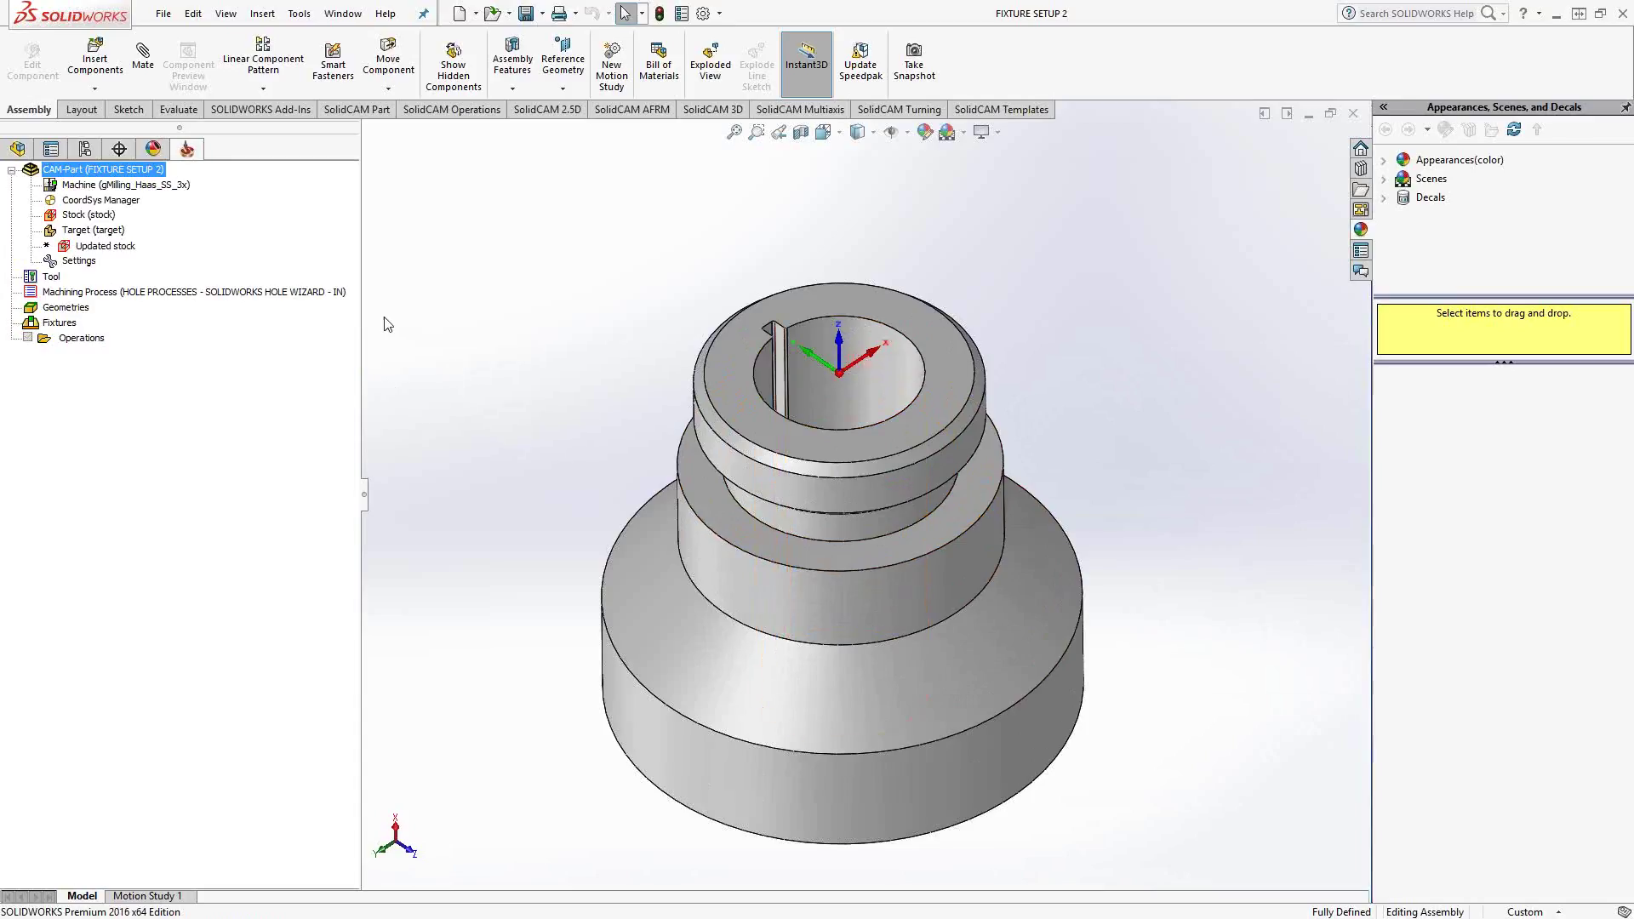
click(17, 150)
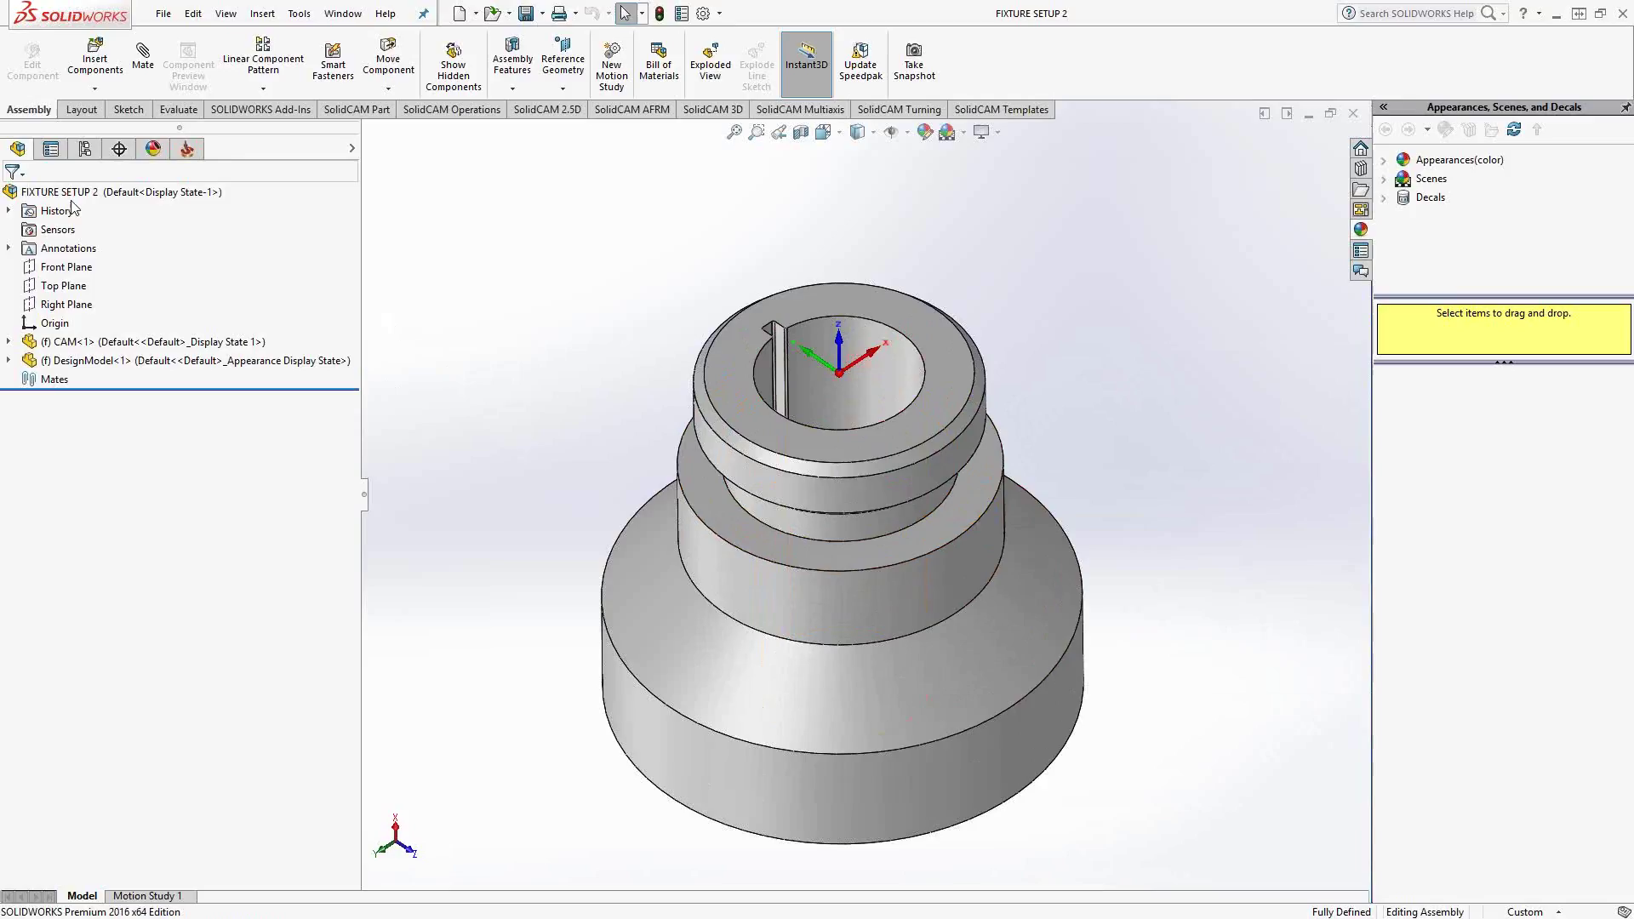
click(95, 53)
click(176, 457)
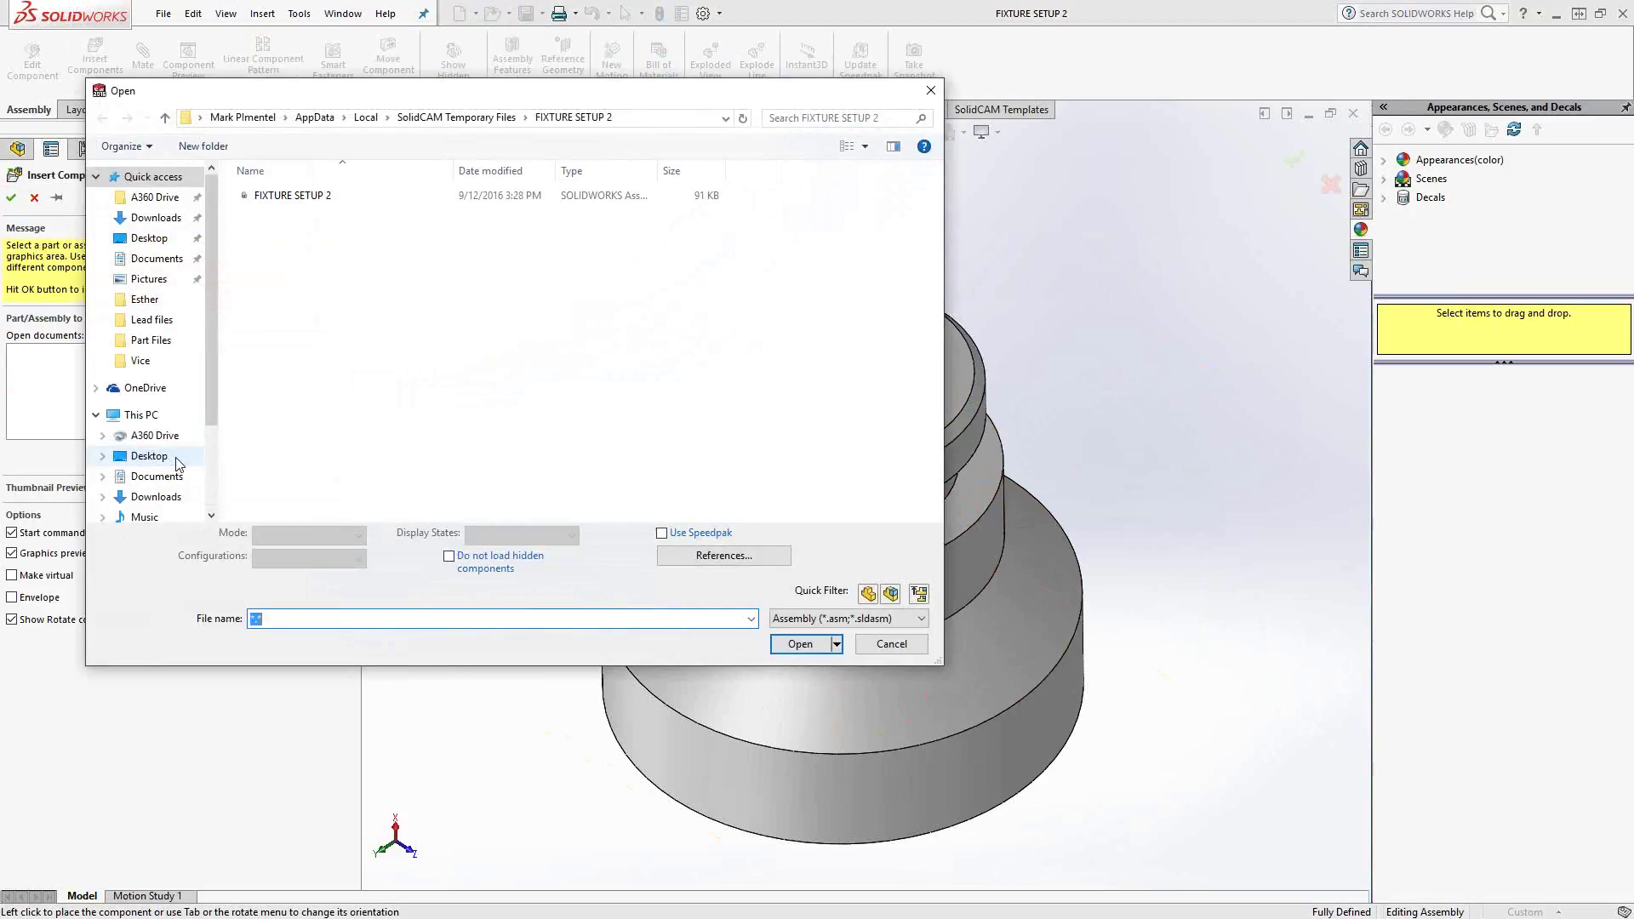
scroll(191, 422, down, 2)
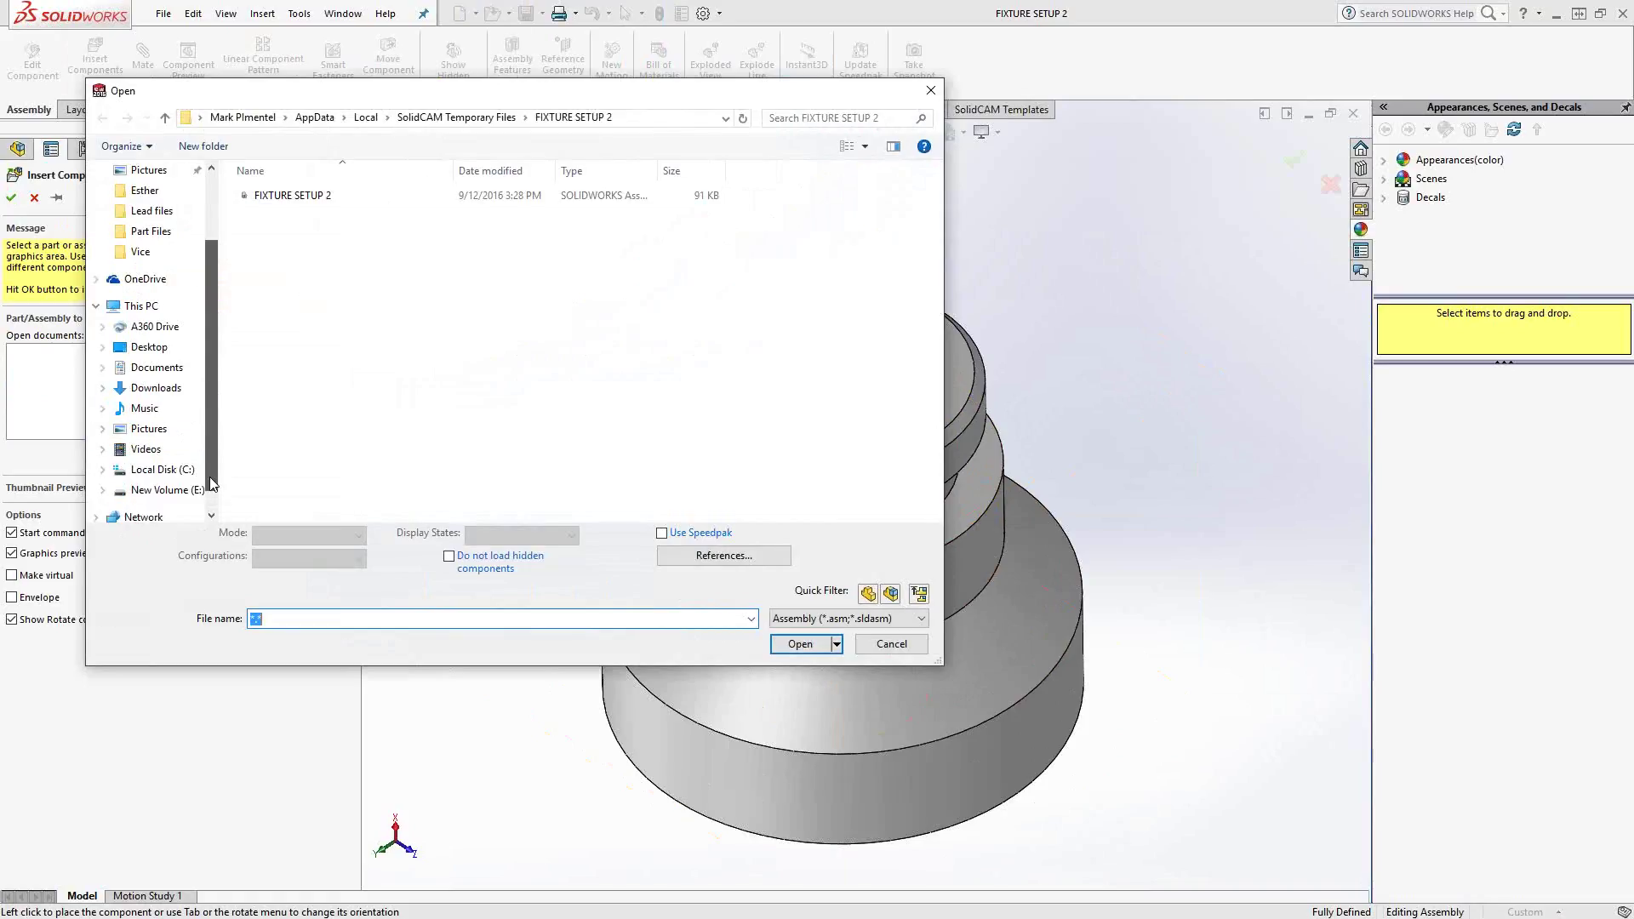
click(201, 469)
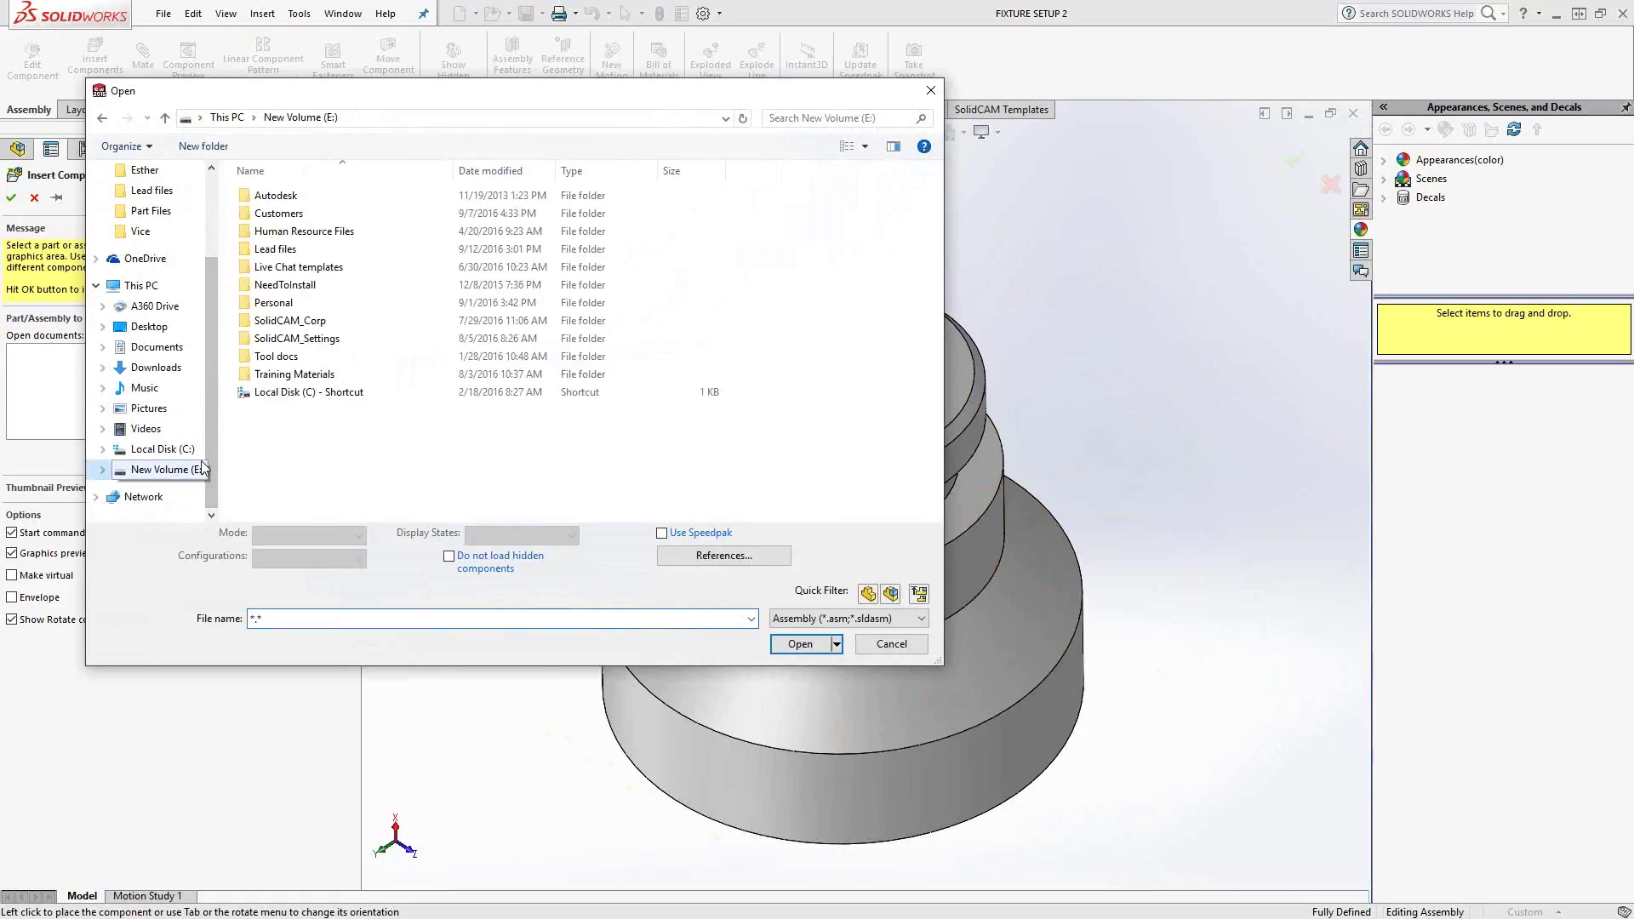
double_click(295, 374)
double_click(336, 285)
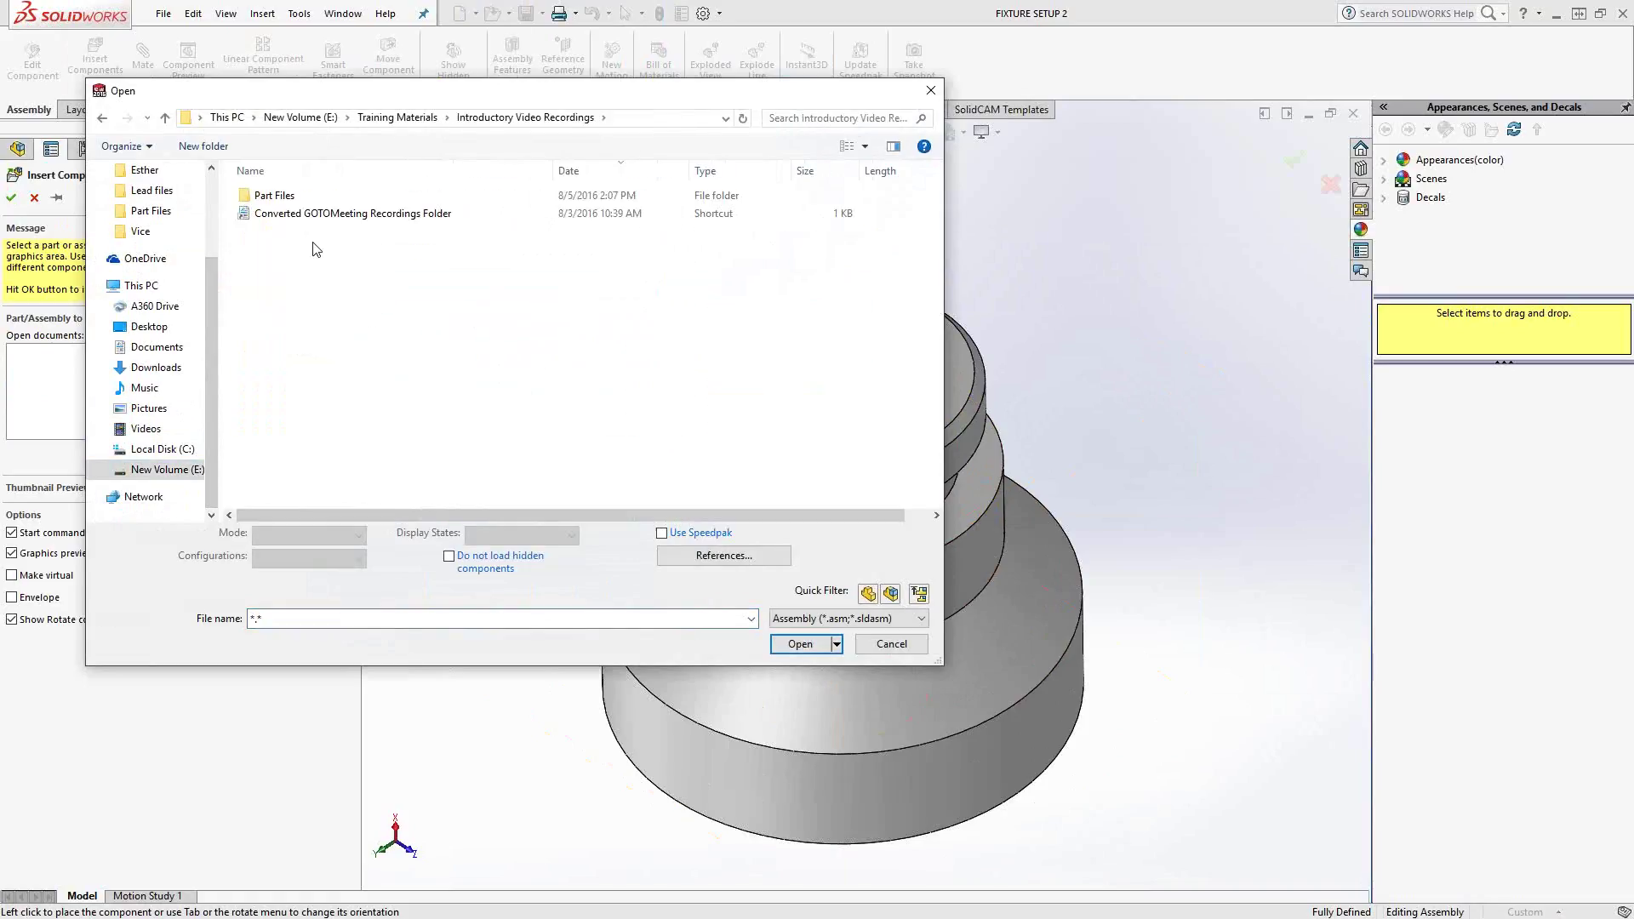
double_click(264, 195)
- Insert the Kurt D675 Vice assembly from the Vice folder and place it in open space beside the design model
click(289, 248)
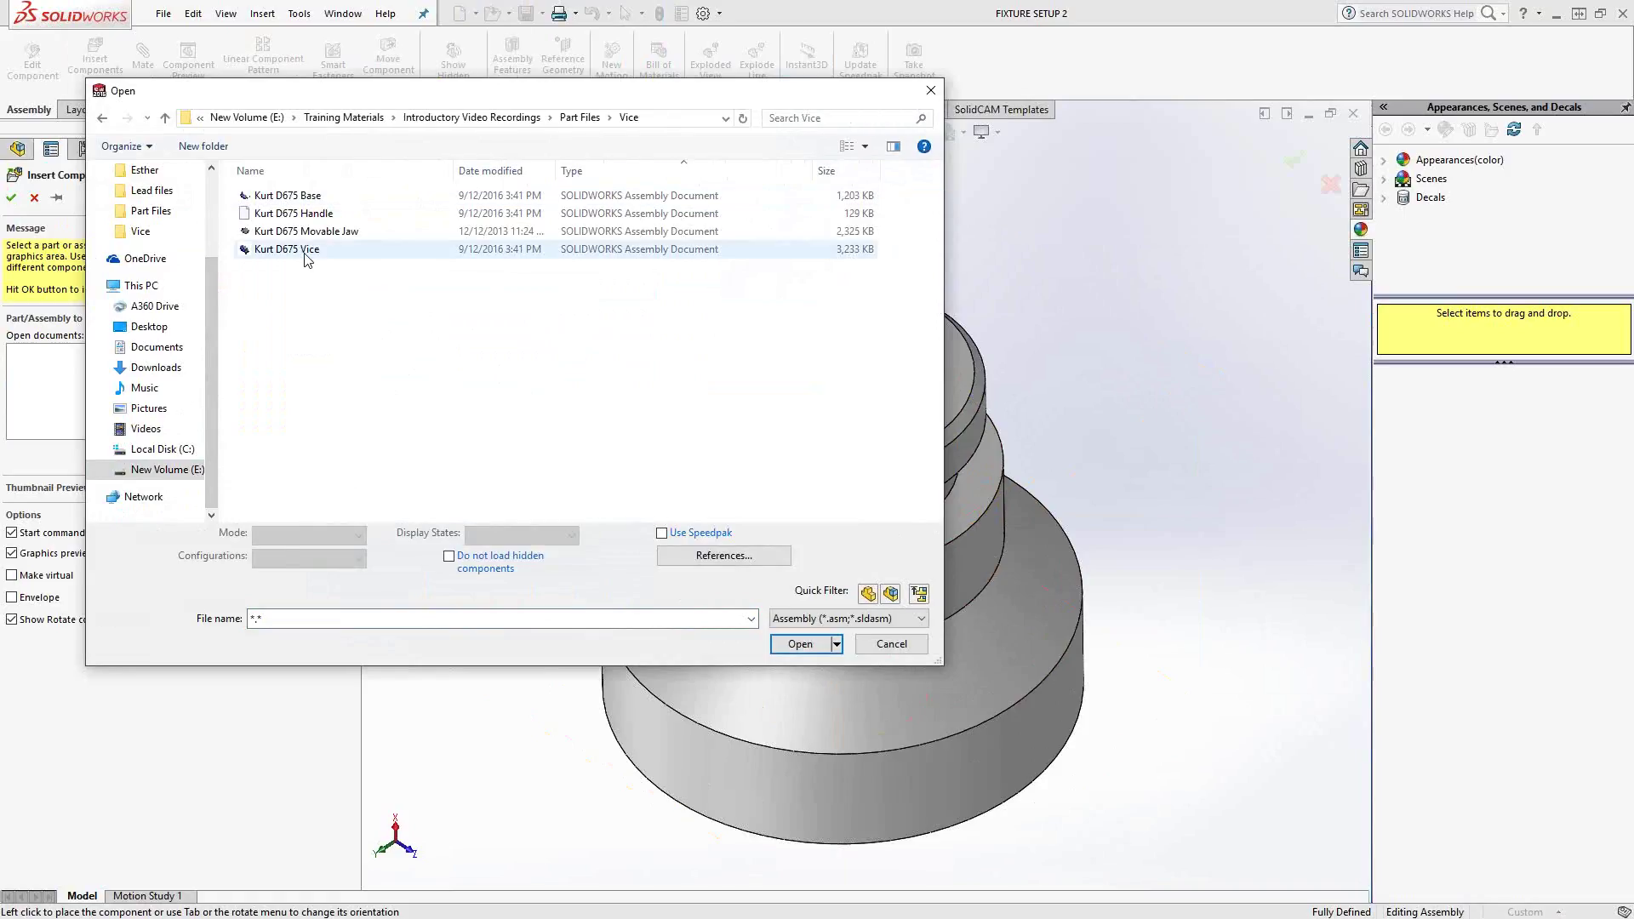
click(801, 644)
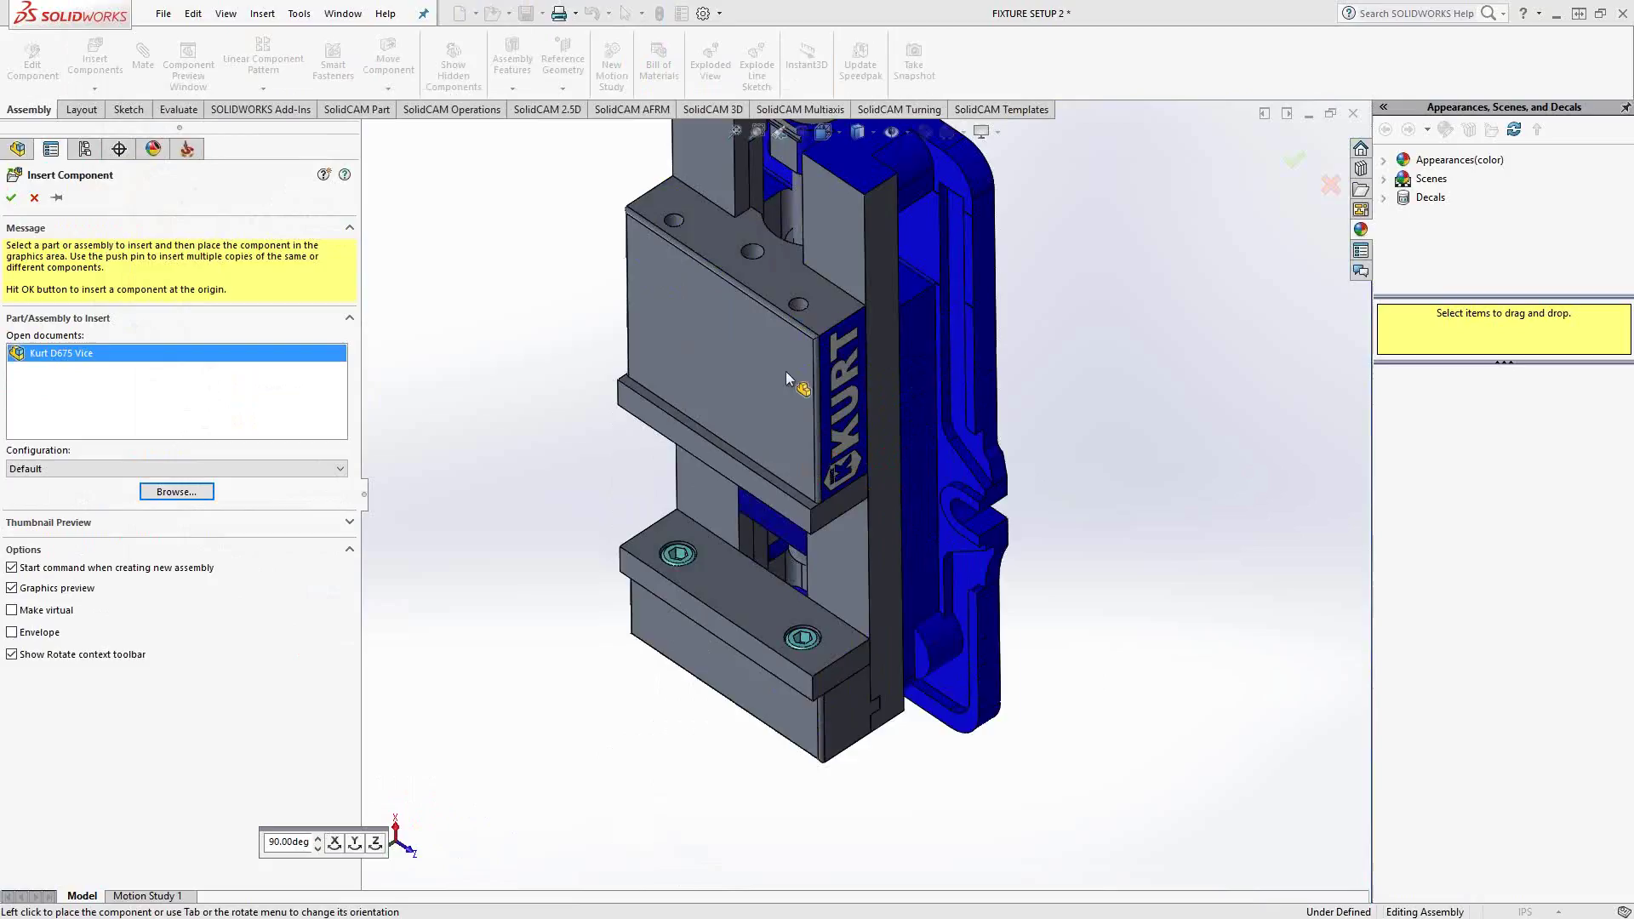
scroll(651, 374, up, 3)
click(610, 340)
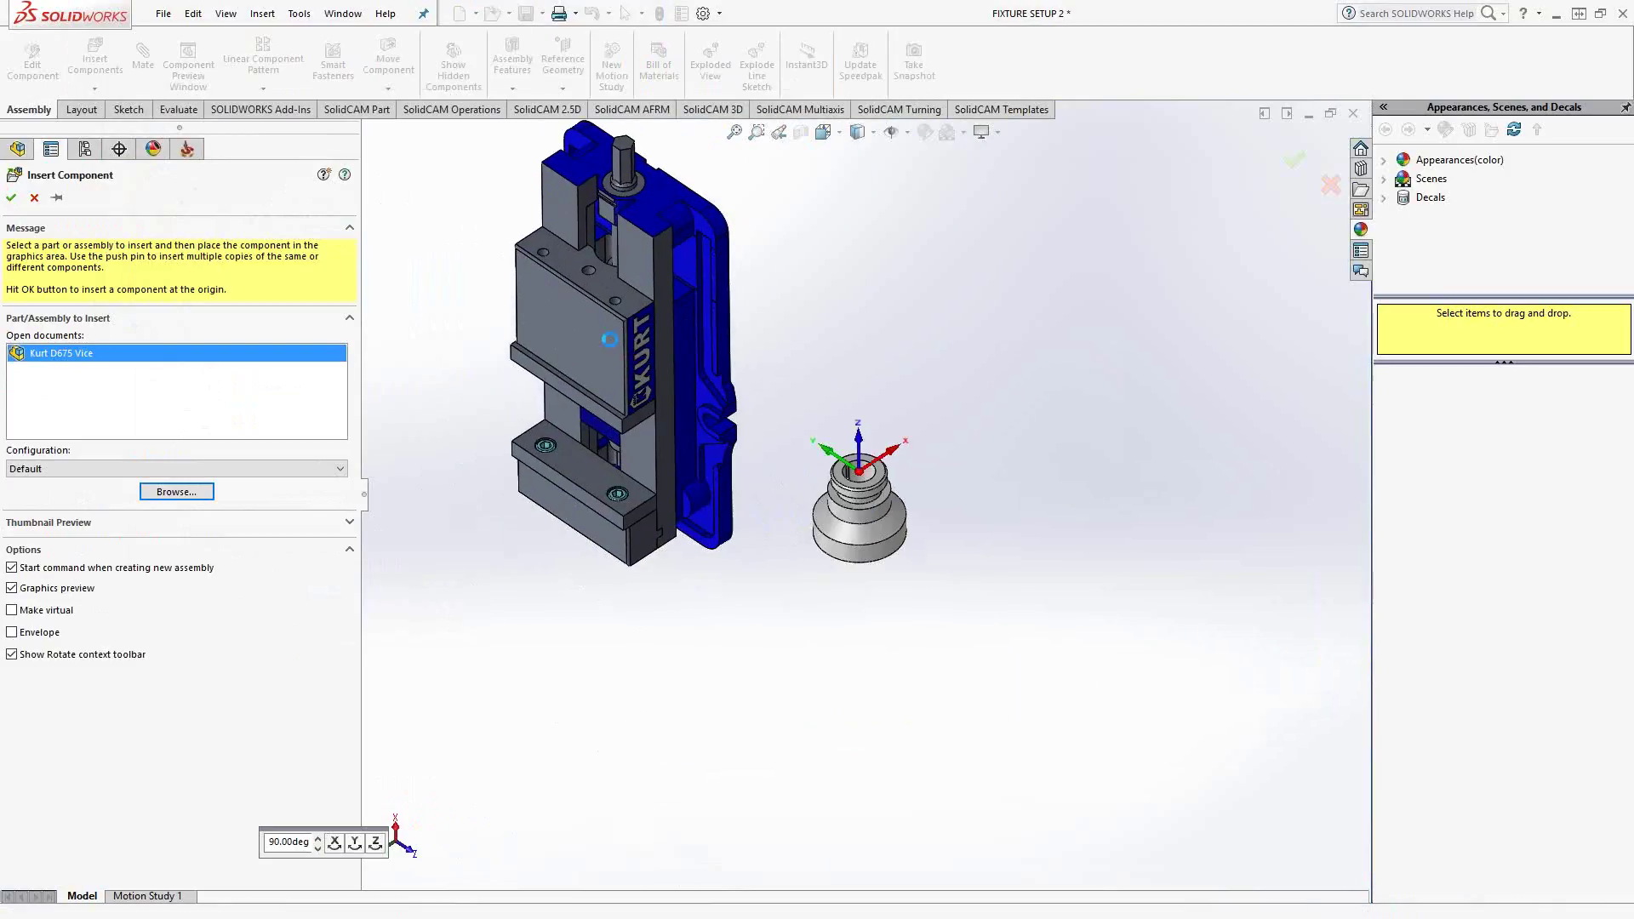
- Add a 0.25 in distance mate between the top face of the vice base's front jaw and the design model's bottom face
middle_drag(485, 364, 514, 438)
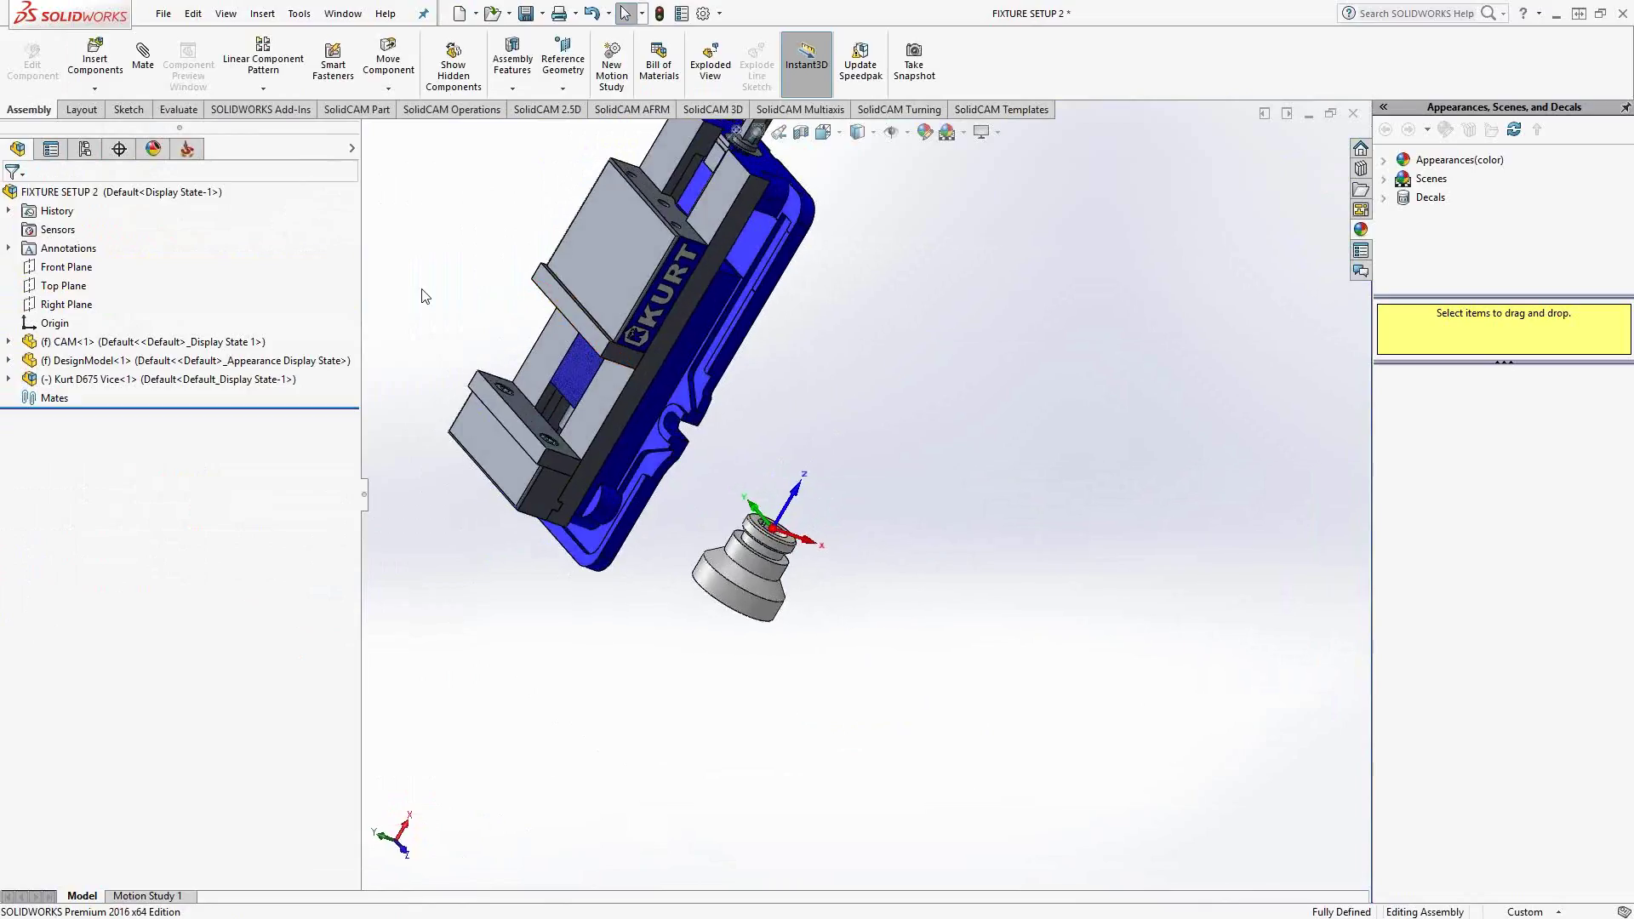
click(143, 58)
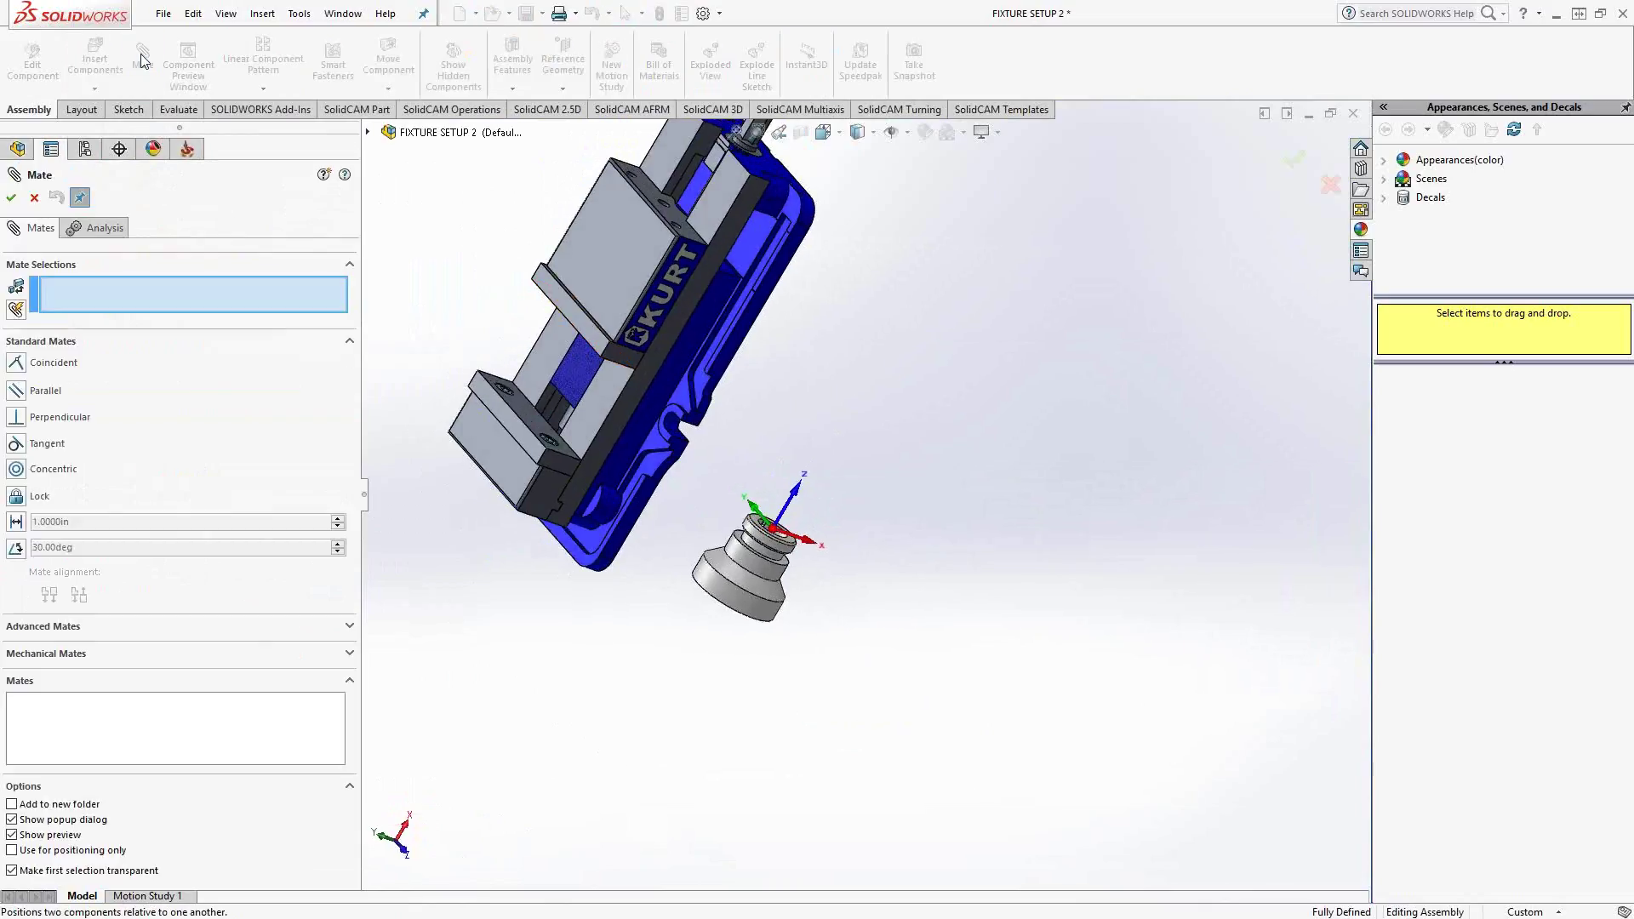
click(16, 522)
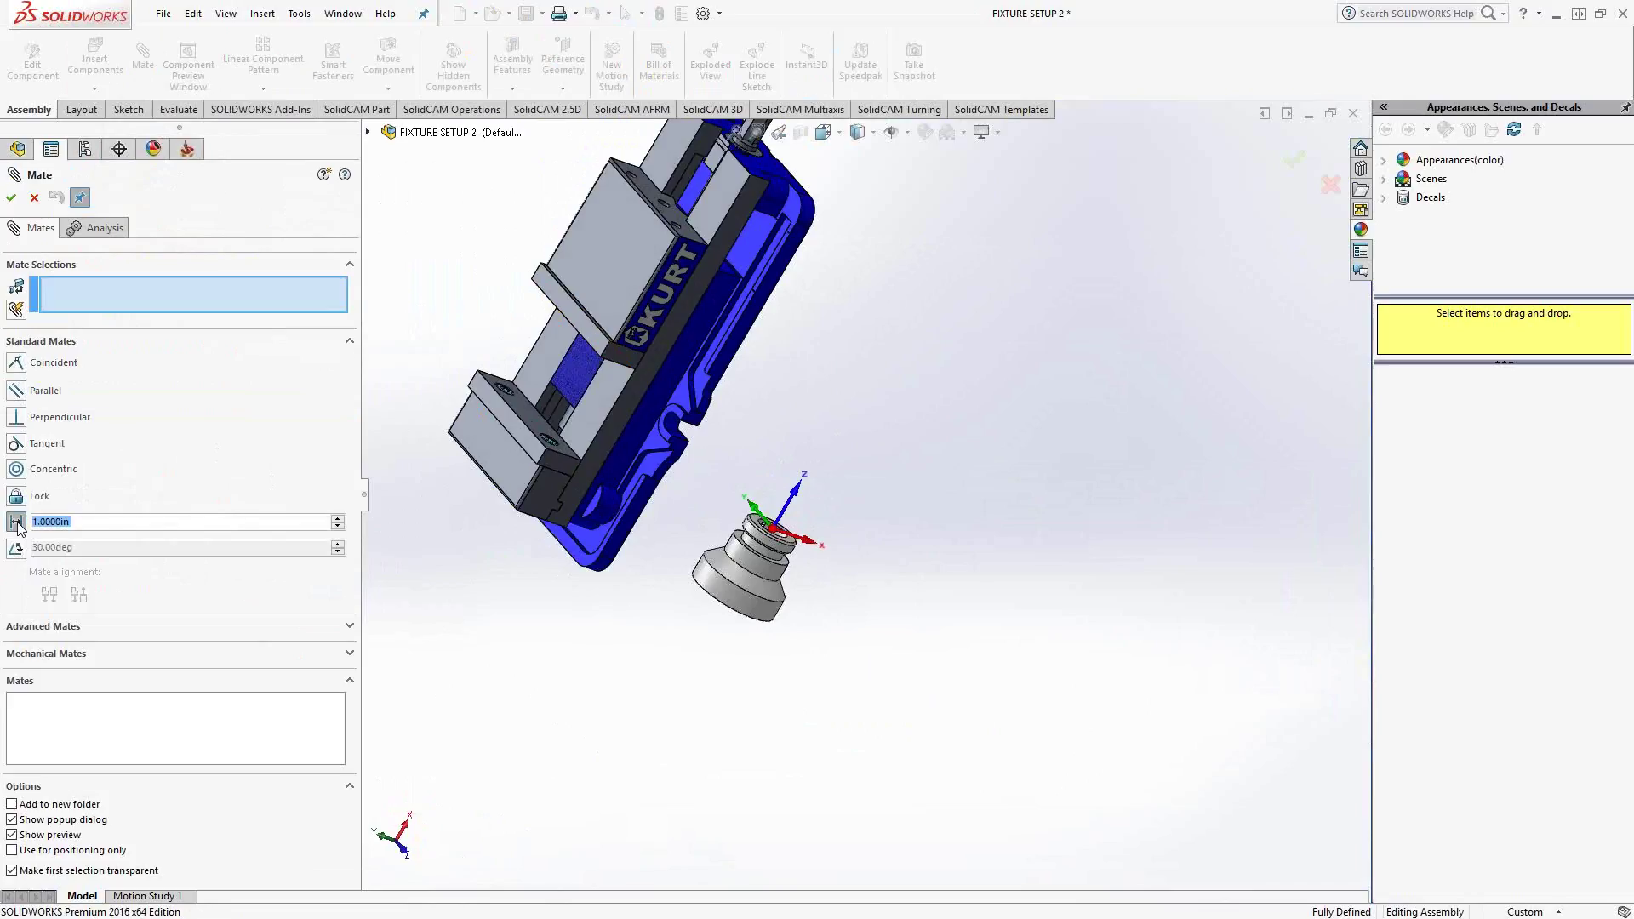
text(.25)
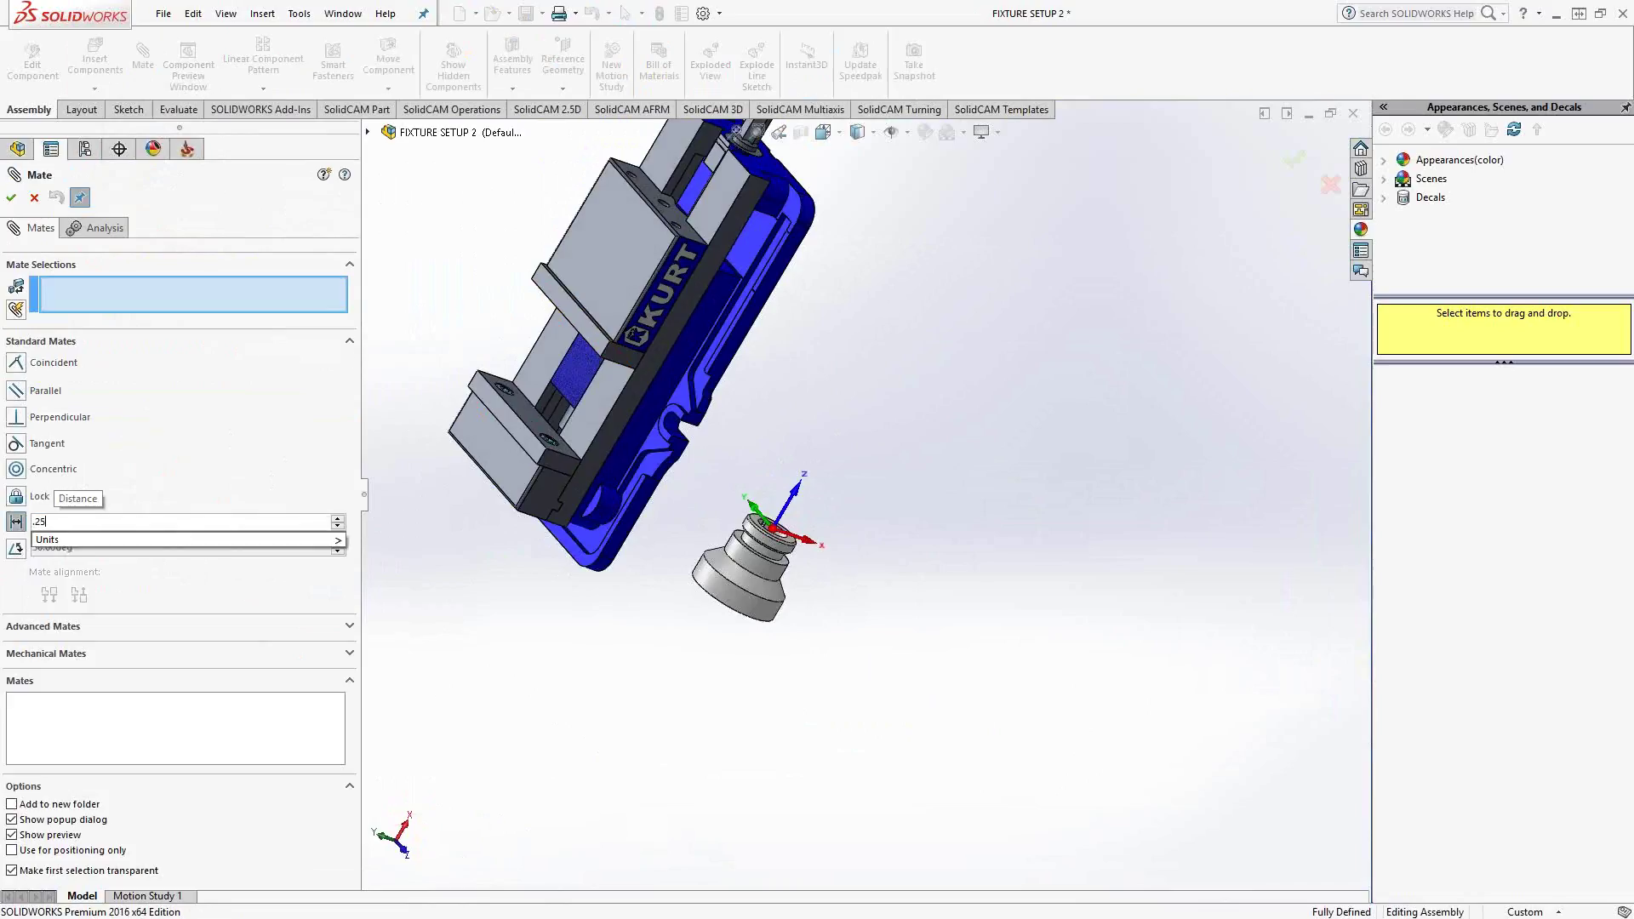
key(Return)
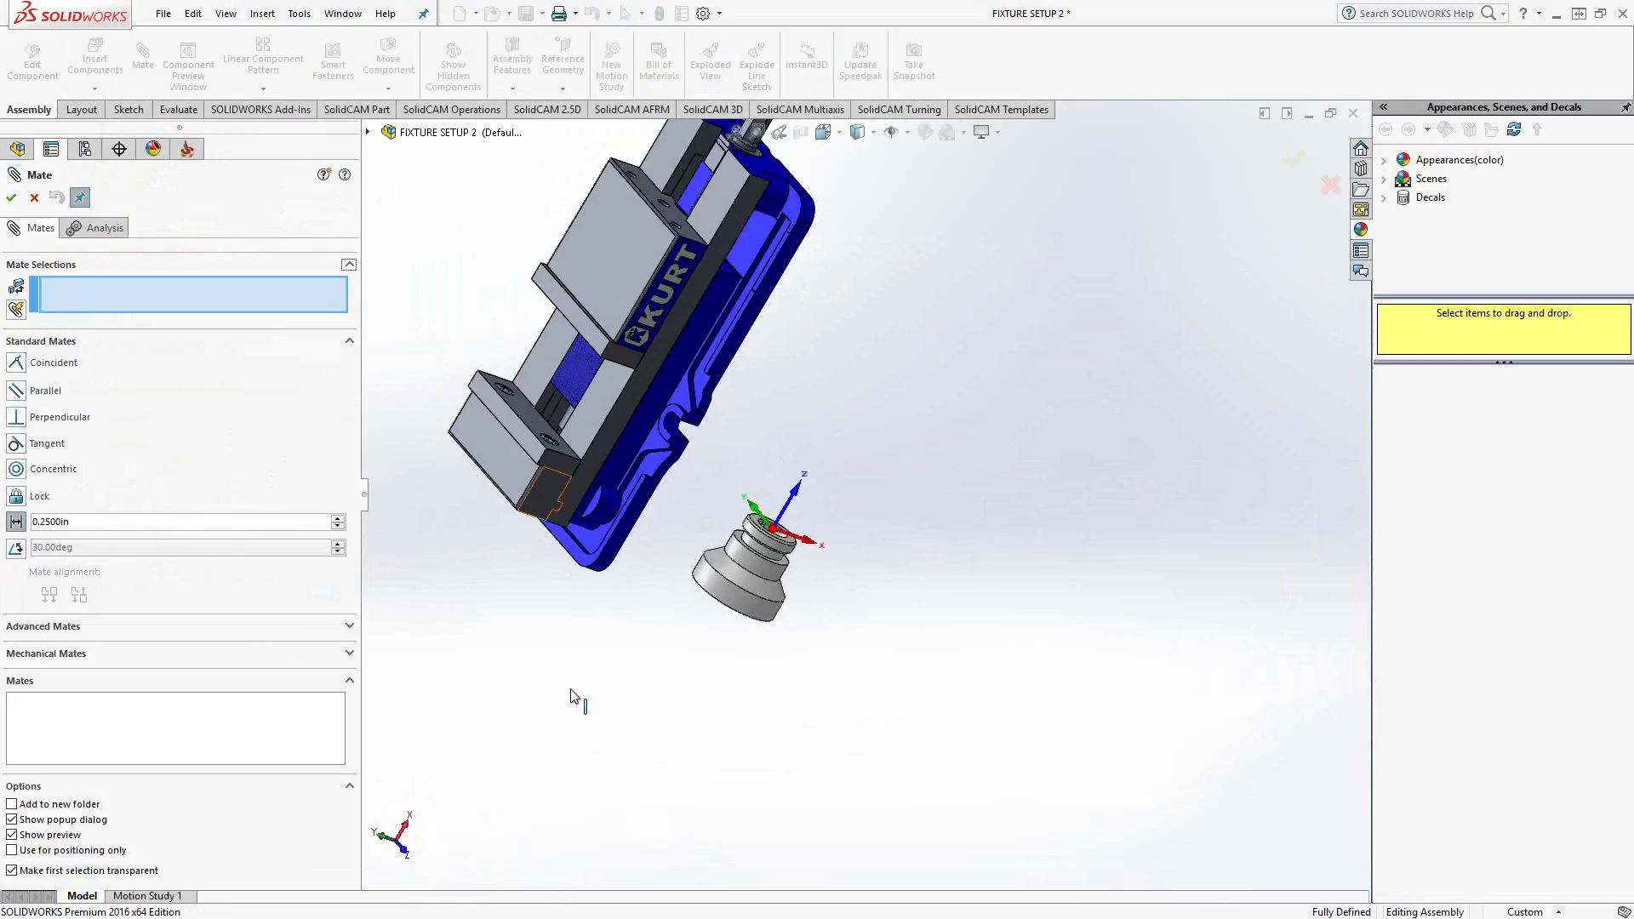
click(518, 427)
middle_drag(584, 666, 740, 631)
click(810, 534)
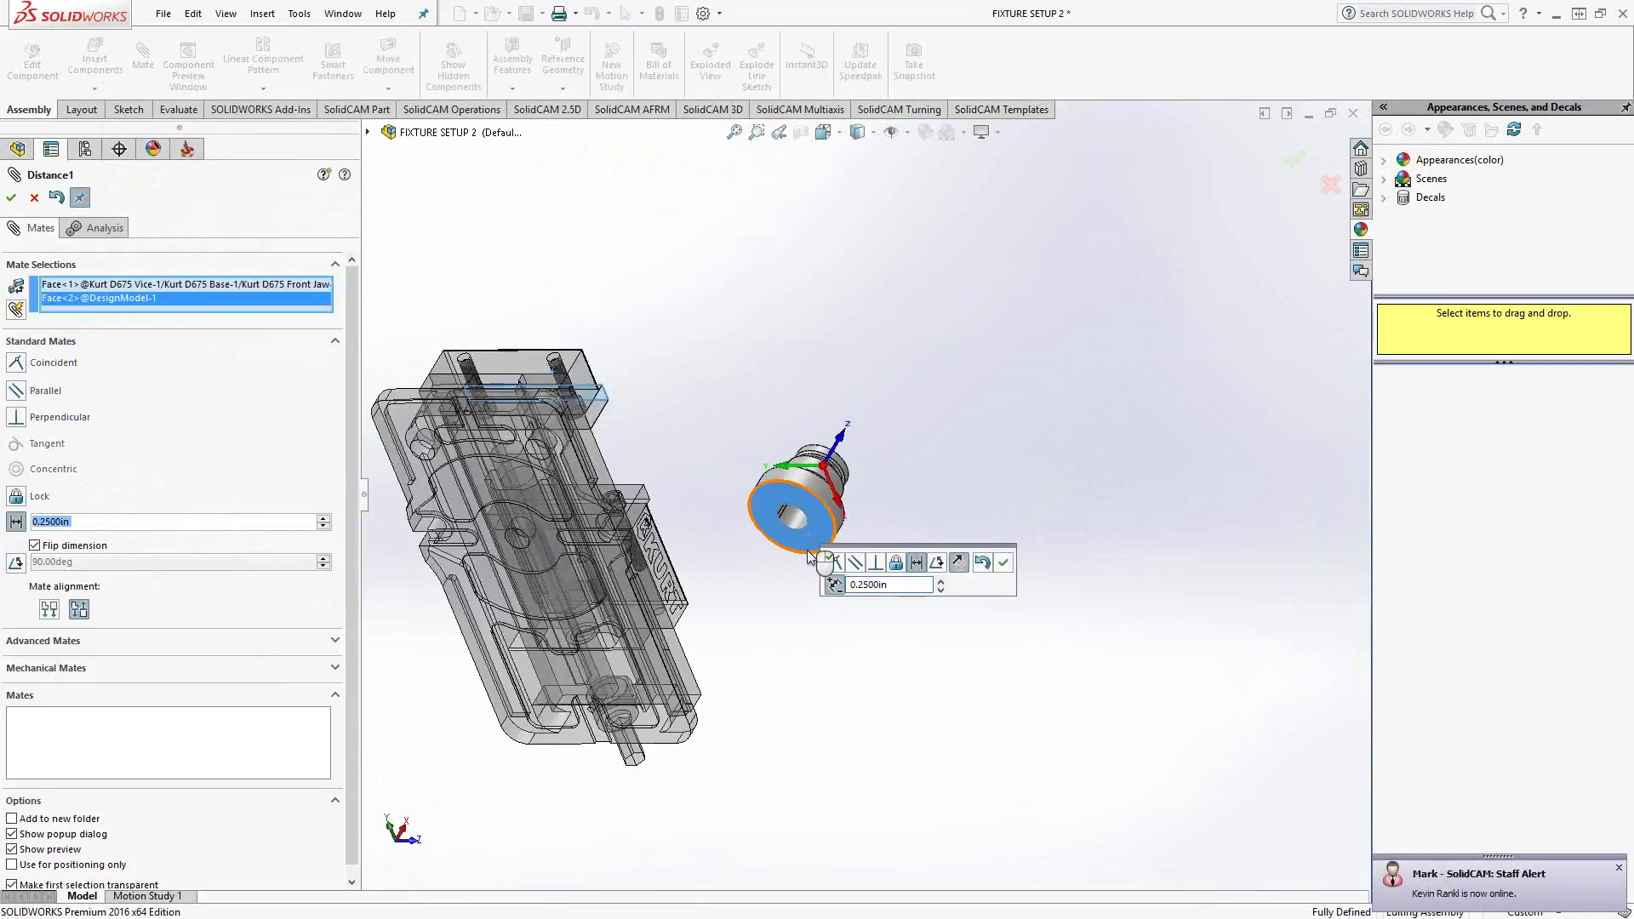
click(999, 563)
scroll(1001, 521, up, 5)
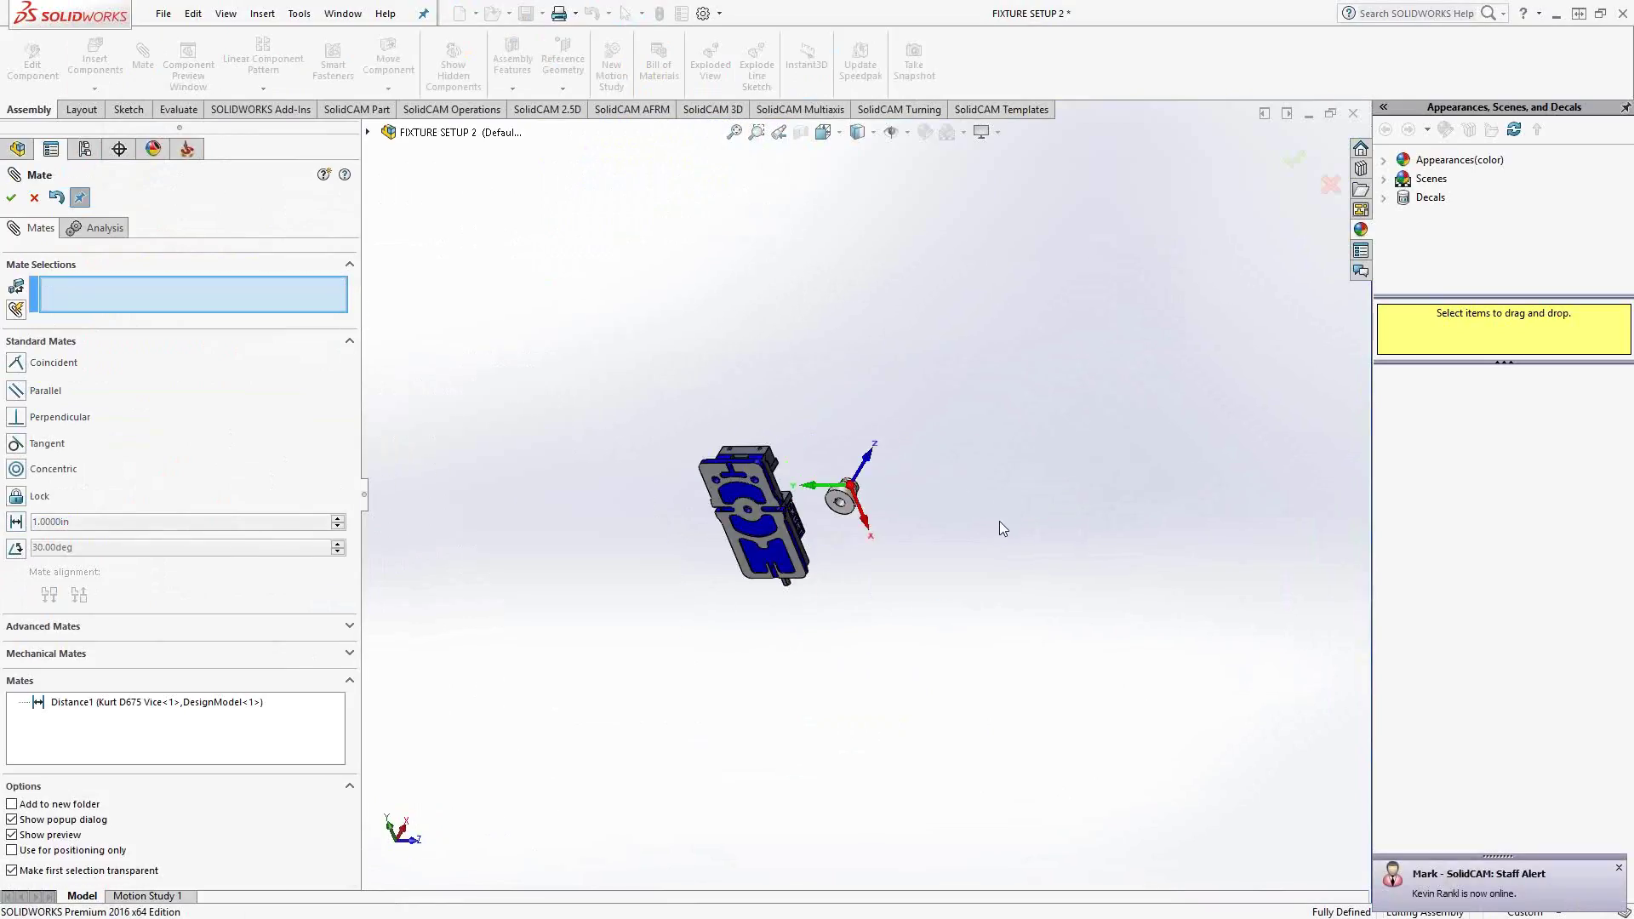
middle_drag(998, 520, 761, 633)
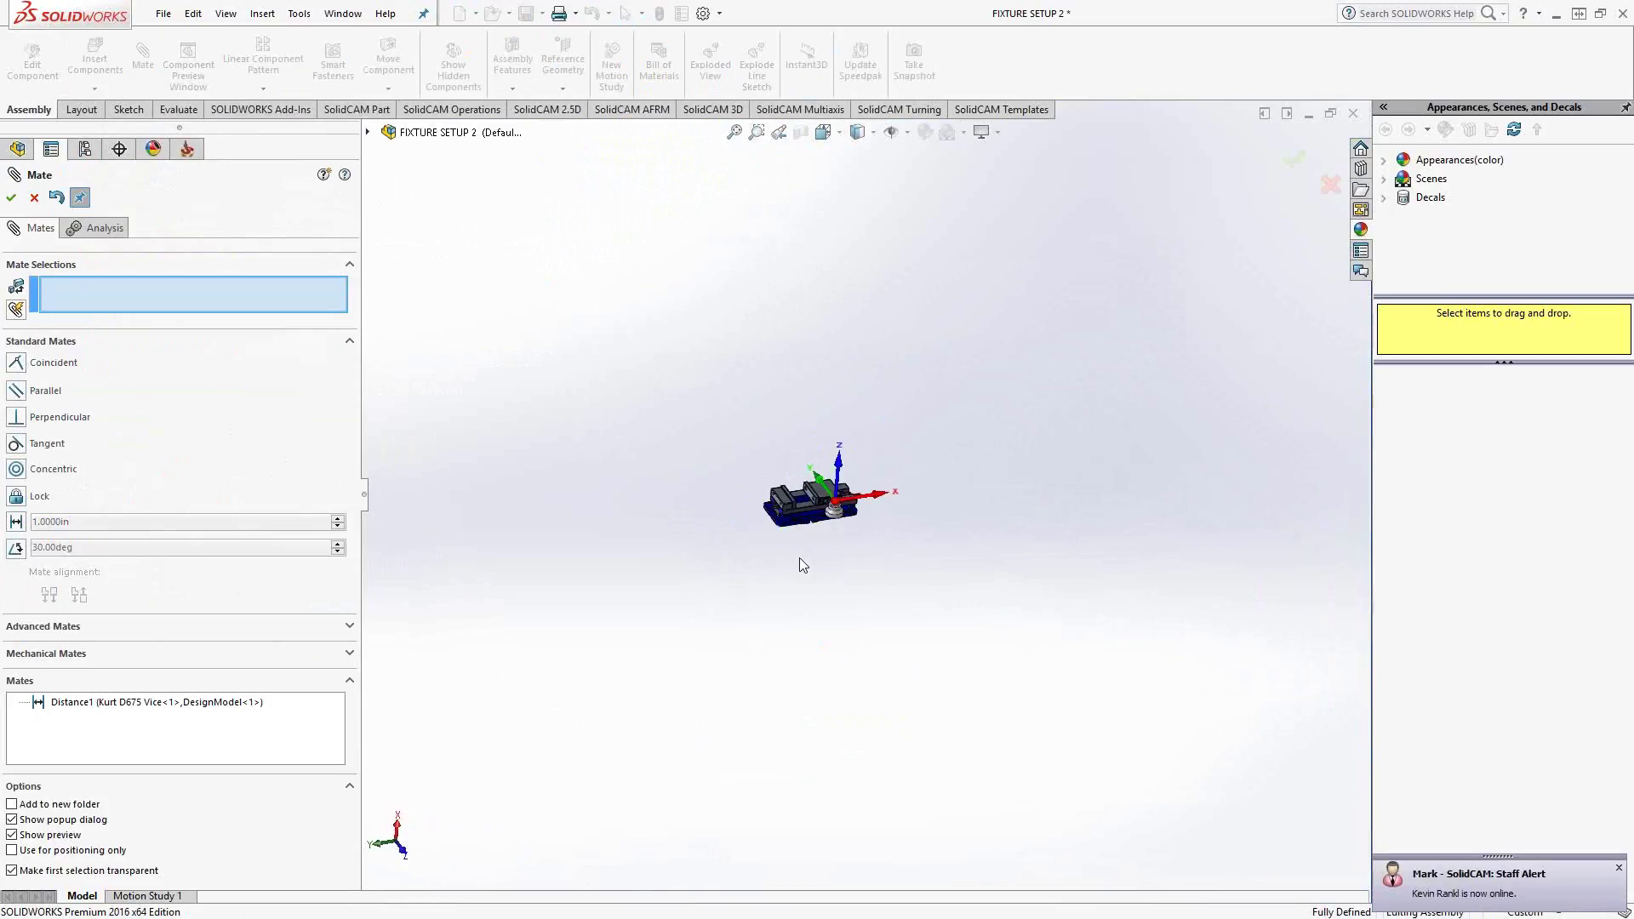
scroll(791, 526, down, 5)
middle_drag(701, 439, 822, 727)
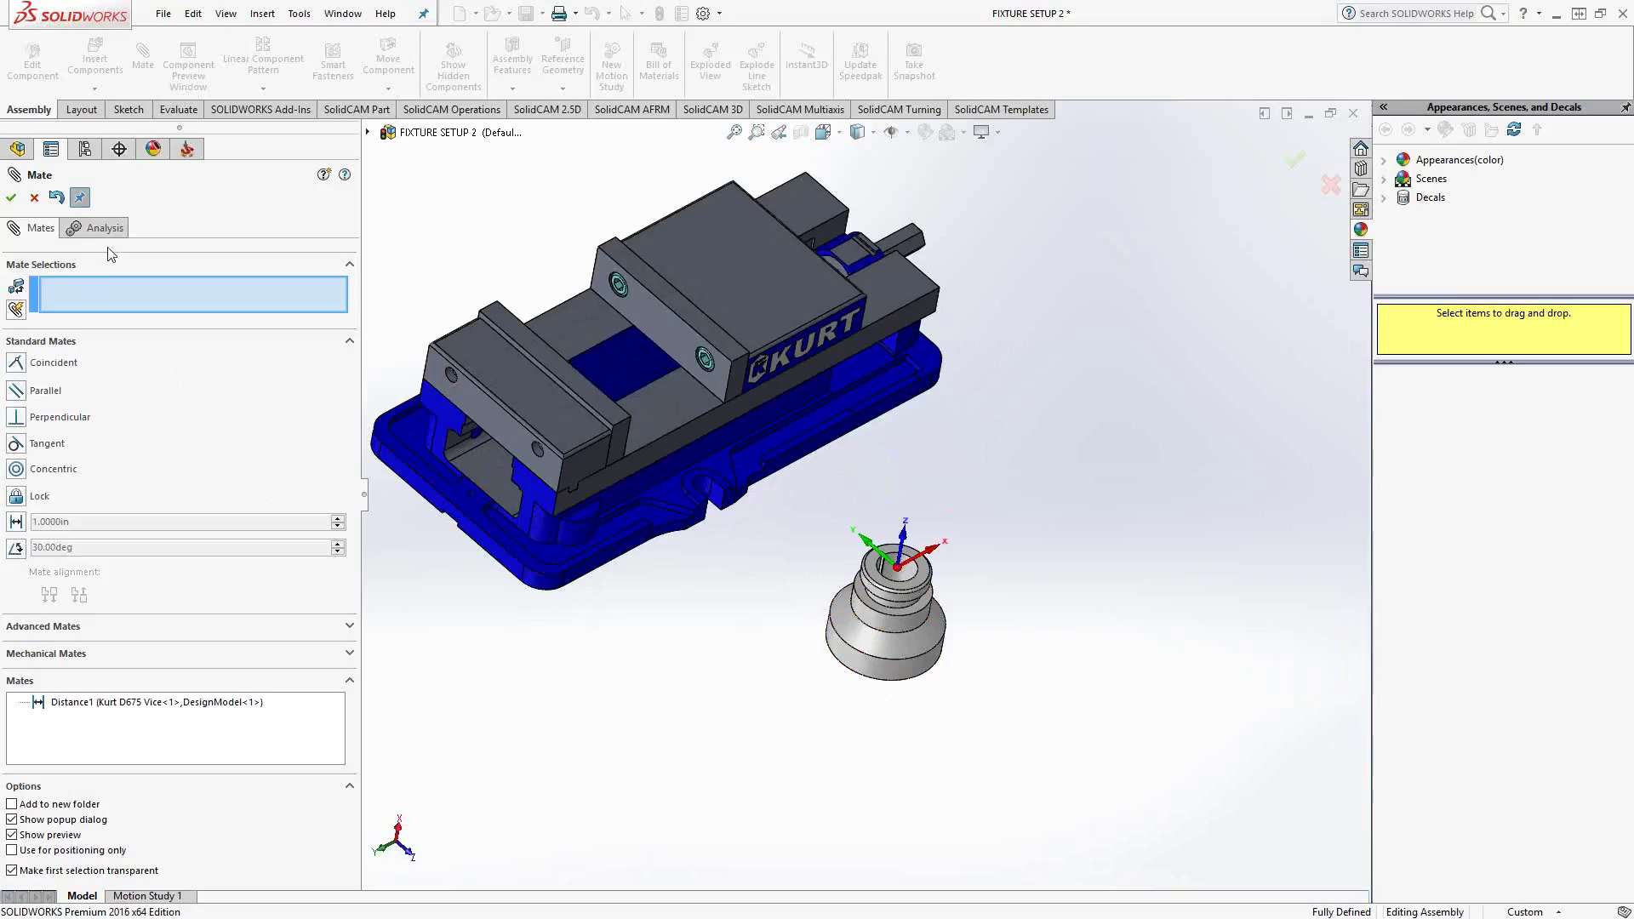
click(11, 198)
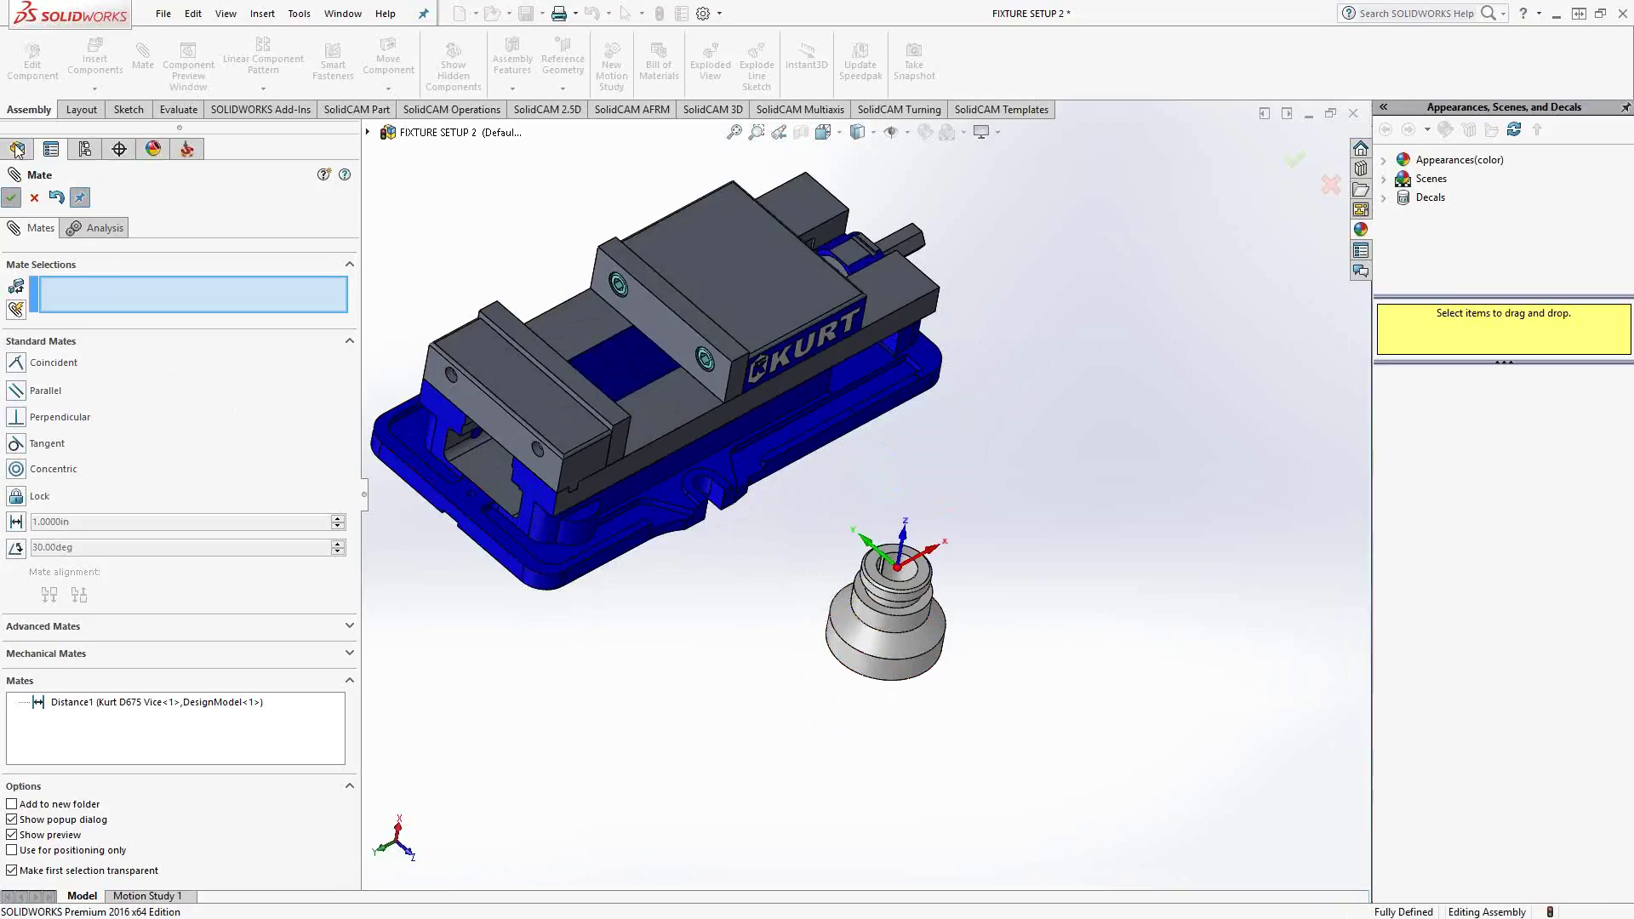
- Make the Kurt D675 Vice subassembly flexible and slide its movable jaw slightly open
click(85, 379)
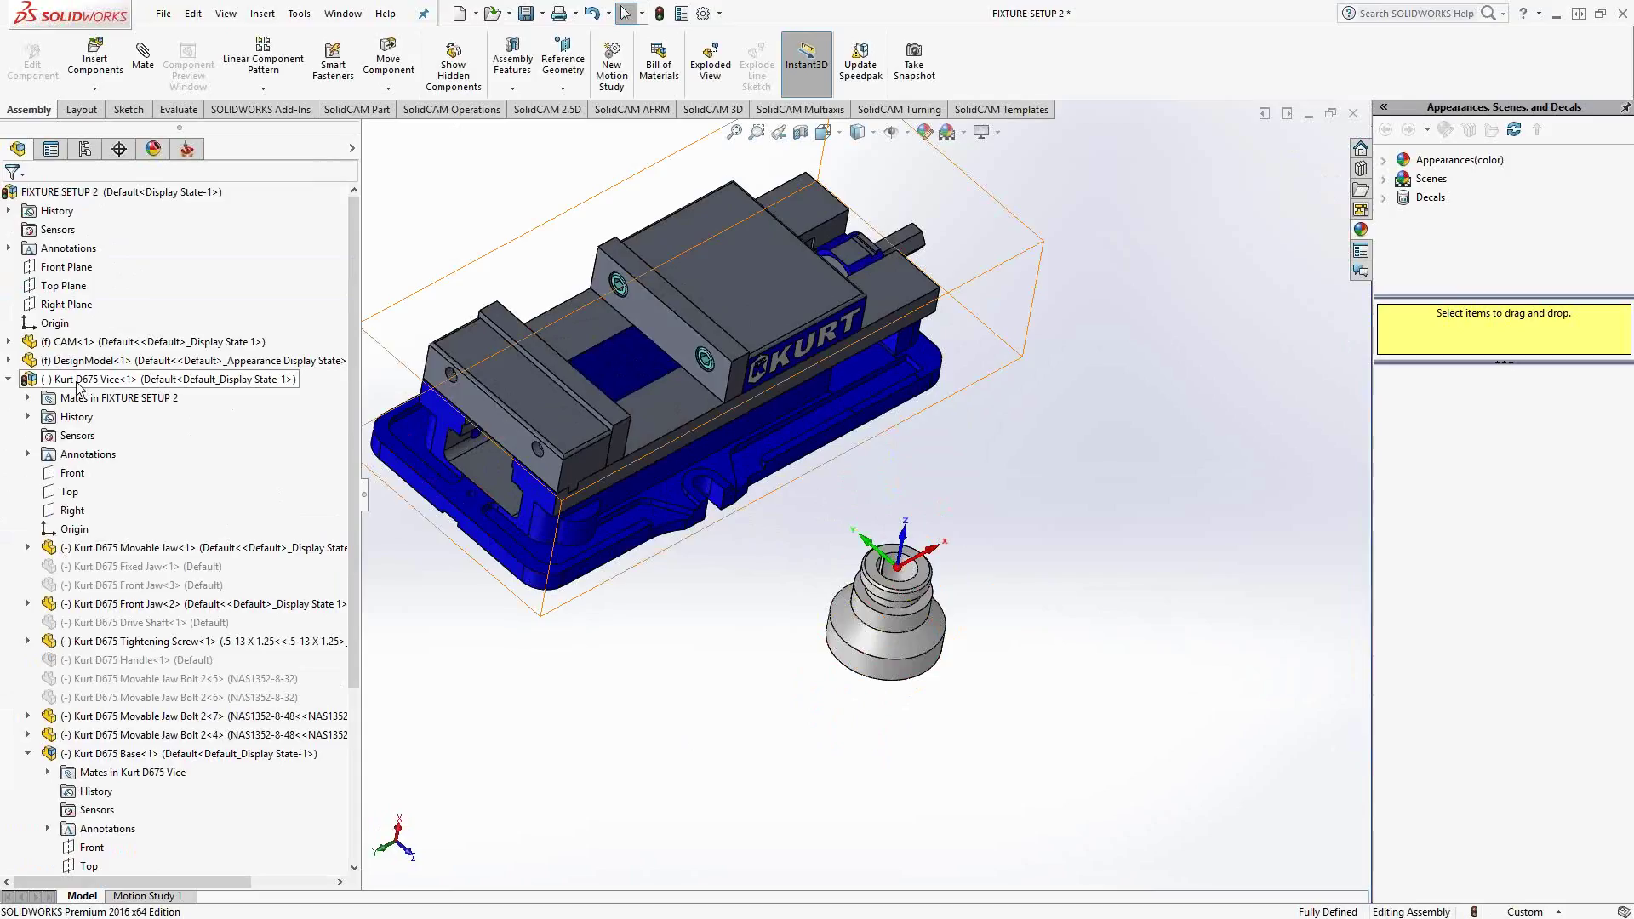
right_click(81, 380)
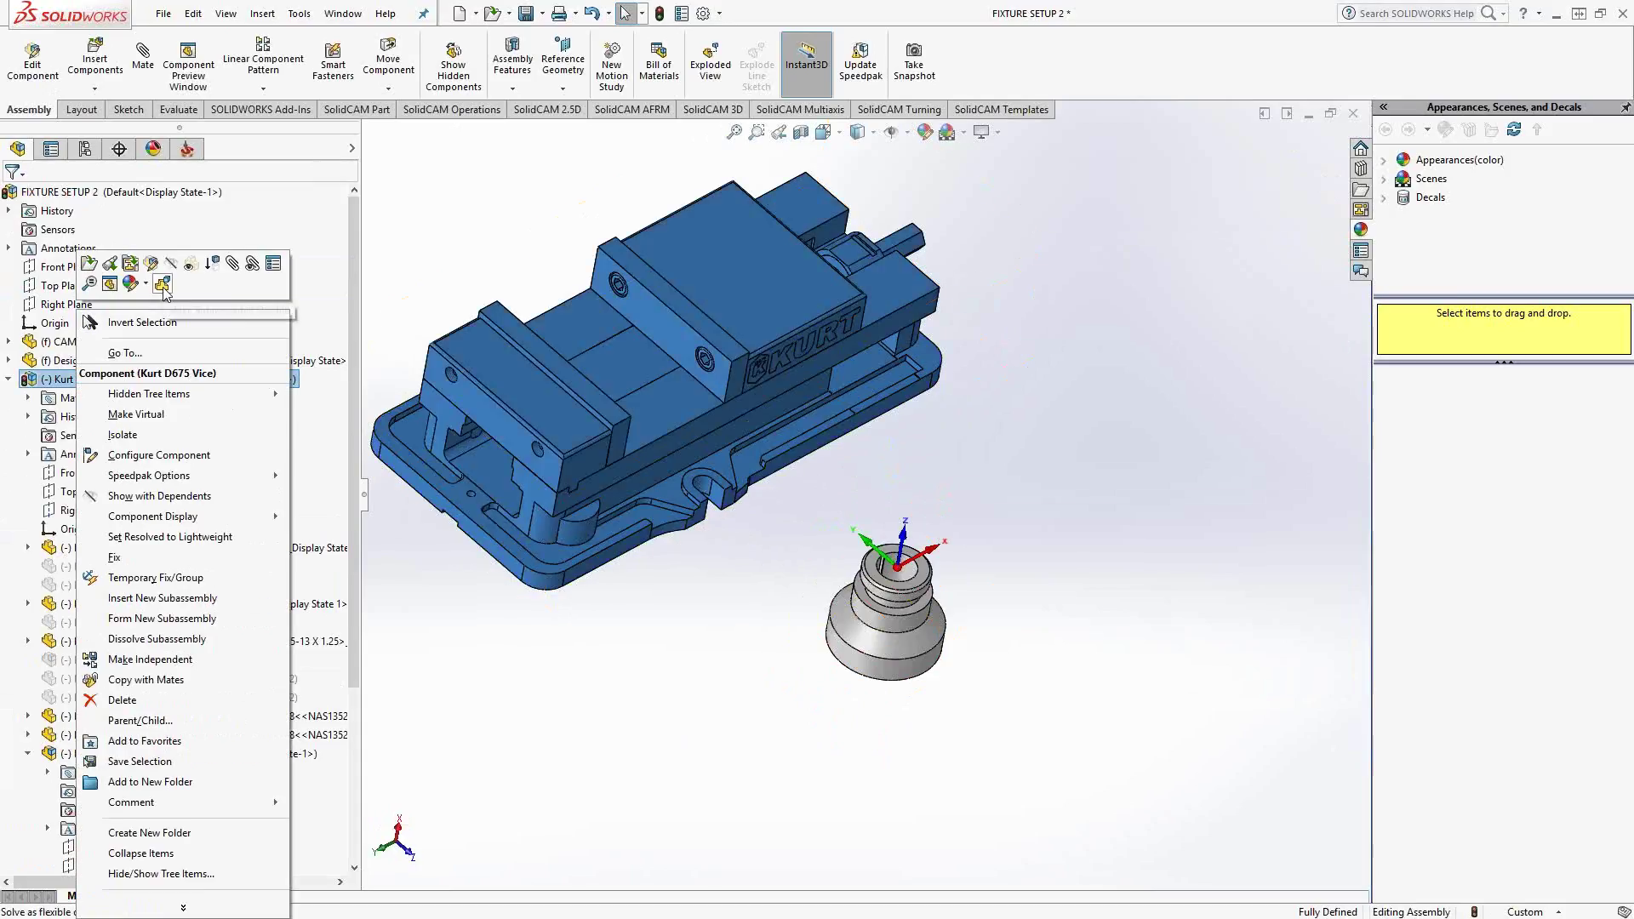
key(Escape)
click(644, 724)
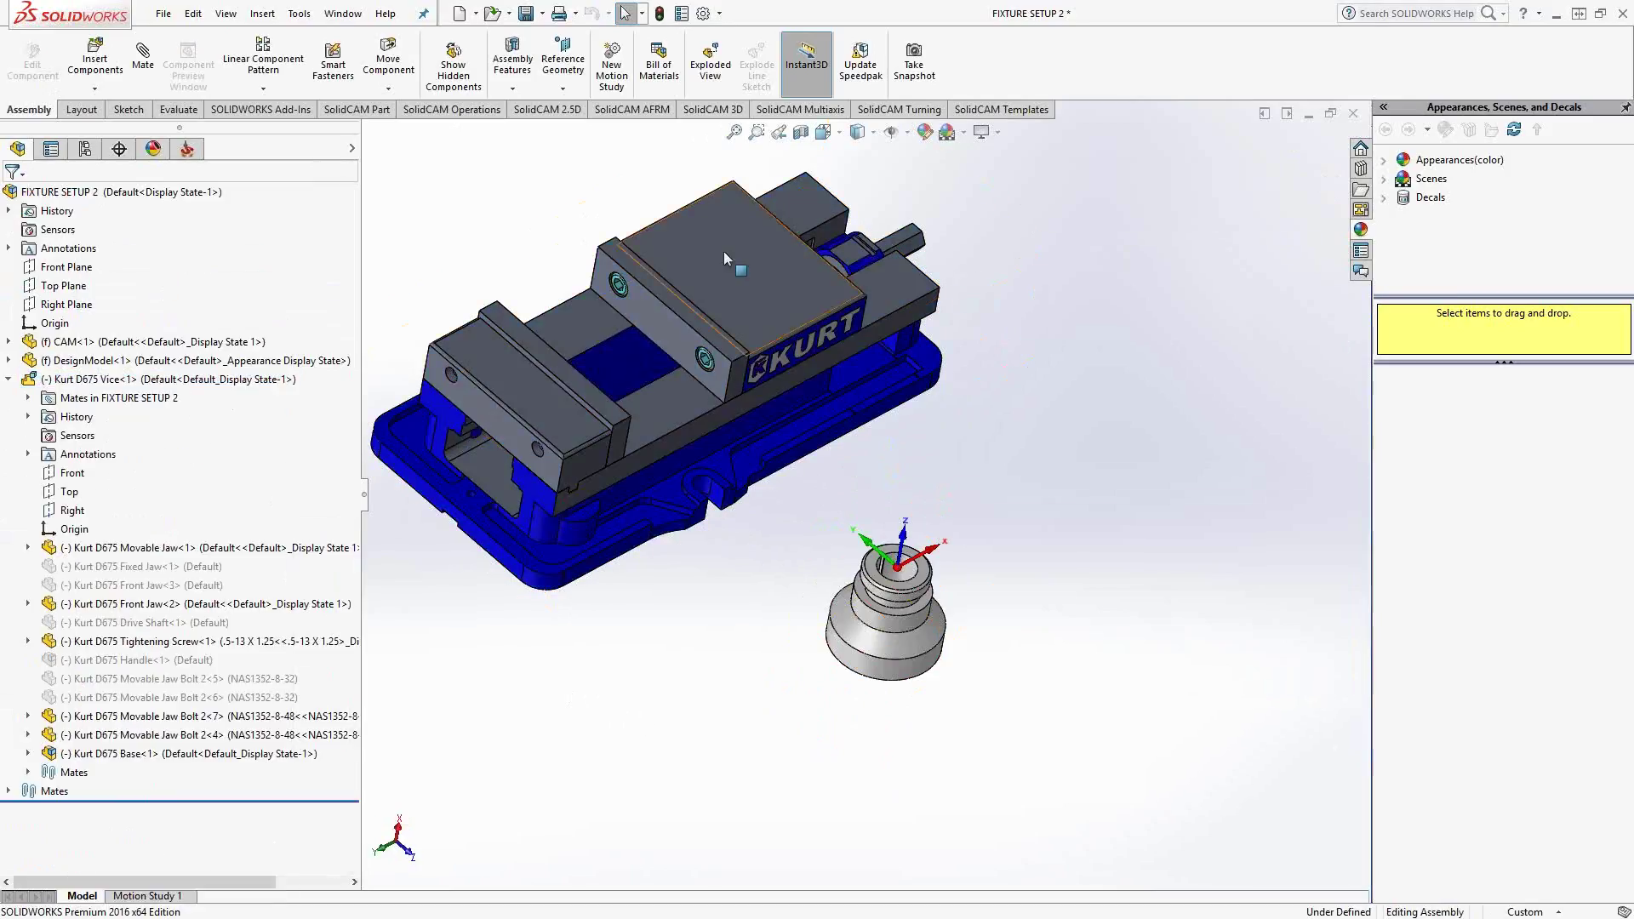
drag(723, 252, 763, 270)
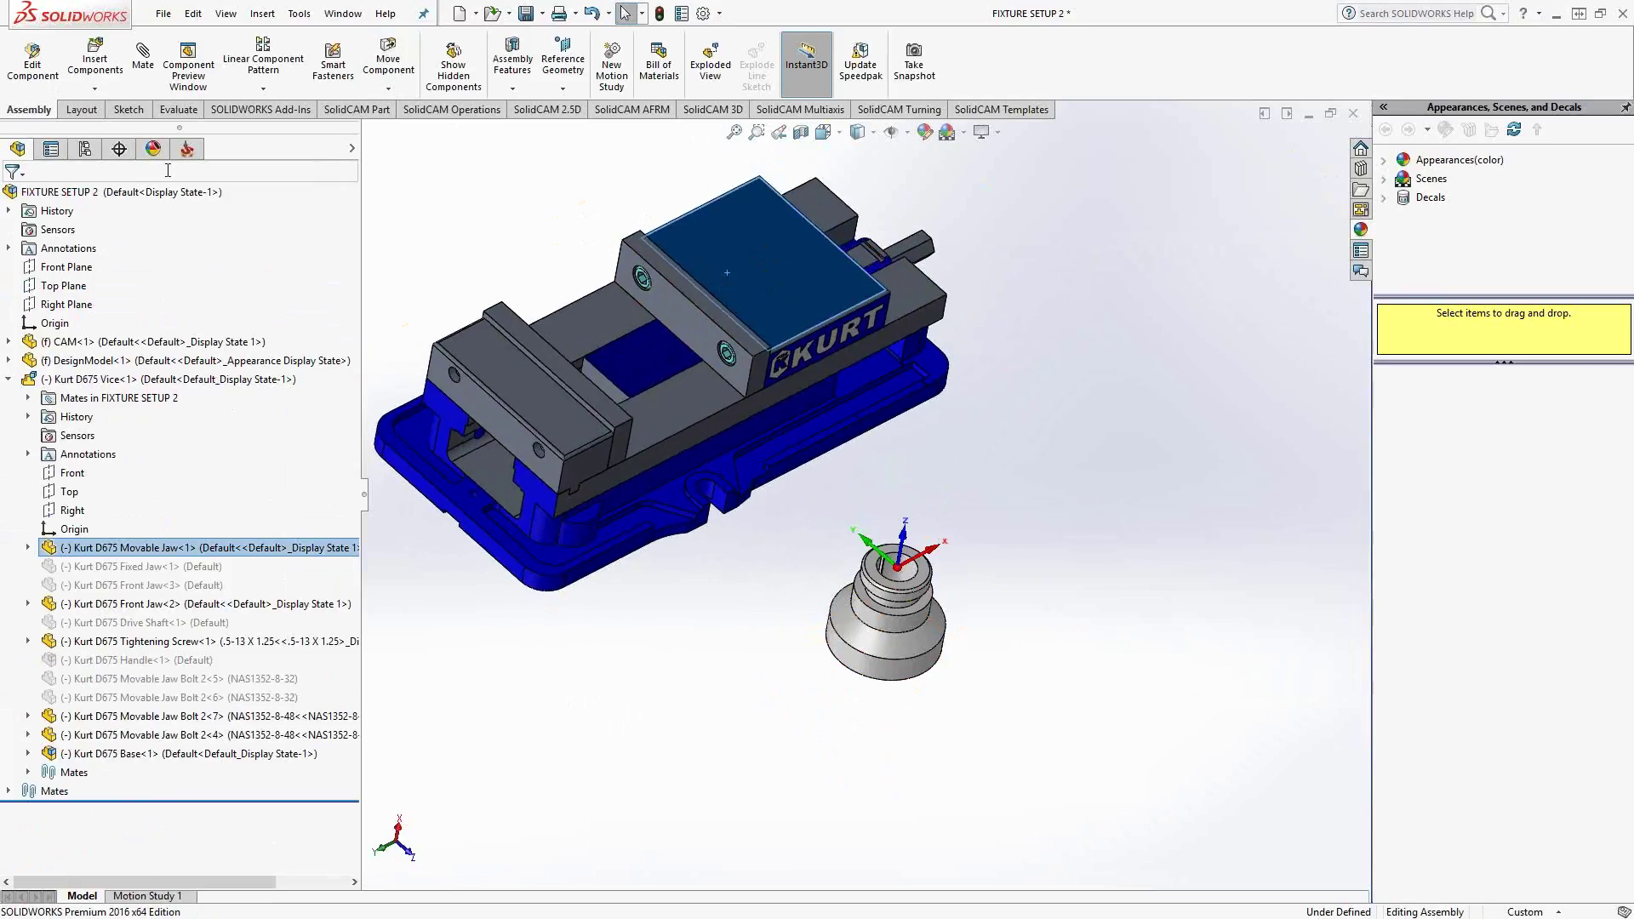
- Add a tangent mate between the design model's 3.5 in major outer diameter and the movable jaw's gripping face
click(143, 56)
right_click(112, 292)
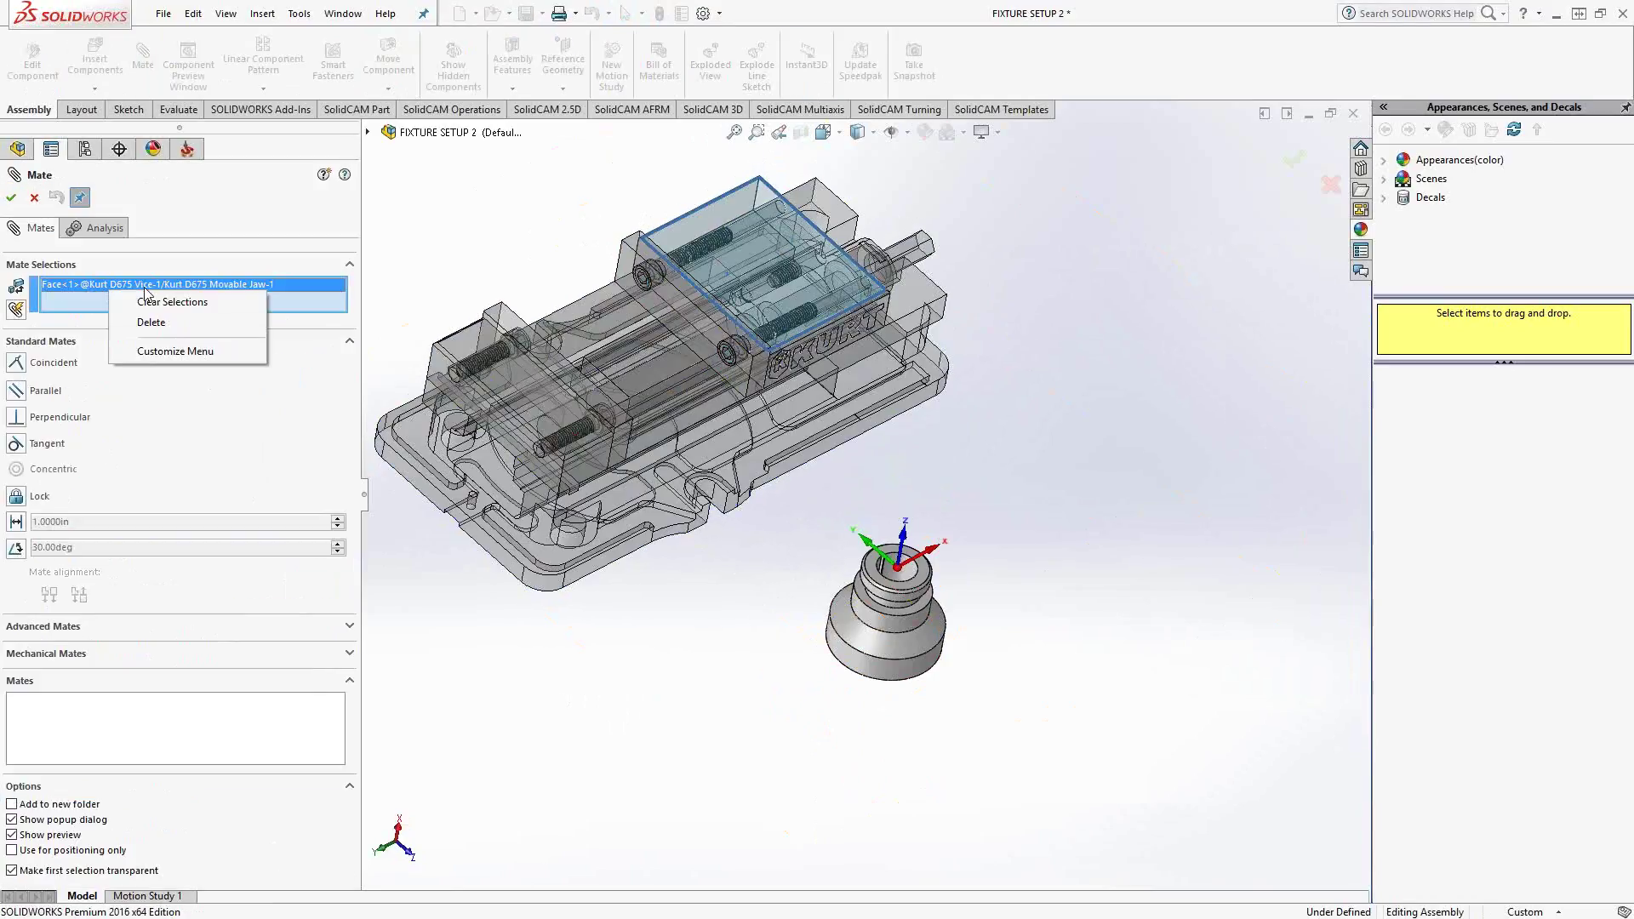
click(168, 298)
click(16, 445)
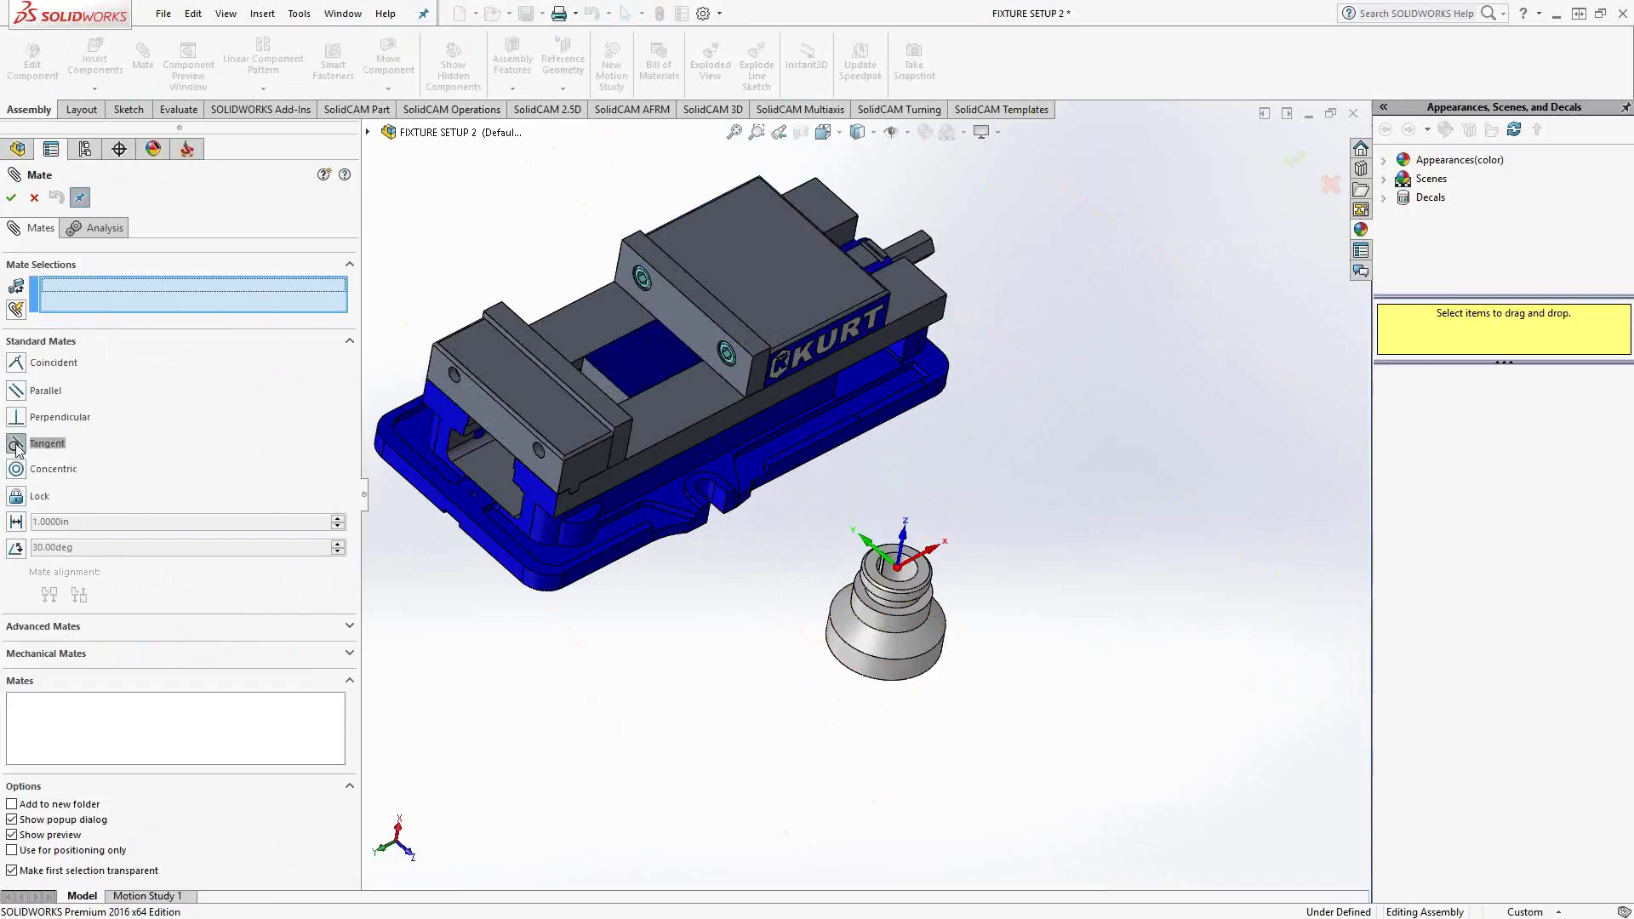
click(862, 670)
click(683, 325)
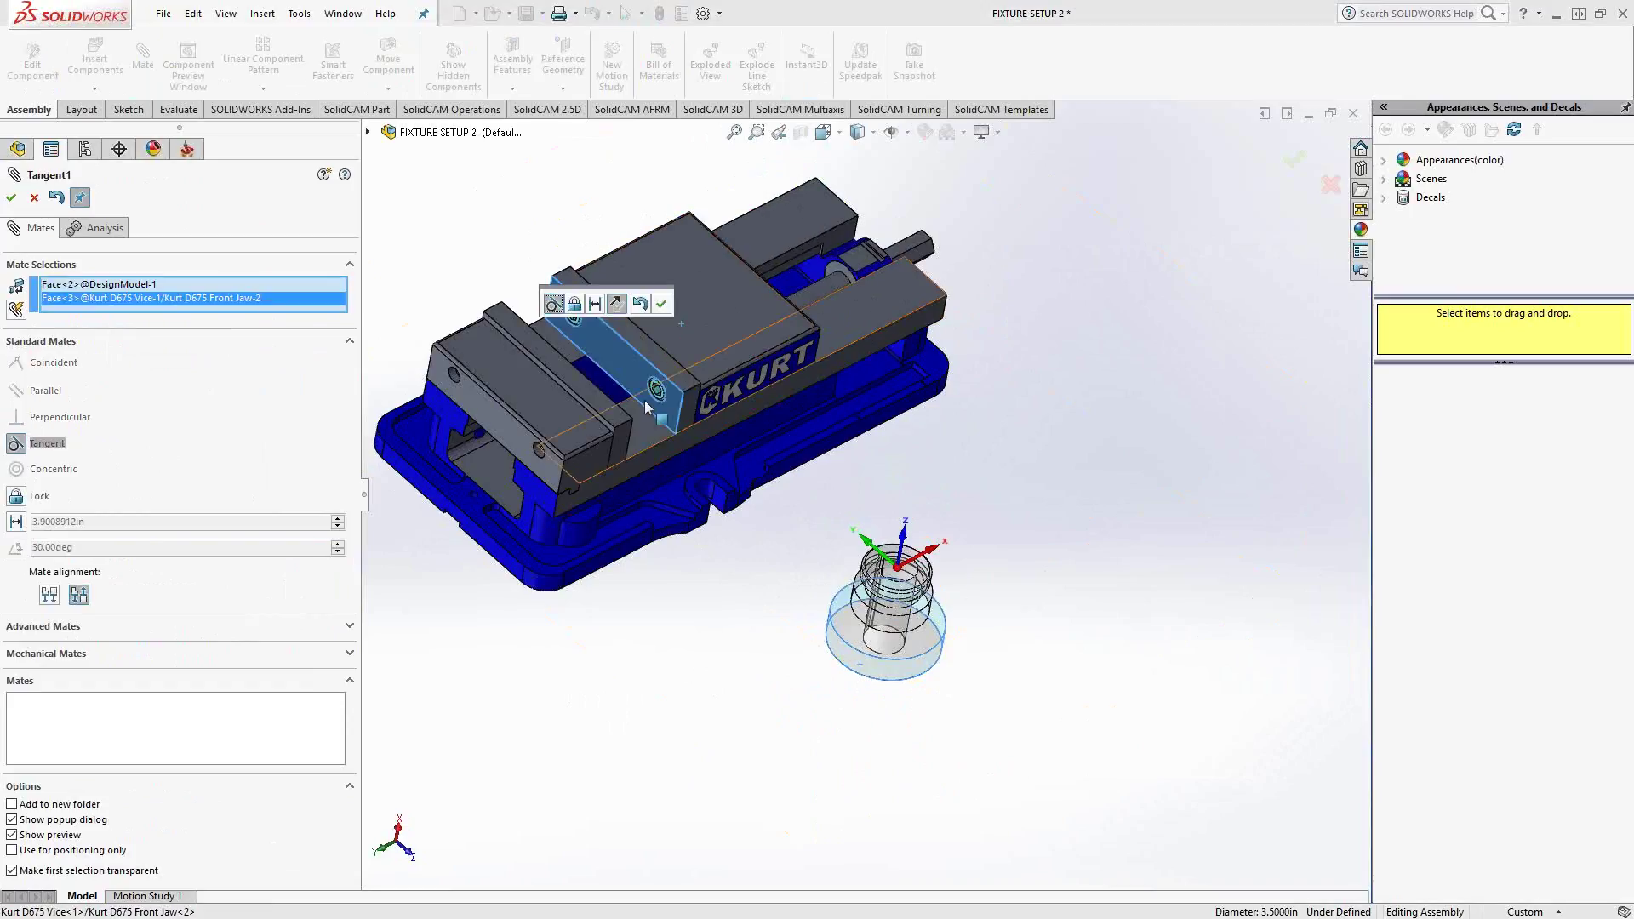
middle_drag(728, 639, 642, 551)
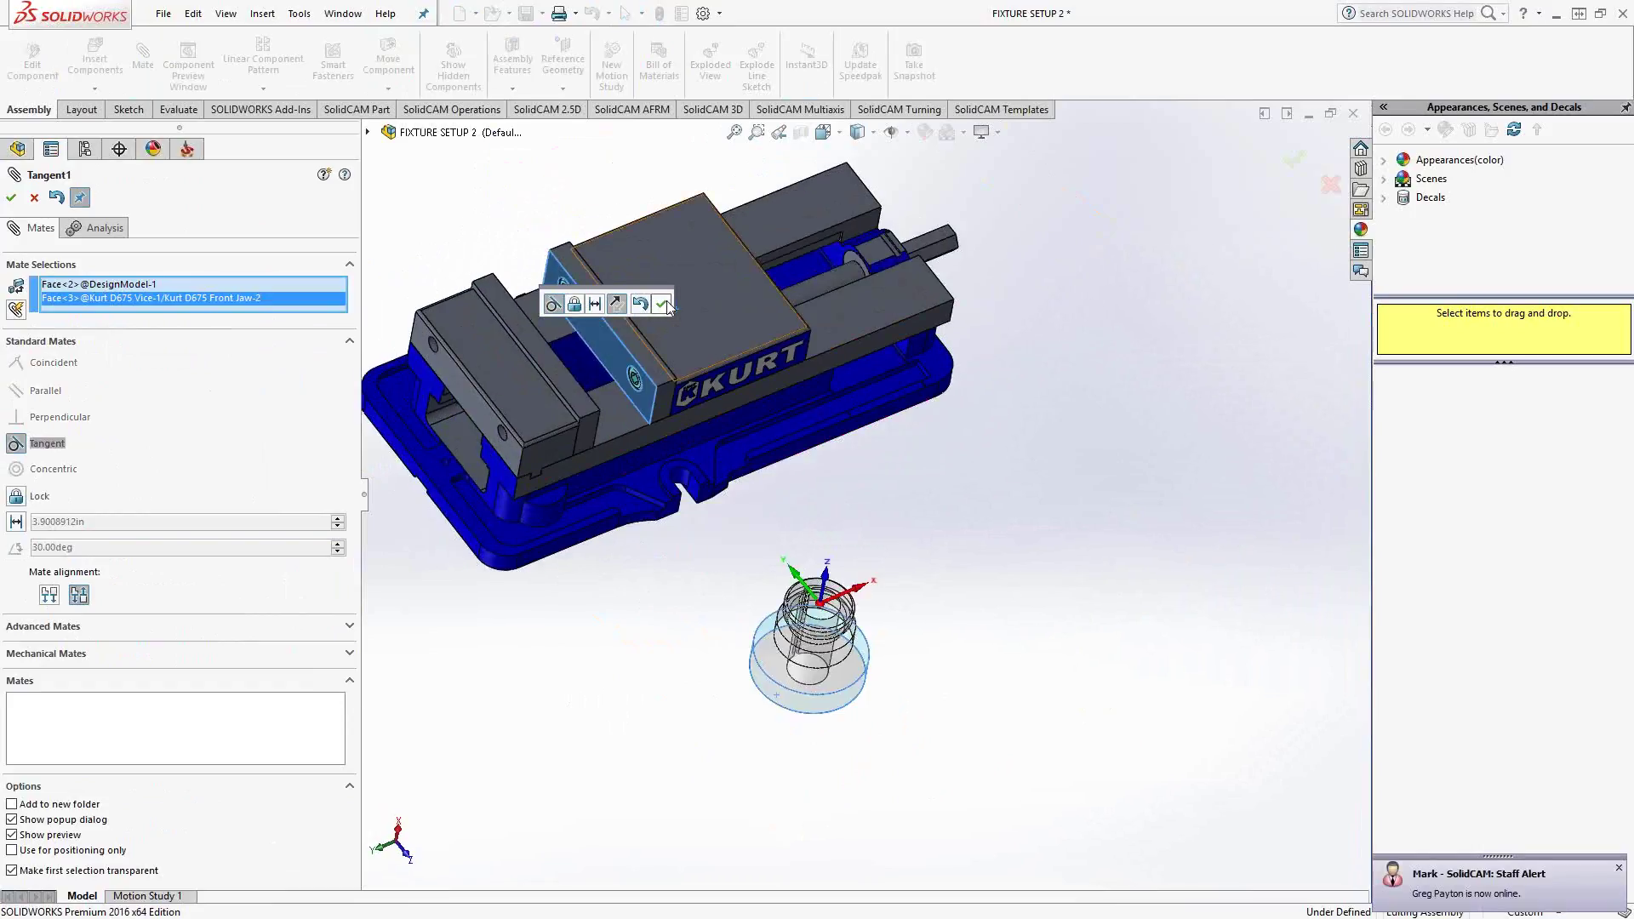
click(661, 304)
- Add a tangent mate between the gripping face of the base's fixed front jaw and the design model's major outer diameter
middle_drag(728, 480, 644, 304)
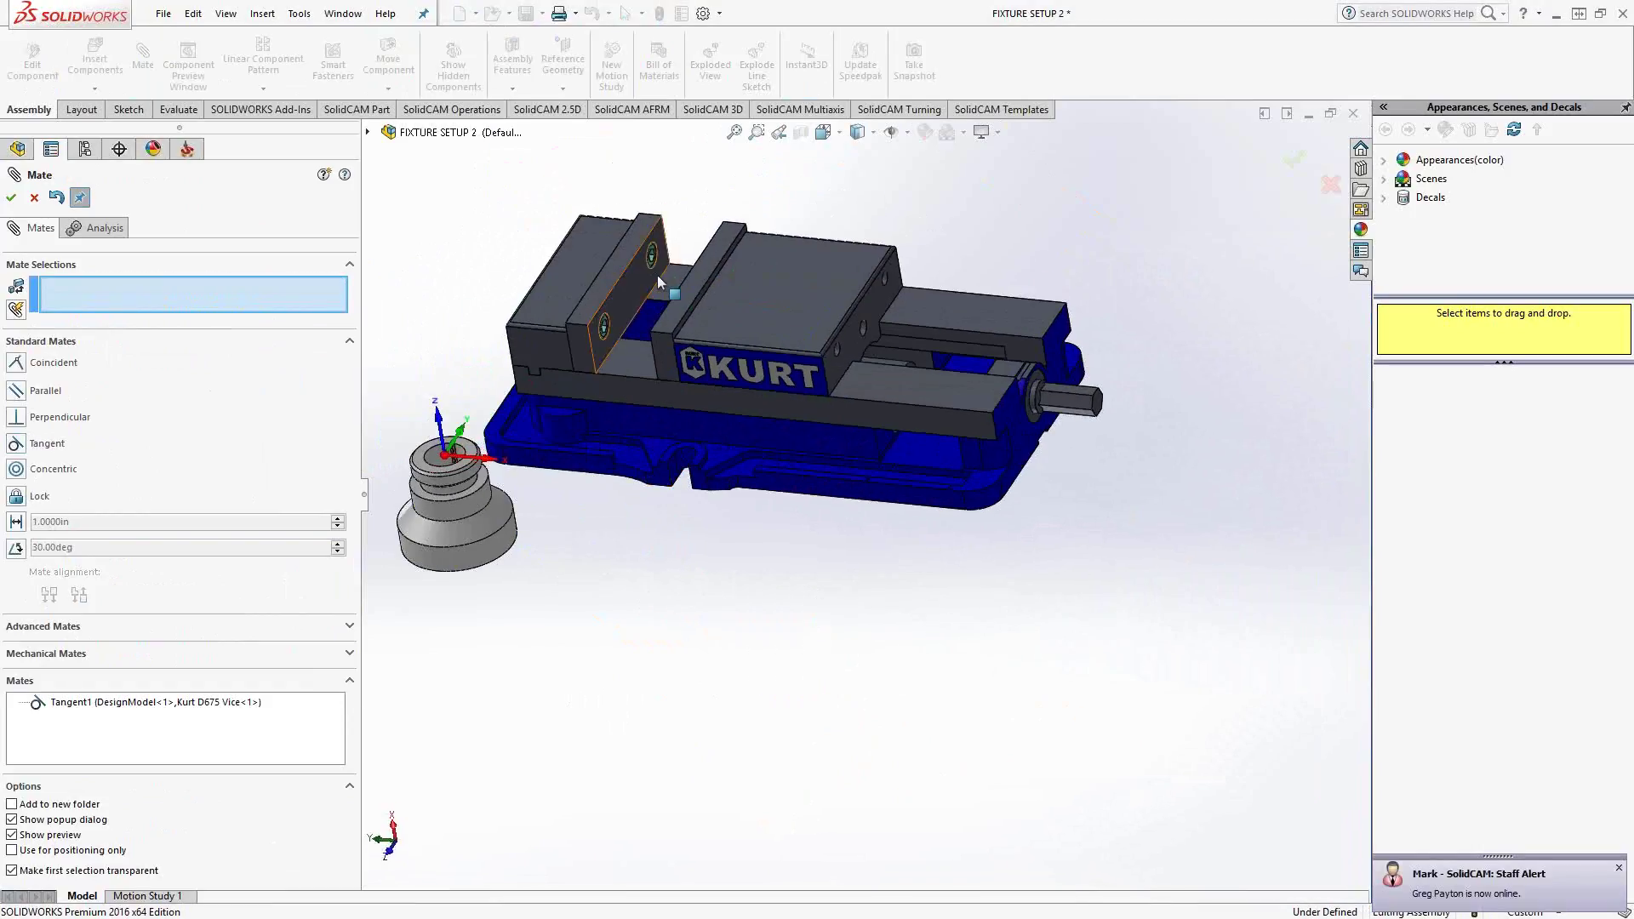
click(640, 300)
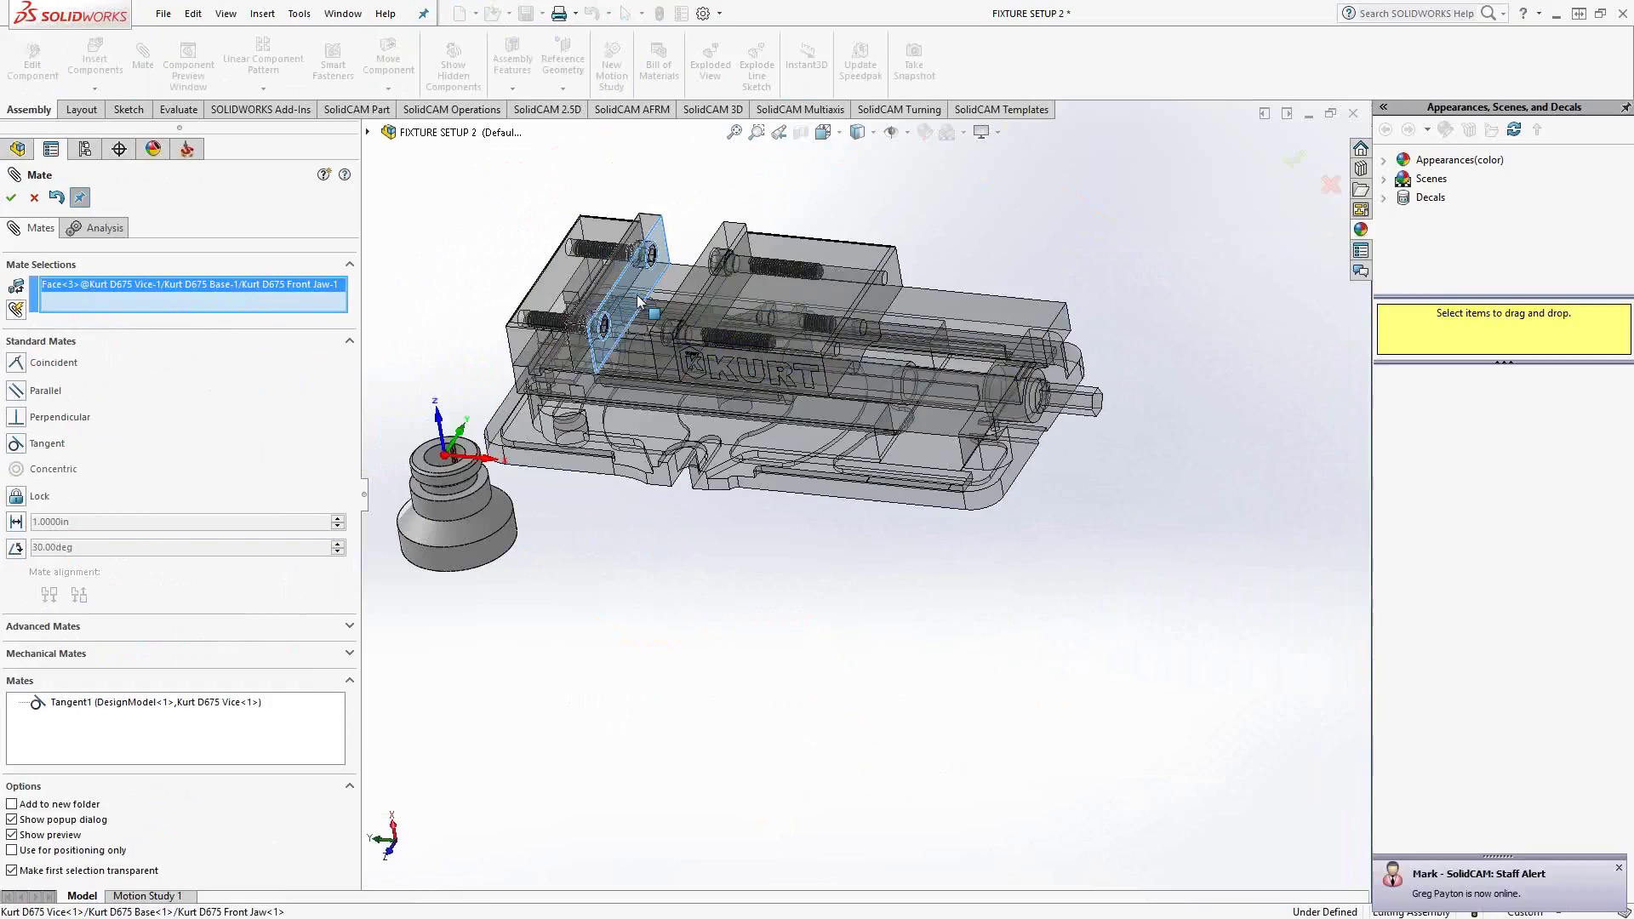
click(498, 544)
click(478, 572)
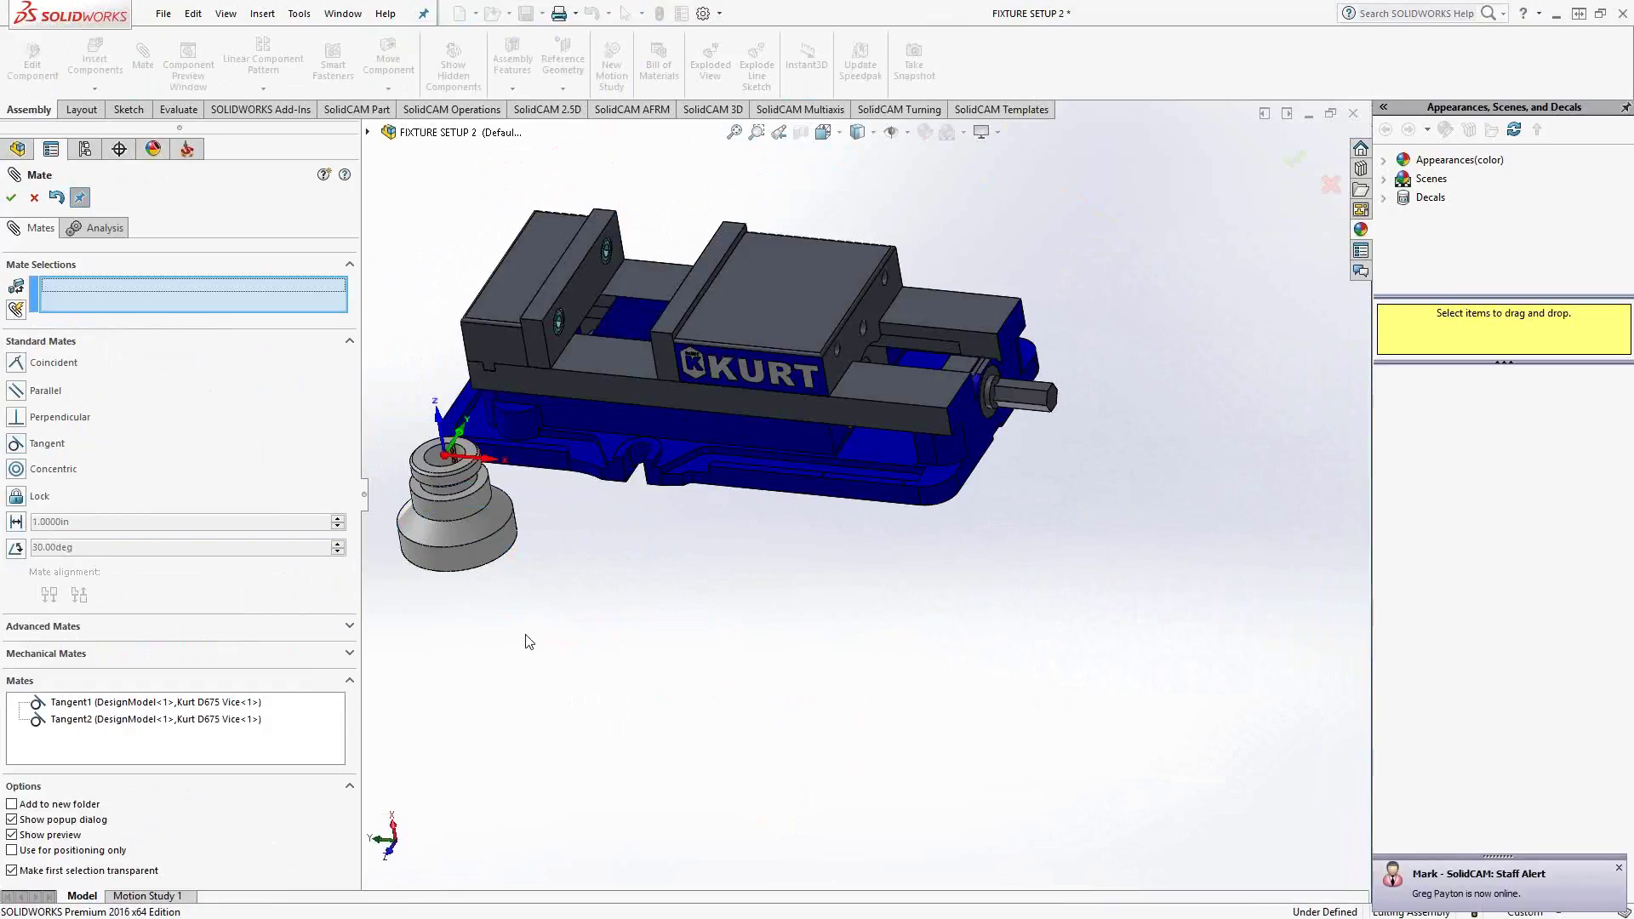
- Begin a centered width mate with the two opposite end faces of the vice base's fixed front jaw as width references
middle_drag(529, 642, 691, 713)
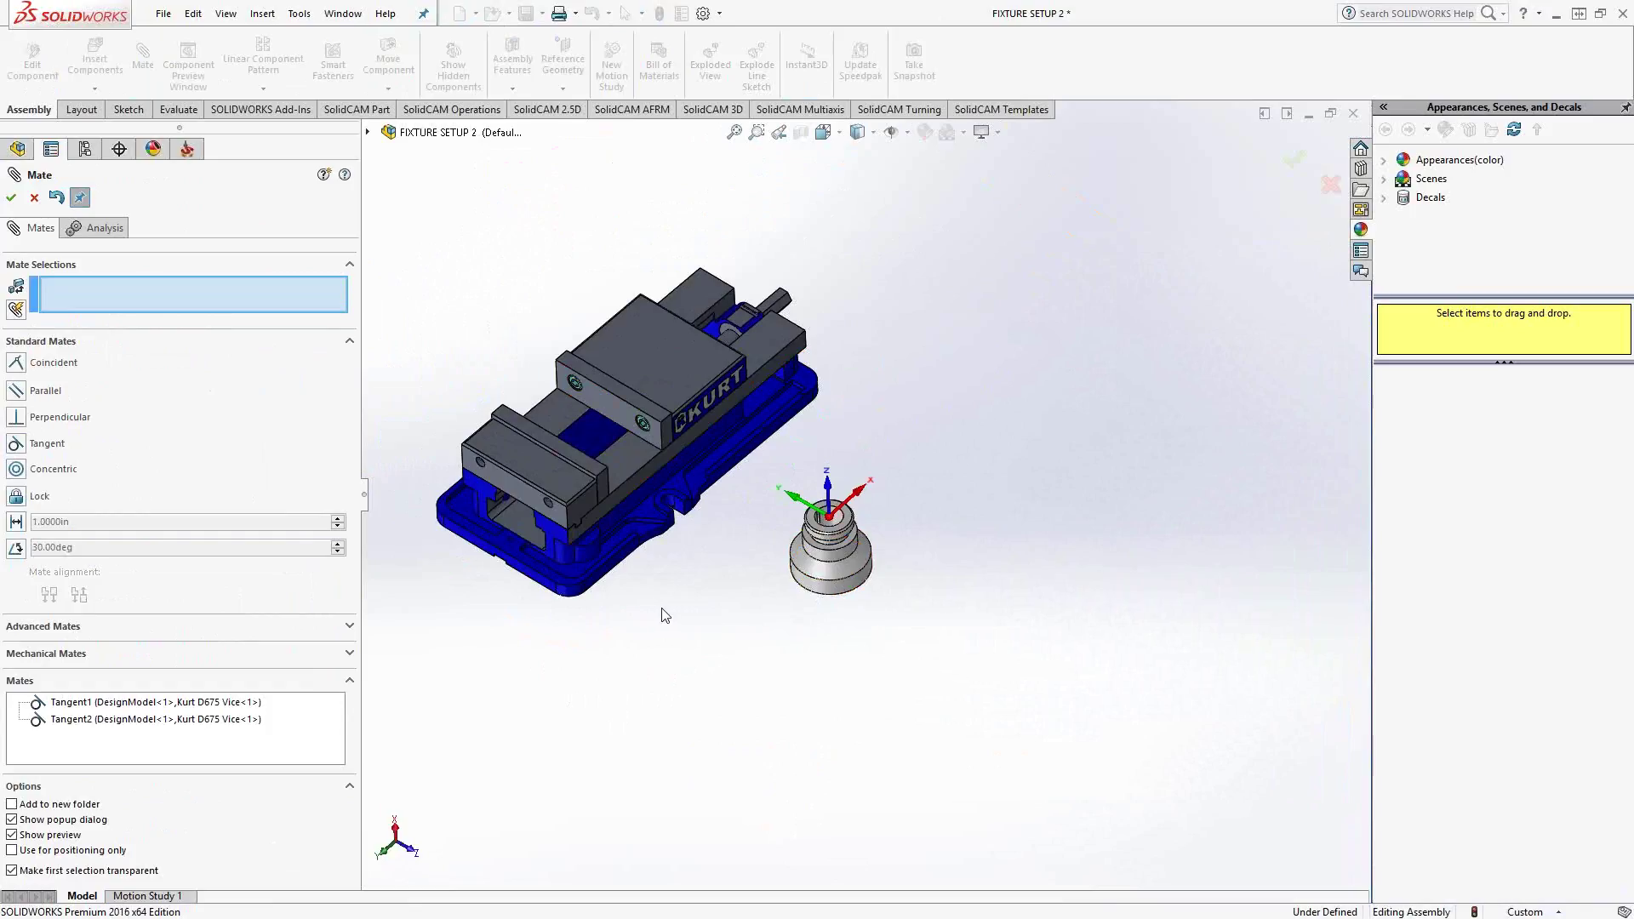
click(61, 628)
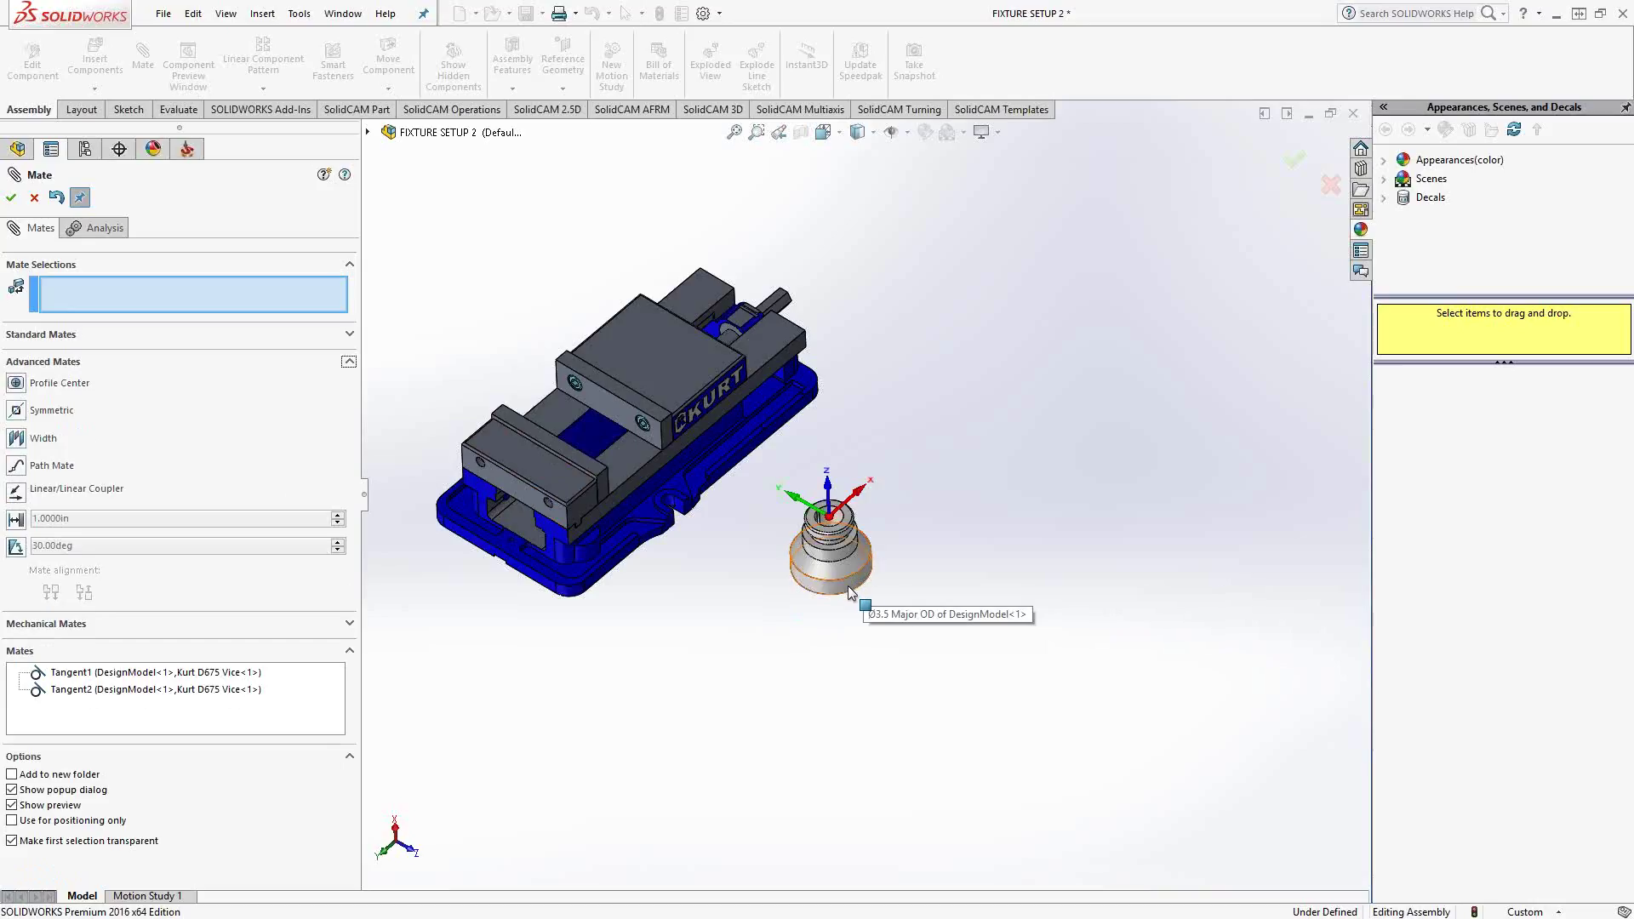
click(17, 438)
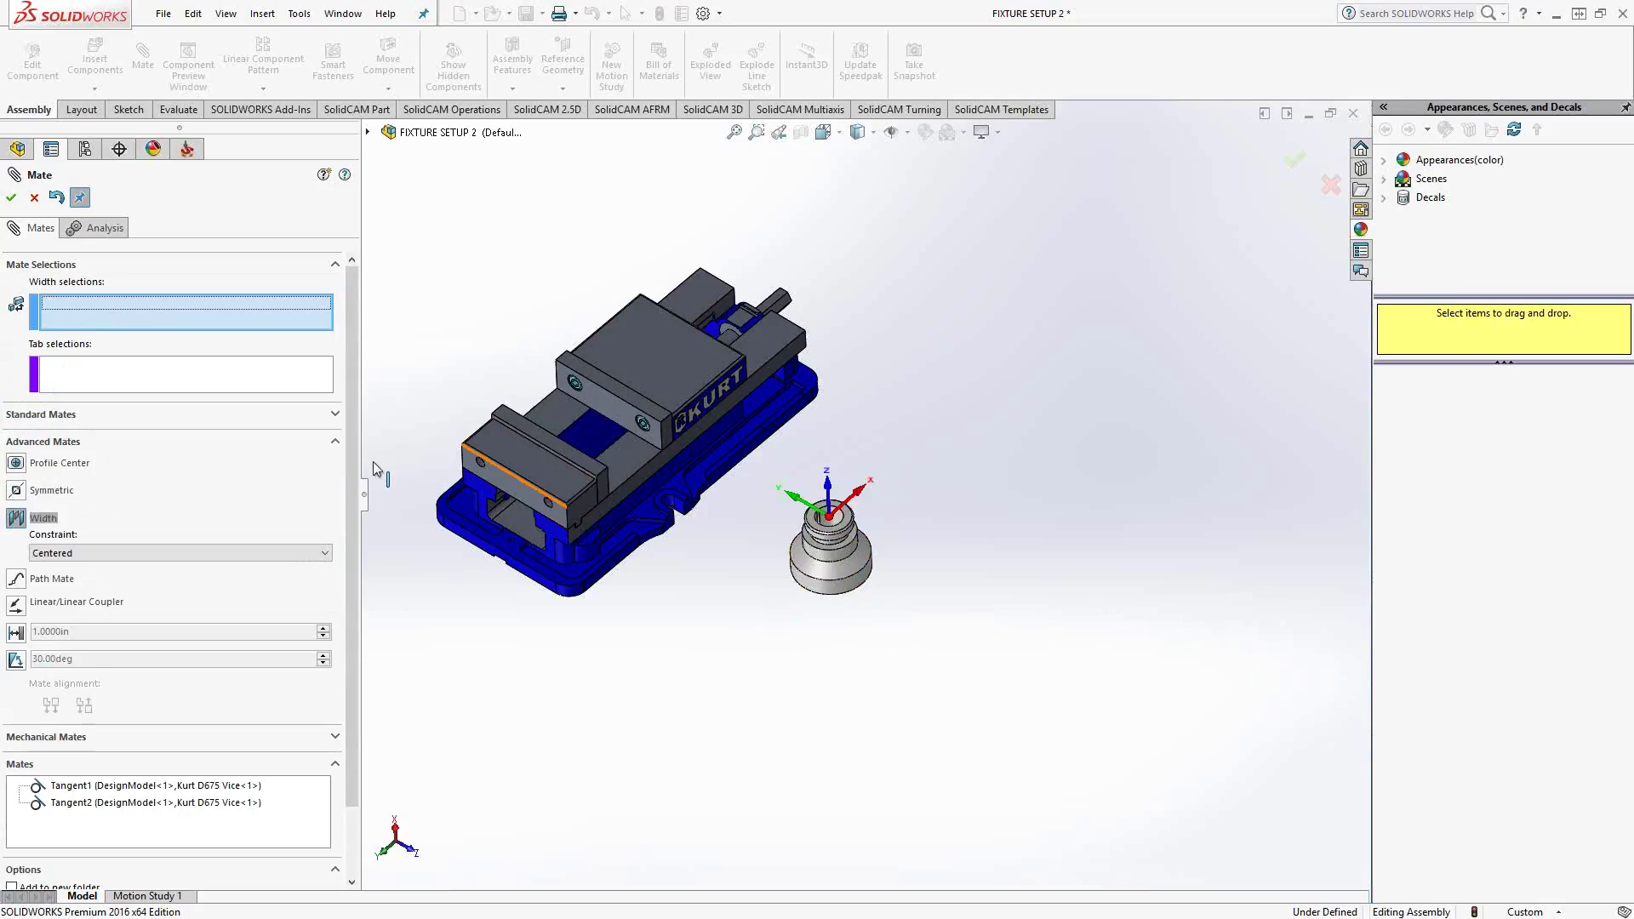
scroll(579, 499, down, 3)
click(650, 482)
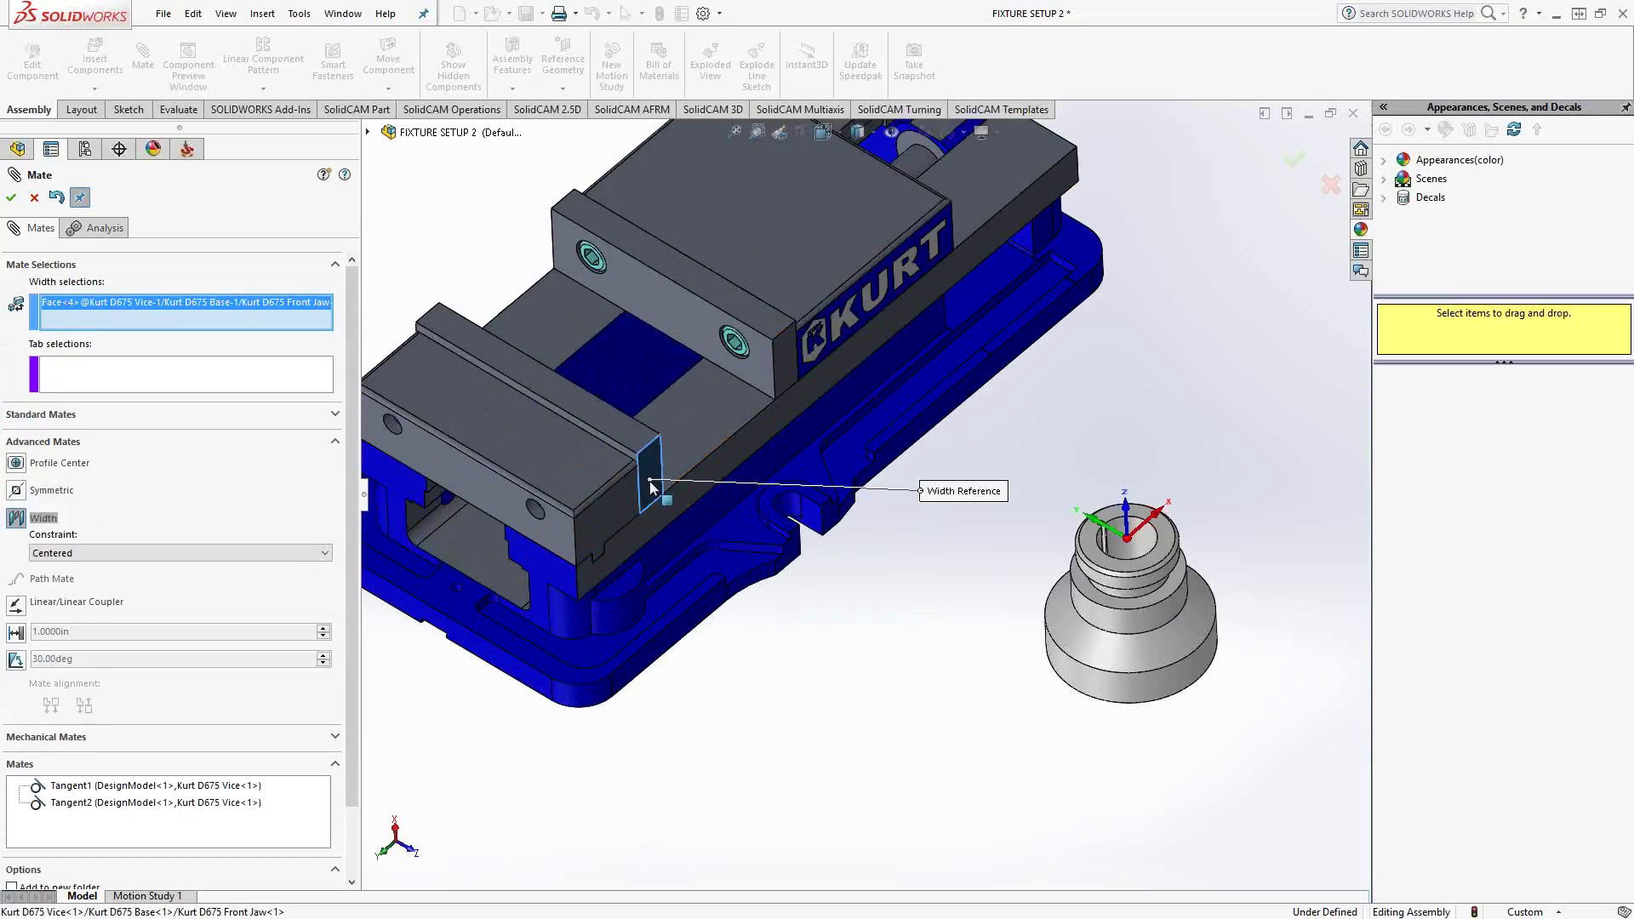
middle_drag(650, 482, 759, 537)
click(524, 371)
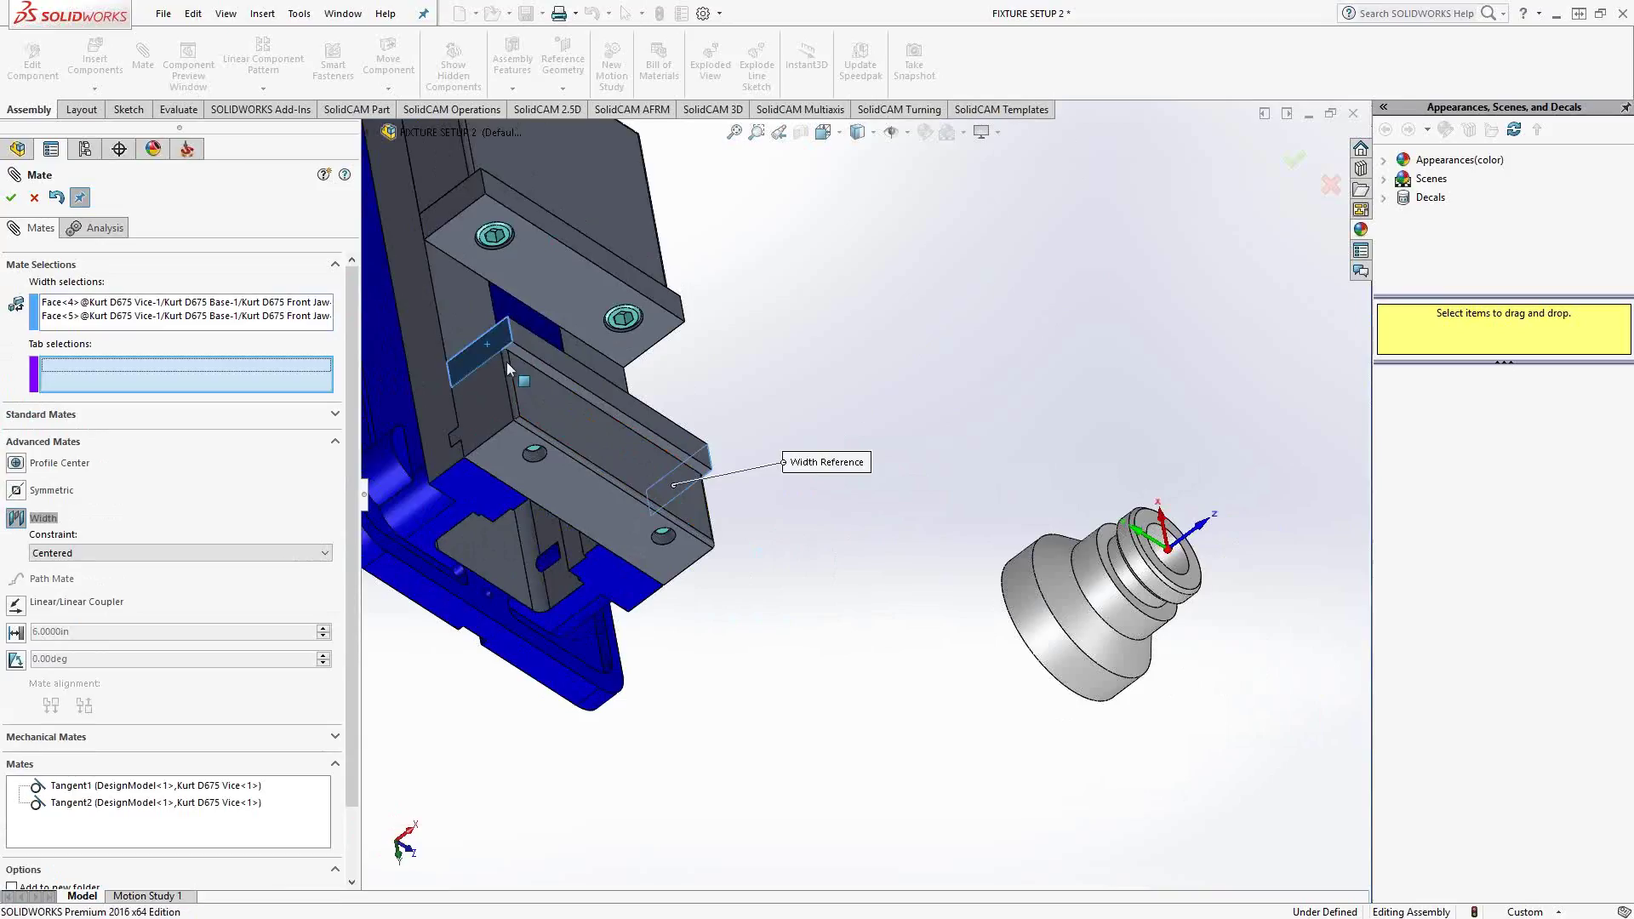
- Use the design model's 3.5 in major outer diameter as the tab reference and accept the width mate
scroll(829, 507, up, 3)
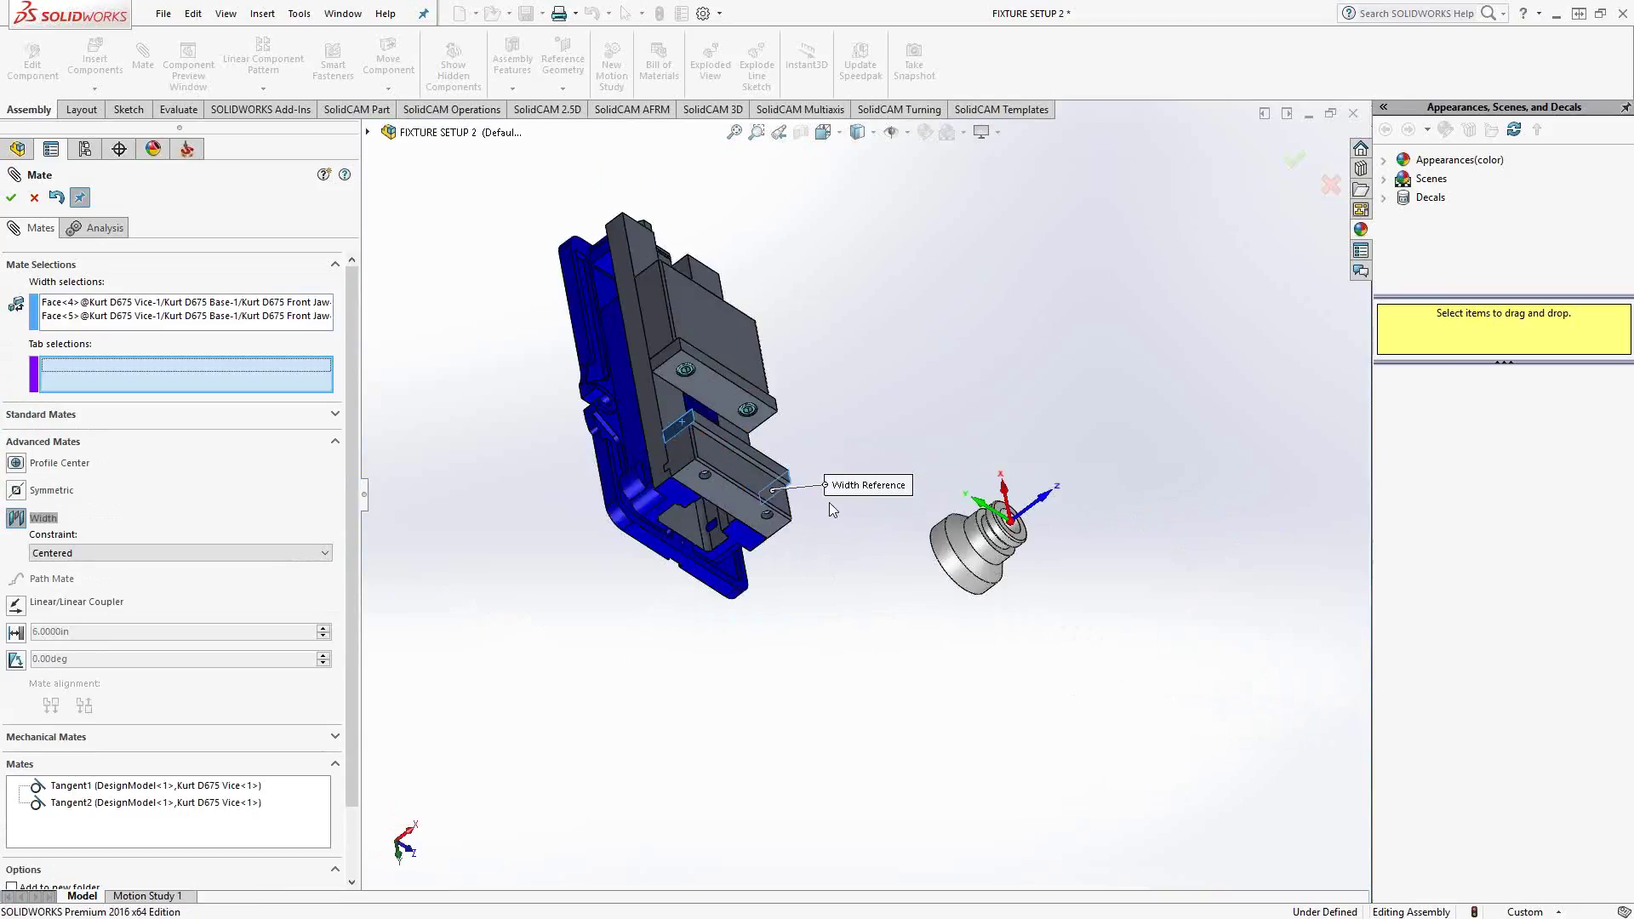
middle_drag(833, 574, 701, 516)
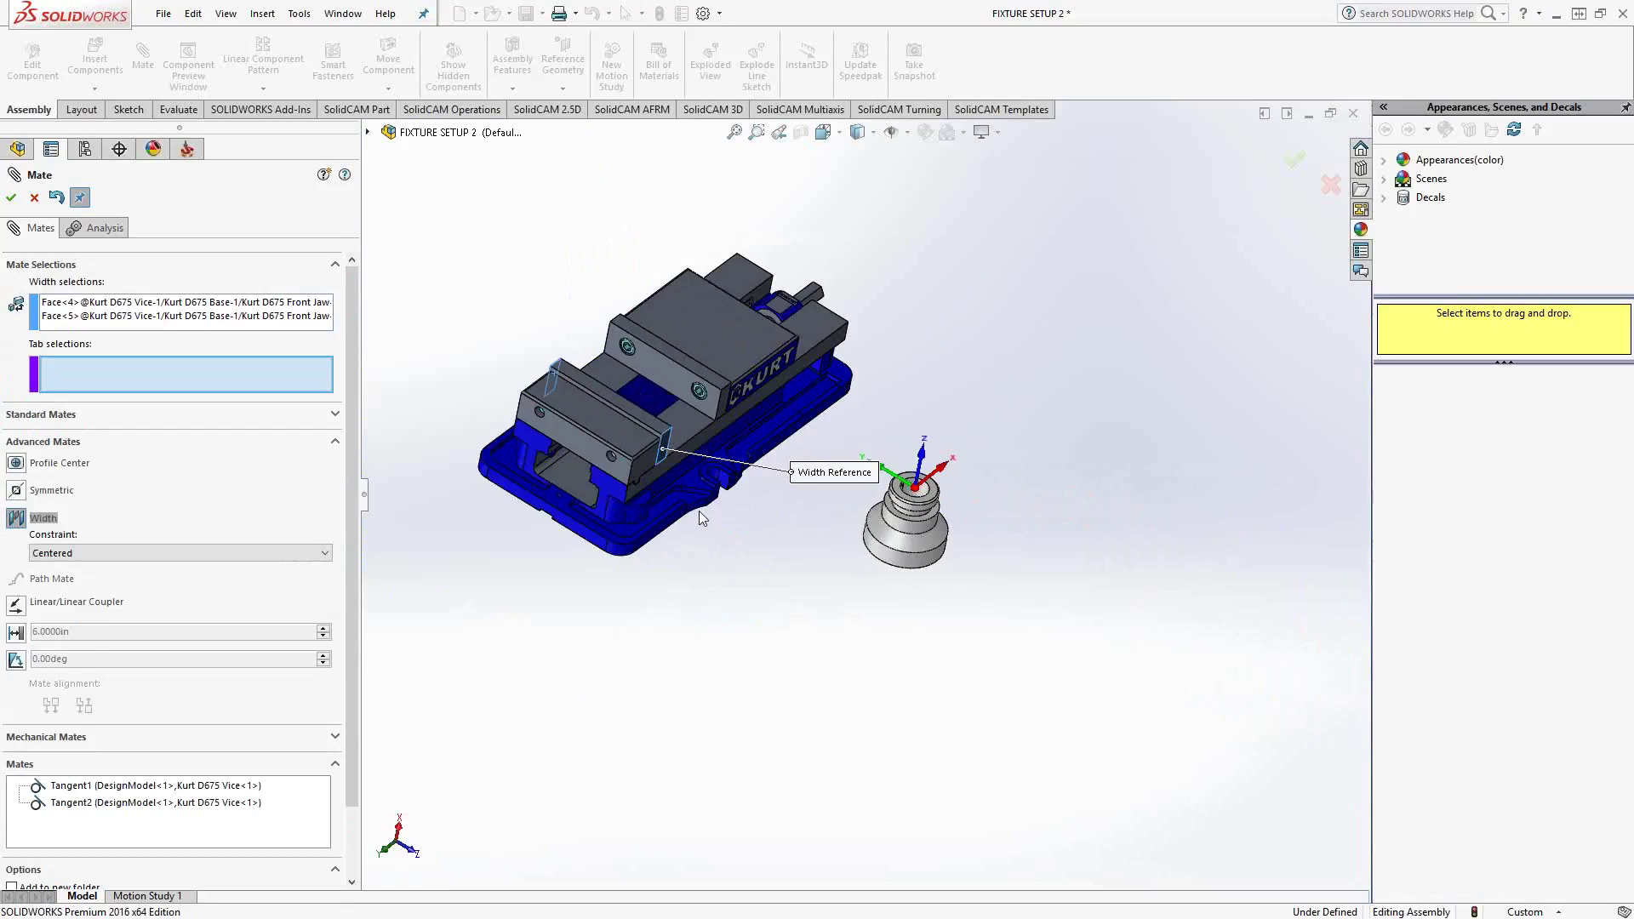
click(226, 382)
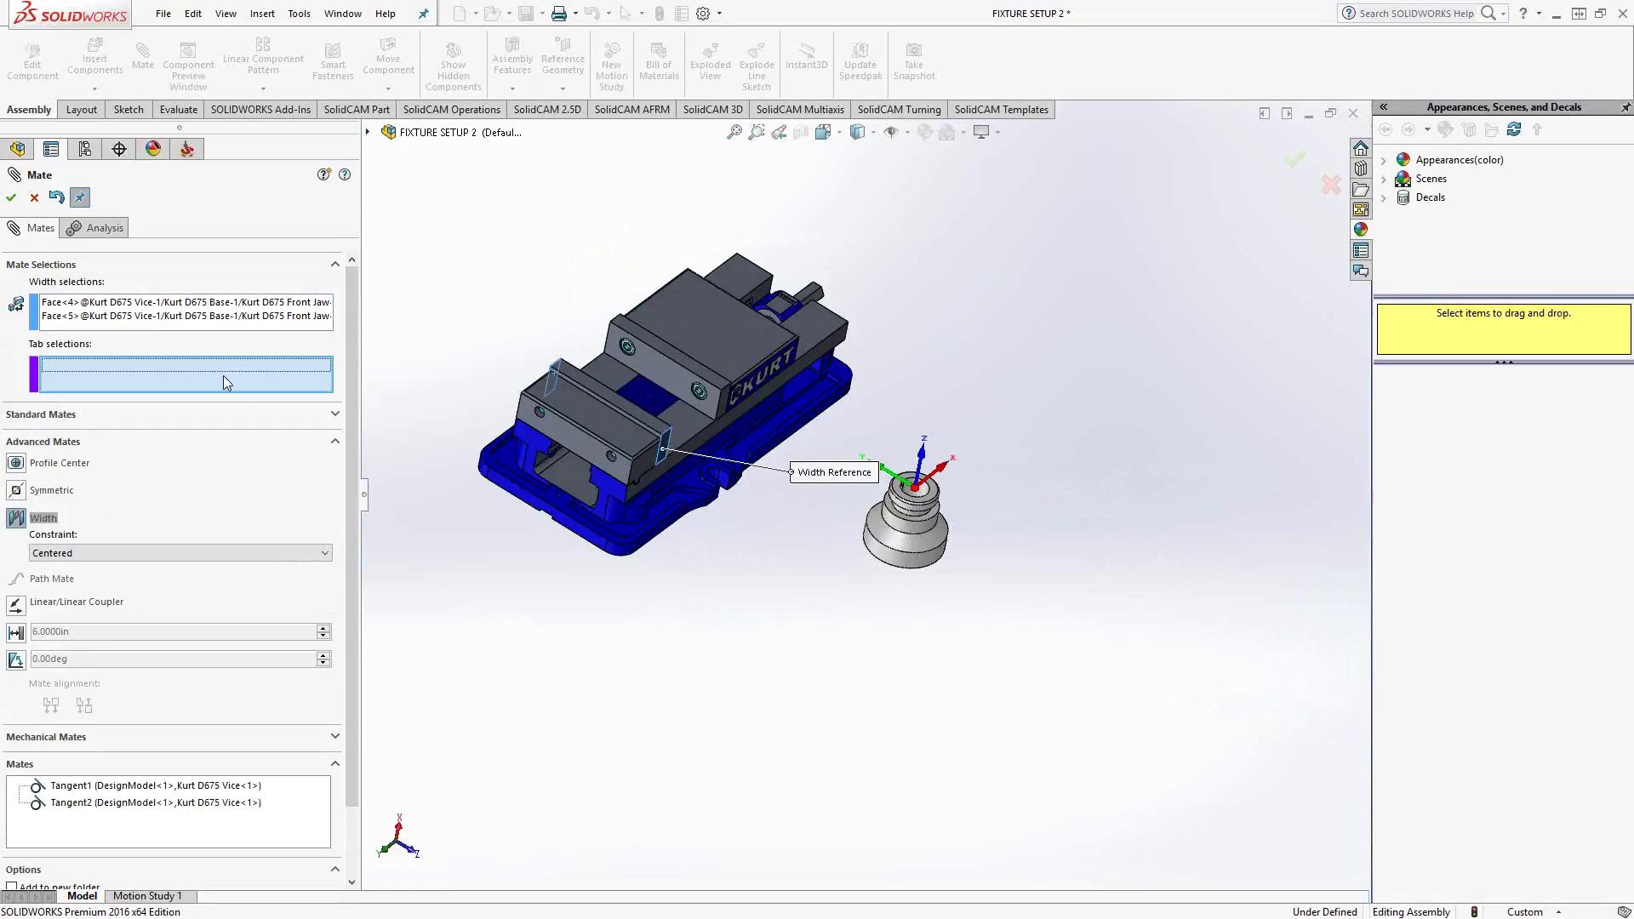
click(912, 560)
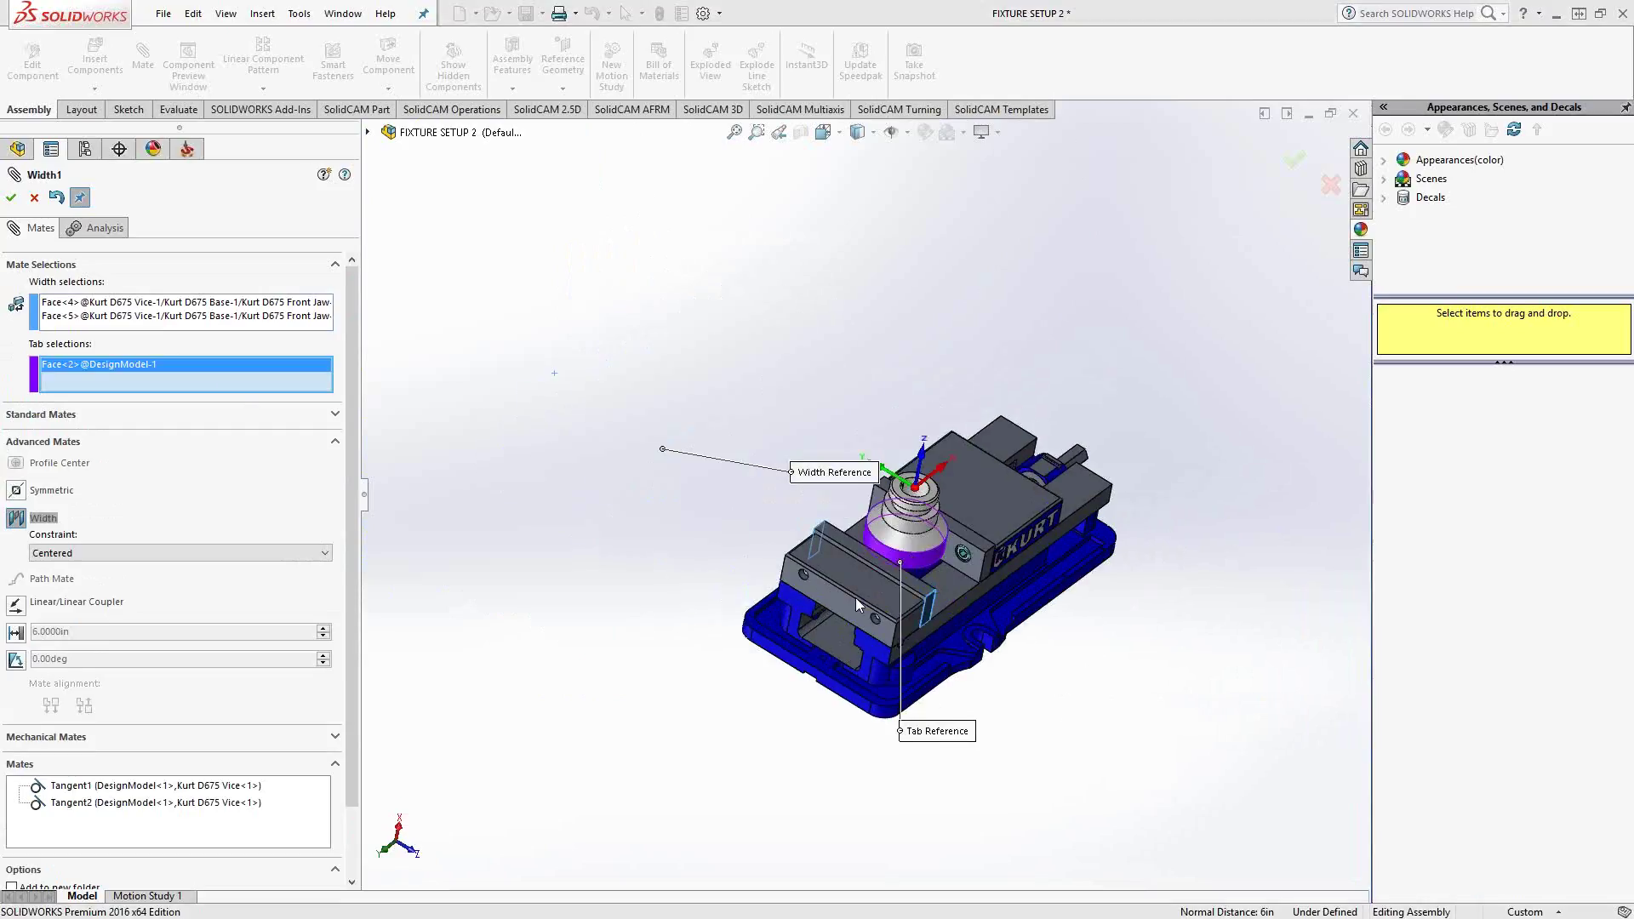
mouse_move(639, 572)
middle_down()
mouse_move(554, 449)
mouse_move(514, 426)
mouse_move(681, 554)
mouse_move(663, 572)
middle_up()
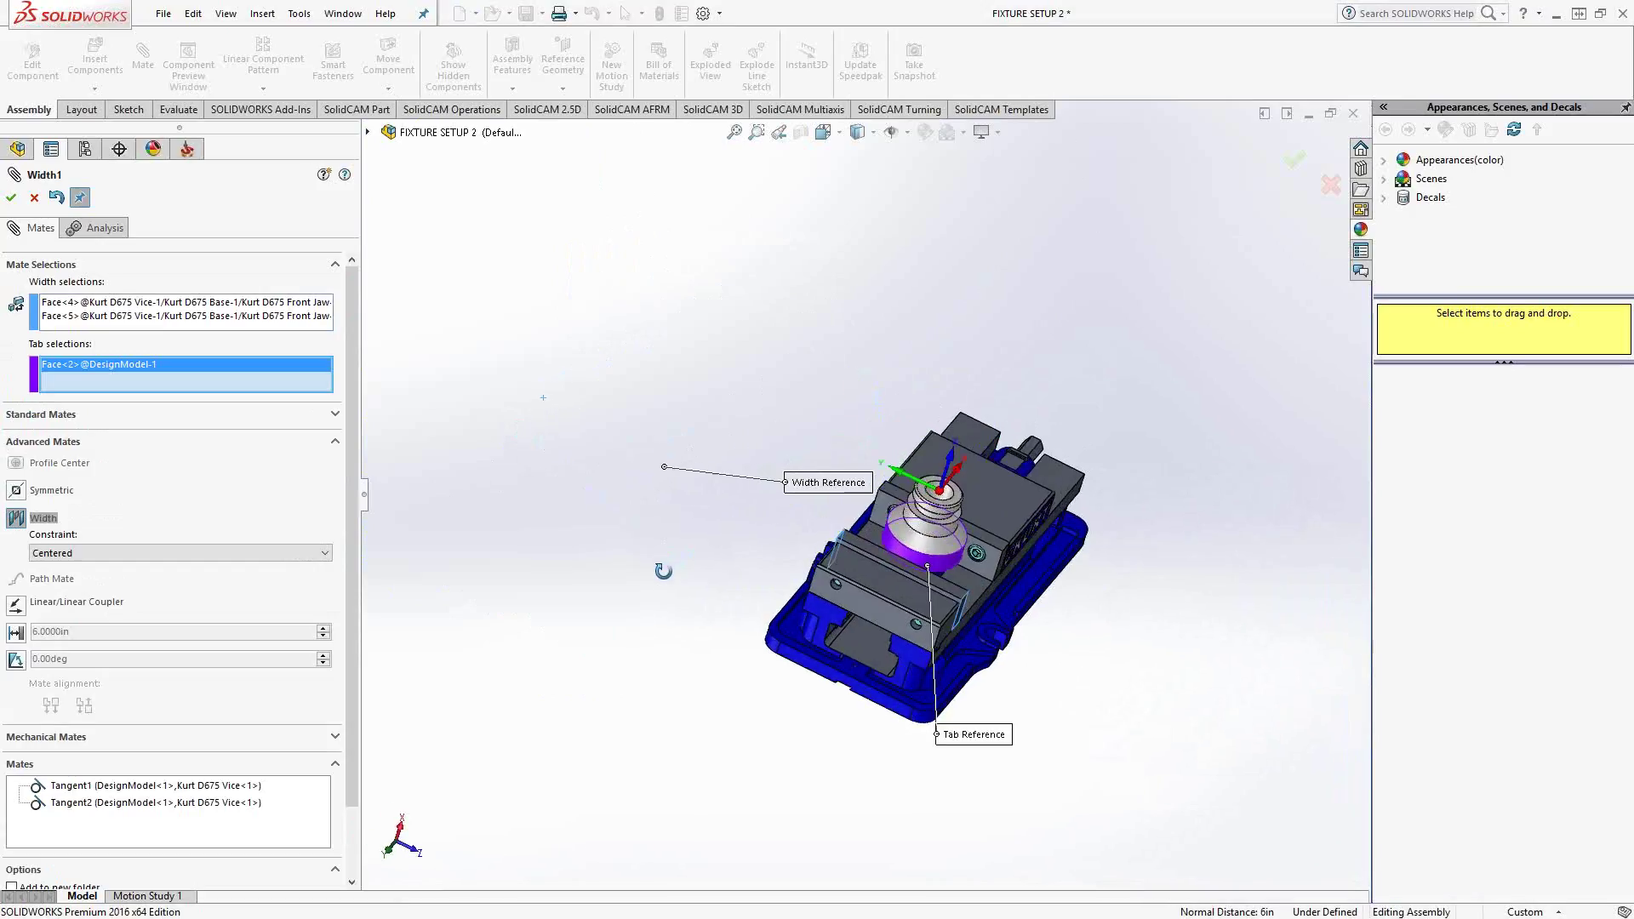
click(11, 198)
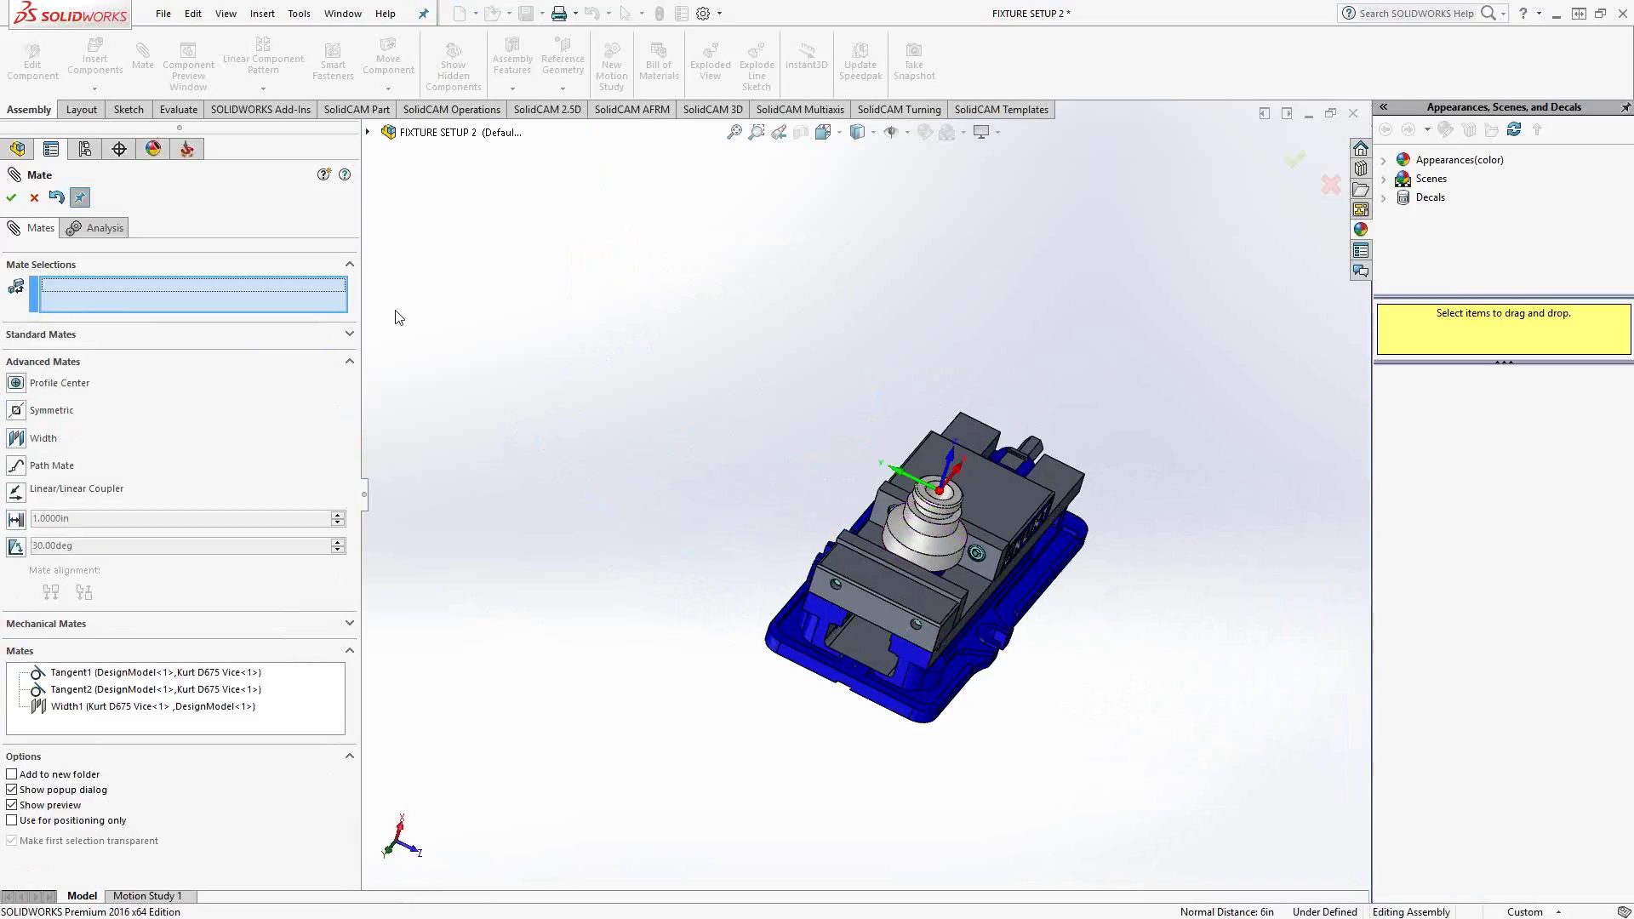
middle_drag(668, 506, 616, 445)
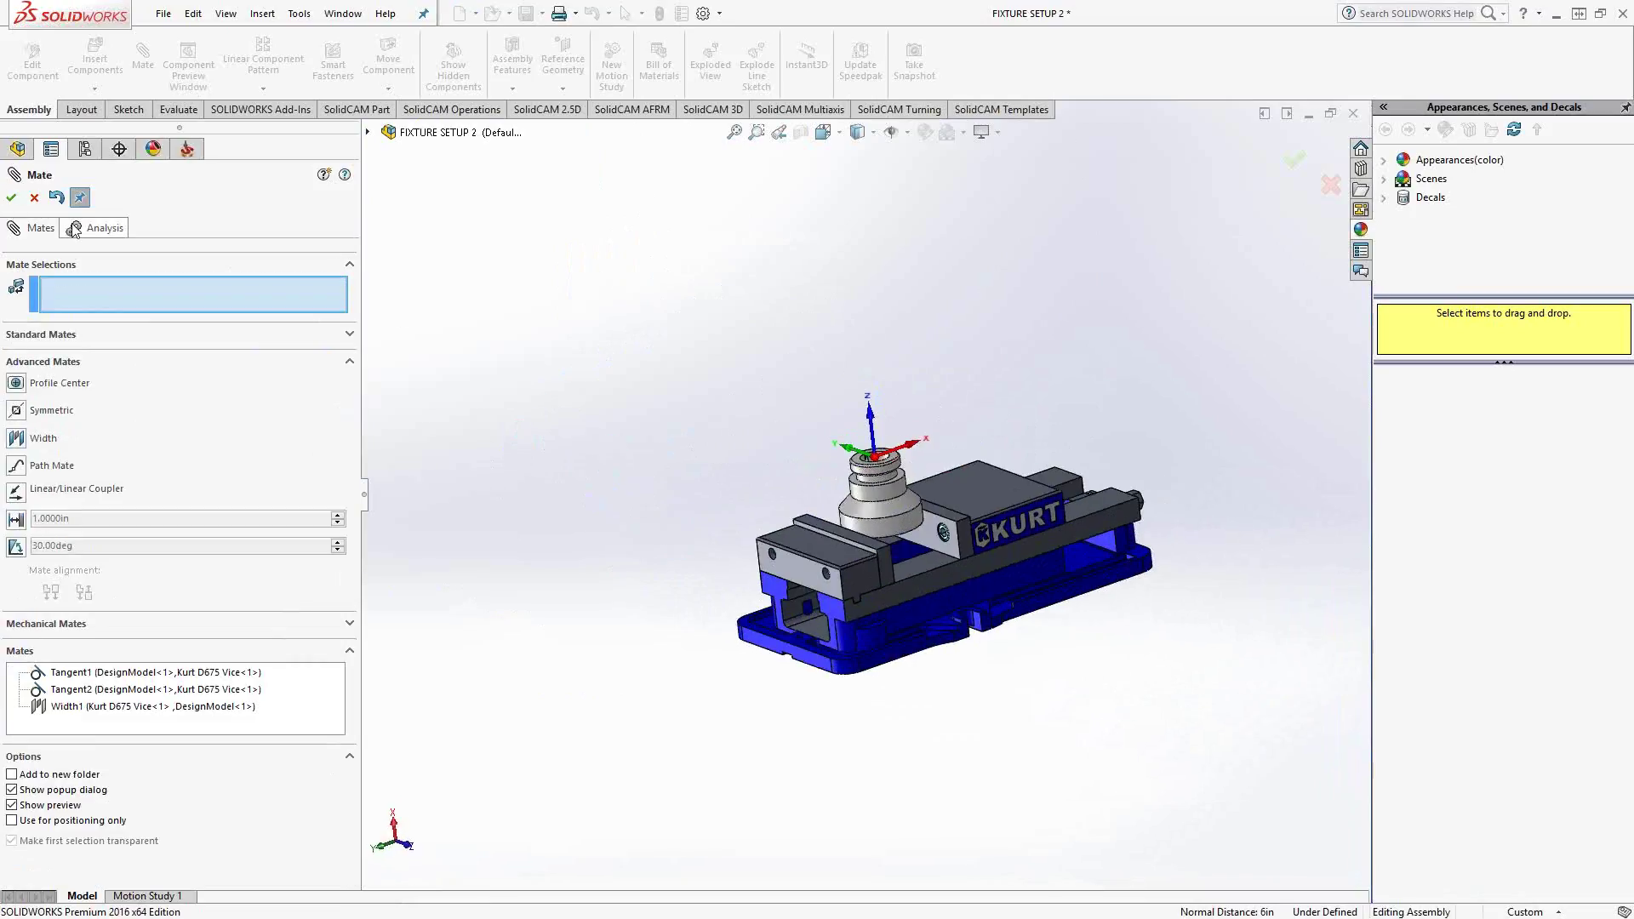
click(13, 203)
- Move the vice by its movable jaw to check which freedom of movement remains around the design model
click(984, 527)
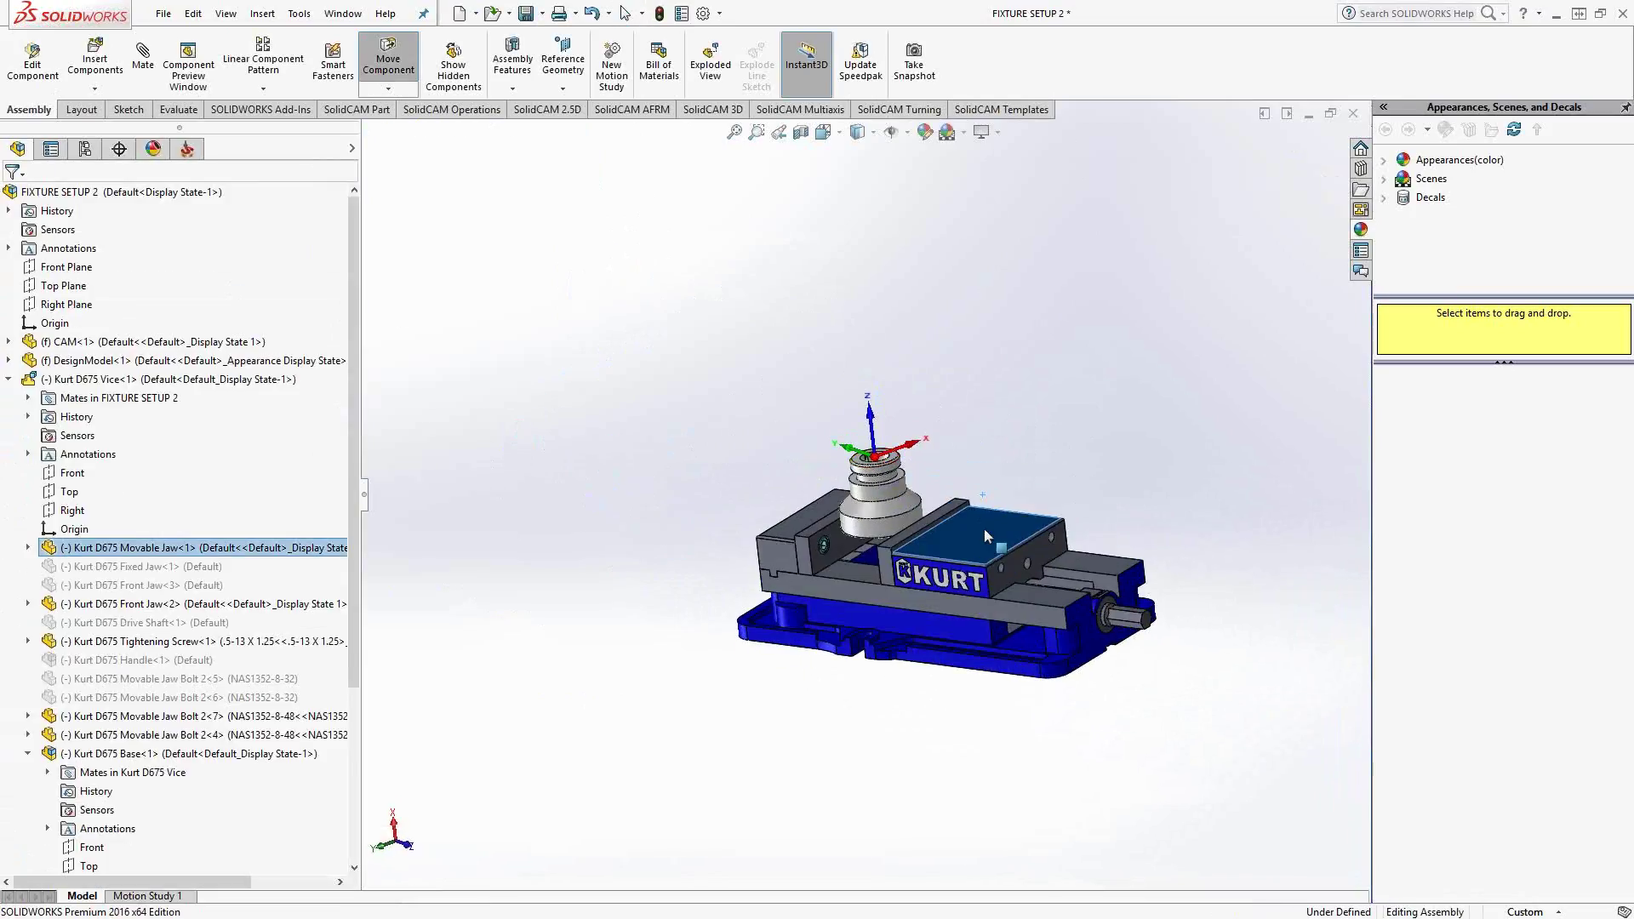
mouse_move(1007, 479)
mouse_down()
mouse_move(1007, 385)
mouse_move(1004, 570)
mouse_move(1008, 459)
mouse_move(972, 436)
mouse_move(976, 545)
mouse_move(987, 485)
mouse_move(993, 507)
mouse_up()
key(Escape)
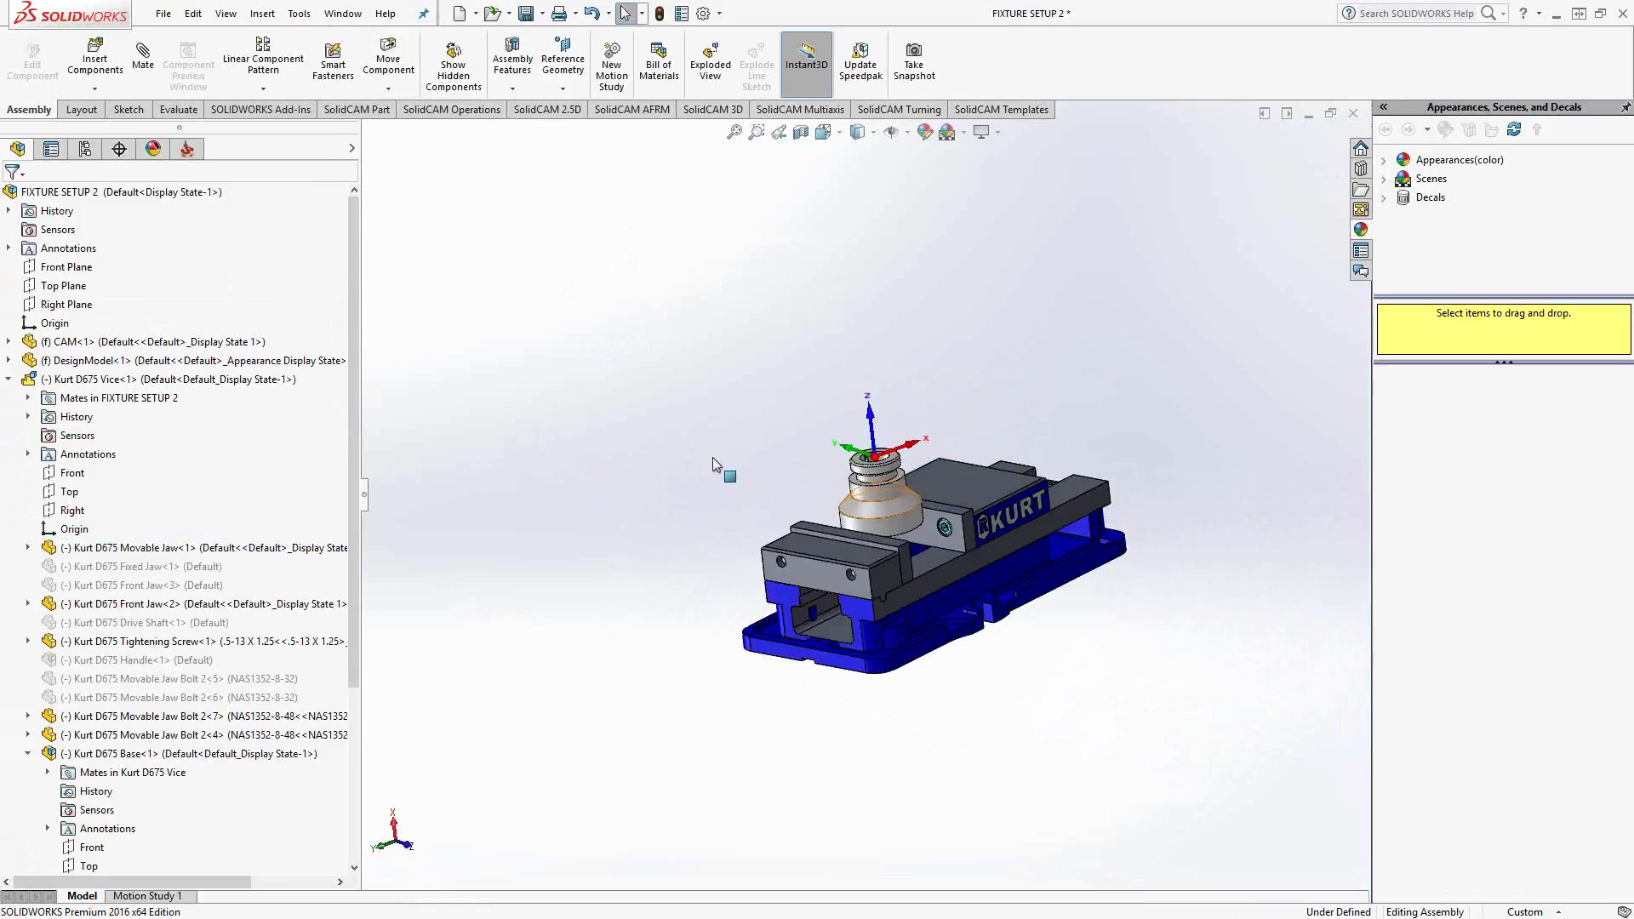
drag(713, 457, 871, 592)
scroll(936, 536, down, 3)
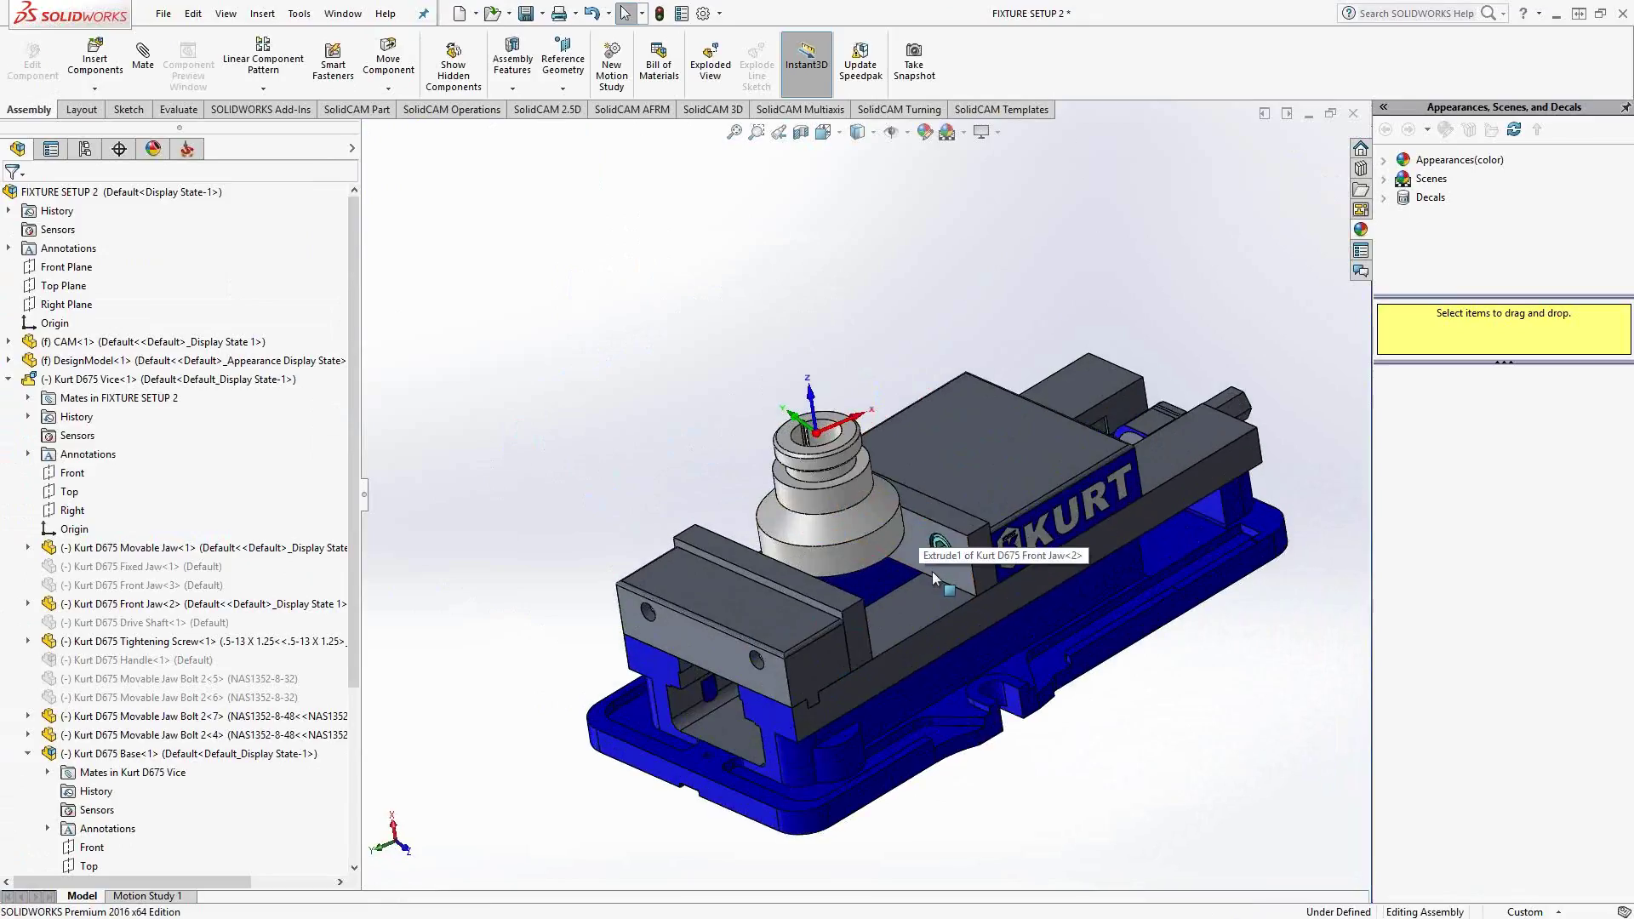
mouse_move(987, 459)
mouse_down()
mouse_move(983, 472)
mouse_move(991, 443)
mouse_move(997, 457)
mouse_up()
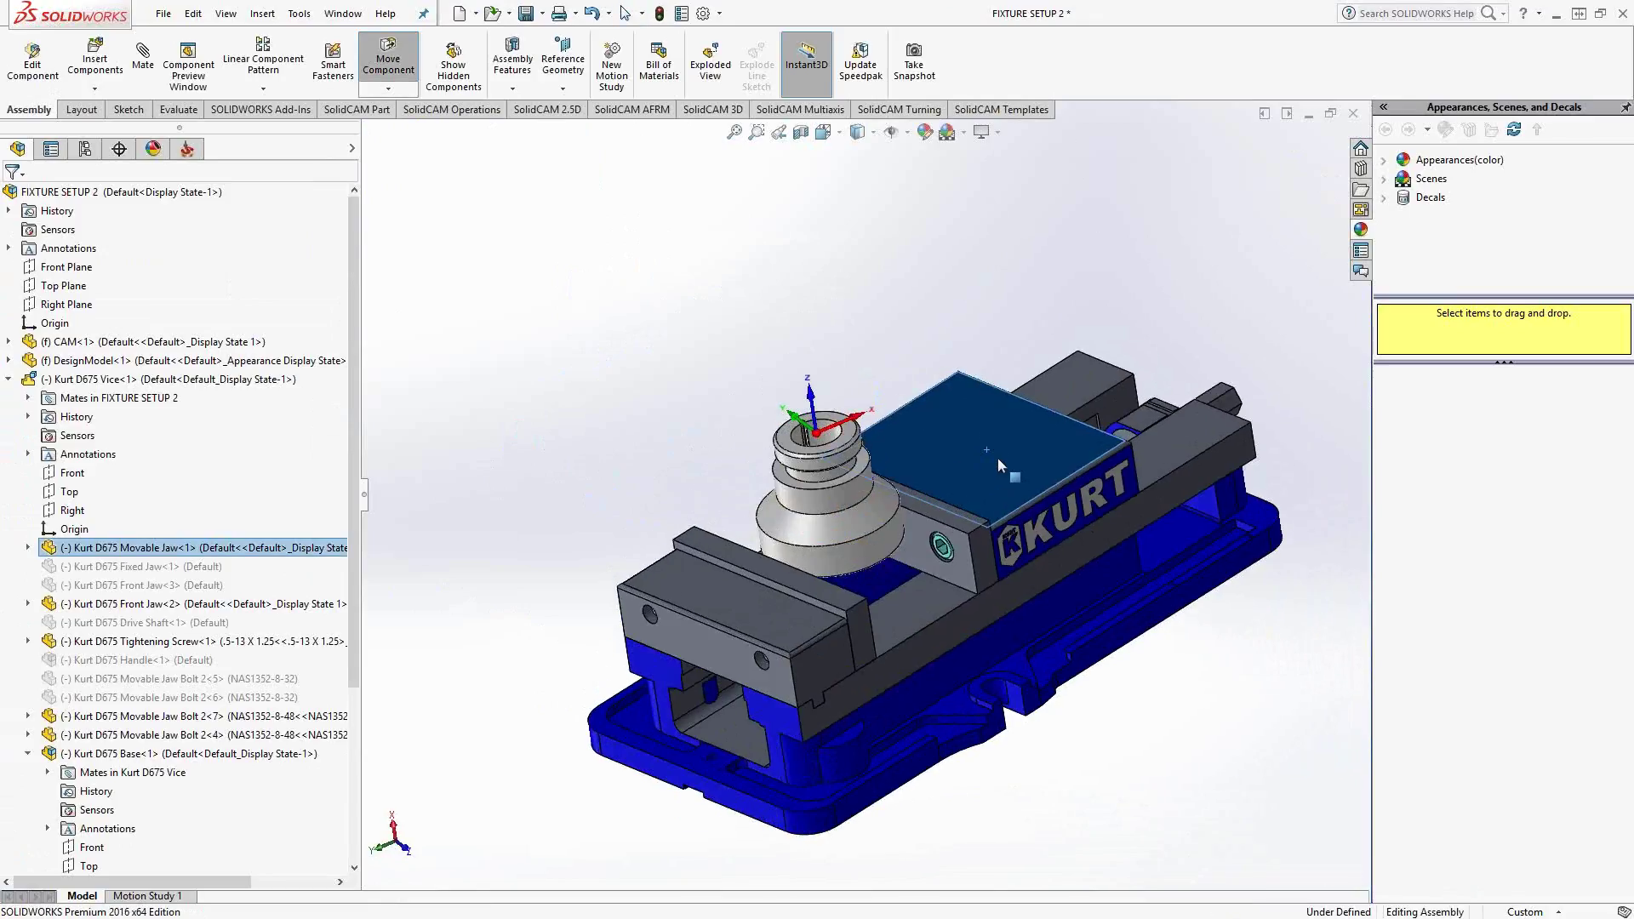
click(616, 350)
- Add a parallel mate between a flat keyway face in the design model's bore and the movable jaw's gripping face
mouse_move(591, 431)
middle_down()
mouse_move(583, 452)
mouse_move(600, 433)
middle_up()
scroll(821, 455, down, 2)
scroll(821, 455, down, 2)
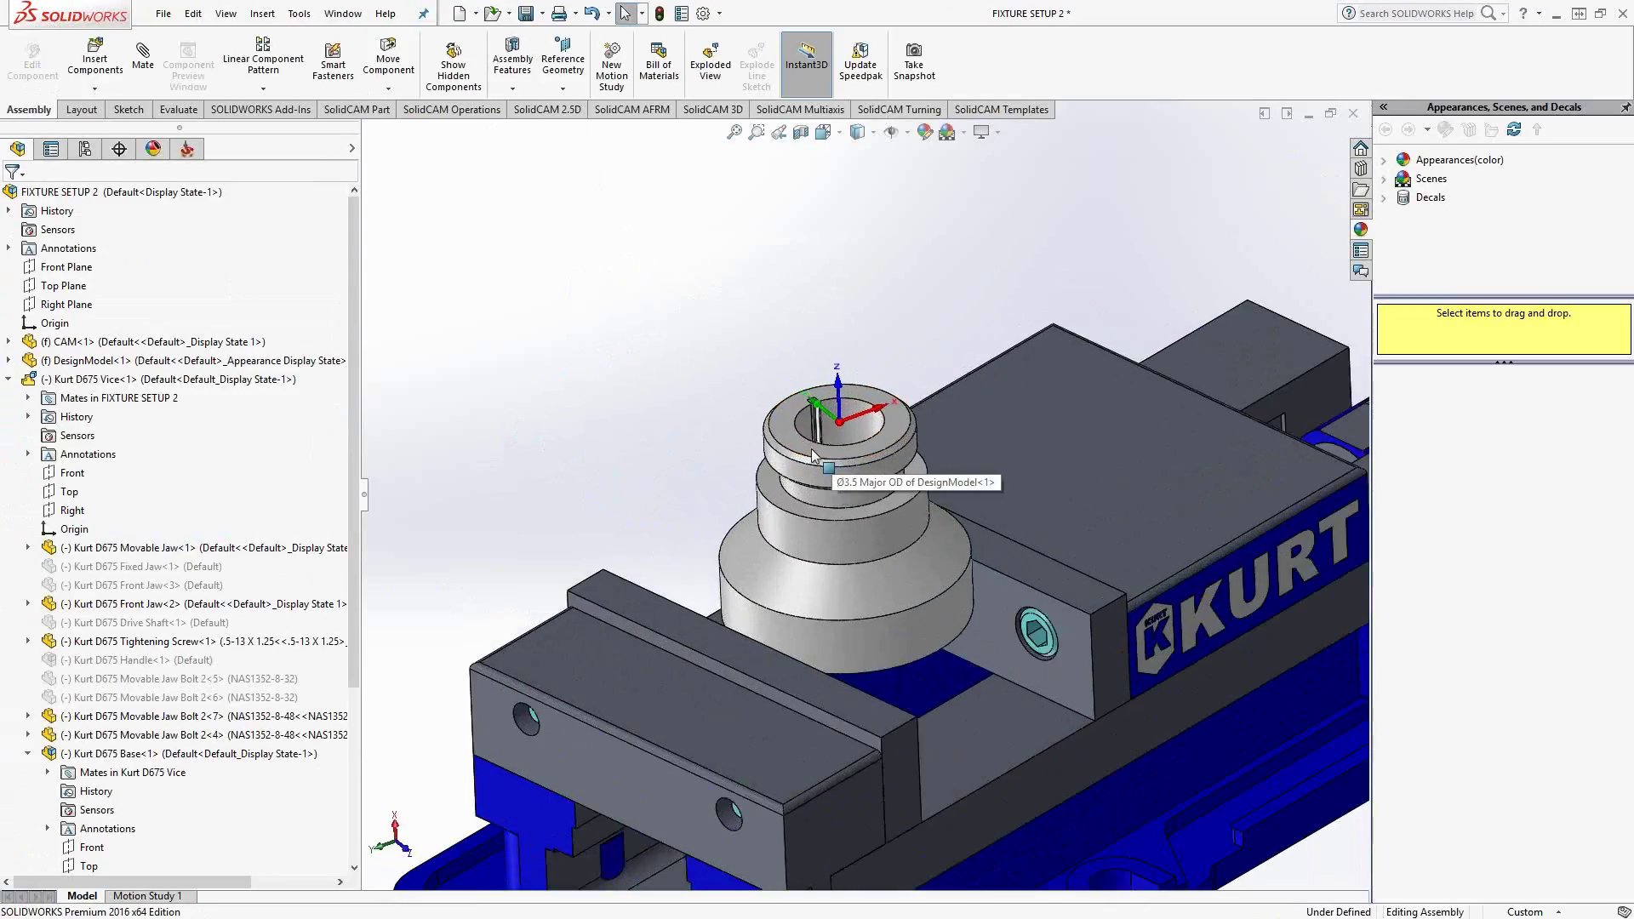
click(143, 66)
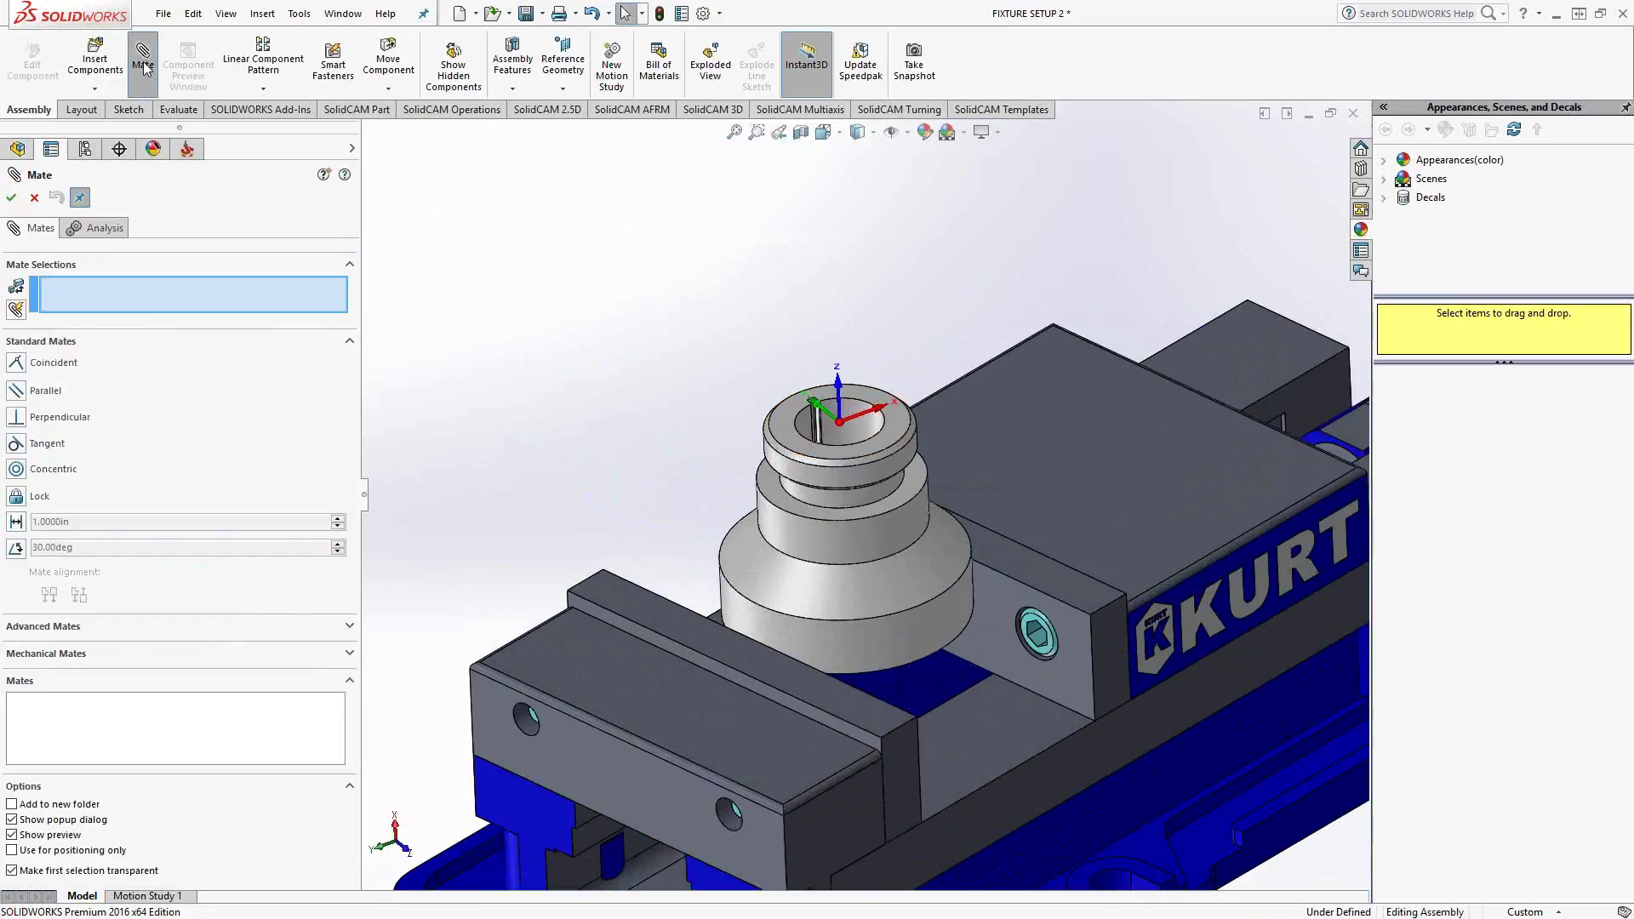
click(51, 393)
scroll(723, 441, down, 3)
scroll(860, 435, down, 5)
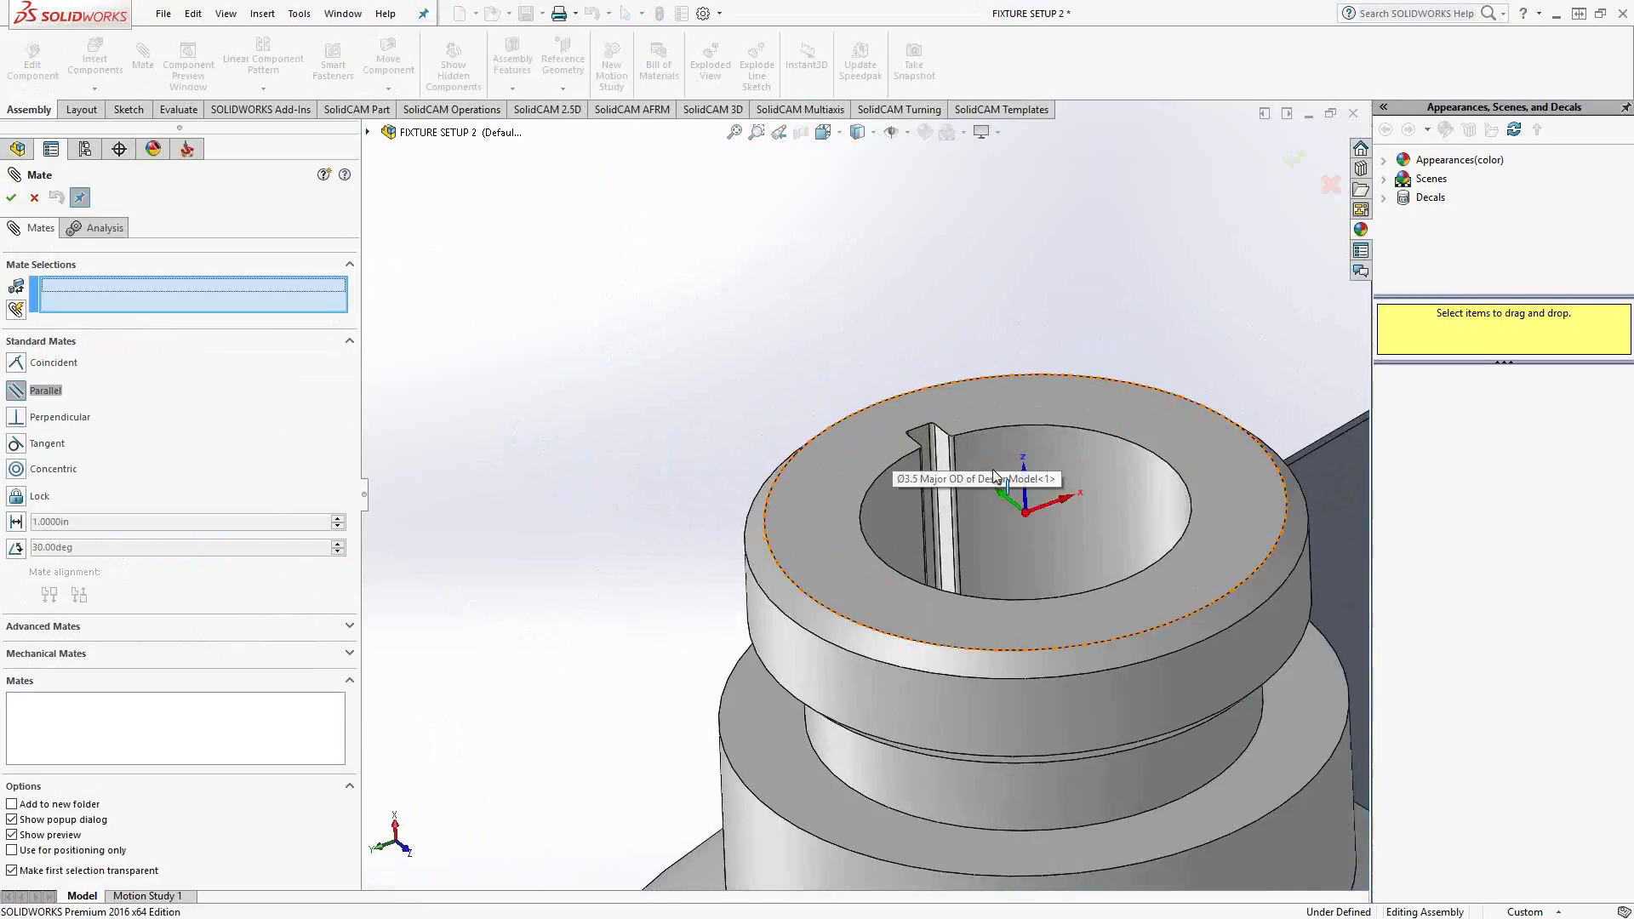
click(844, 420)
scroll(844, 420, up, 10)
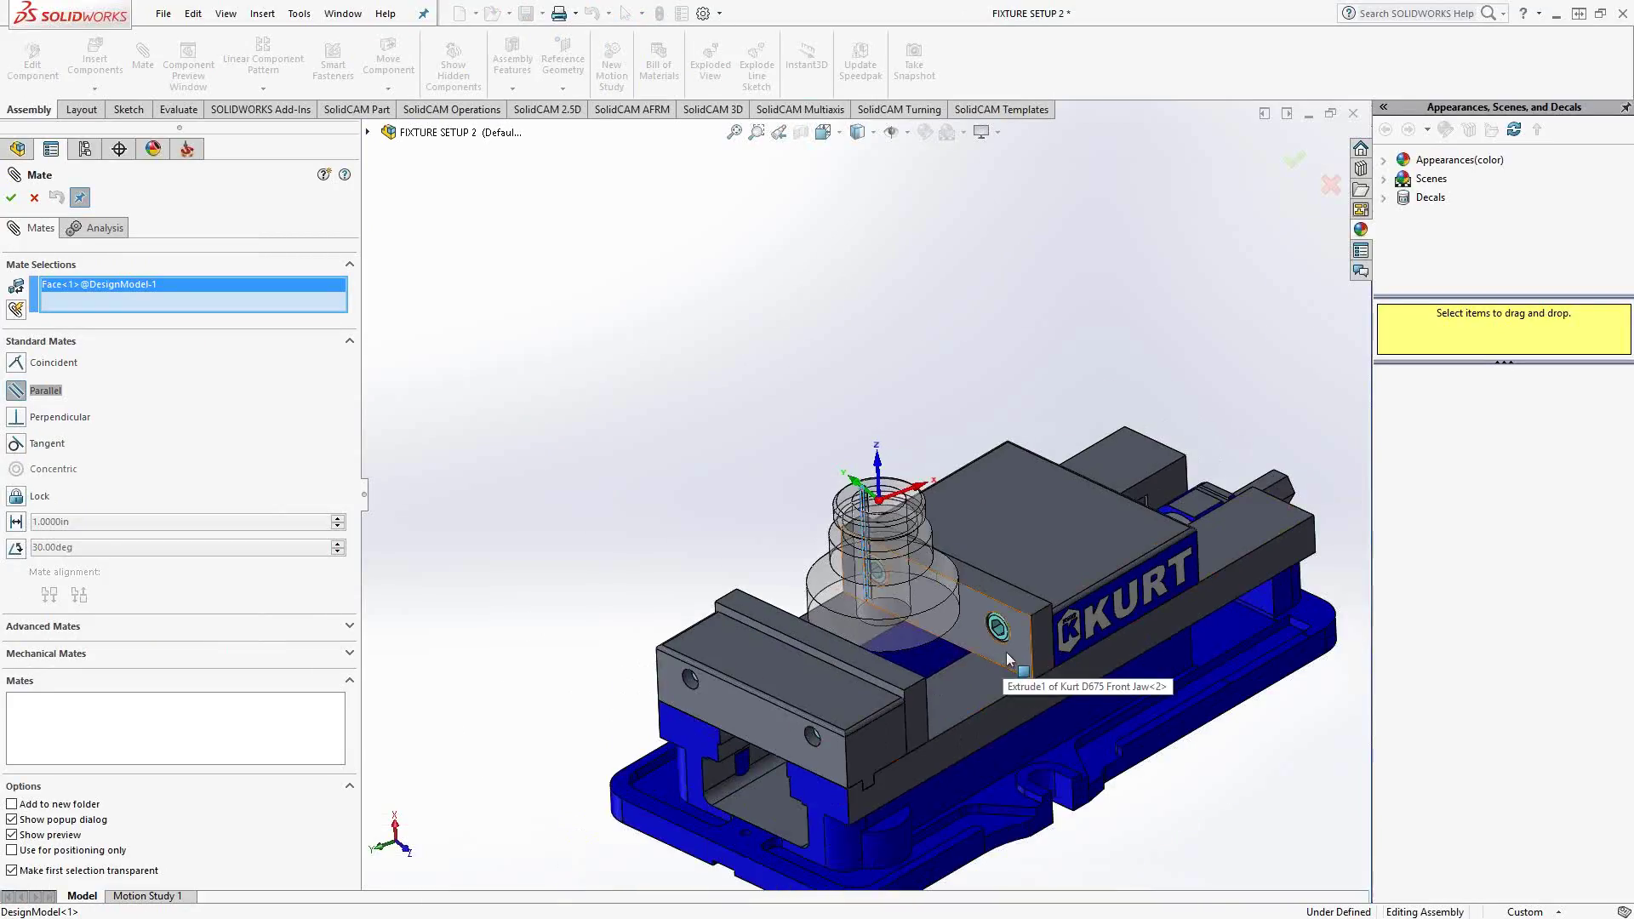
click(1006, 651)
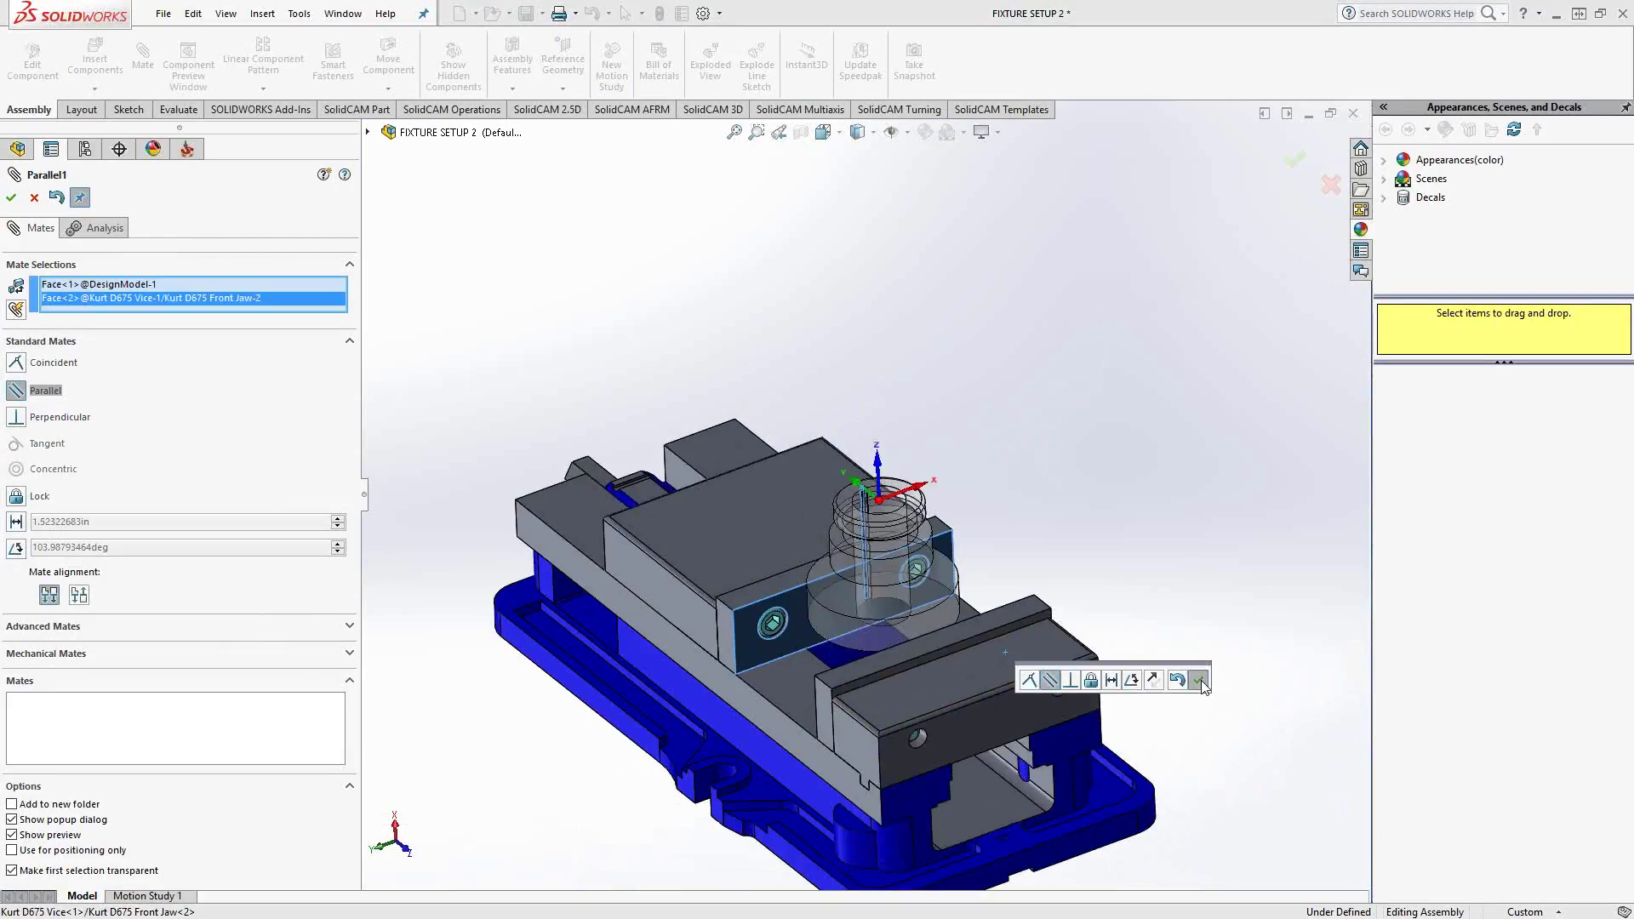
click(1197, 679)
middle_drag(1024, 549, 1064, 481)
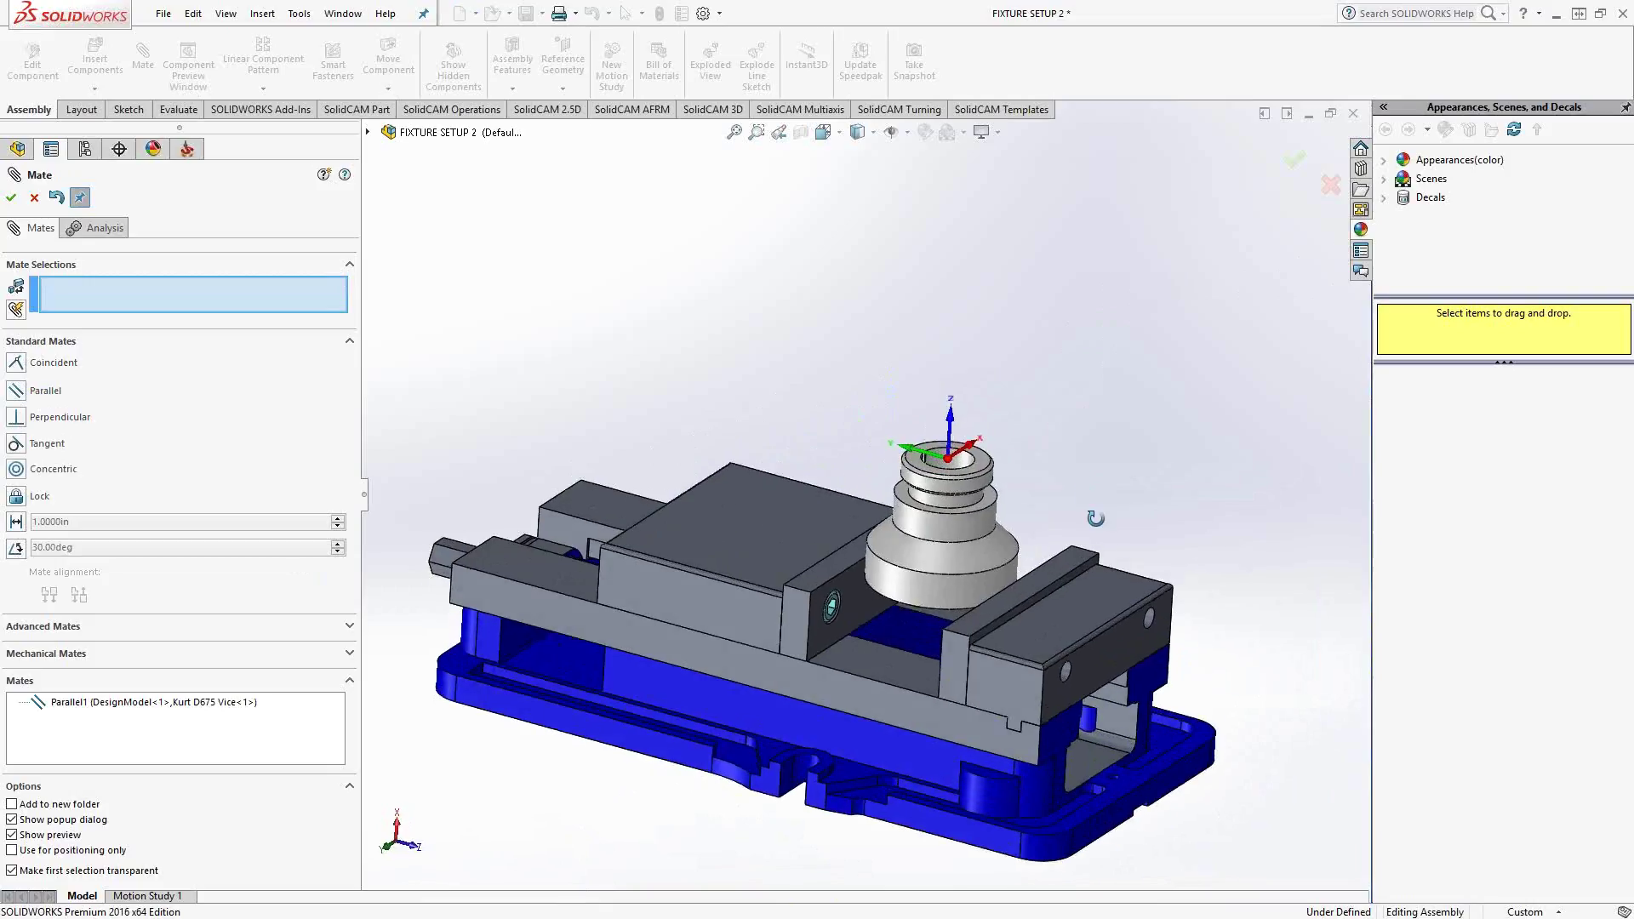
click(11, 198)
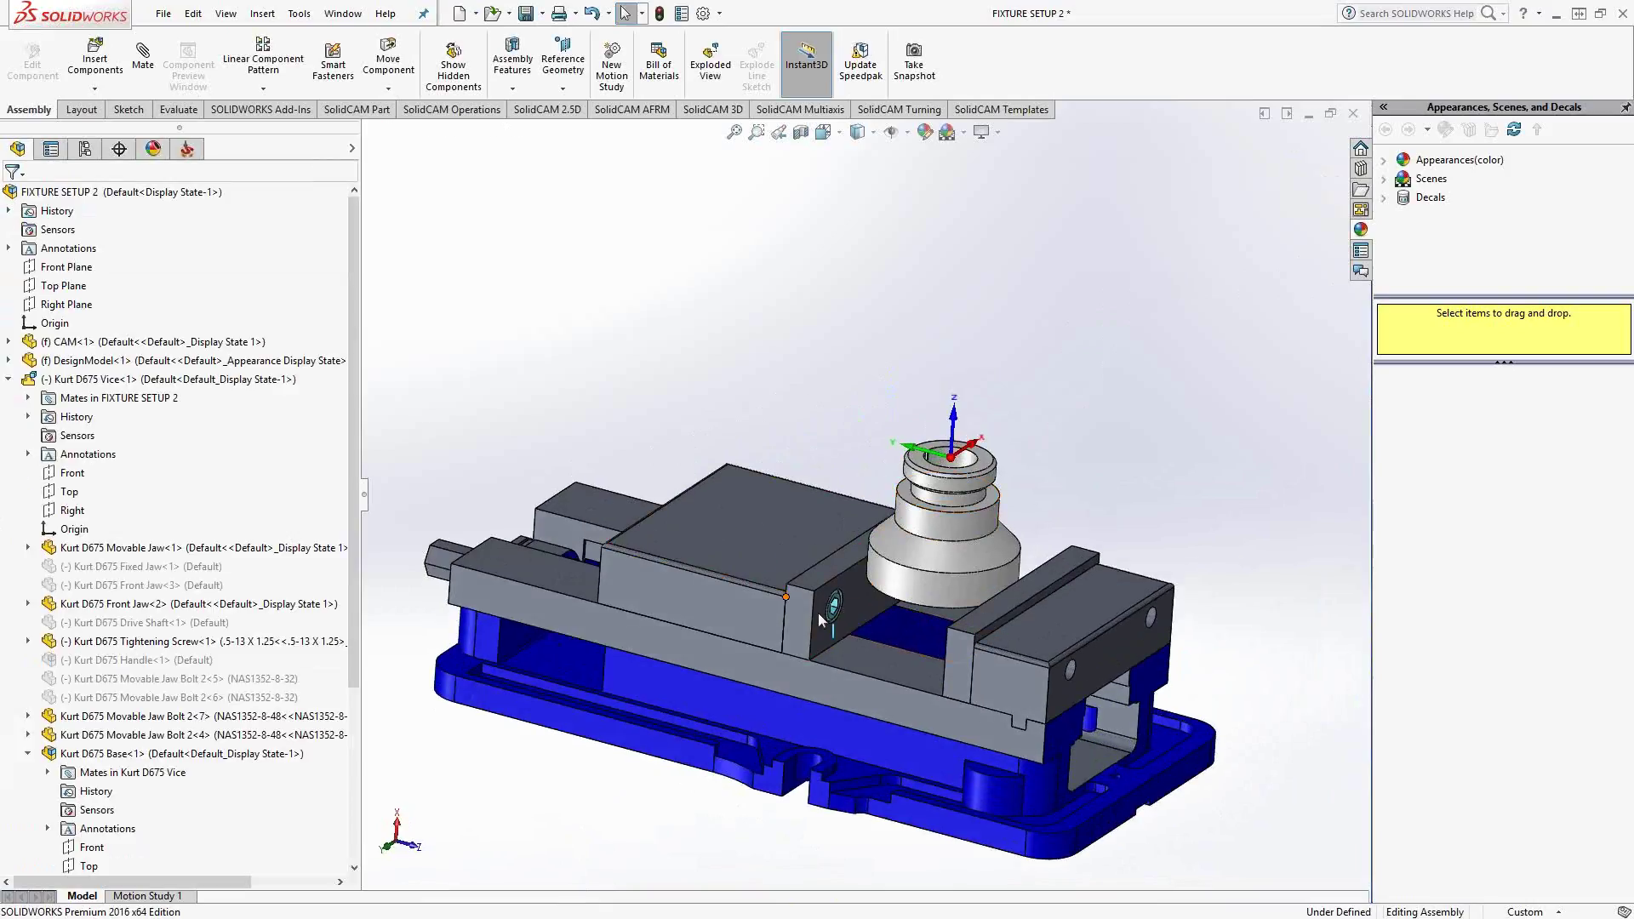
- Try to move the movable jaw to check whether the vice is fully constrained
drag(743, 542, 744, 524)
click(745, 386)
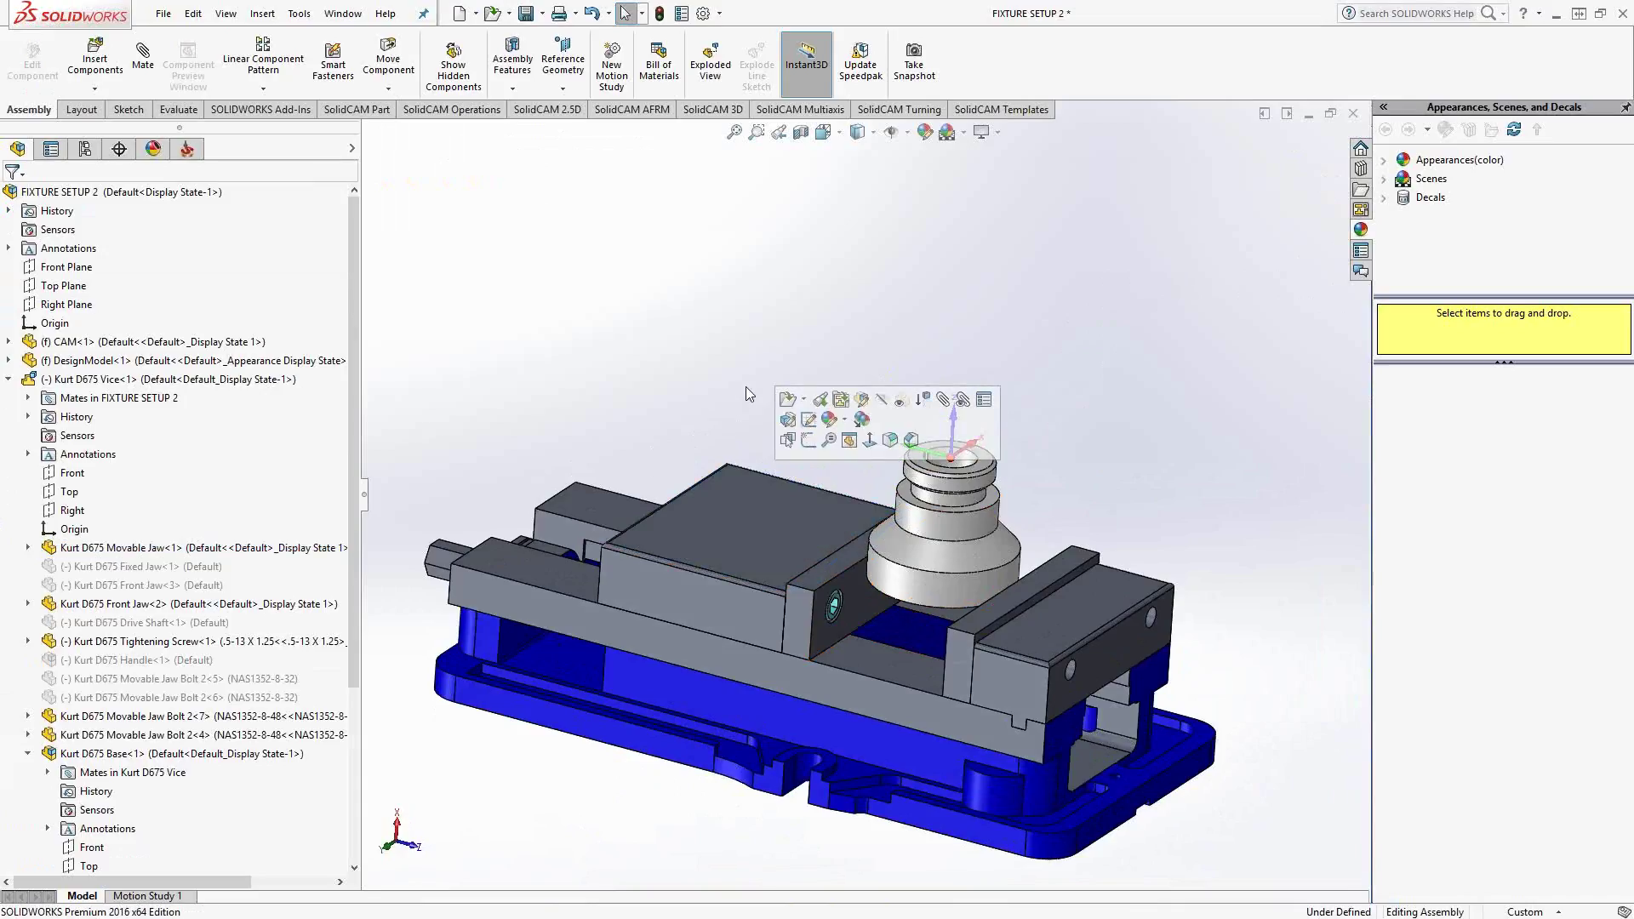
scroll(1004, 474, up, 3)
scroll(866, 514, down, 5)
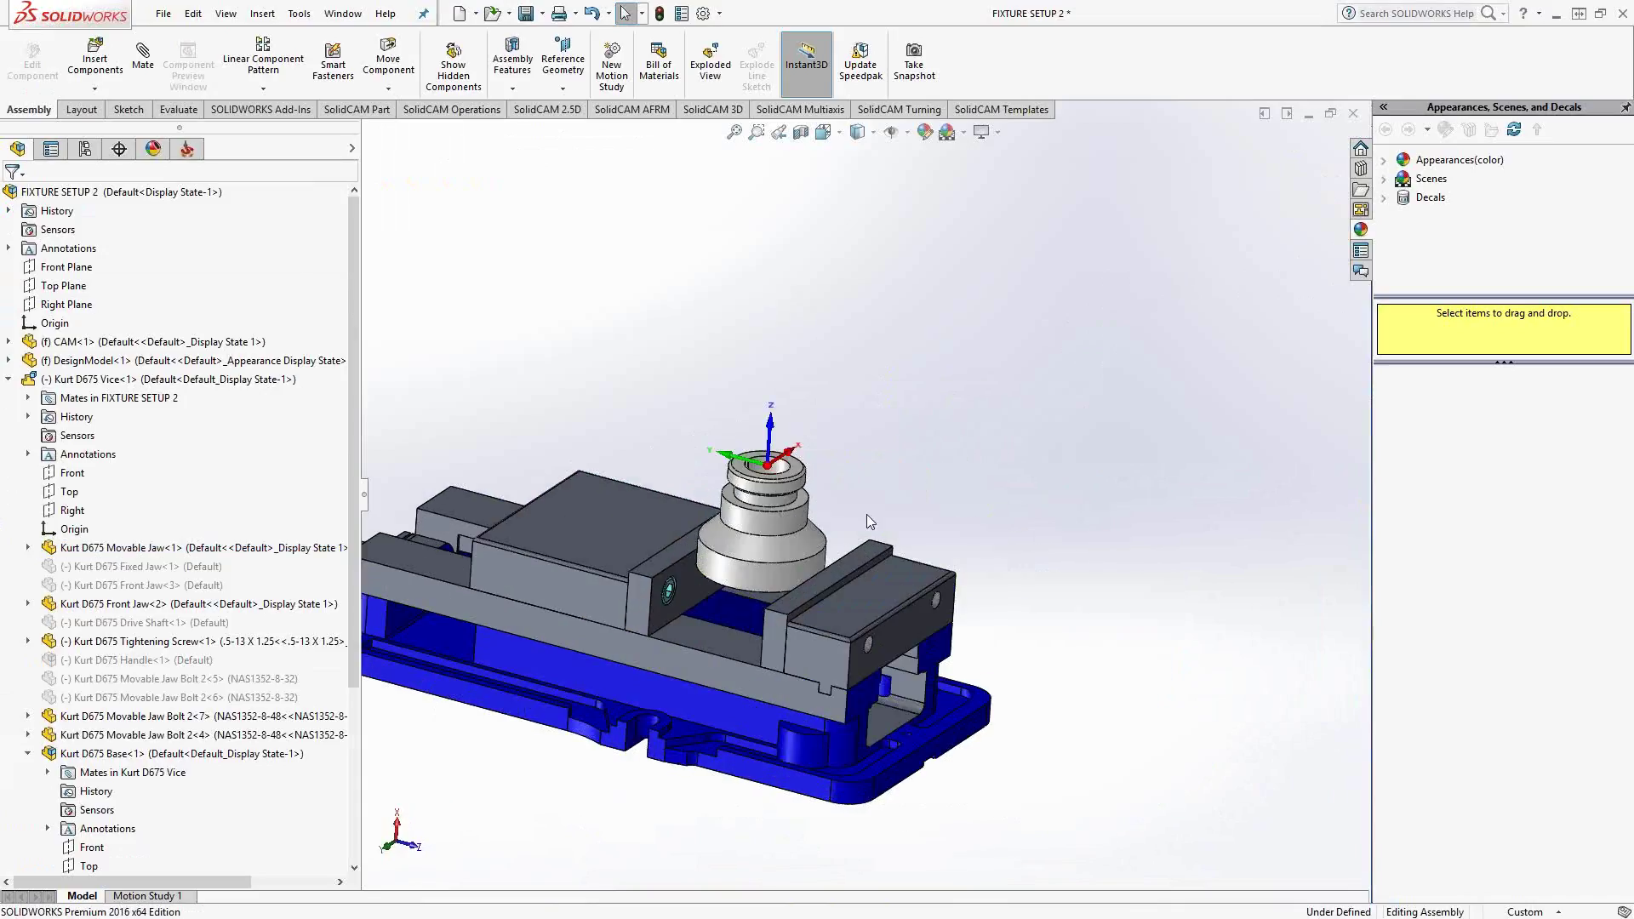
- Add a machine setup at the start of the SolidCAM operations tree
click(187, 149)
right_click(82, 340)
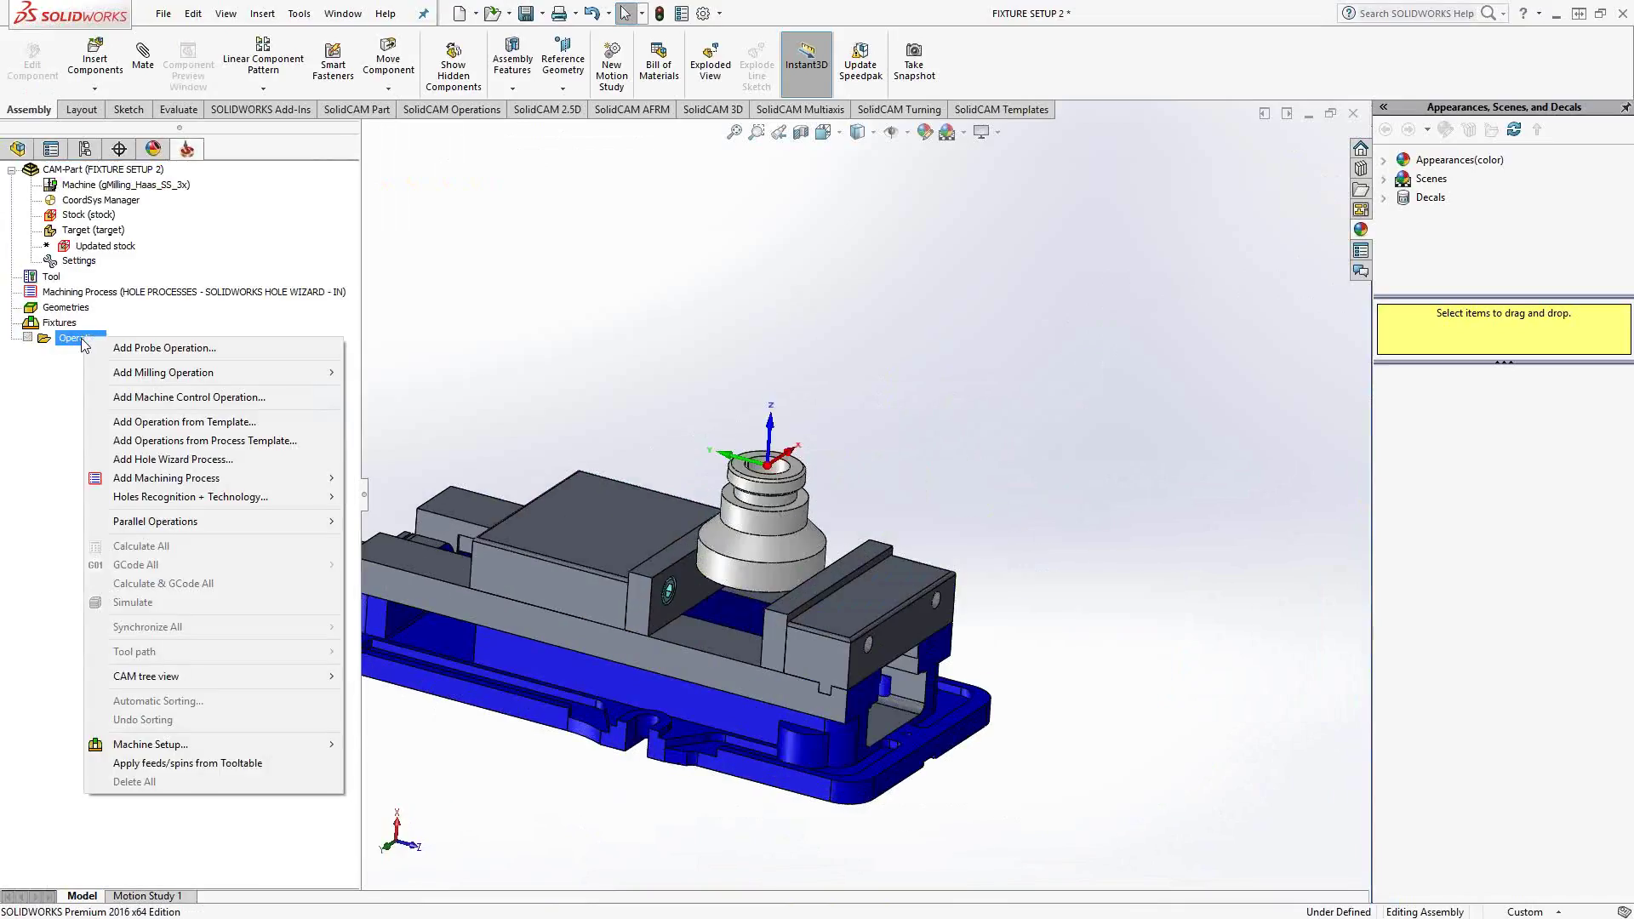
mouse_move(299, 745)
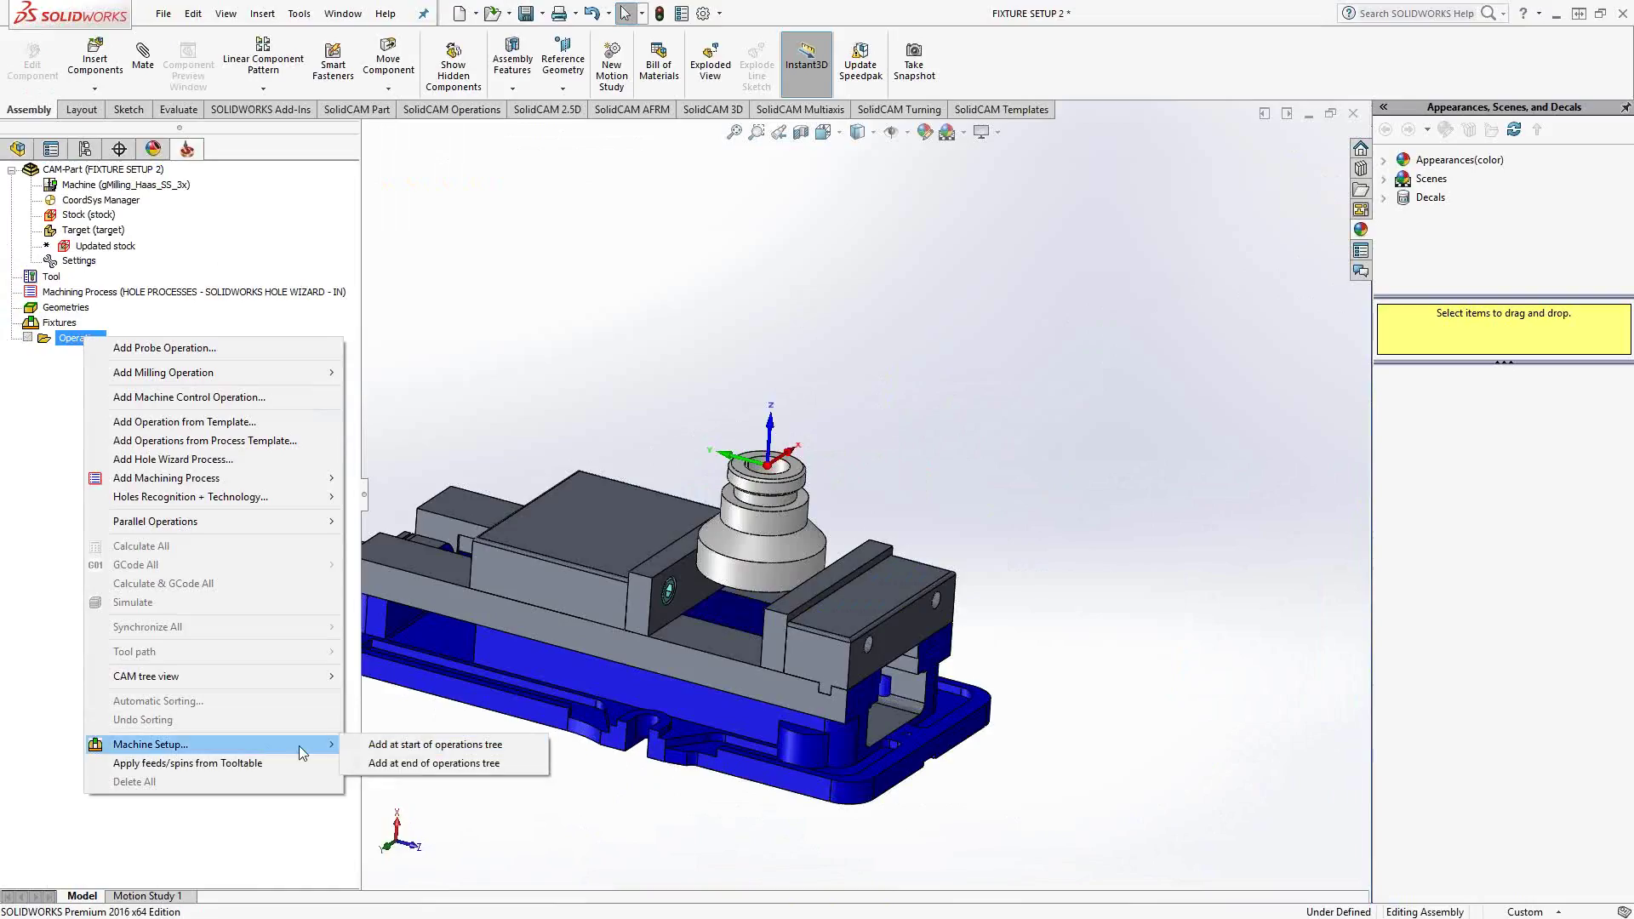
click(366, 746)
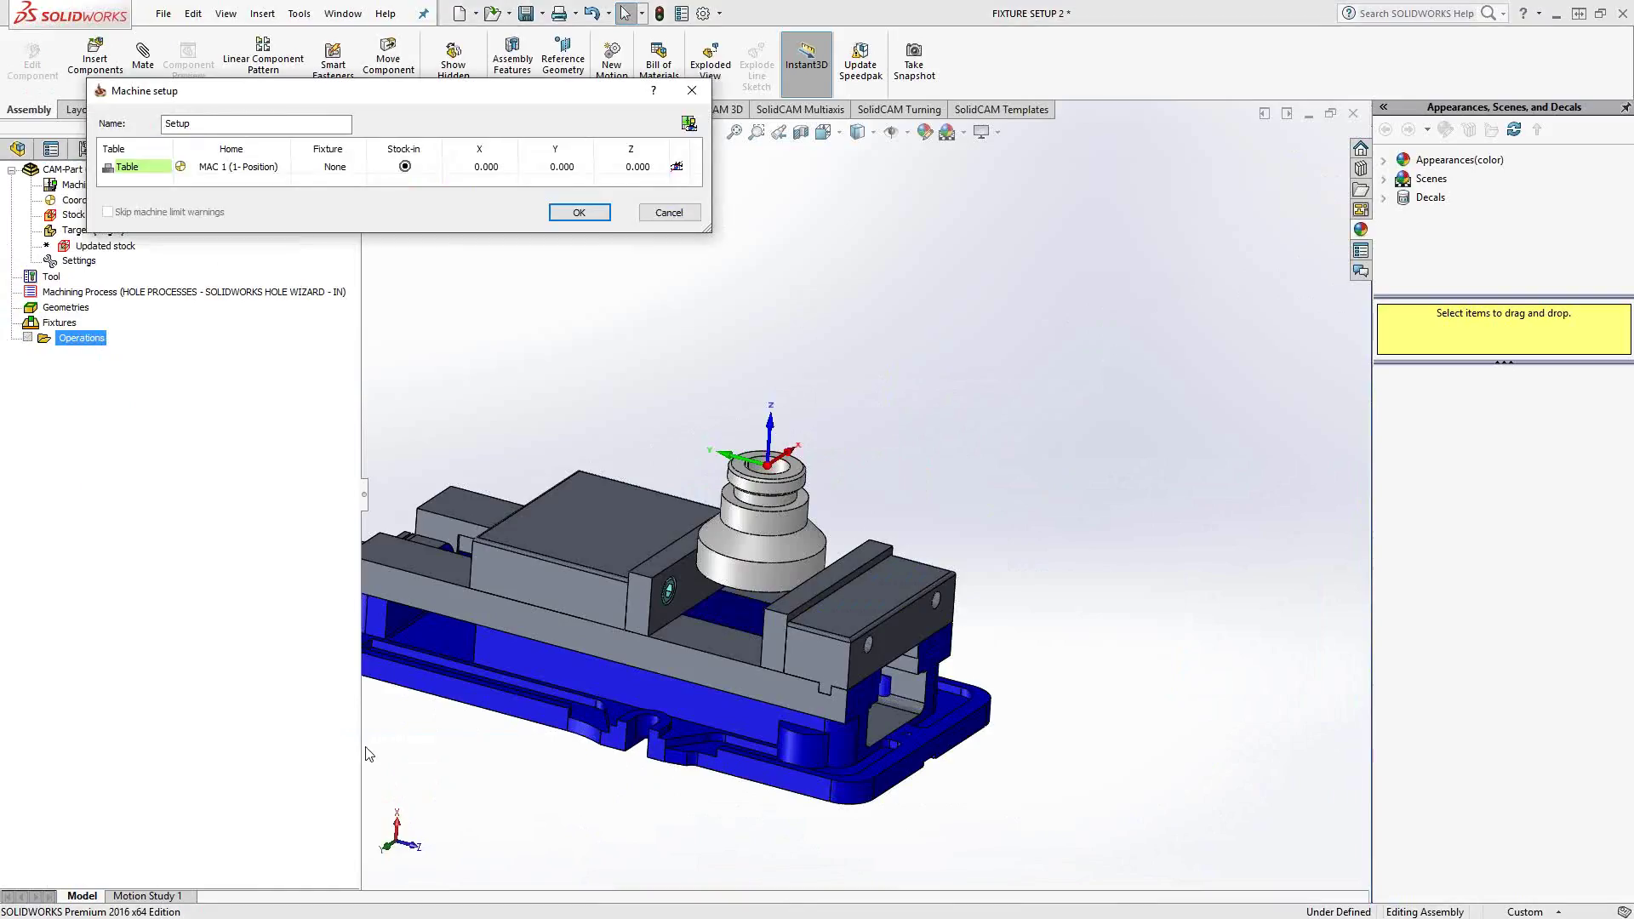
- Define the setup's clamping fixture from the whole Kurt D675 Vice subassembly and accept the model
click(357, 169)
click(358, 168)
click(314, 195)
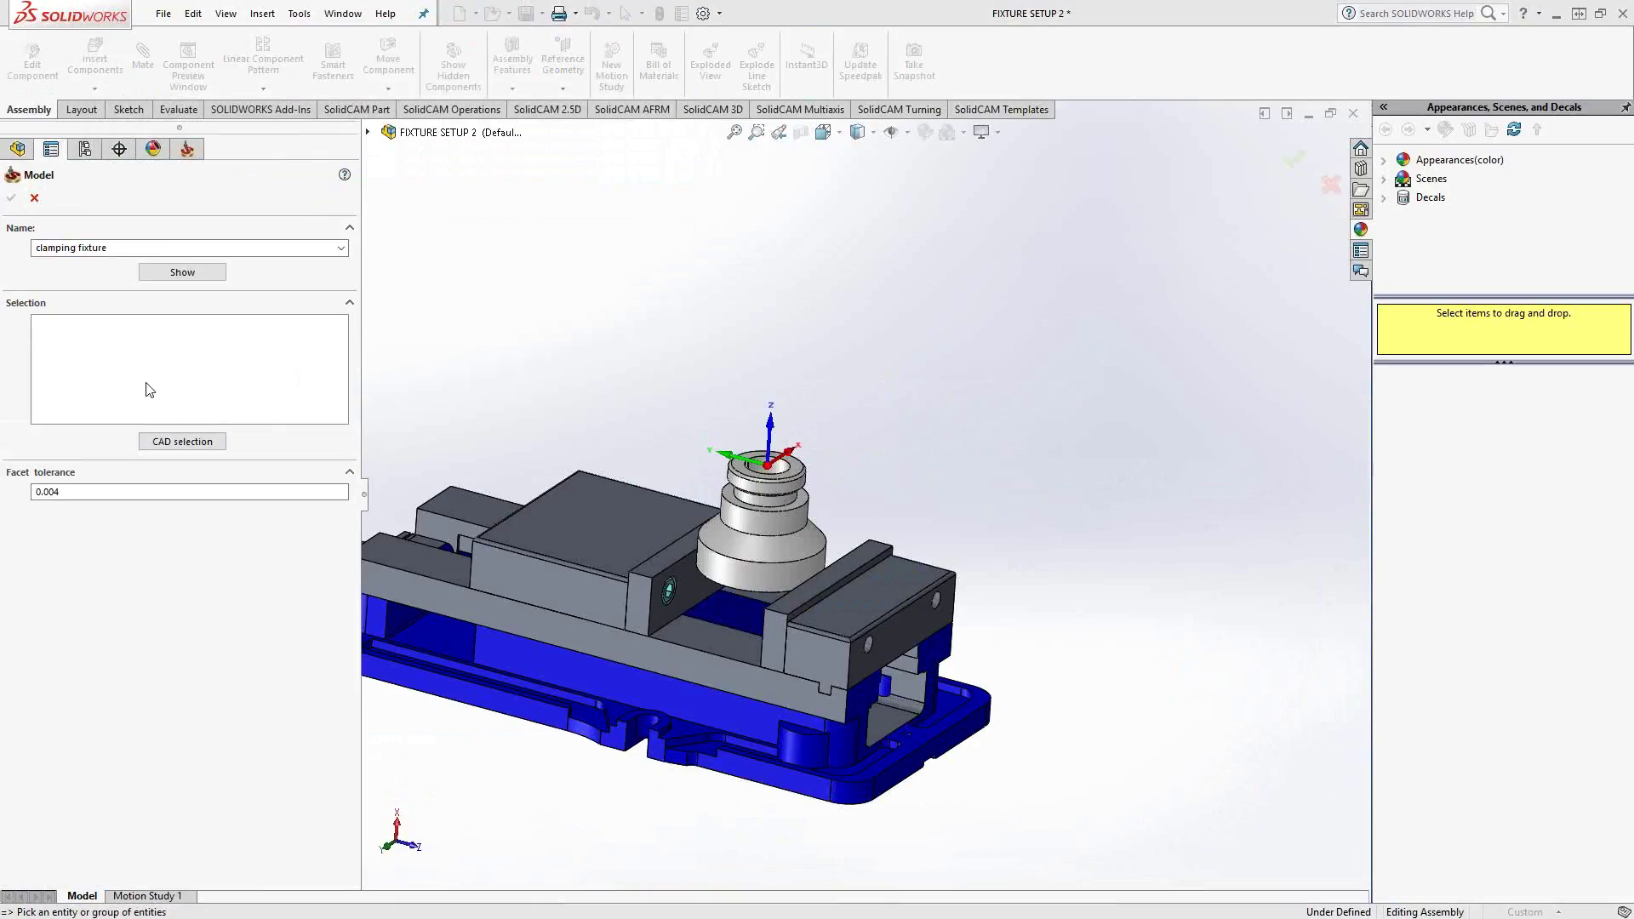
click(196, 445)
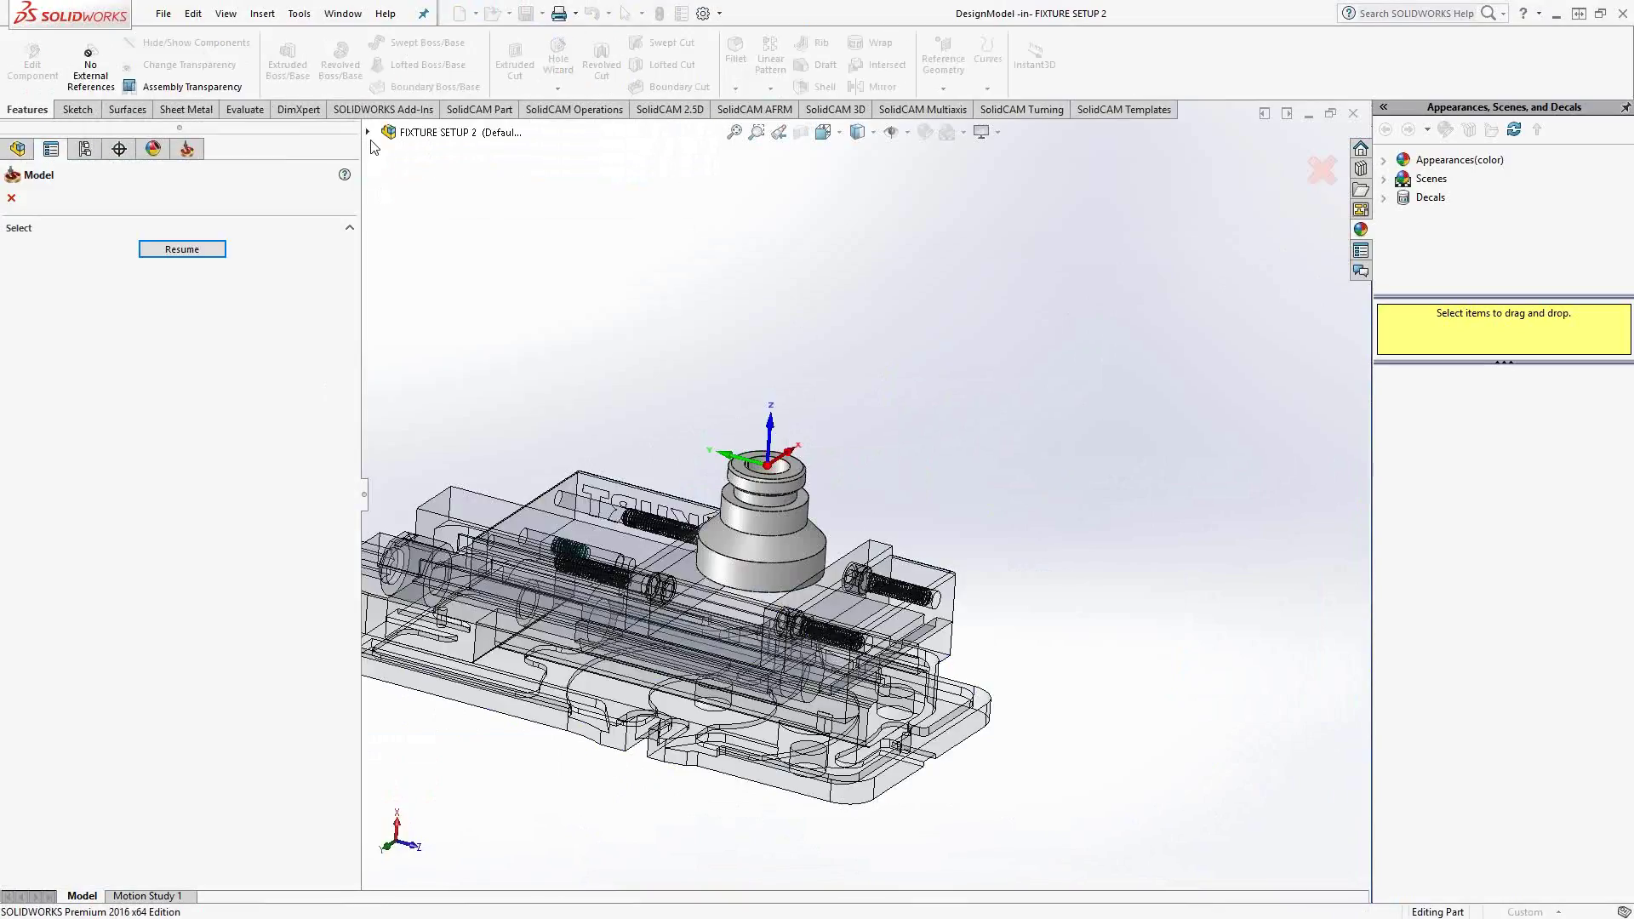
click(368, 133)
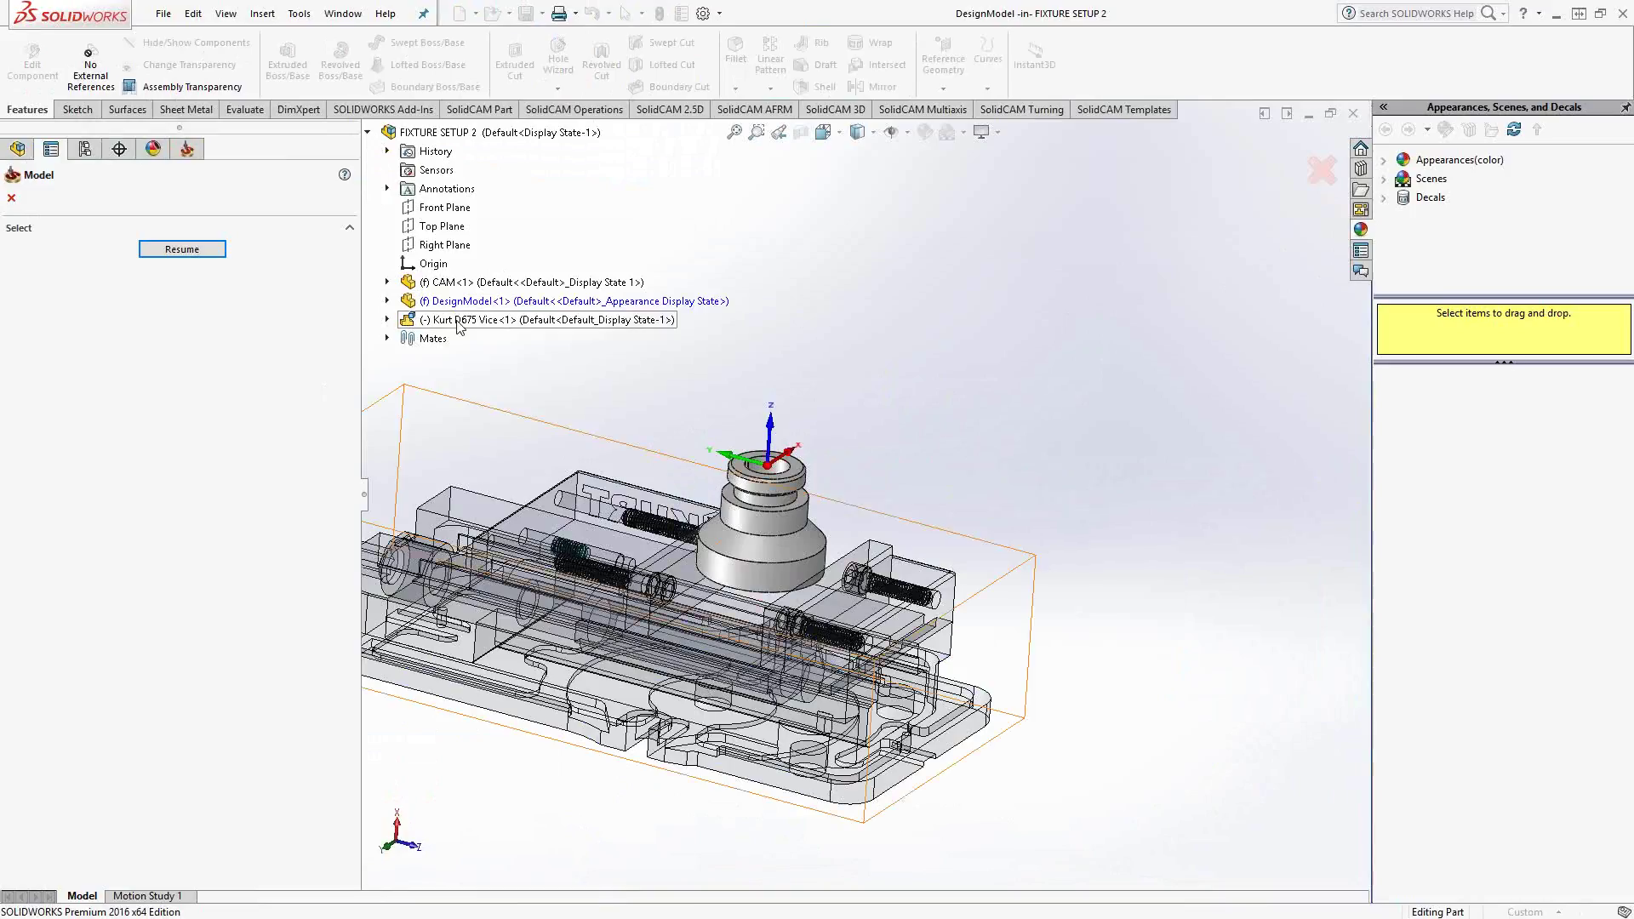
click(459, 321)
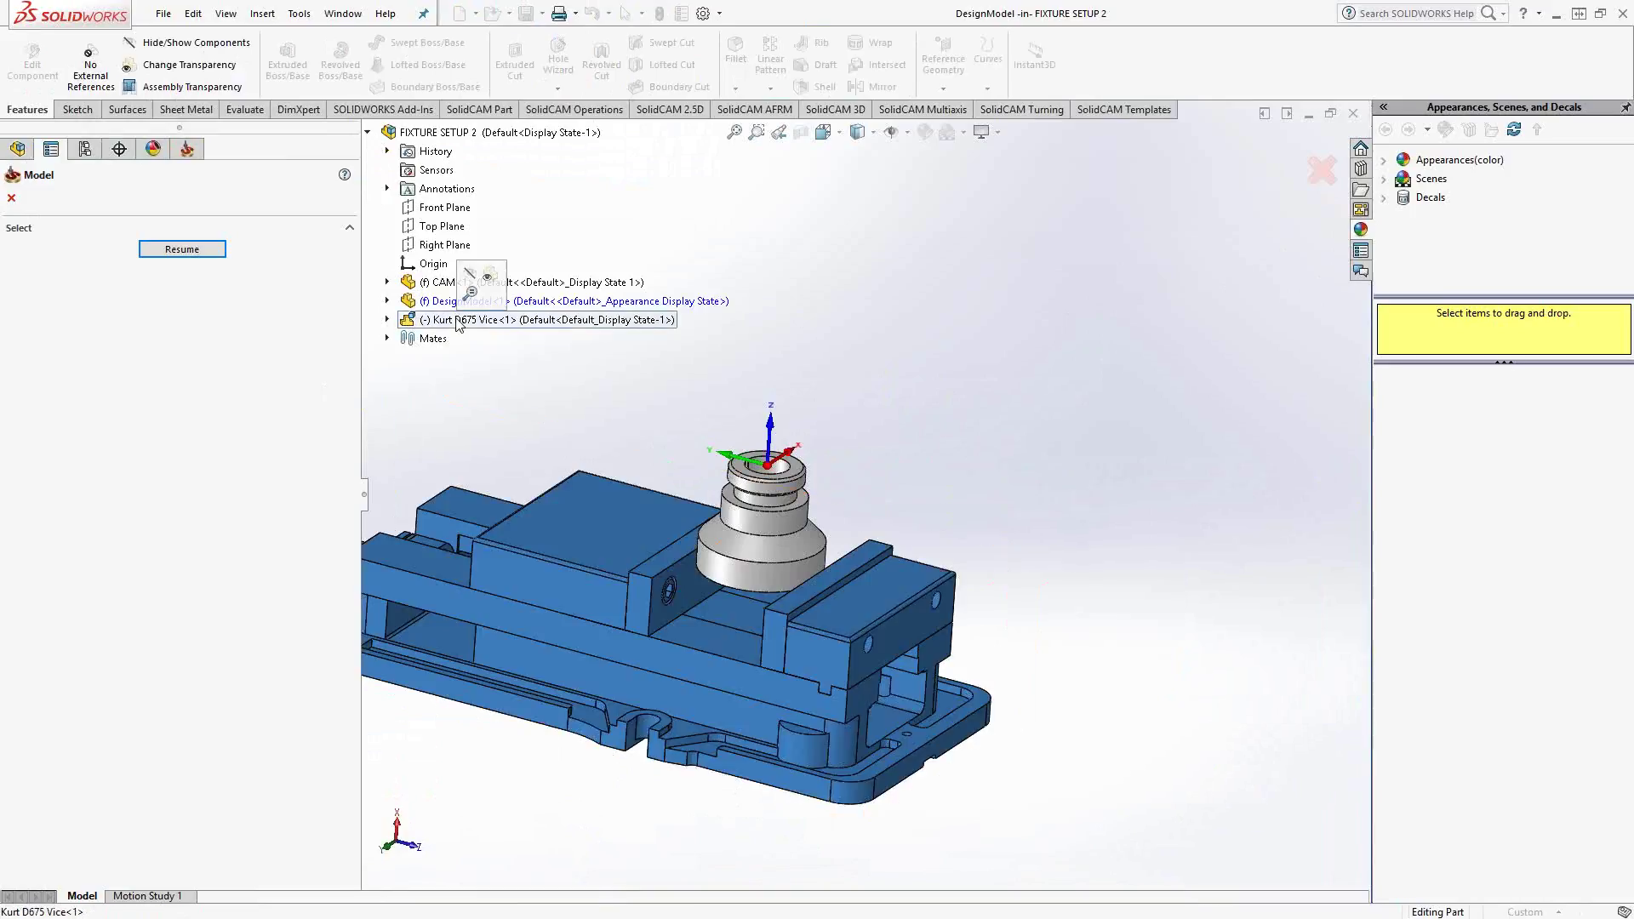
click(191, 254)
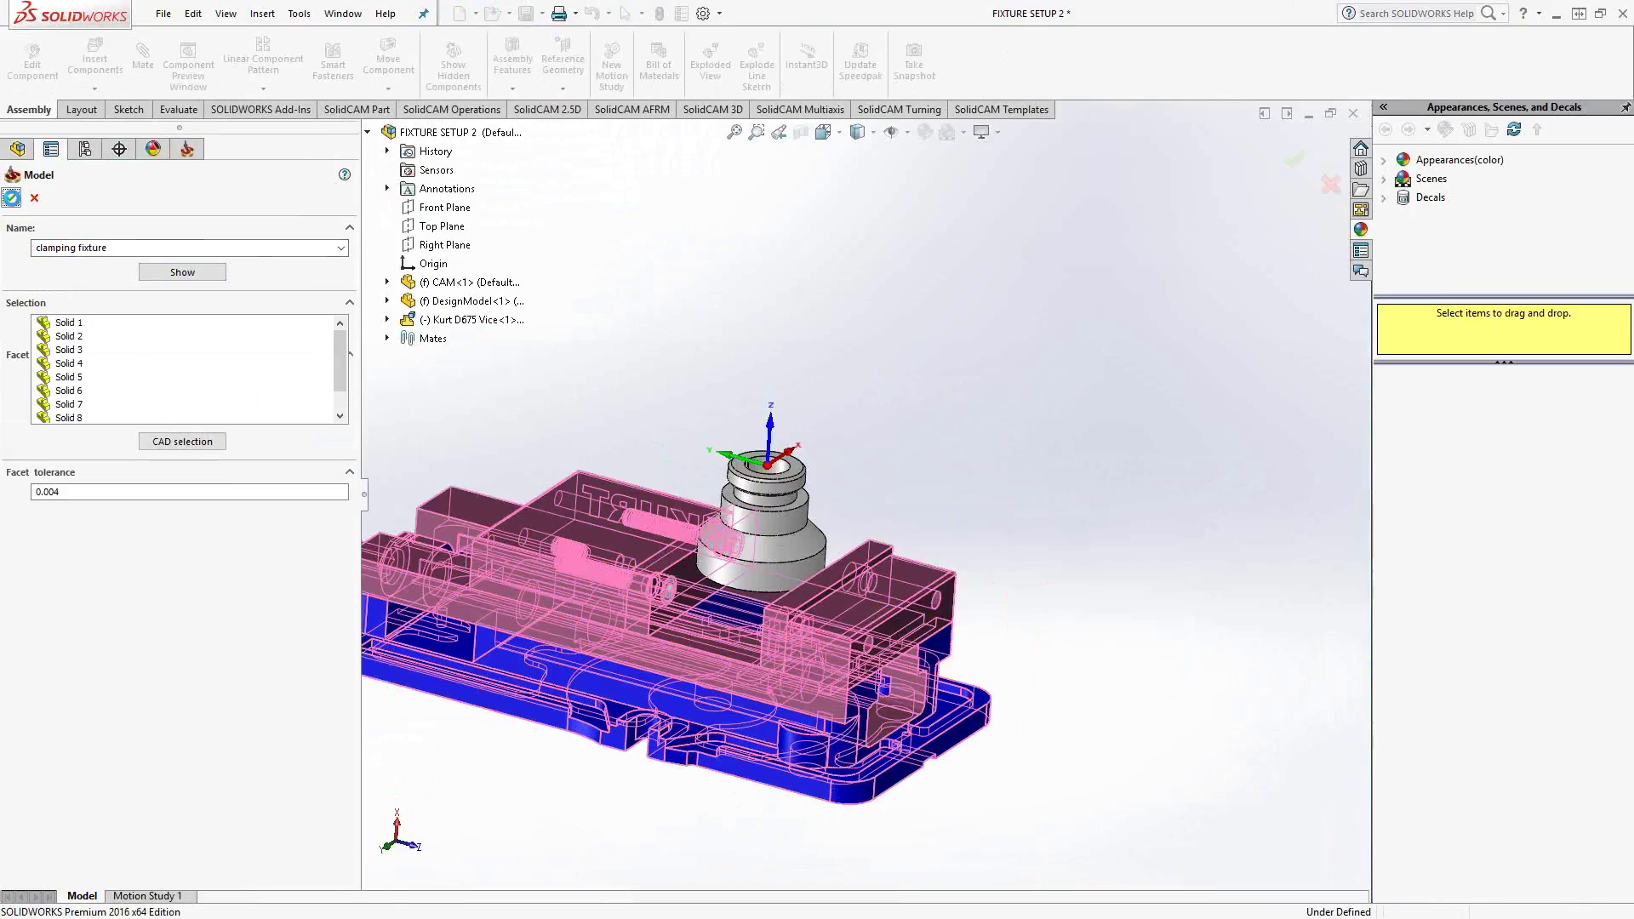
click(12, 198)
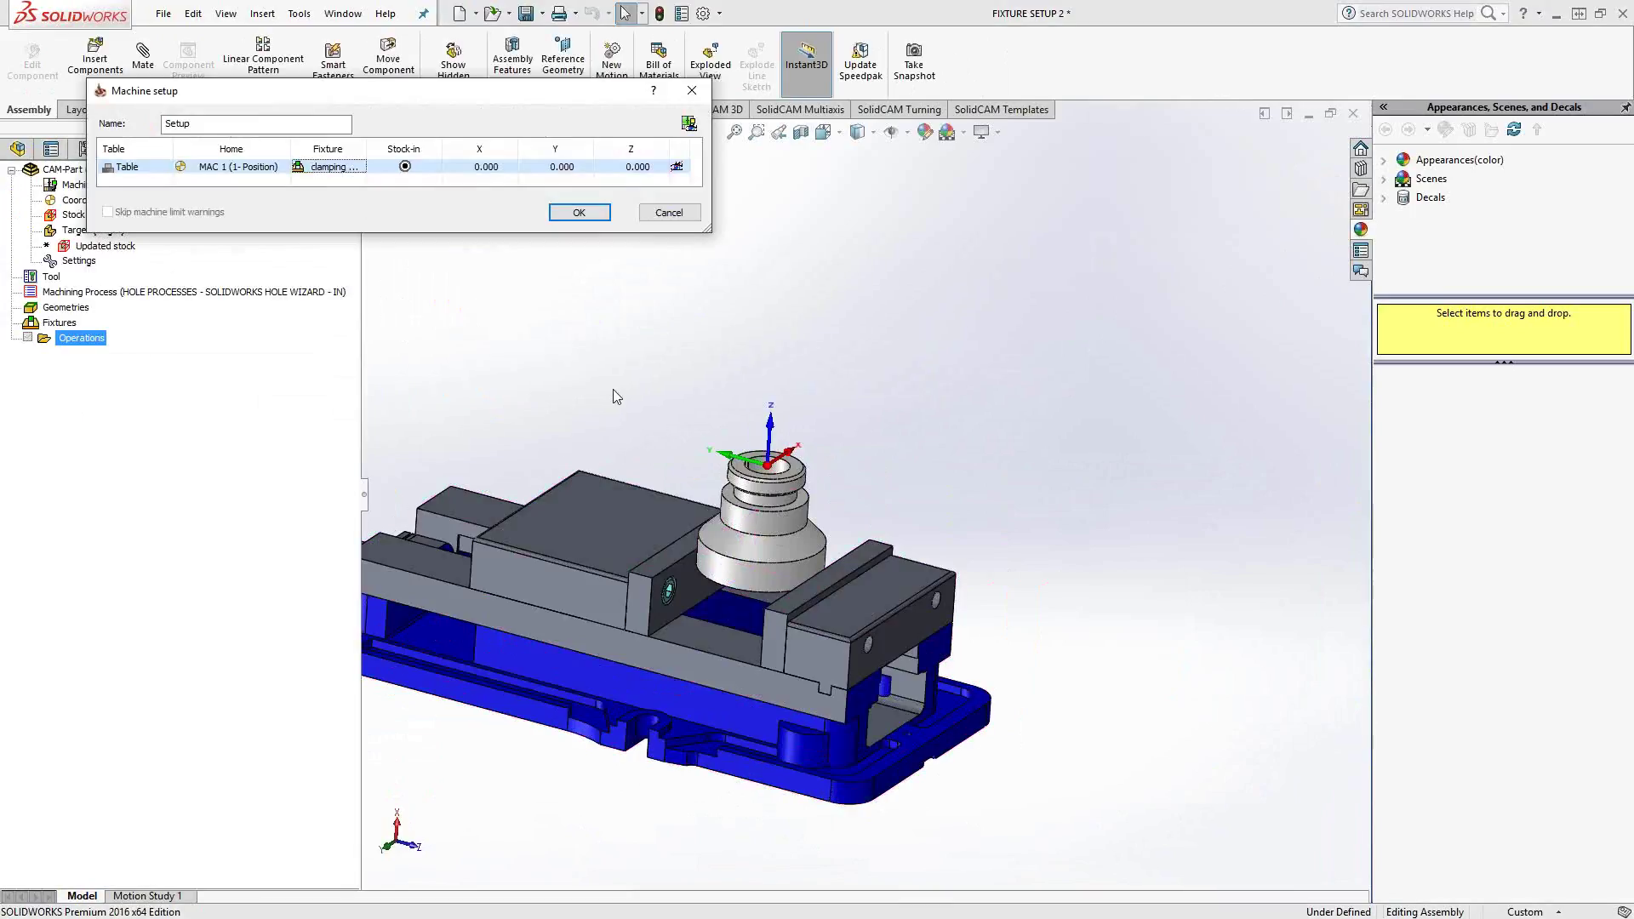